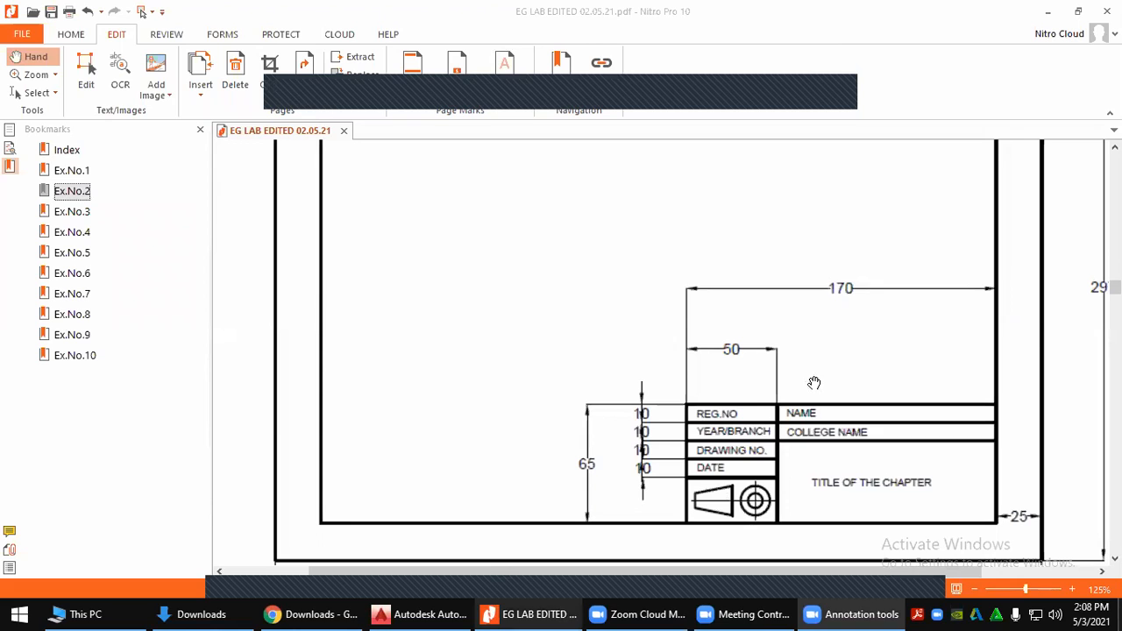
# Switch from the Nitro Pro title-block PDF to Chrome's Downloads page
pyautogui.scroll(-1, 775, 369)
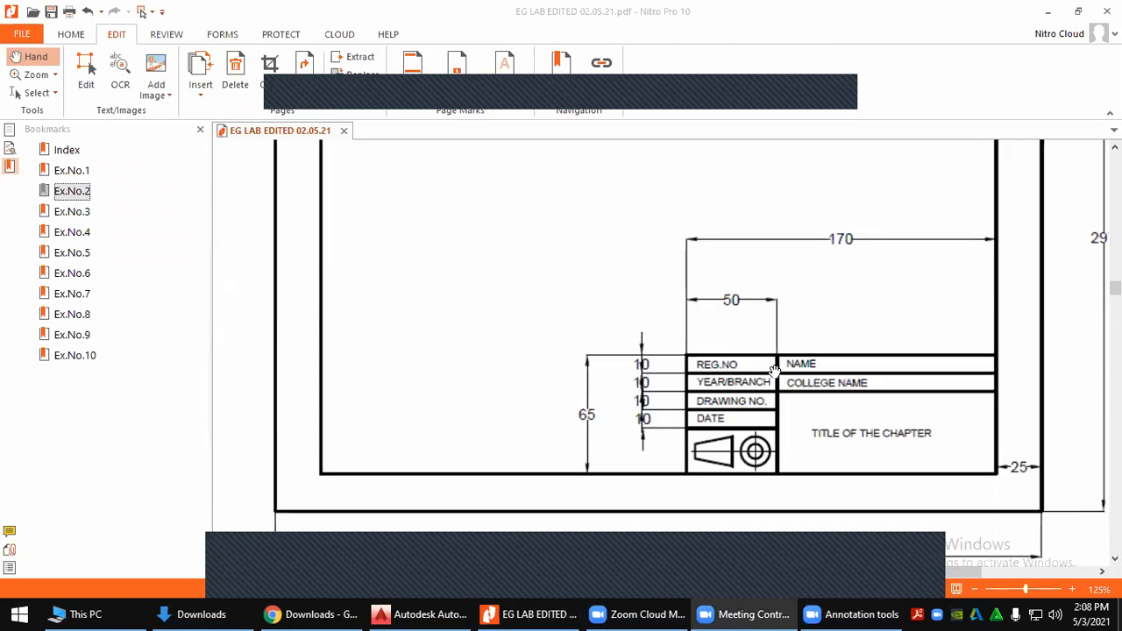
pyautogui.scroll(2, 768, 398)
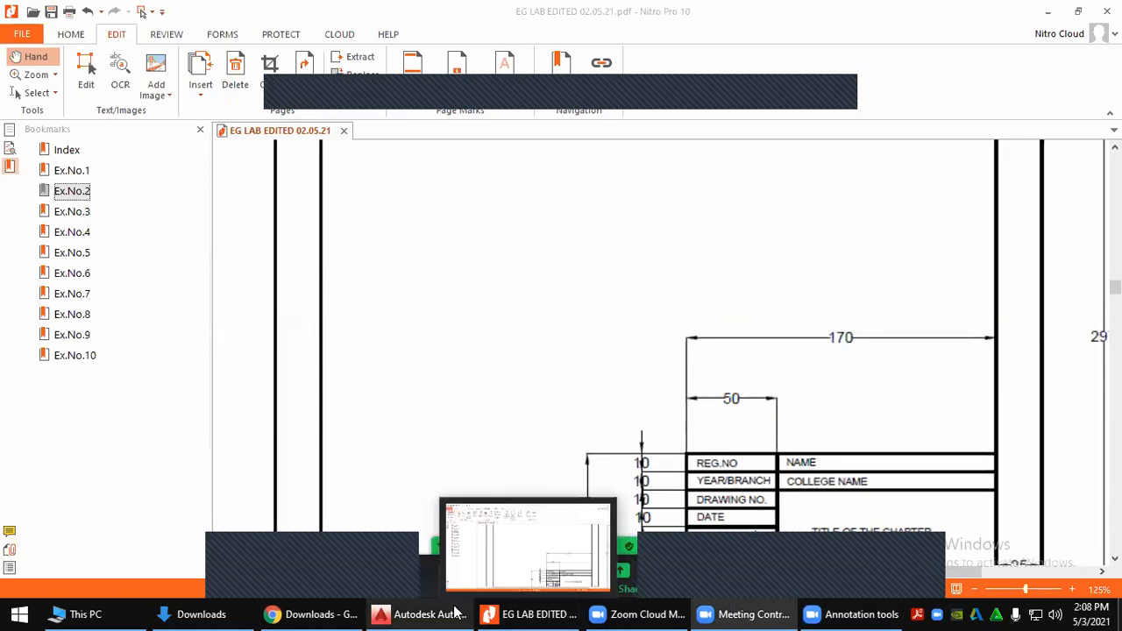
pyautogui.moveTo(452, 611)
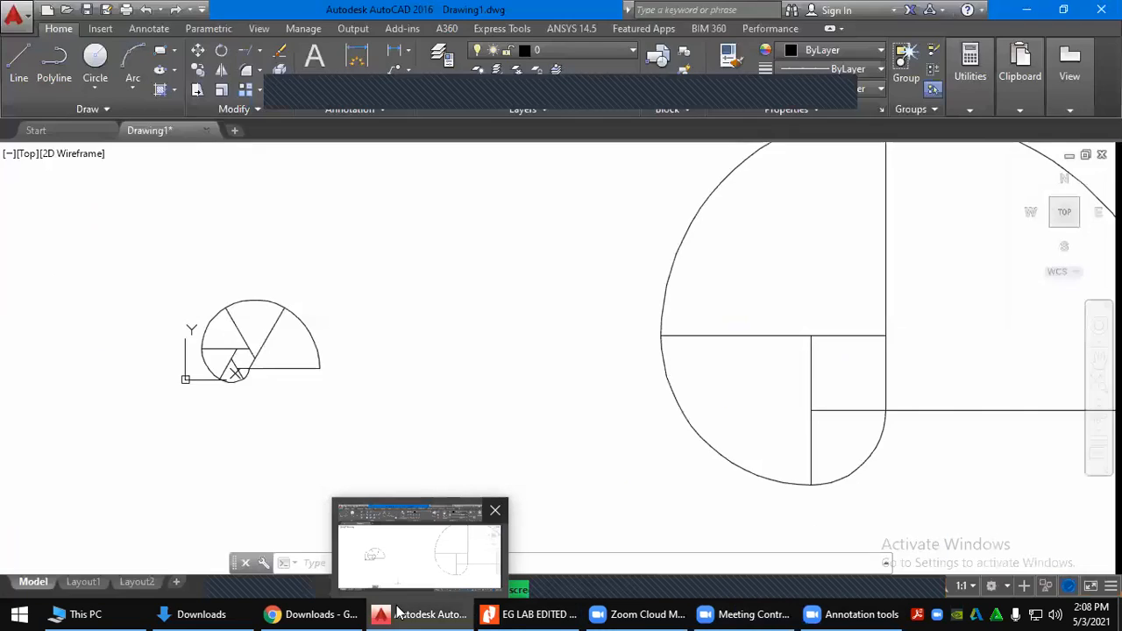
pyautogui.moveTo(227, 613)
pyautogui.click(311, 614)
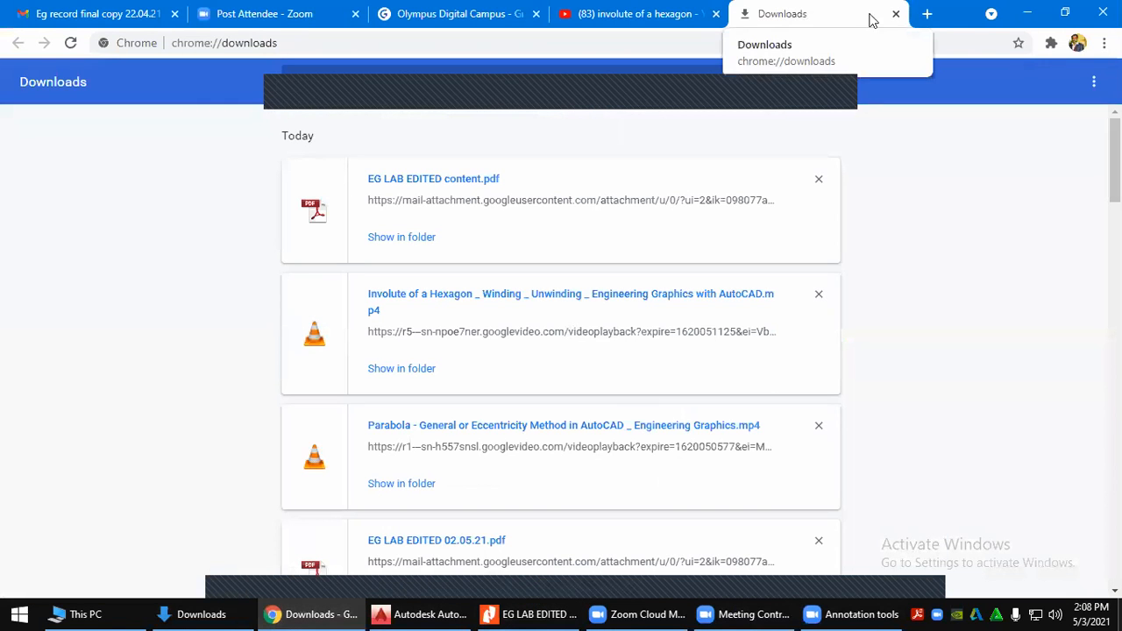
# Google 'autocad 2016 getinto pc' in a new tab and open the Get Into PC Raster Design 2016 result
pyautogui.click(927, 16)
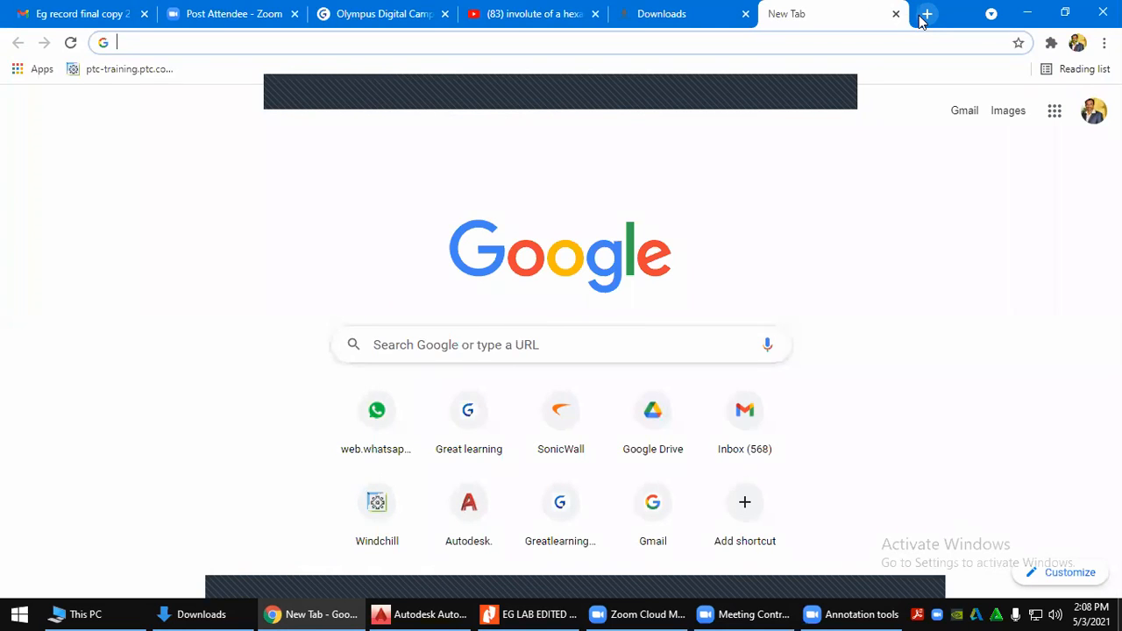
pyautogui.write('autocad')
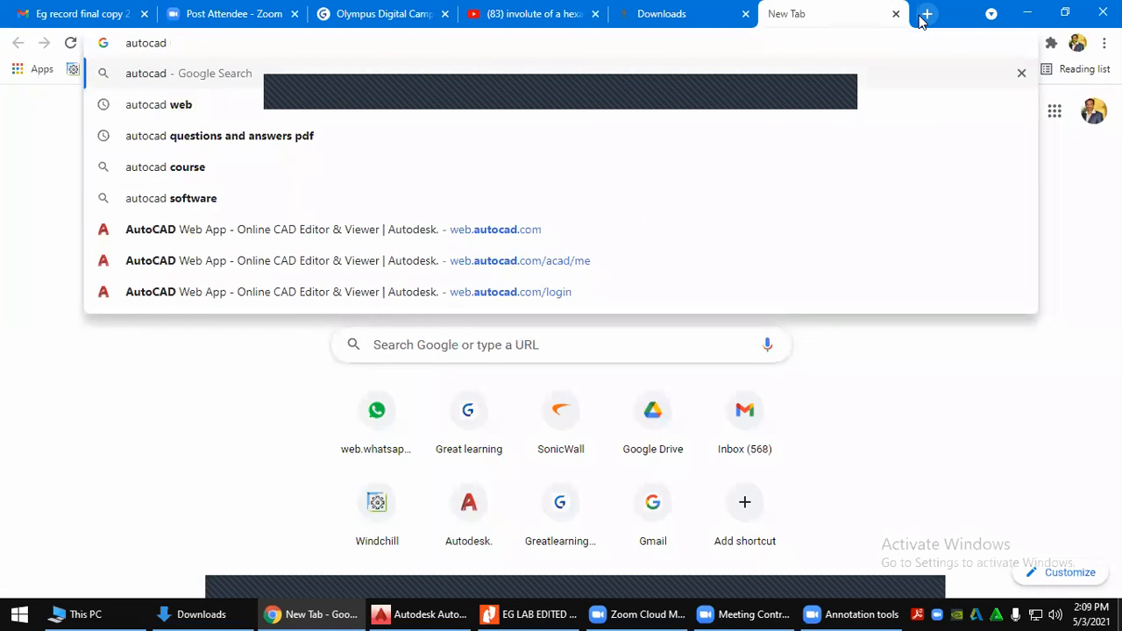
pyautogui.write(' getinto')
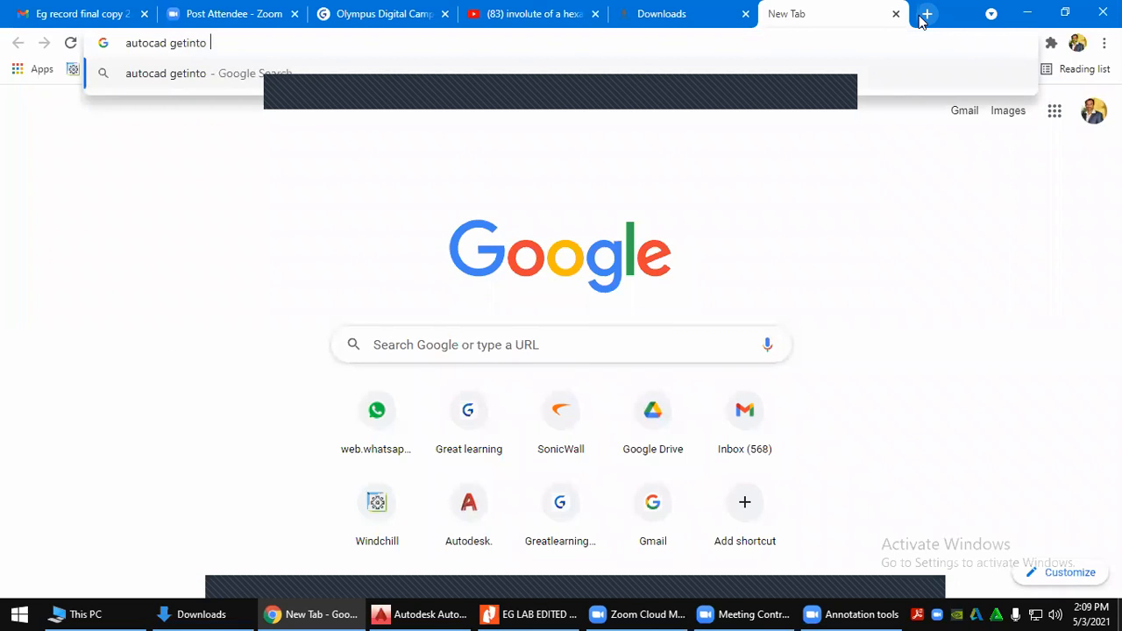
pyautogui.write(' pc')
pyautogui.hotkey('ctrl', 'Left')
pyautogui.hotkey('ctrl', 'Left')
pyautogui.write('2016')
pyautogui.press('Return')
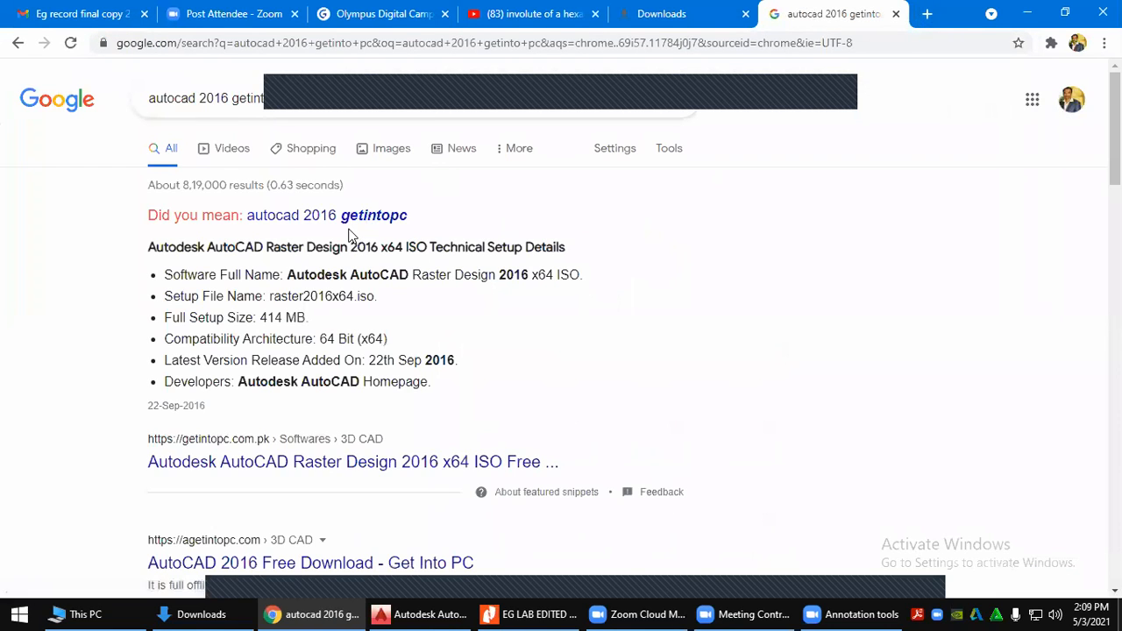
pyautogui.click(335, 458)
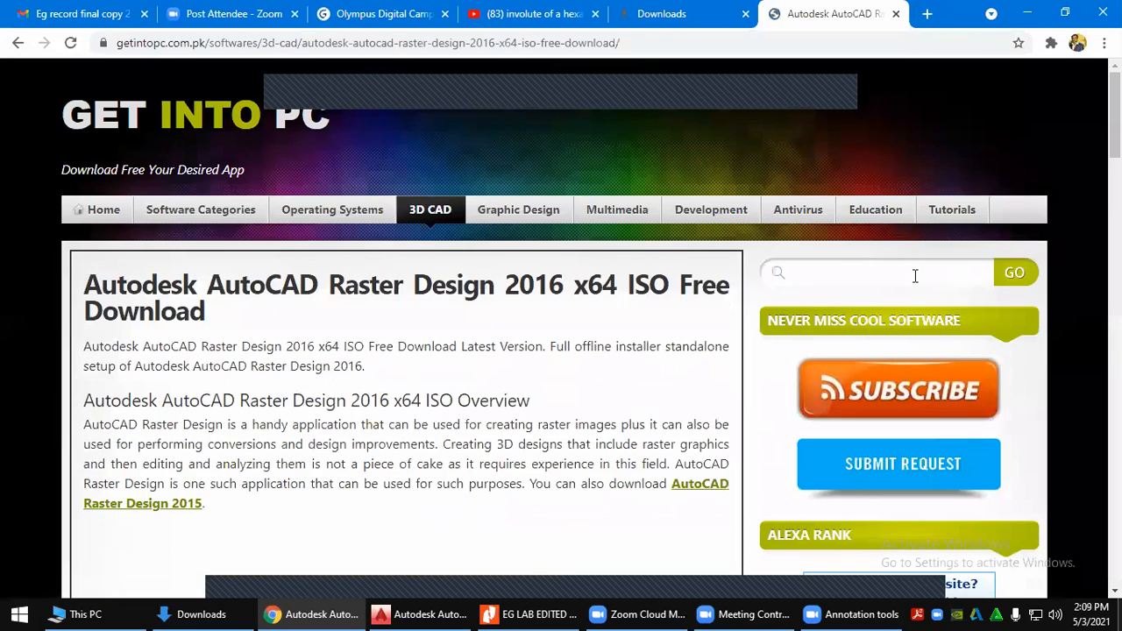
# Search Get Into PC for 'autocad 2016', dismissing the pop-up advert
pyautogui.click(913, 278)
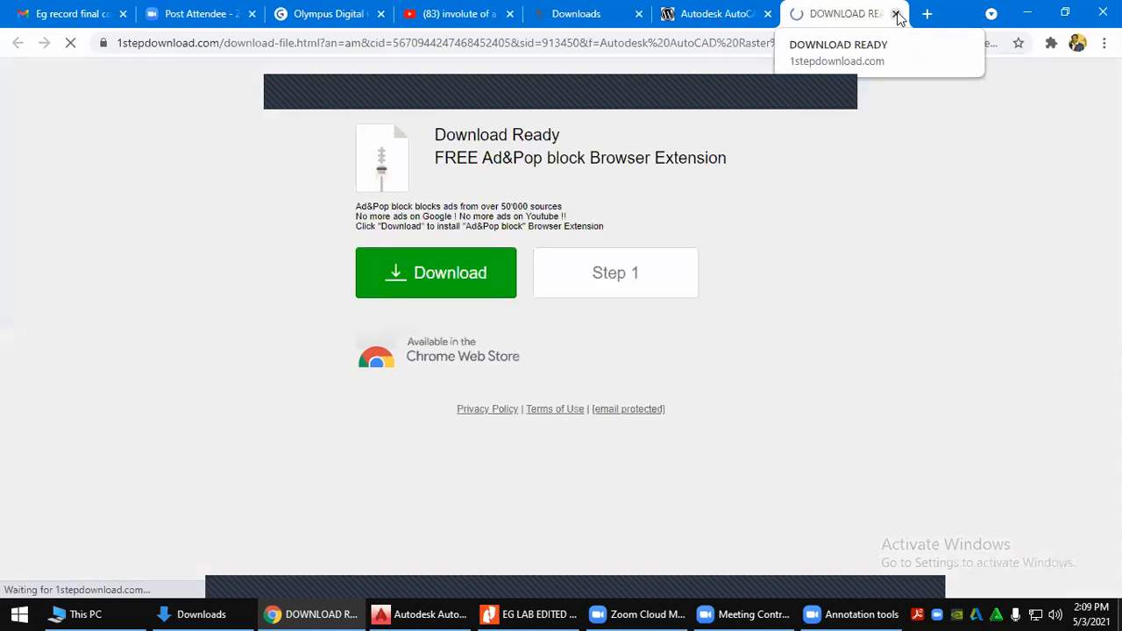
pyautogui.click(896, 15)
pyautogui.click(861, 270)
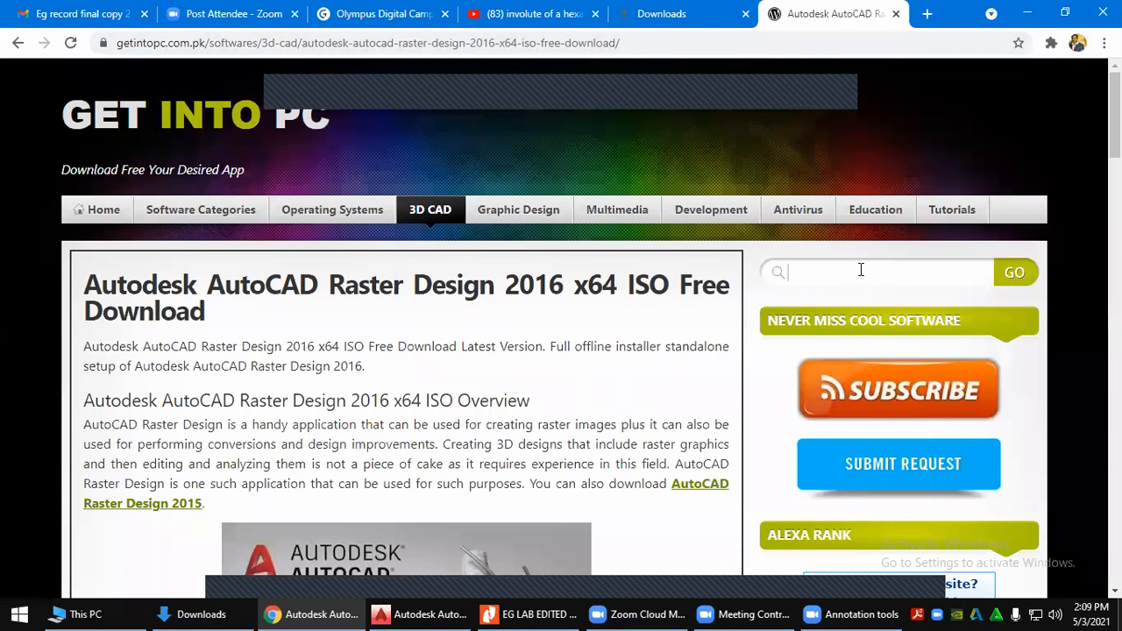
pyautogui.write('autocad 2016')
pyautogui.press('Return')
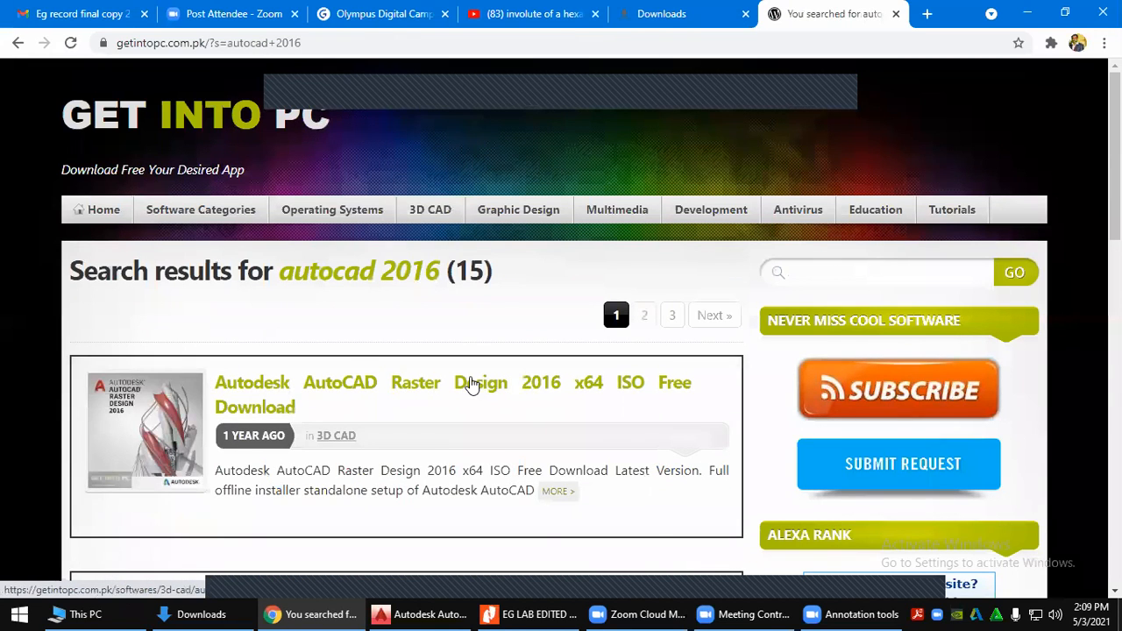
pyautogui.scroll(-1, 471, 384)
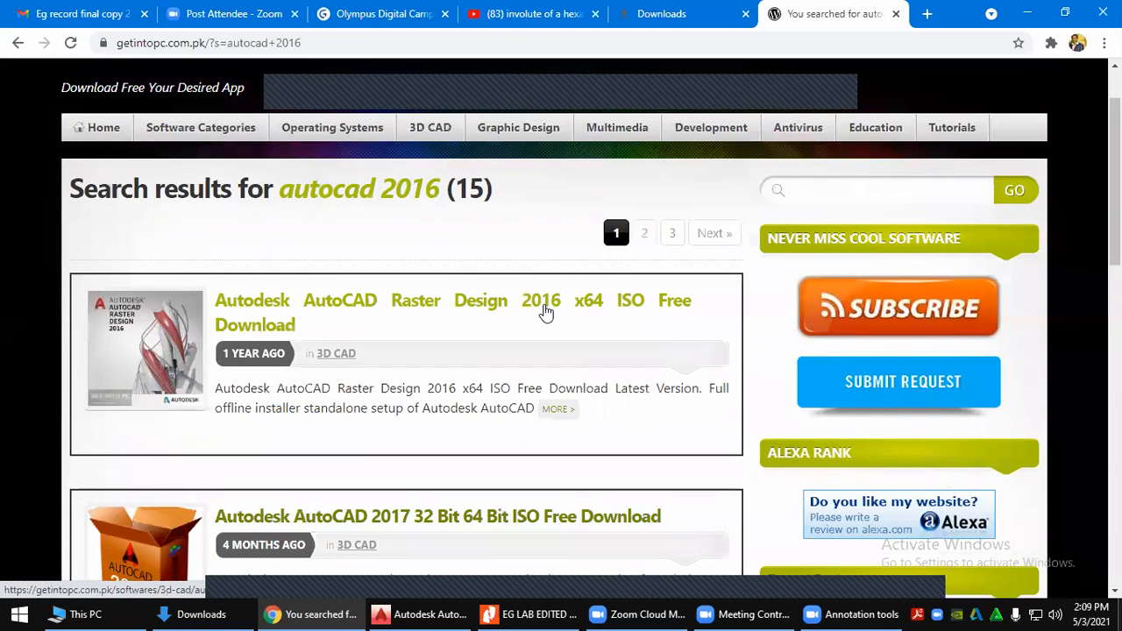
# Look through the AutoCAD Raster Design 2016 article and return to the results
pyautogui.click(544, 309)
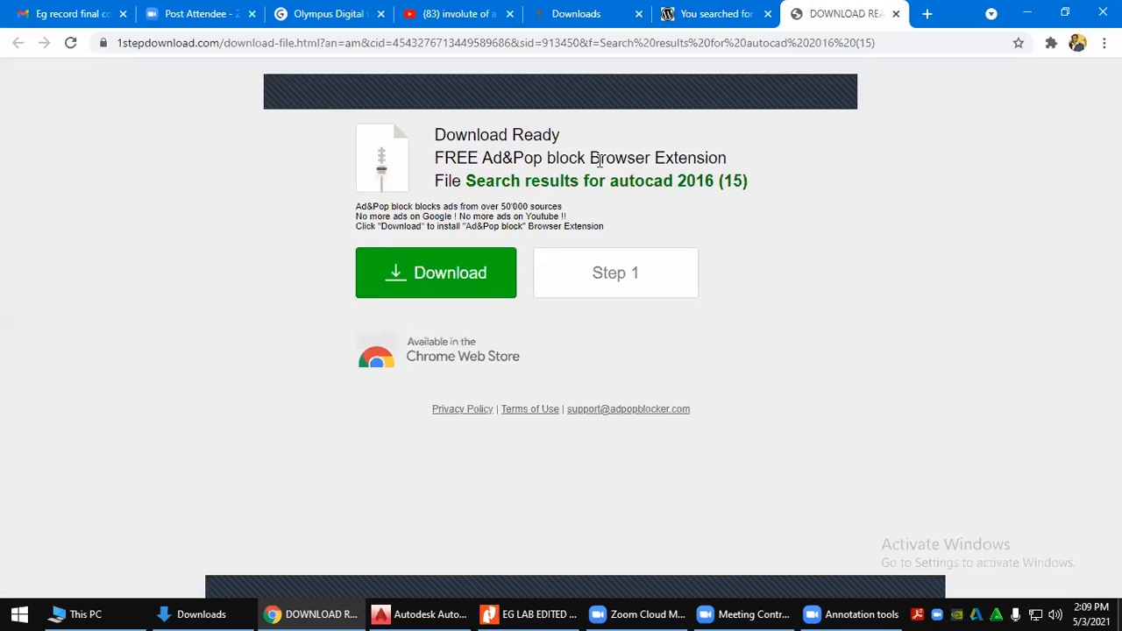
pyautogui.click(896, 14)
pyautogui.click(320, 310)
pyautogui.scroll(-3, 408, 344)
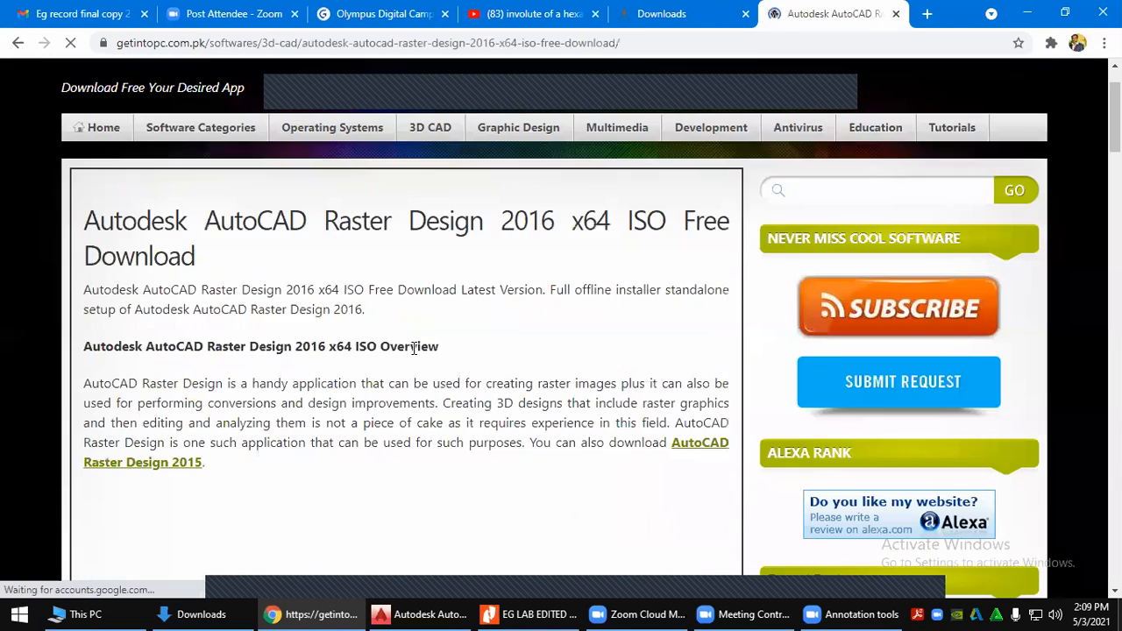
pyautogui.scroll(3, 406, 340)
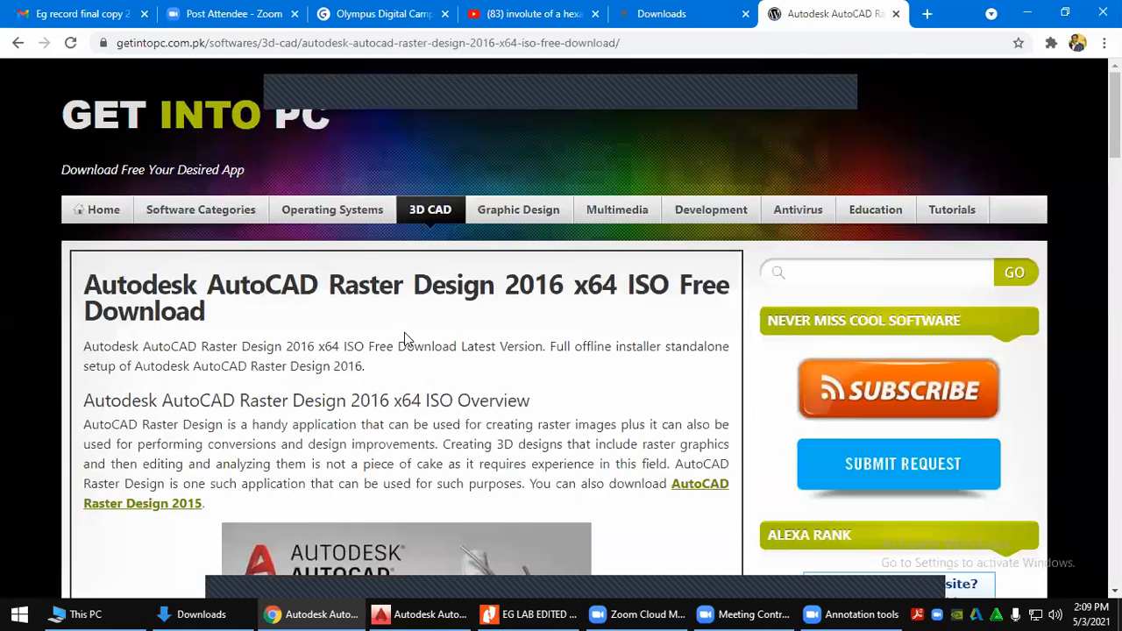
pyautogui.click(18, 43)
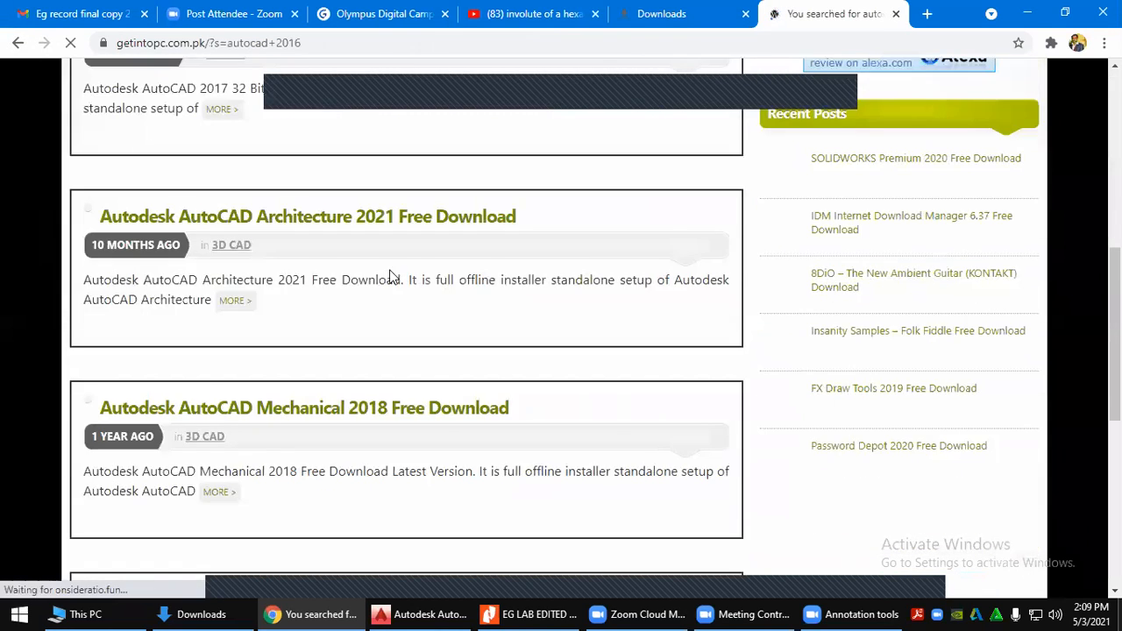
# Browse the AutoCAD Mechanical 2018 page, then go back to the autocad 2016 results
pyautogui.scroll(-5, 447, 359)
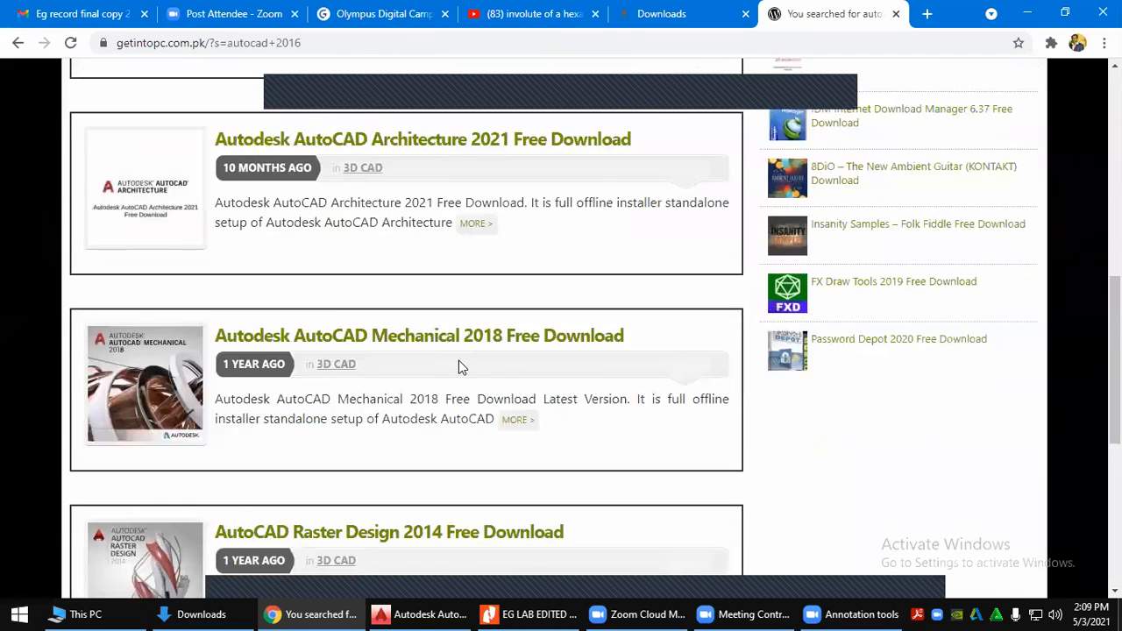
pyautogui.scroll(-2, 464, 359)
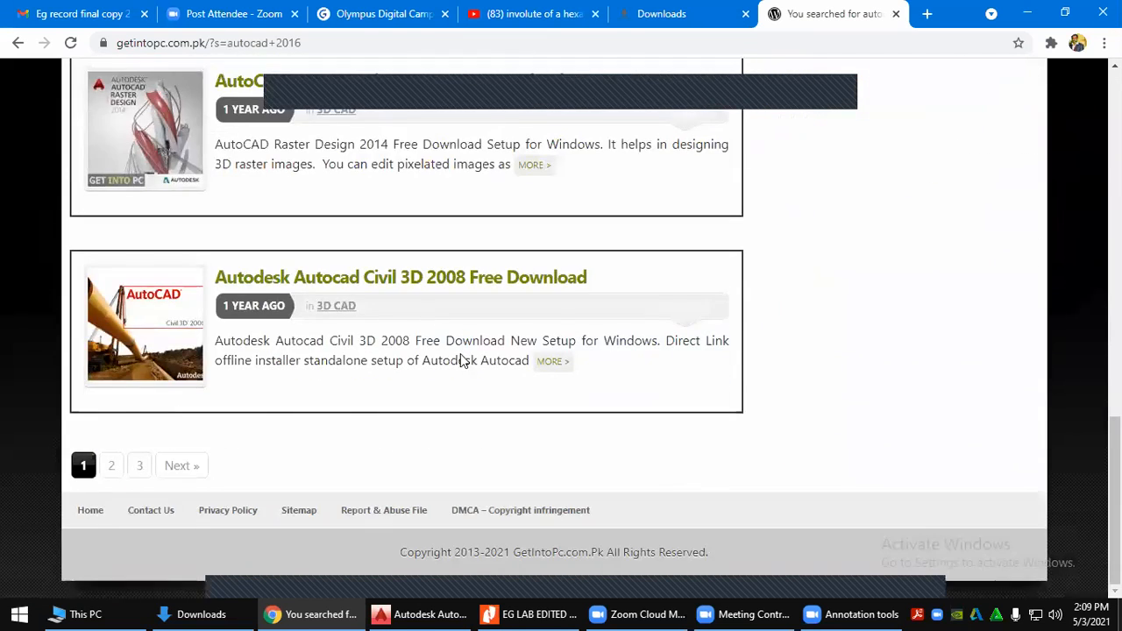
pyautogui.scroll(4, 408, 216)
pyautogui.click(408, 216)
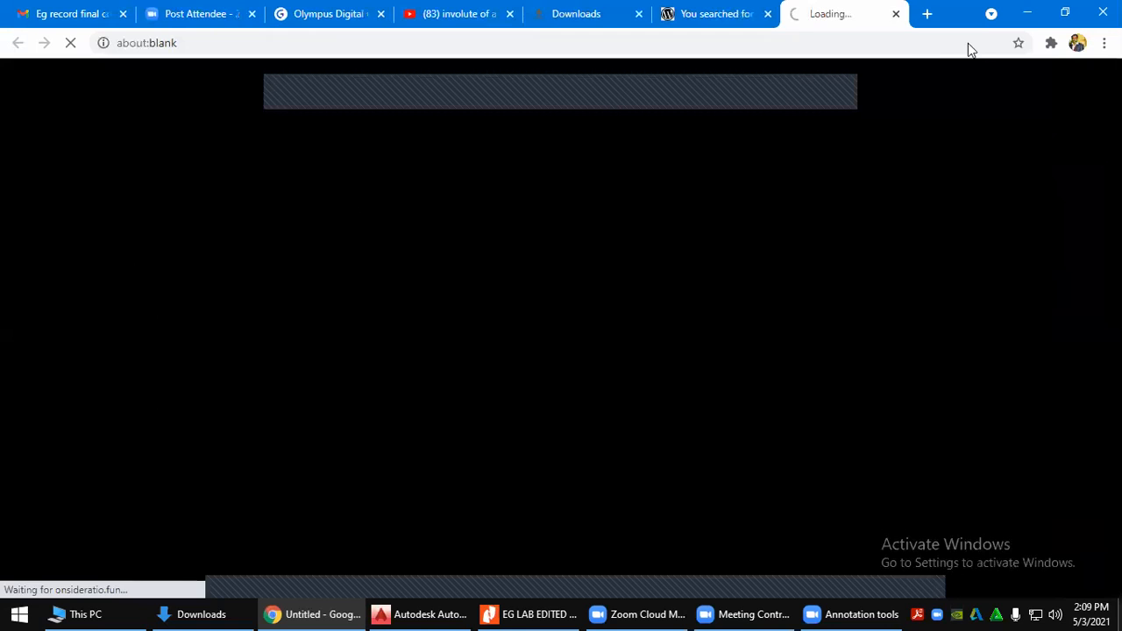
pyautogui.click(896, 14)
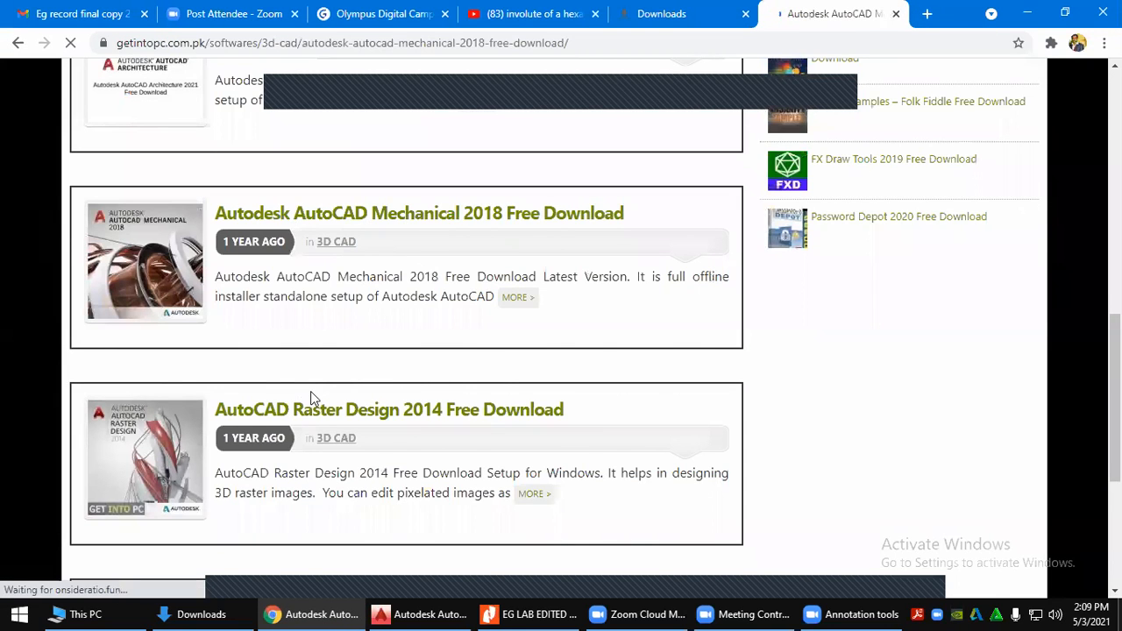
pyautogui.scroll(-6, 531, 351)
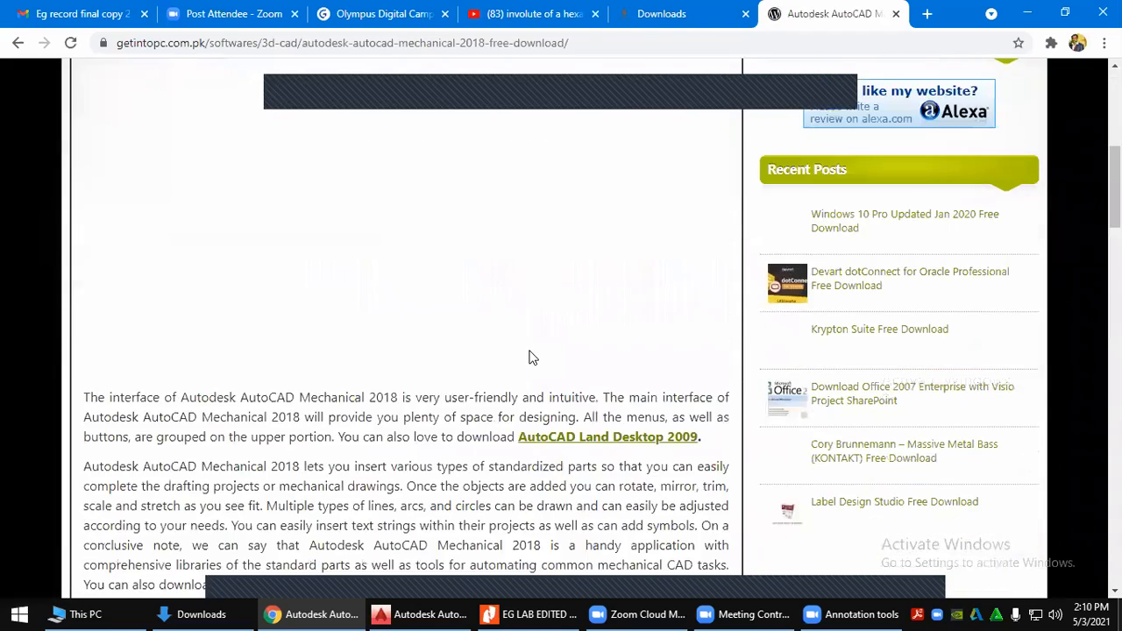
pyautogui.scroll(-10, 529, 357)
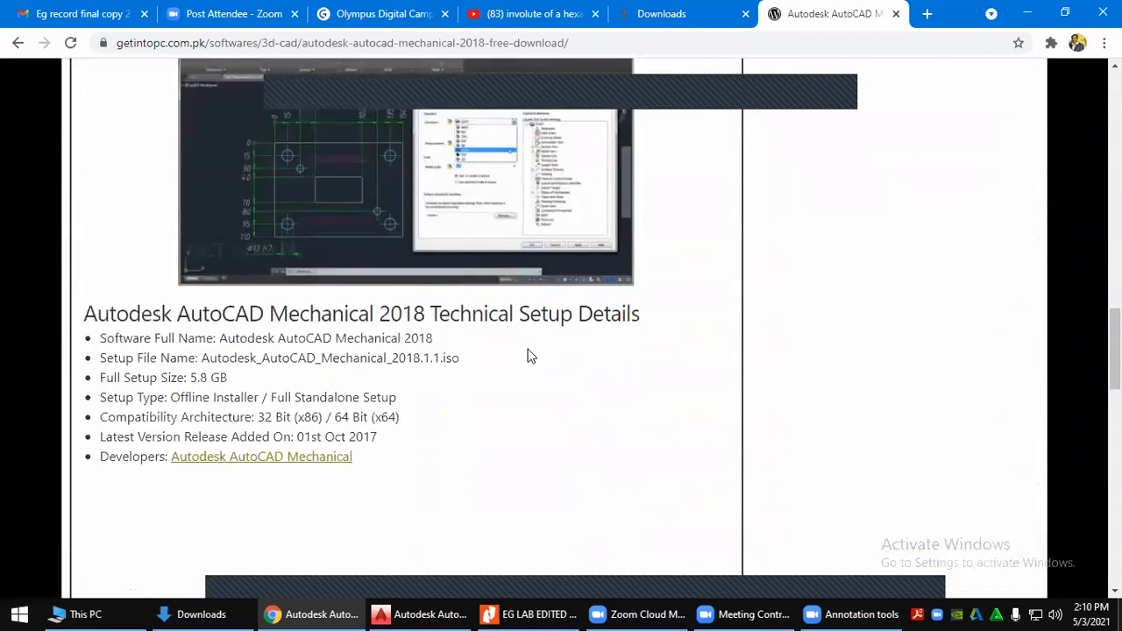
pyautogui.scroll(-12, 529, 358)
pyautogui.scroll(3, 531, 359)
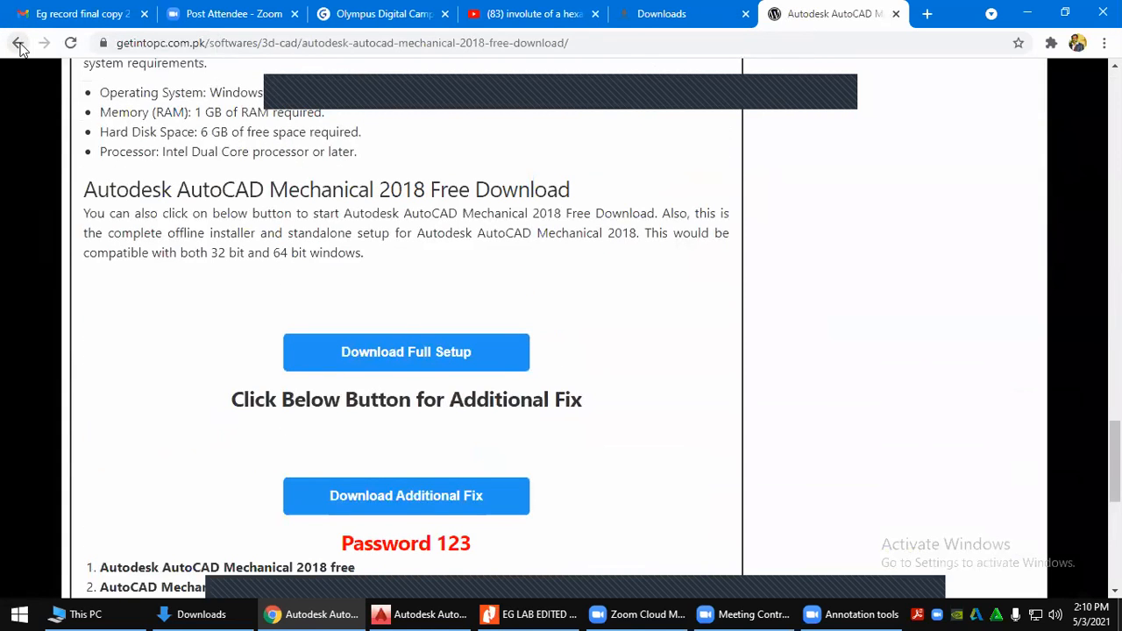
pyautogui.click(17, 44)
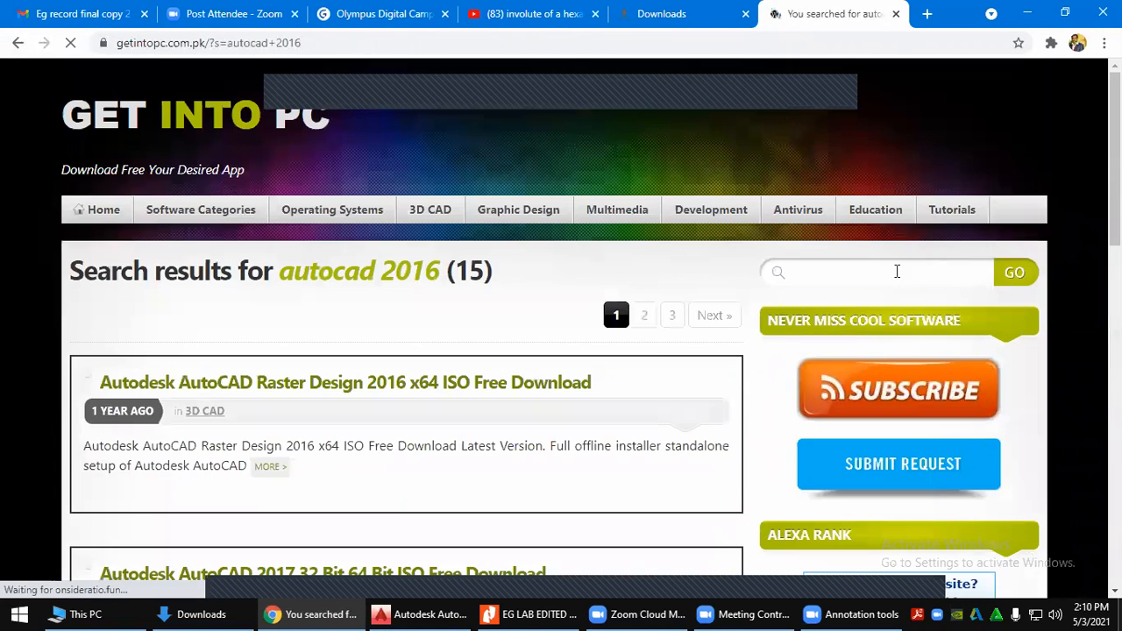
# Search the site for 'autocad 2016 download', closing the advert tab
pyautogui.click(896, 271)
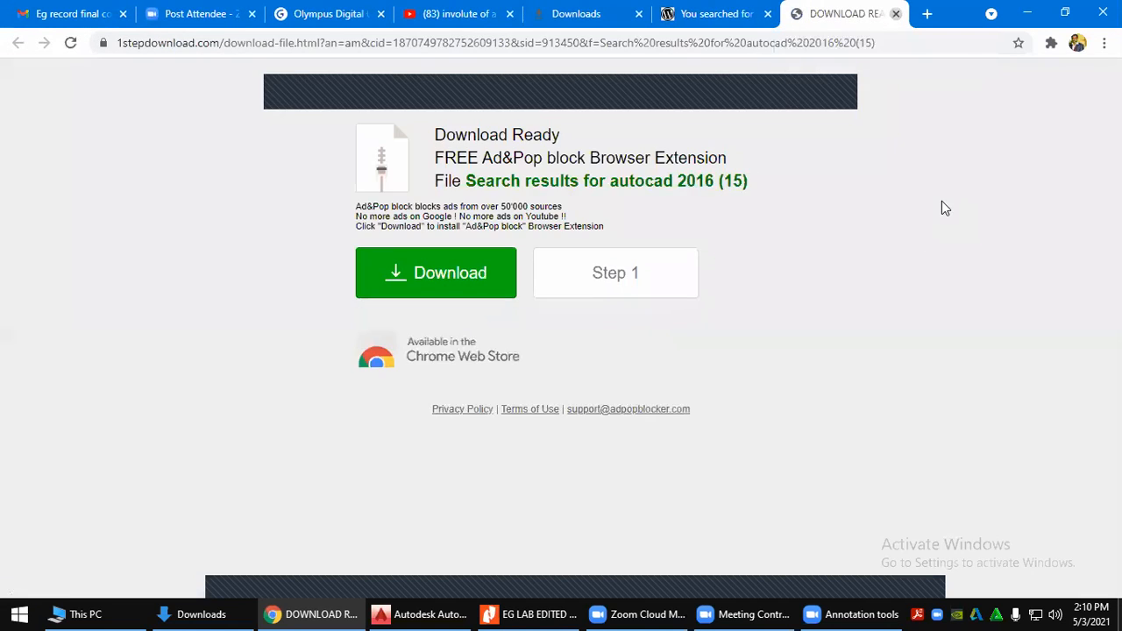
pyautogui.hotkey('ctrl', 'w')
pyautogui.click(889, 275)
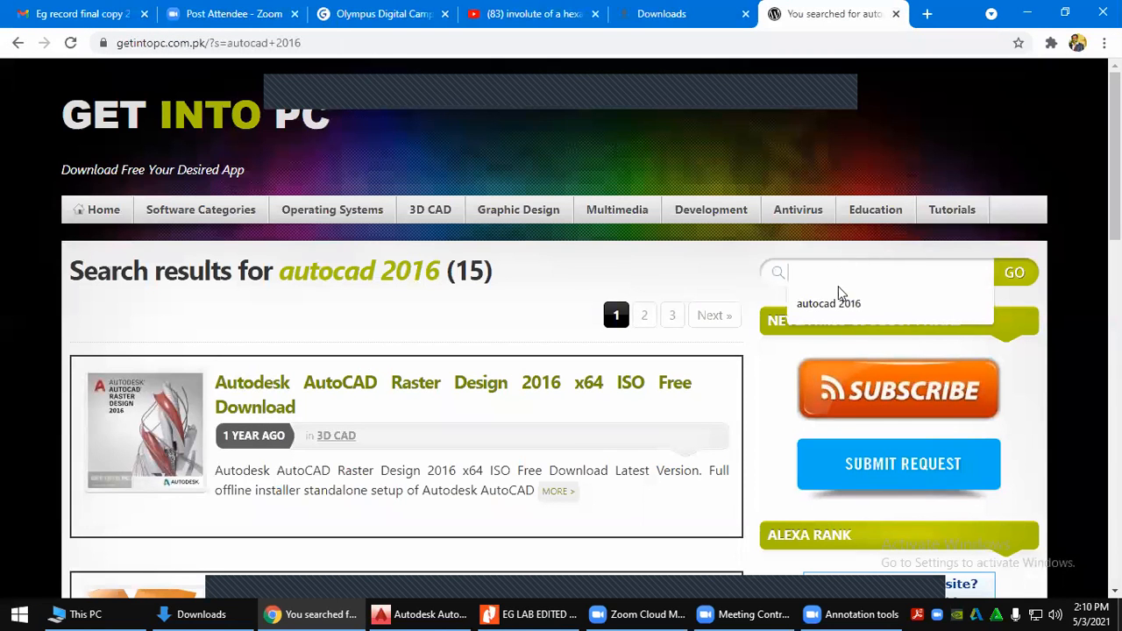
pyautogui.click(837, 298)
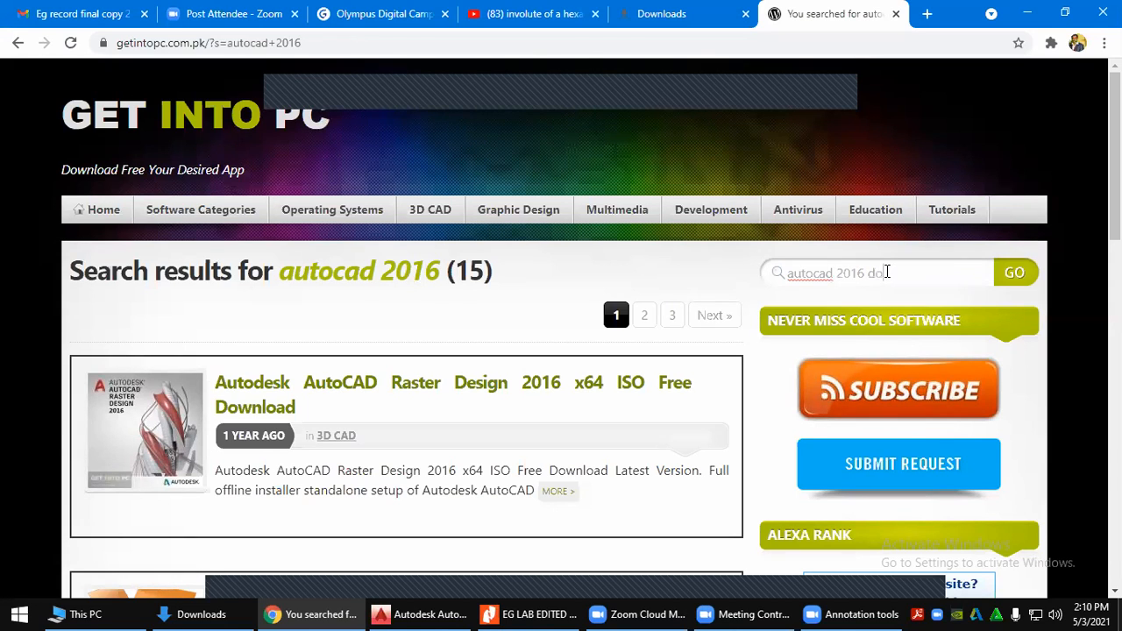
pyautogui.write('download')
pyautogui.press('Return')
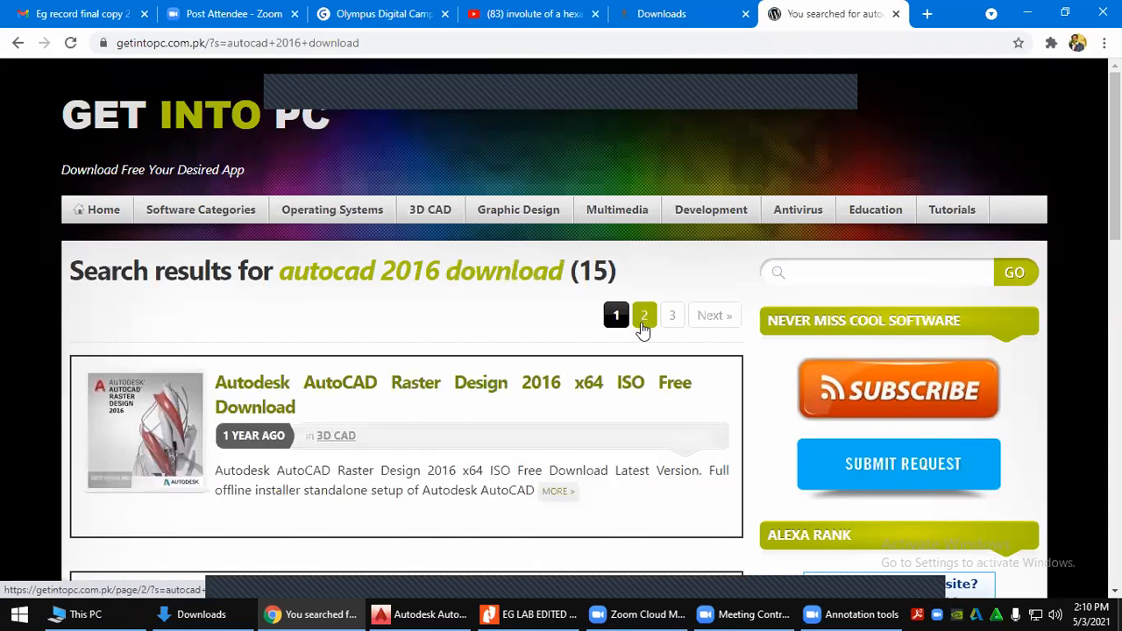
# Page through the search results to page 3
pyautogui.scroll(-8, 646, 401)
pyautogui.scroll(-5, 646, 401)
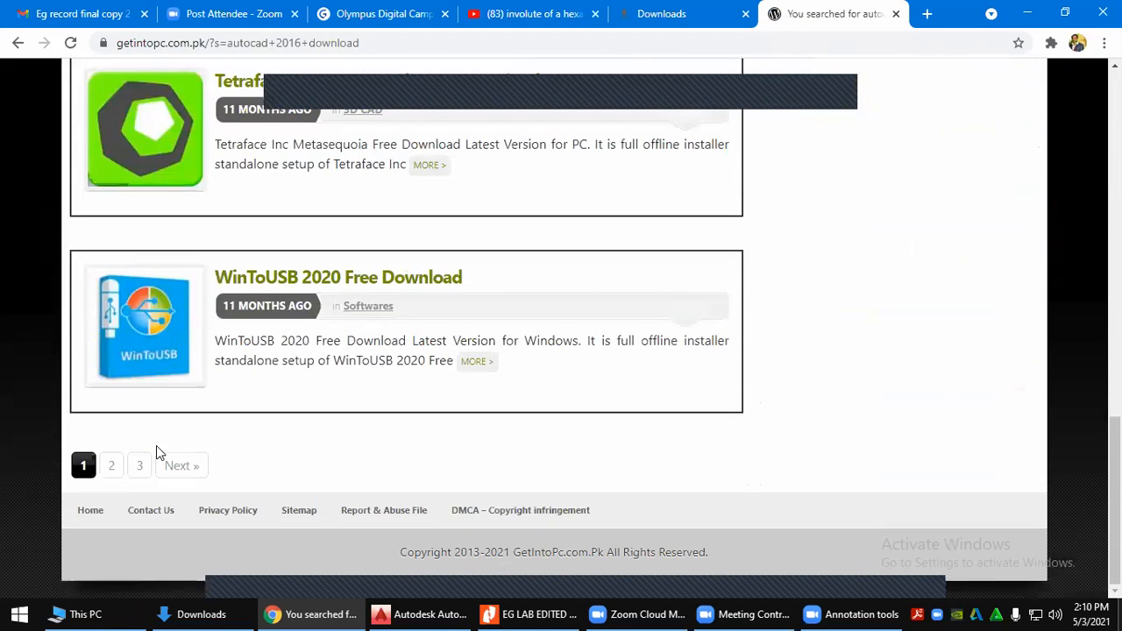
pyautogui.click(111, 465)
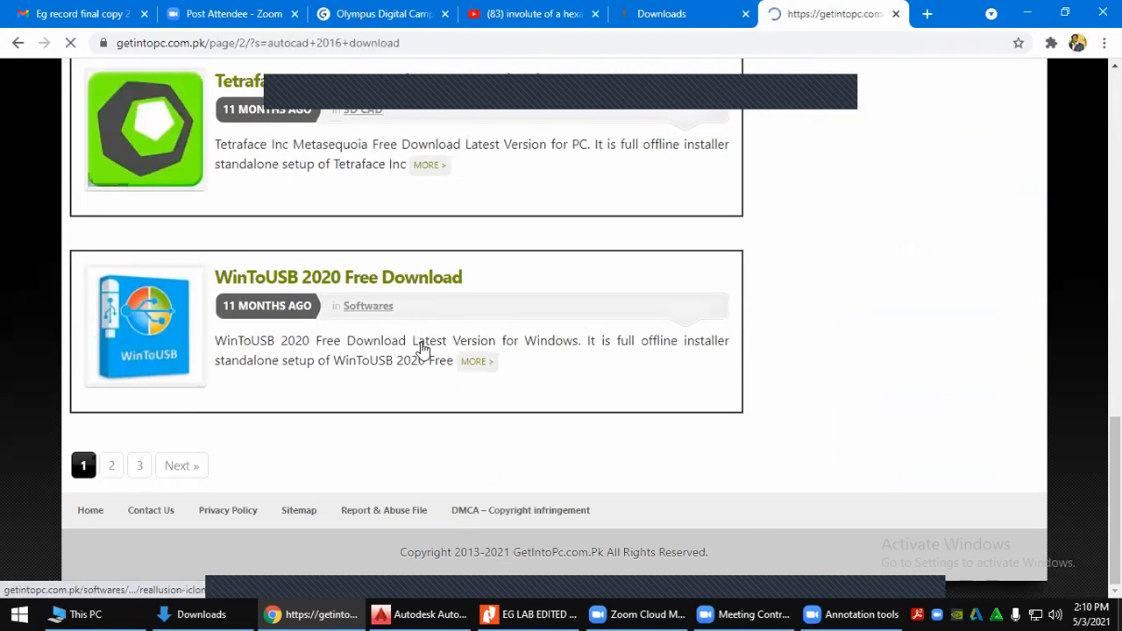
pyautogui.scroll(-2, 423, 351)
pyautogui.scroll(-2, 423, 360)
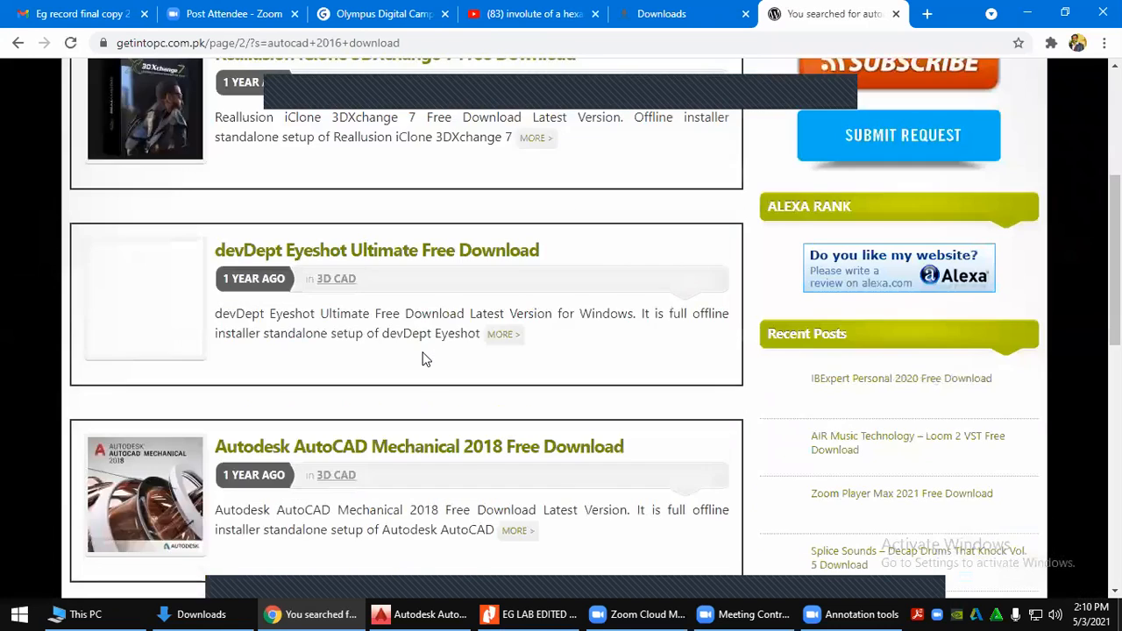
pyautogui.scroll(-3, 424, 361)
pyautogui.scroll(-4, 424, 360)
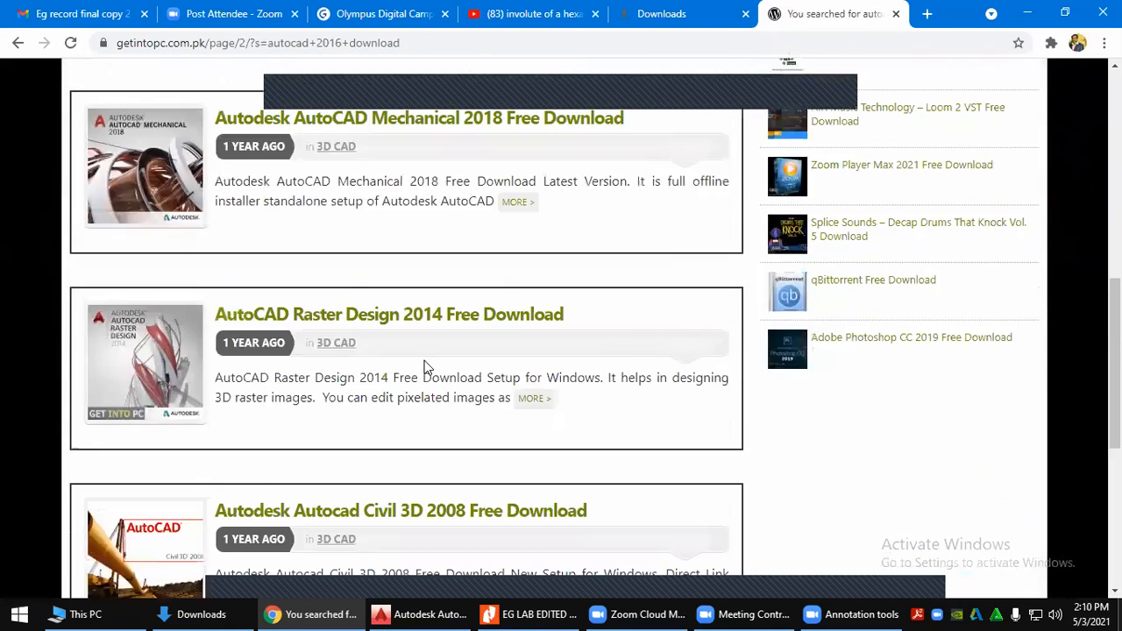
pyautogui.scroll(-2, 429, 441)
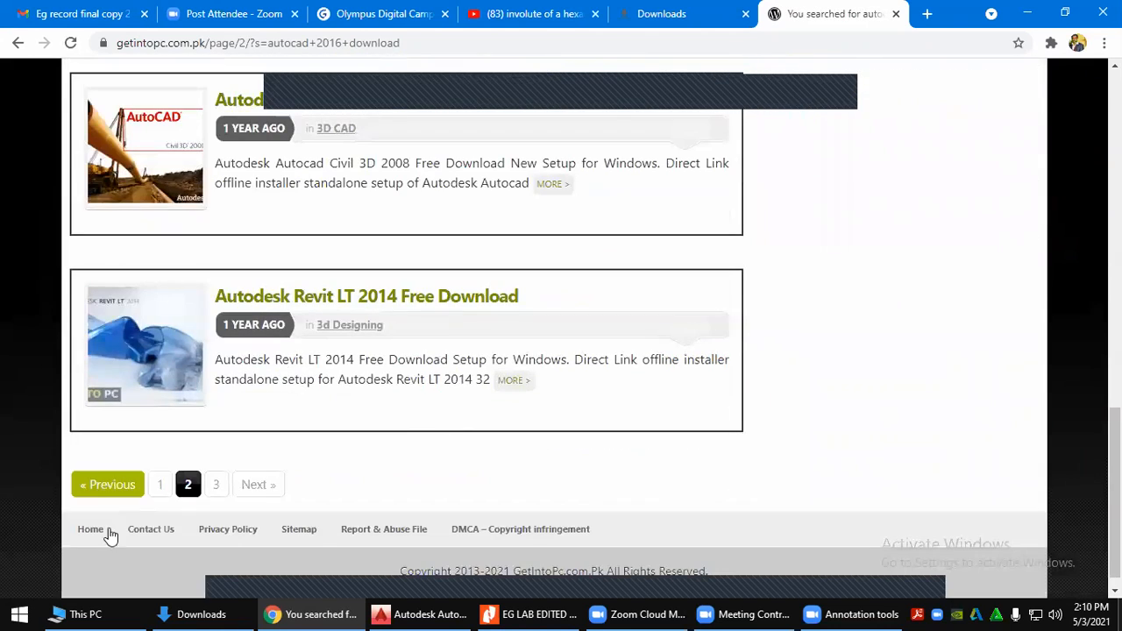
pyautogui.click(219, 487)
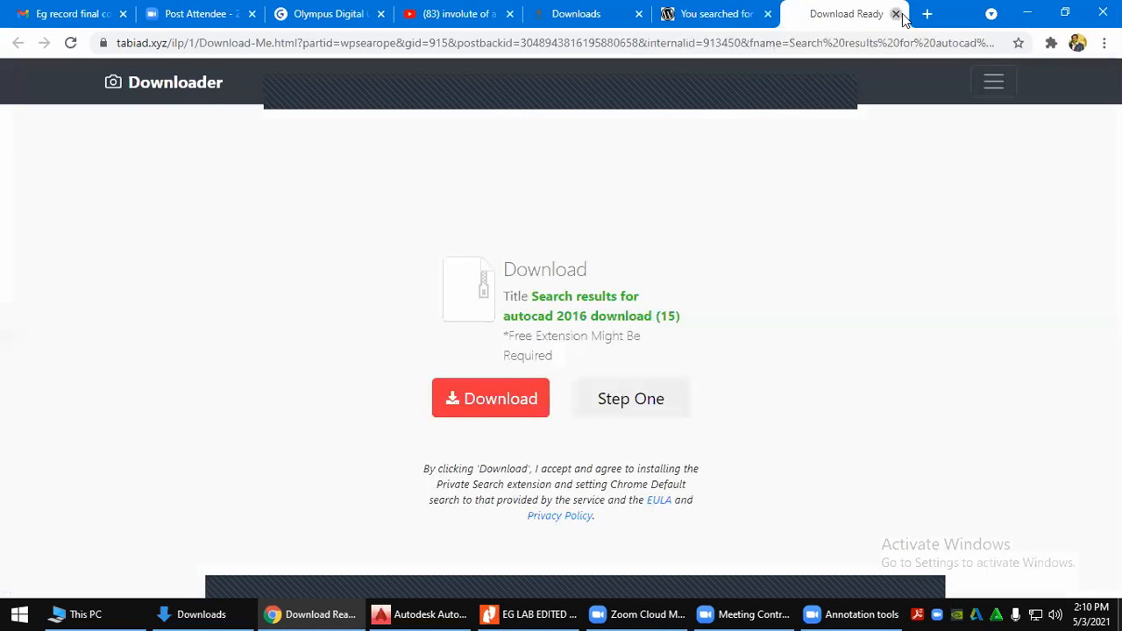
pyautogui.hotkey('ctrl', 'w')
pyautogui.click(218, 483)
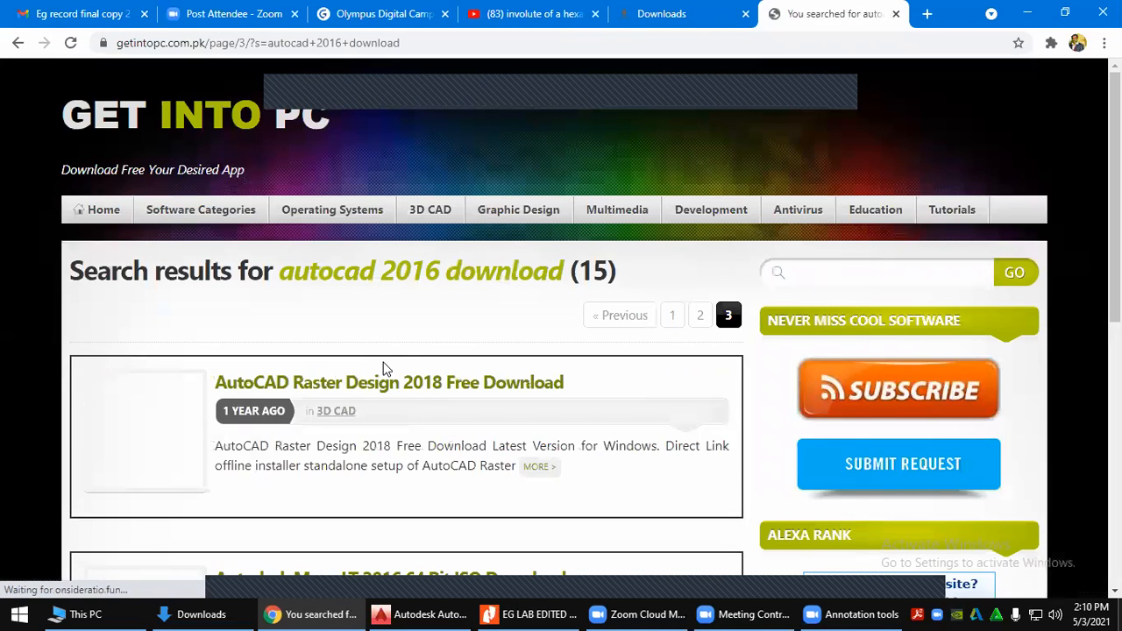
# Open the AutoCAD Raster Design 2018 listing and close its ad popup
pyautogui.scroll(-3, 384, 368)
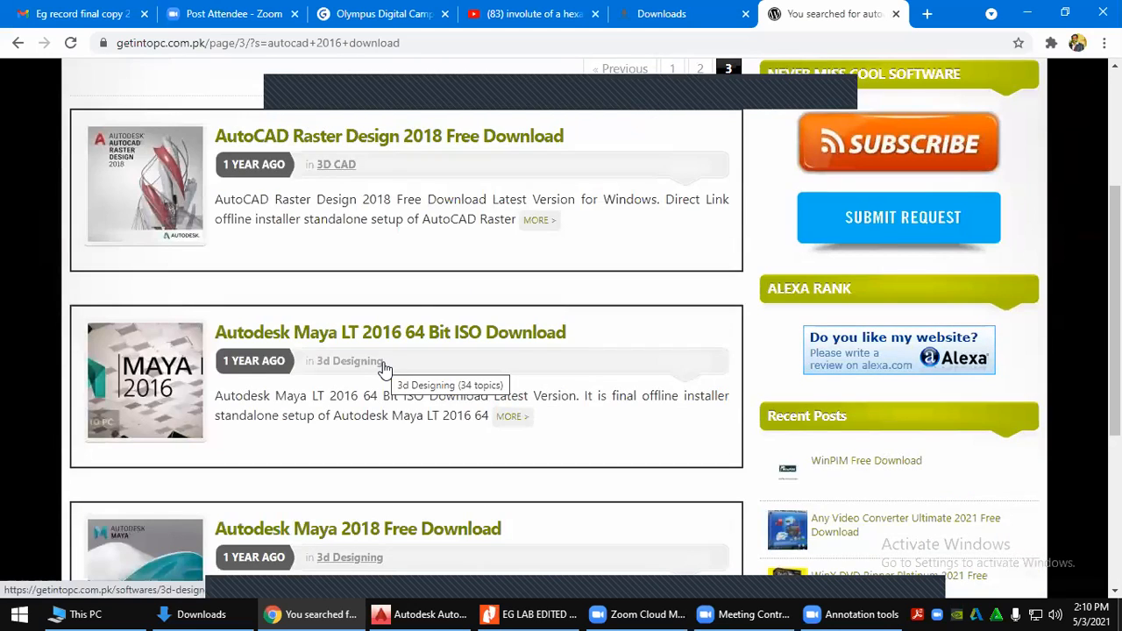
pyautogui.scroll(-4, 384, 368)
pyautogui.scroll(4, 412, 289)
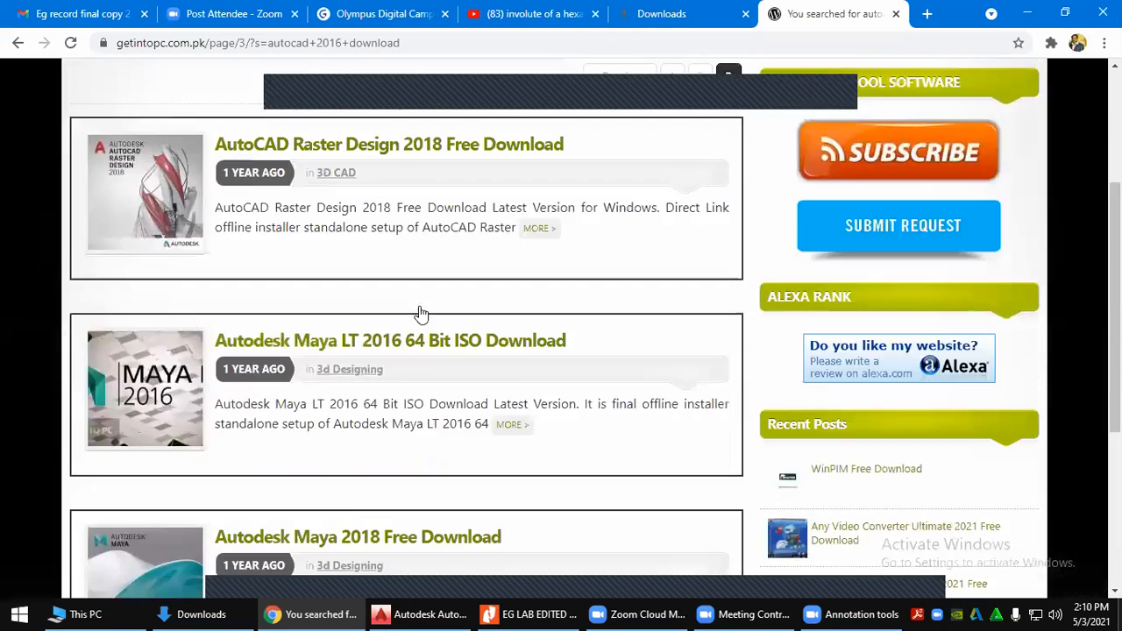
pyautogui.scroll(2, 421, 313)
pyautogui.click(435, 338)
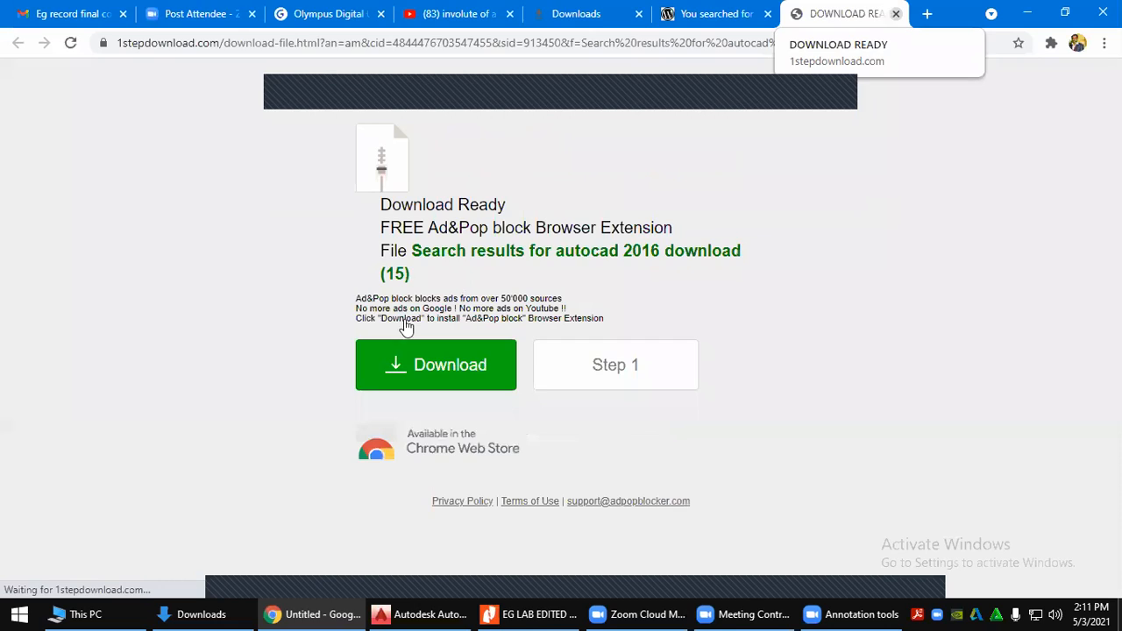
pyautogui.hotkey('ctrl', 'w')
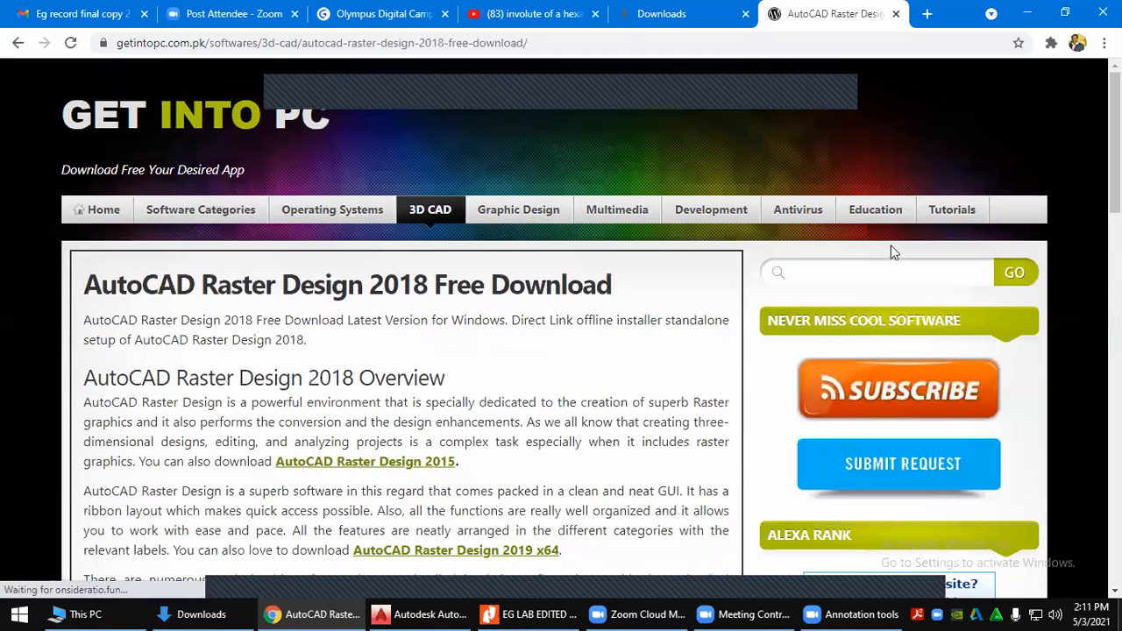
# Rerun the 'autocad 2016' site search, then open WhatsApp Web in a new tab
pyautogui.click(841, 274)
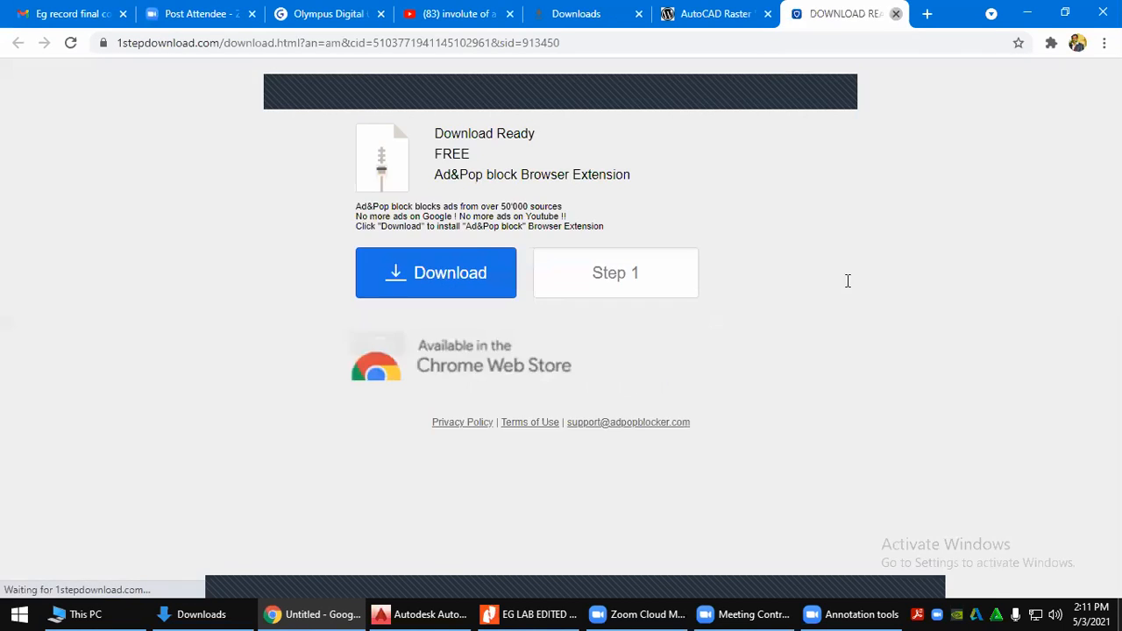
pyautogui.hotkey('ctrl', 'w')
pyautogui.click(794, 272)
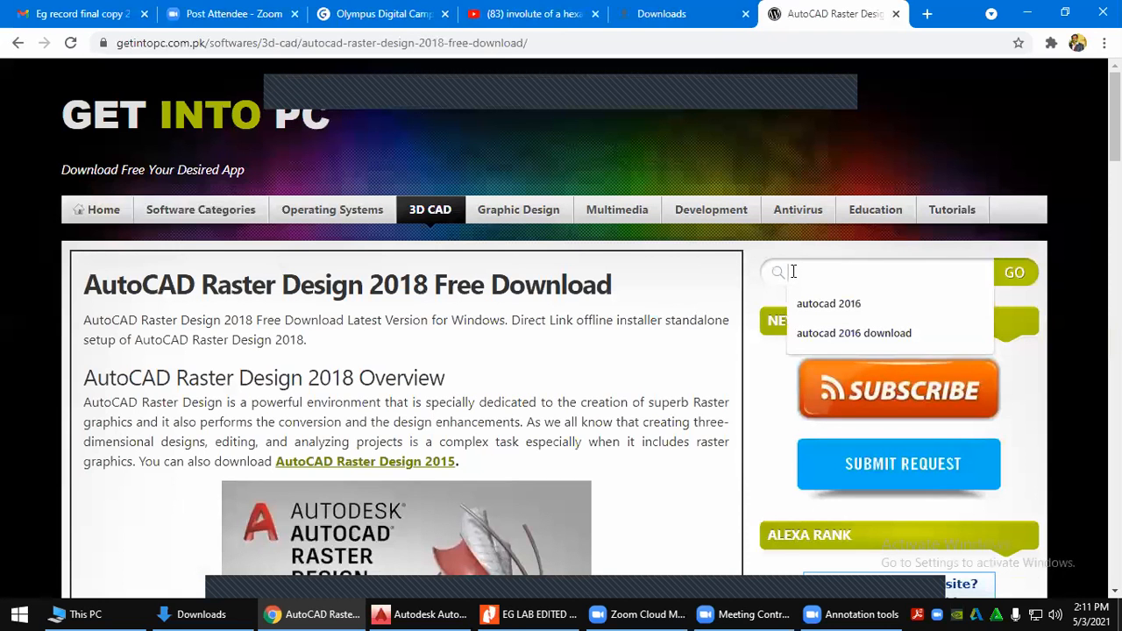
pyautogui.click(810, 300)
pyautogui.click(1015, 275)
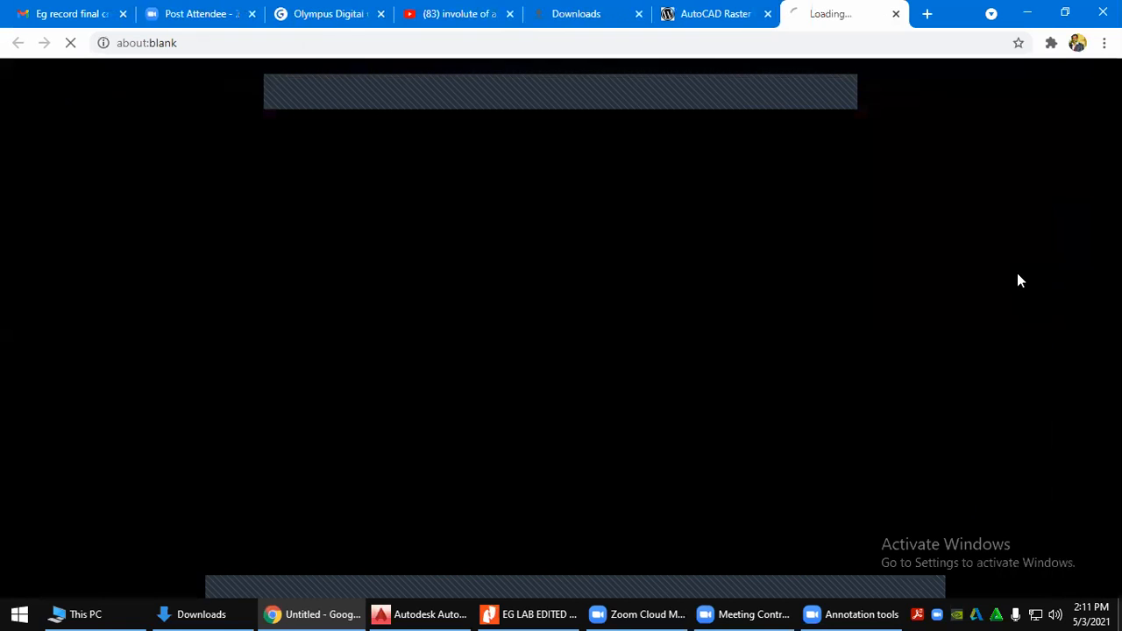
pyautogui.click(898, 15)
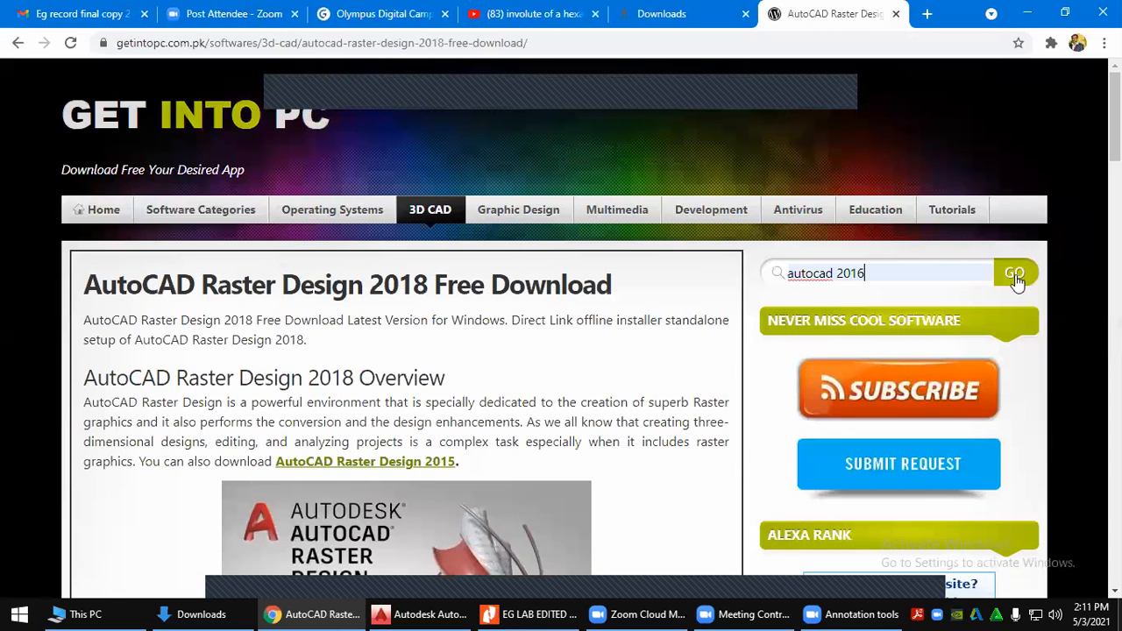
pyautogui.click(1014, 273)
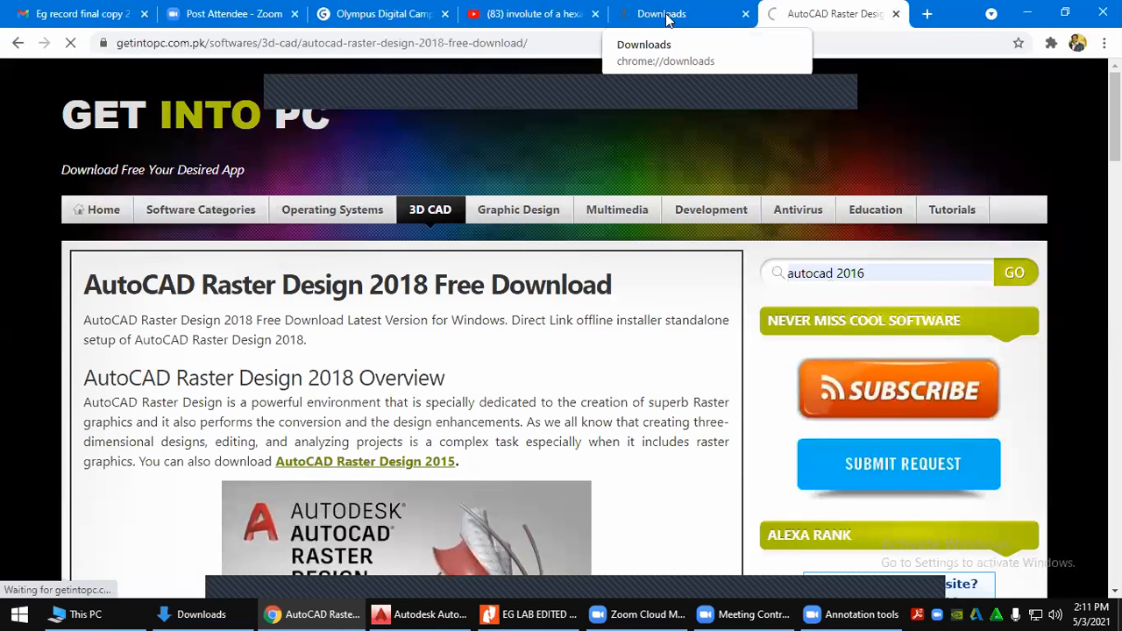
pyautogui.click(924, 15)
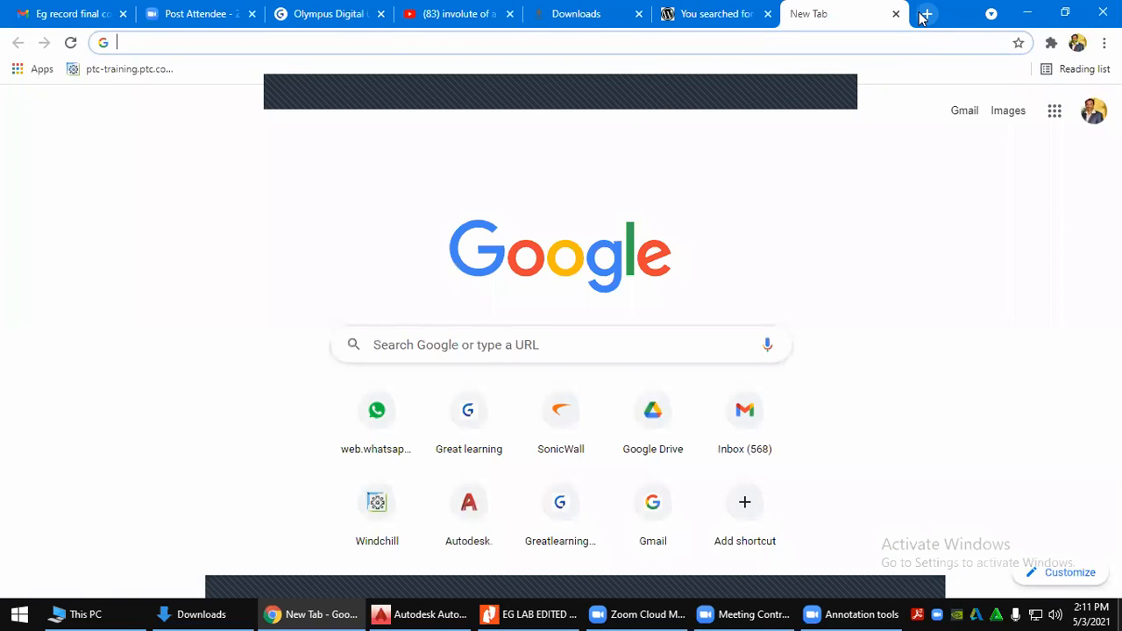
pyautogui.click(392, 420)
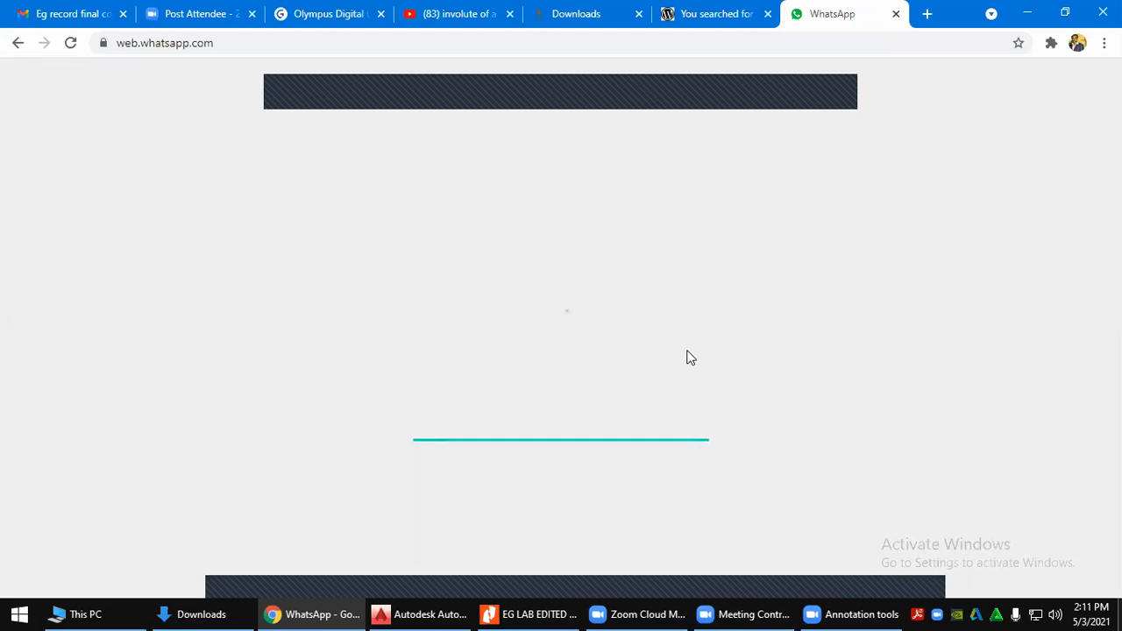
# Scroll up the class group chat and open yesterday's Get Into PC AutoCAD 2016 link
pyautogui.click(715, 13)
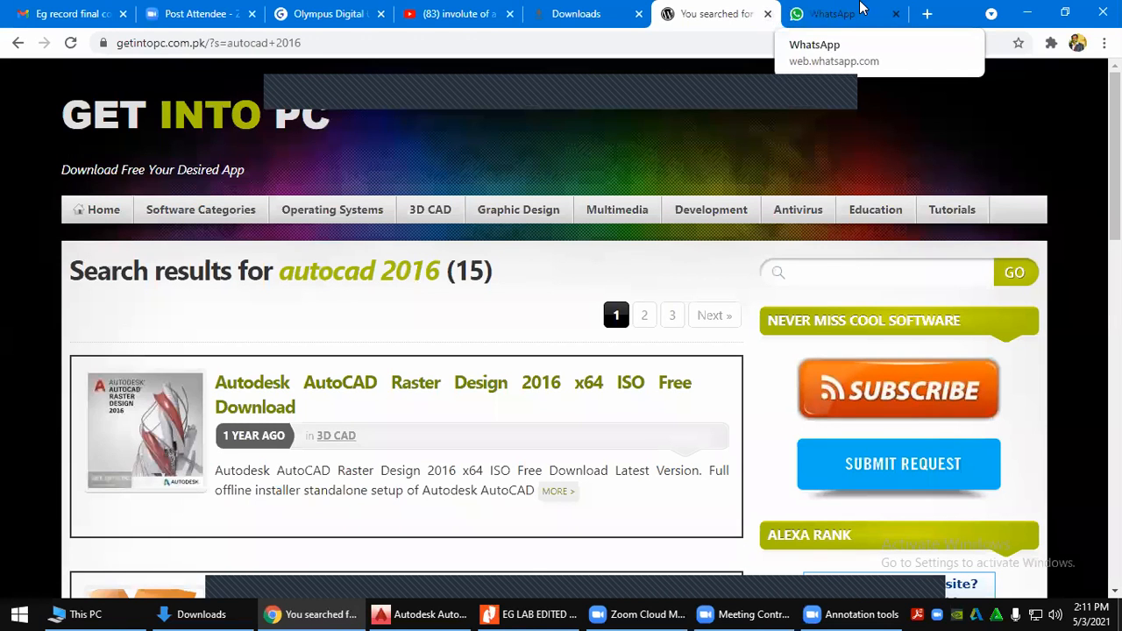
pyautogui.click(846, 13)
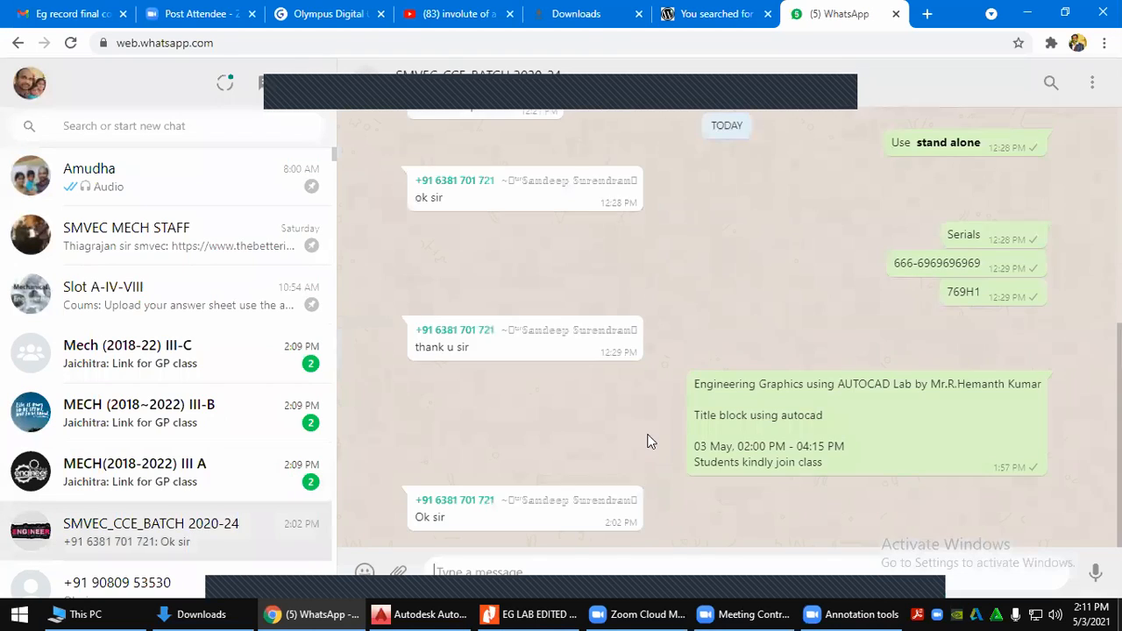
pyautogui.scroll(10, 646, 436)
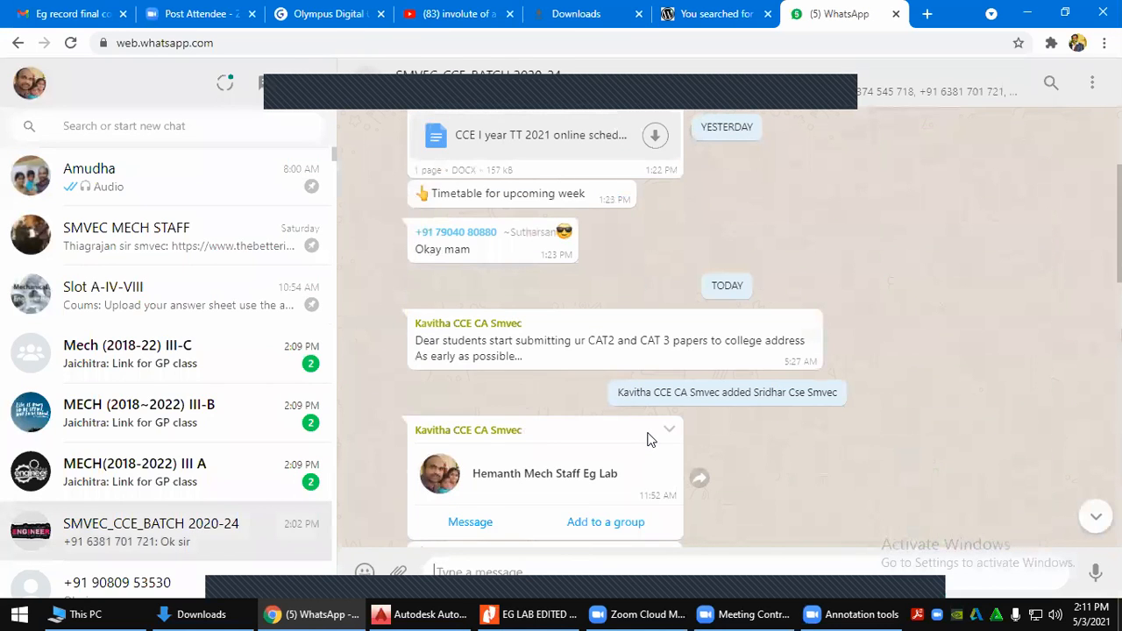
pyautogui.scroll(10, 649, 438)
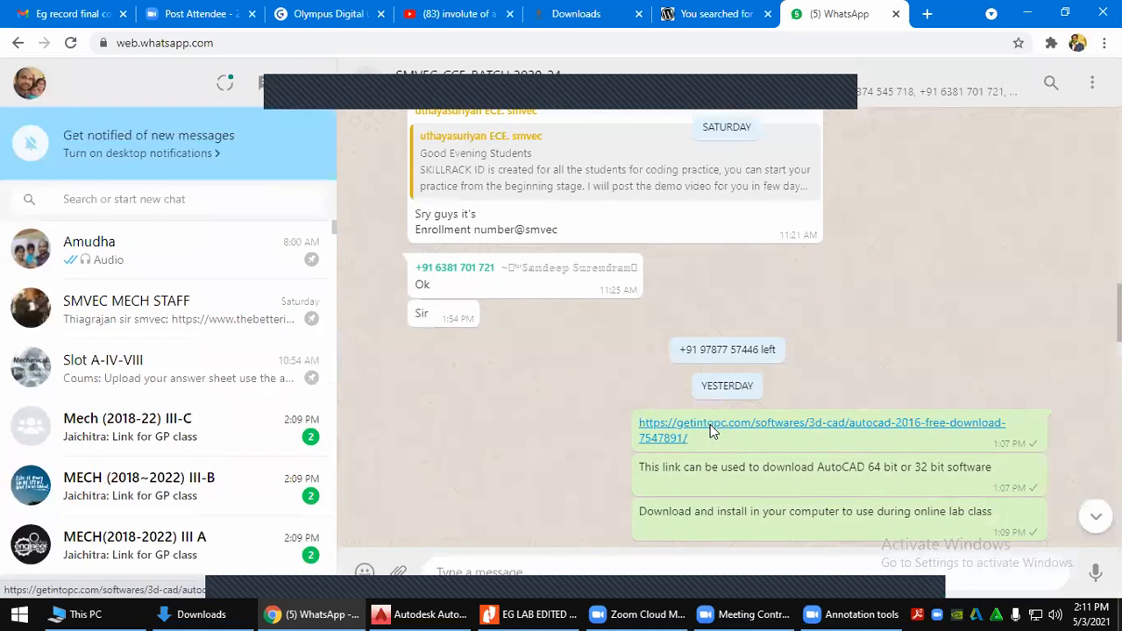
pyautogui.click(710, 424)
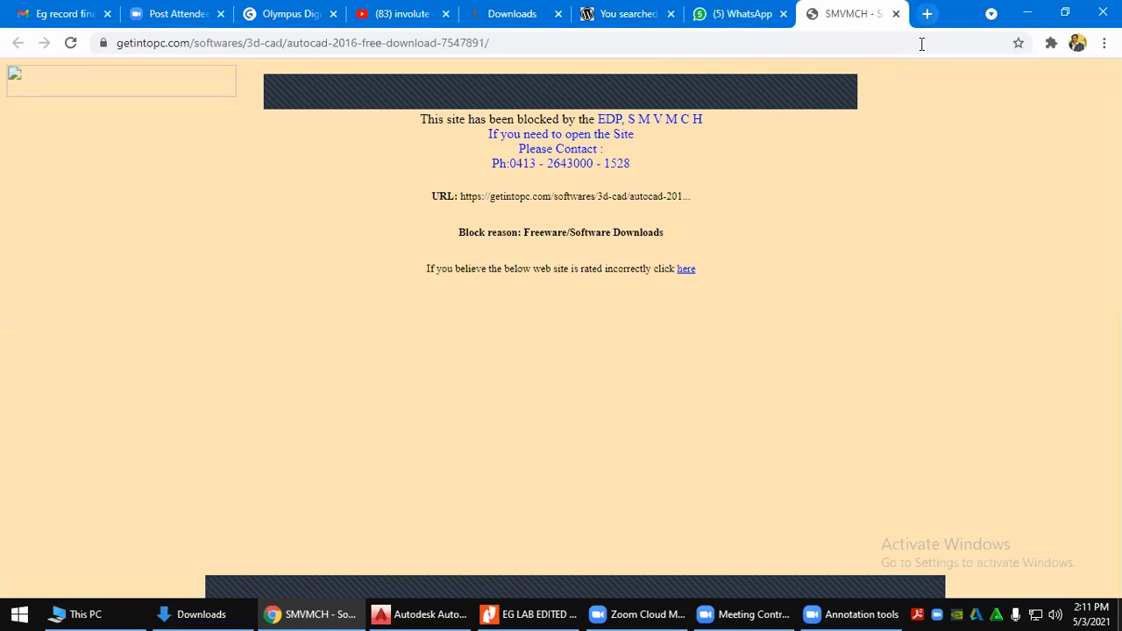
# Log in to the SonicWall firewall at 10.0.0.1 and reload the blocked AutoCAD 2016 page
pyautogui.click(922, 13)
pyautogui.write('10.0.0.1')
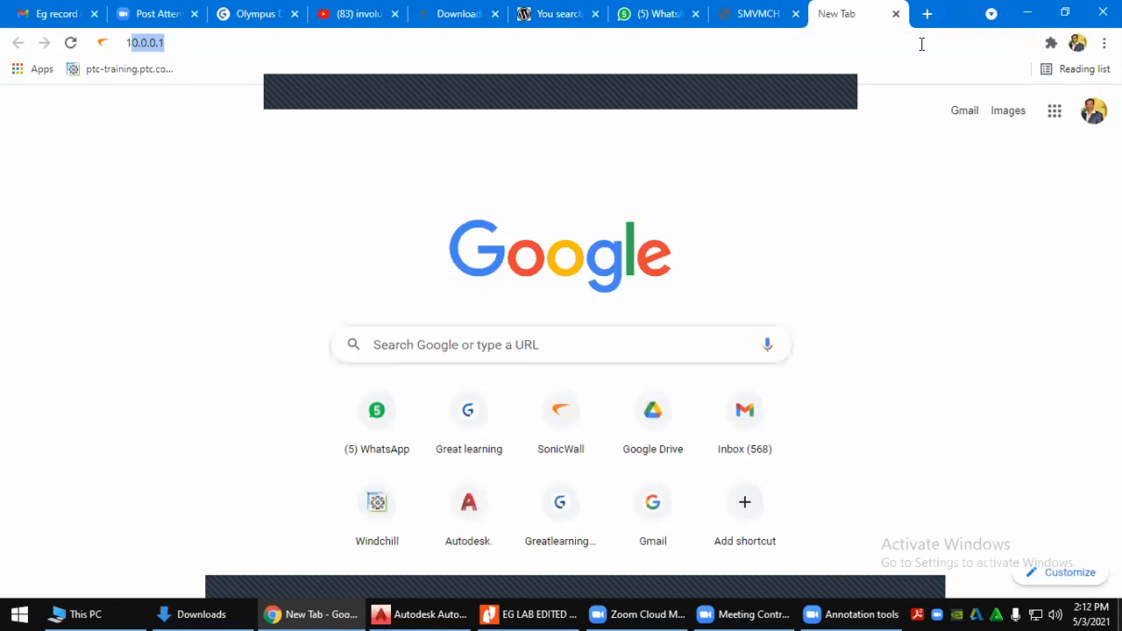
pyautogui.write('0')
pyautogui.press('Return')
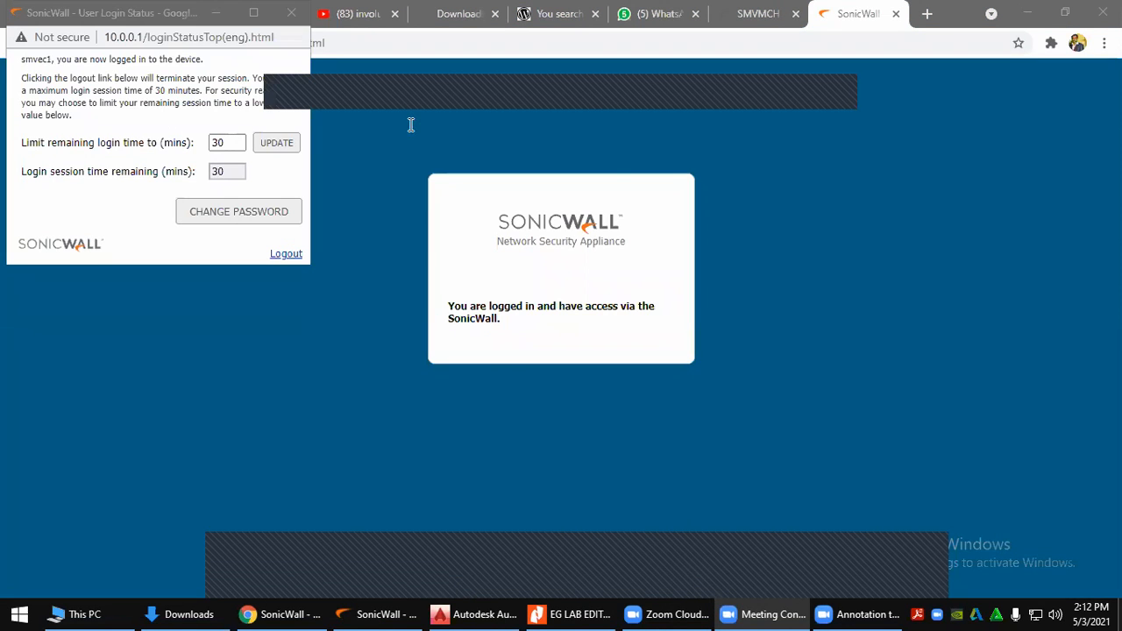
pyautogui.click(217, 12)
pyautogui.click(703, 6)
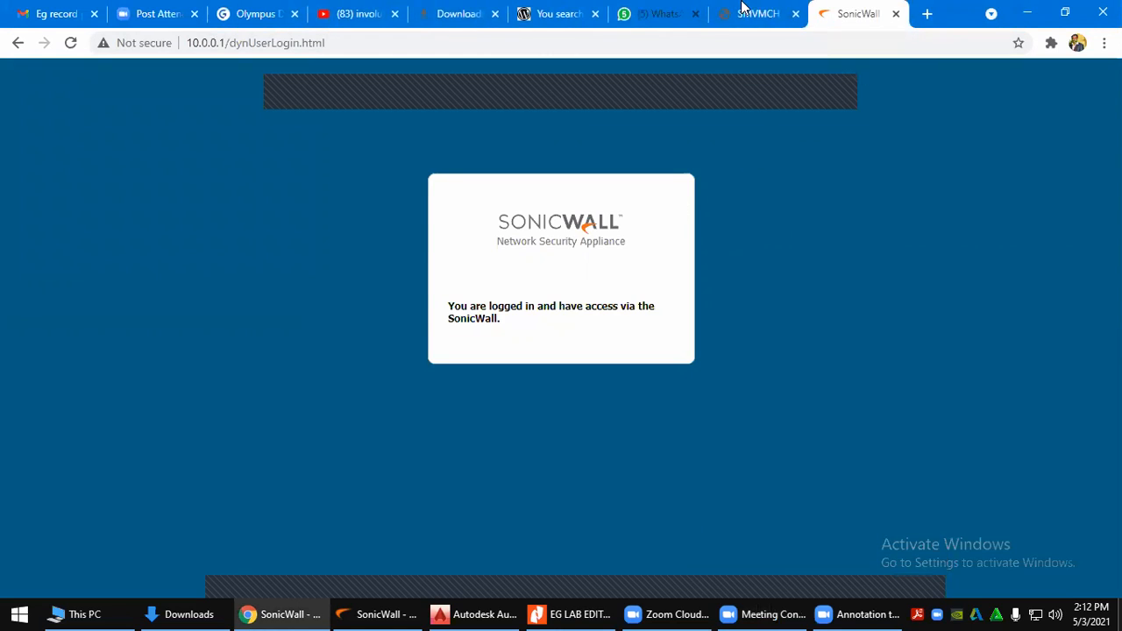
pyautogui.click(744, 5)
pyautogui.click(77, 42)
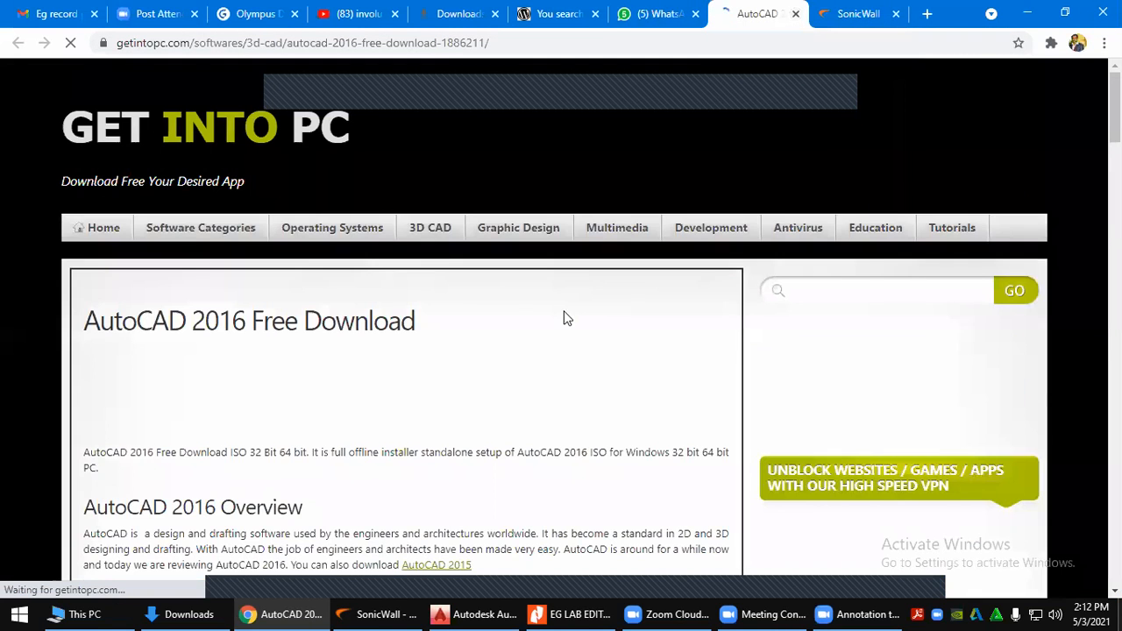
# Download the AutoCAD 2016 installation video guide, then close the tutorial page
pyautogui.scroll(-5, 387, 350)
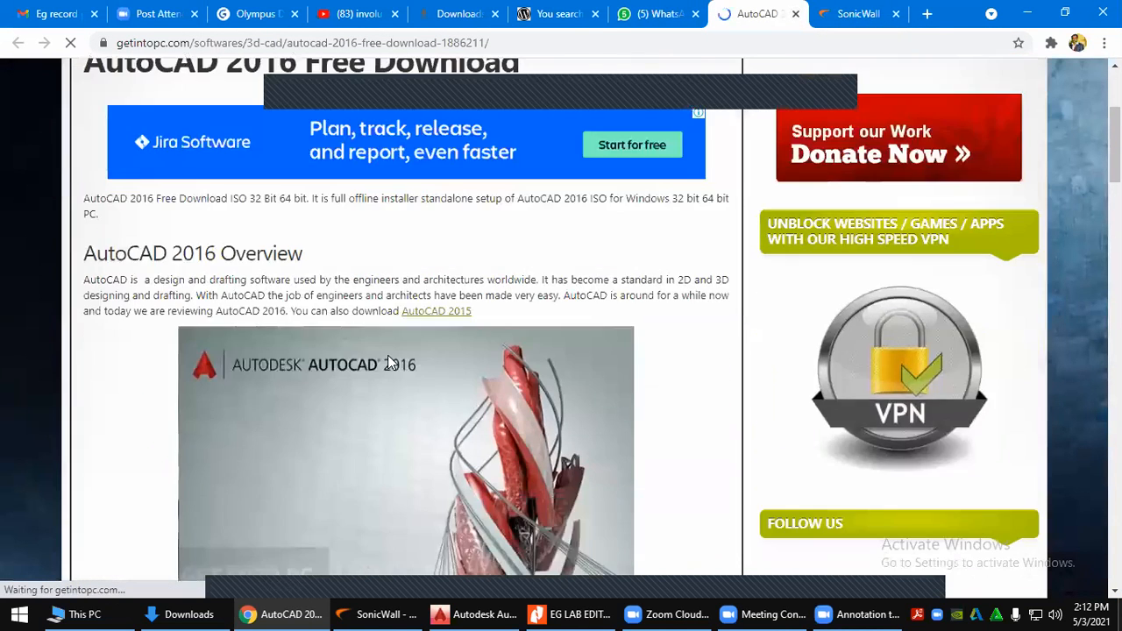
pyautogui.scroll(-12, 357, 352)
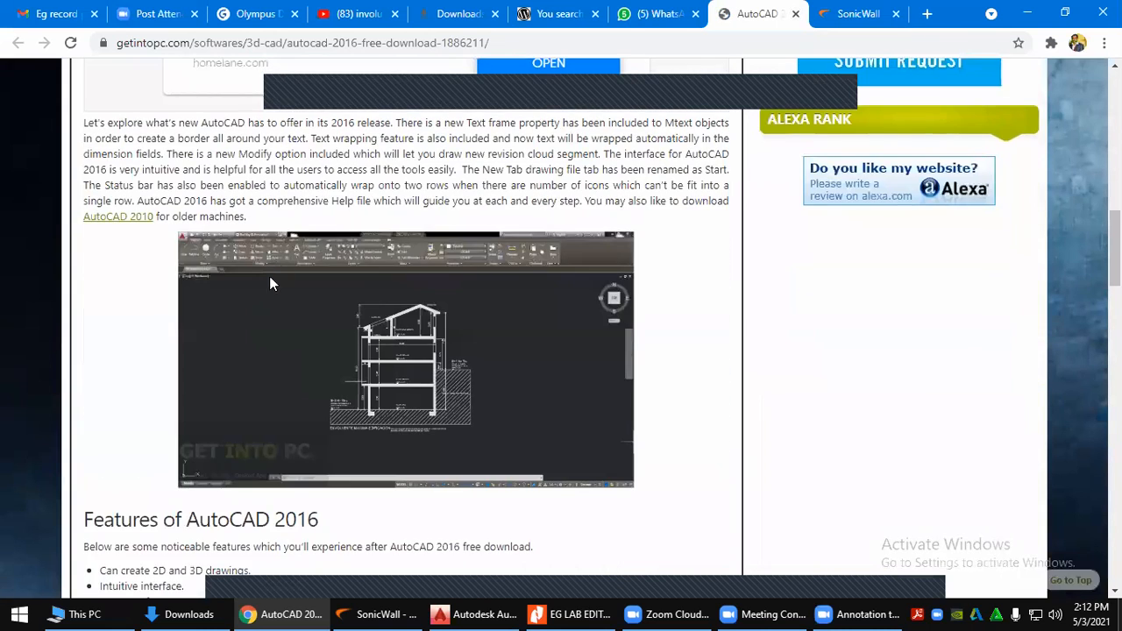
pyautogui.scroll(-4, 269, 298)
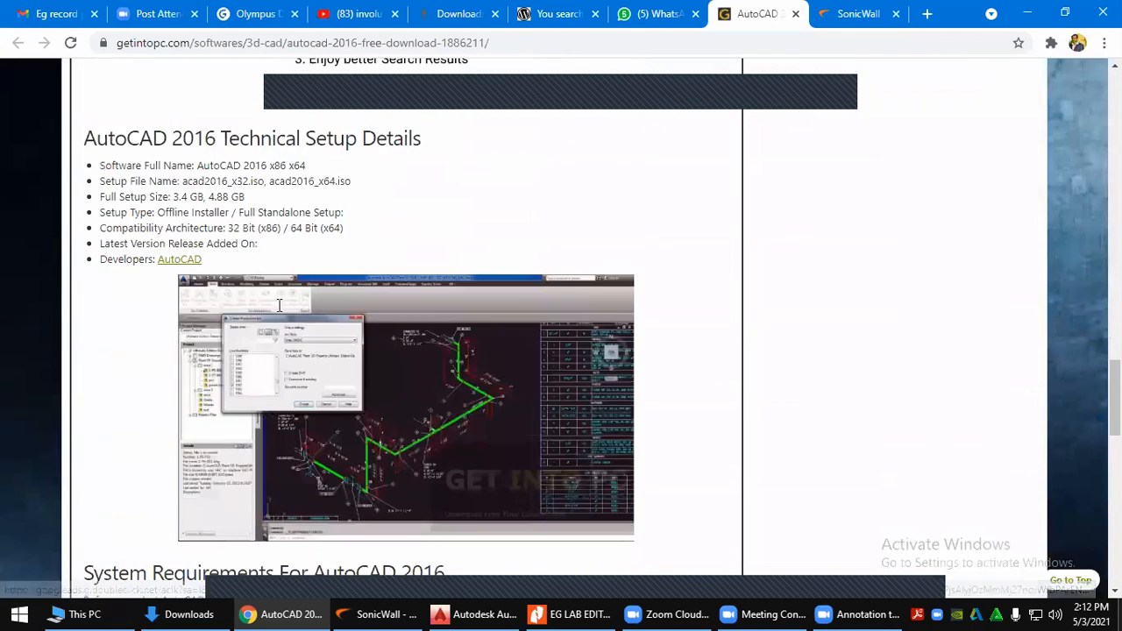
pyautogui.scroll(-2, 263, 204)
pyautogui.scroll(-4, 257, 206)
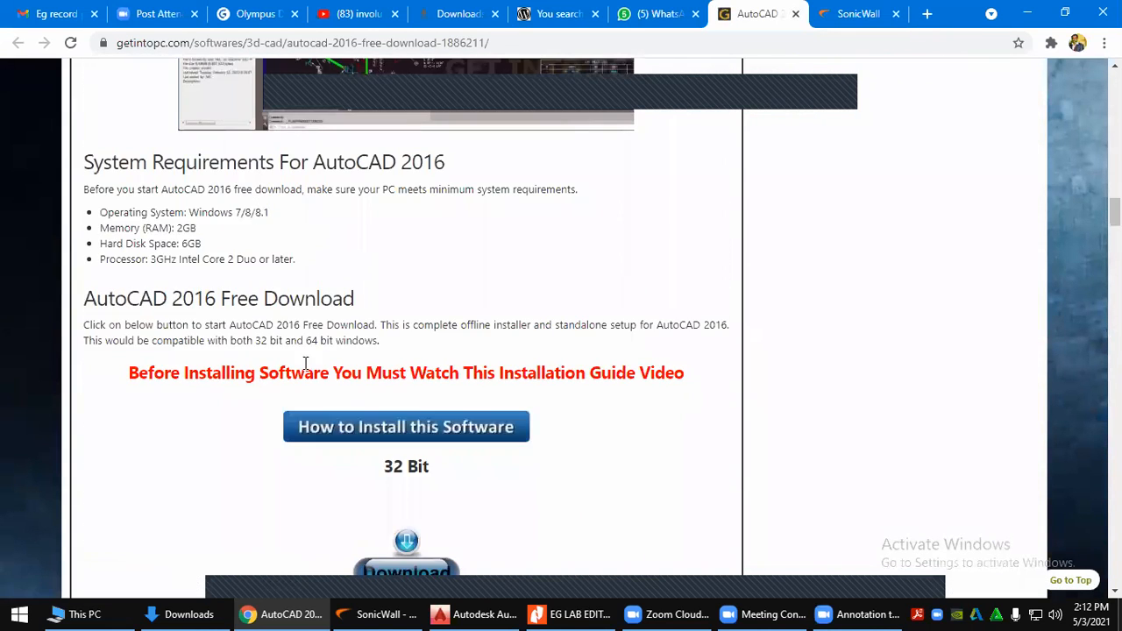
pyautogui.scroll(-2, 419, 334)
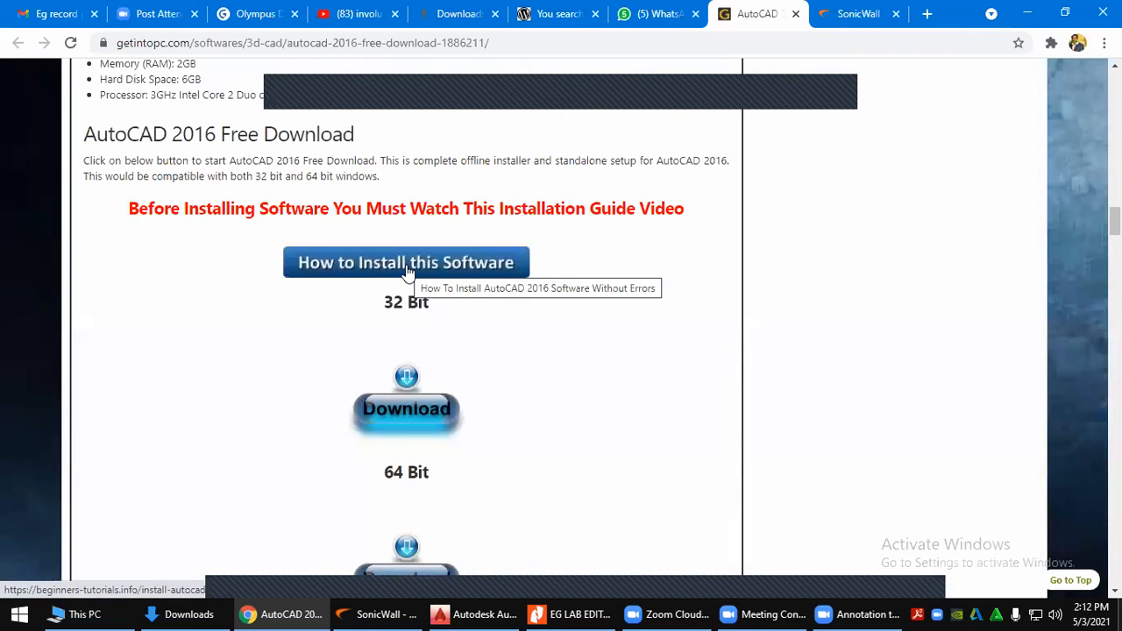
pyautogui.click(407, 264)
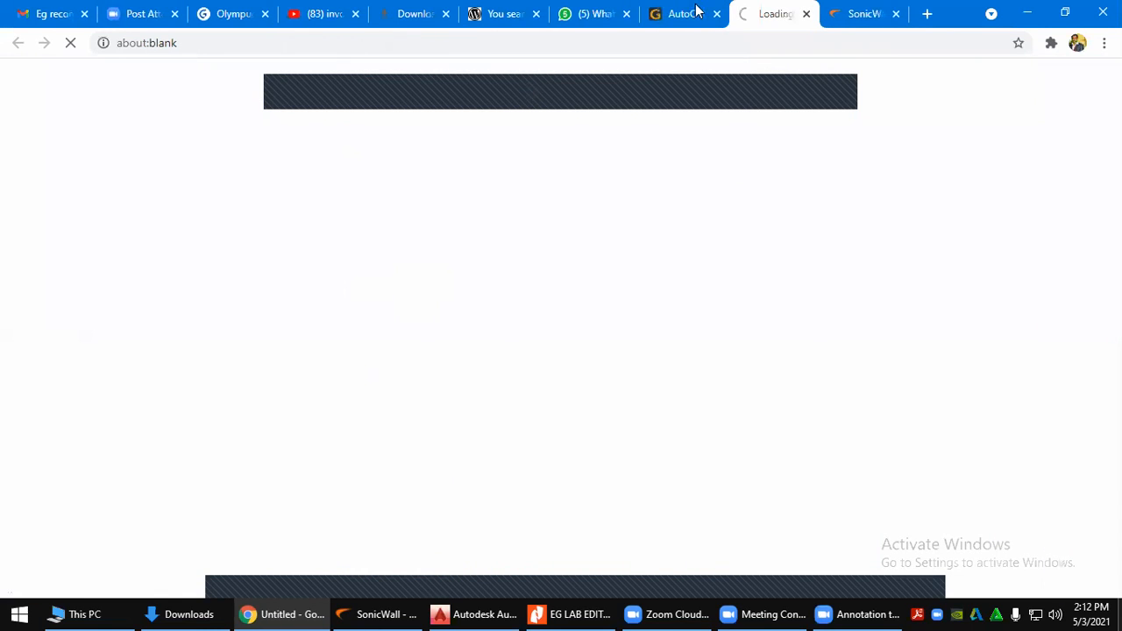
pyautogui.scroll(-3, 561, 340)
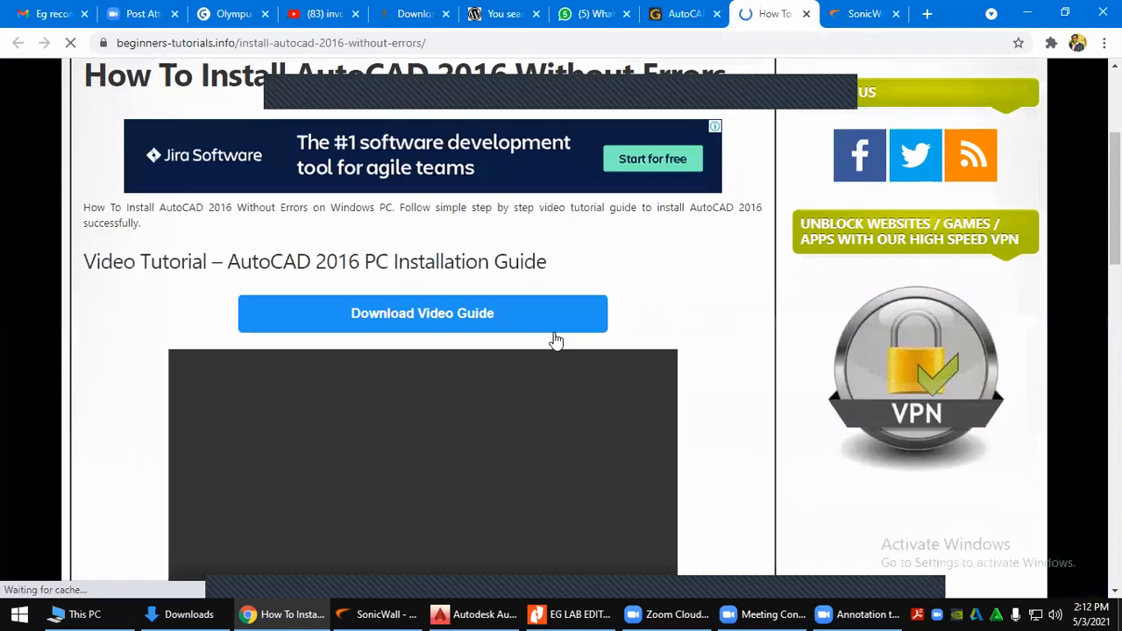
pyautogui.click(468, 316)
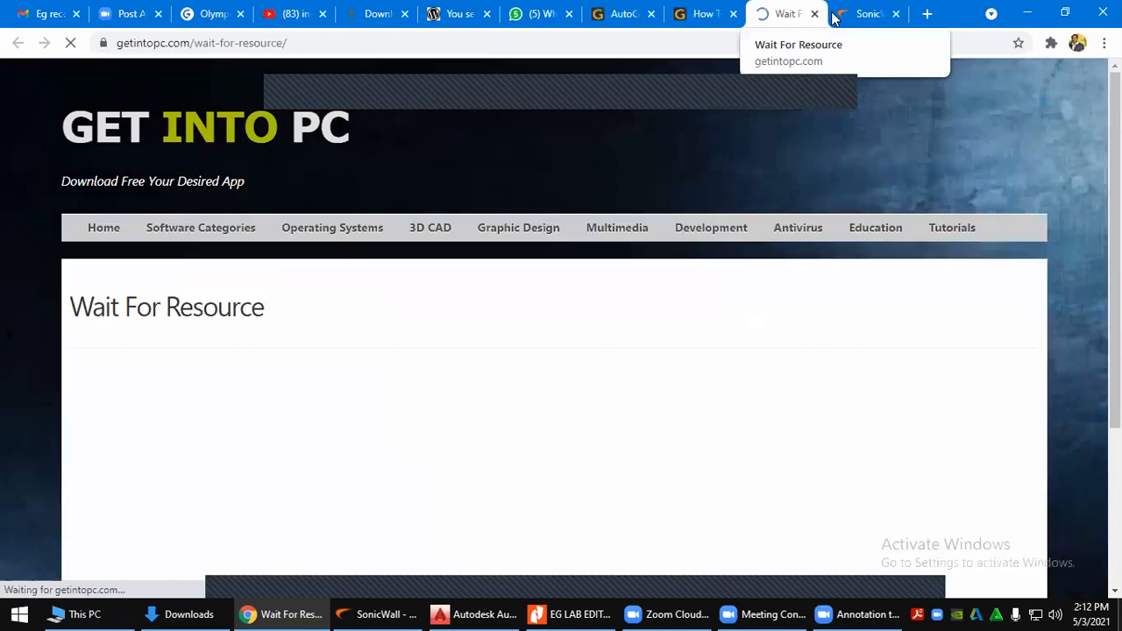
pyautogui.click(710, 11)
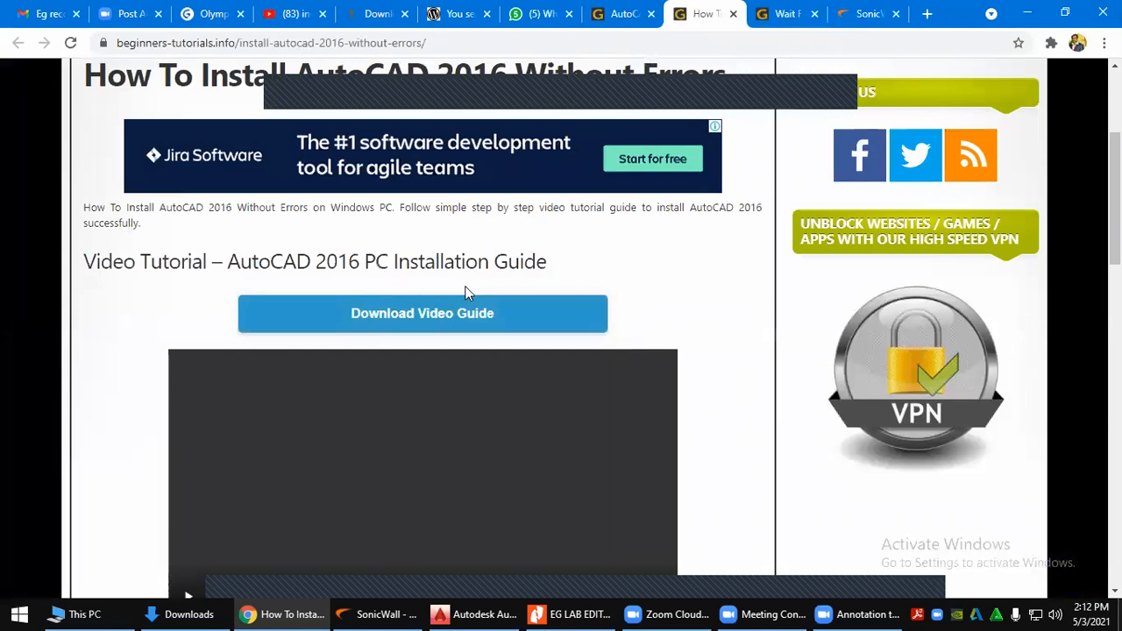
pyautogui.click(733, 14)
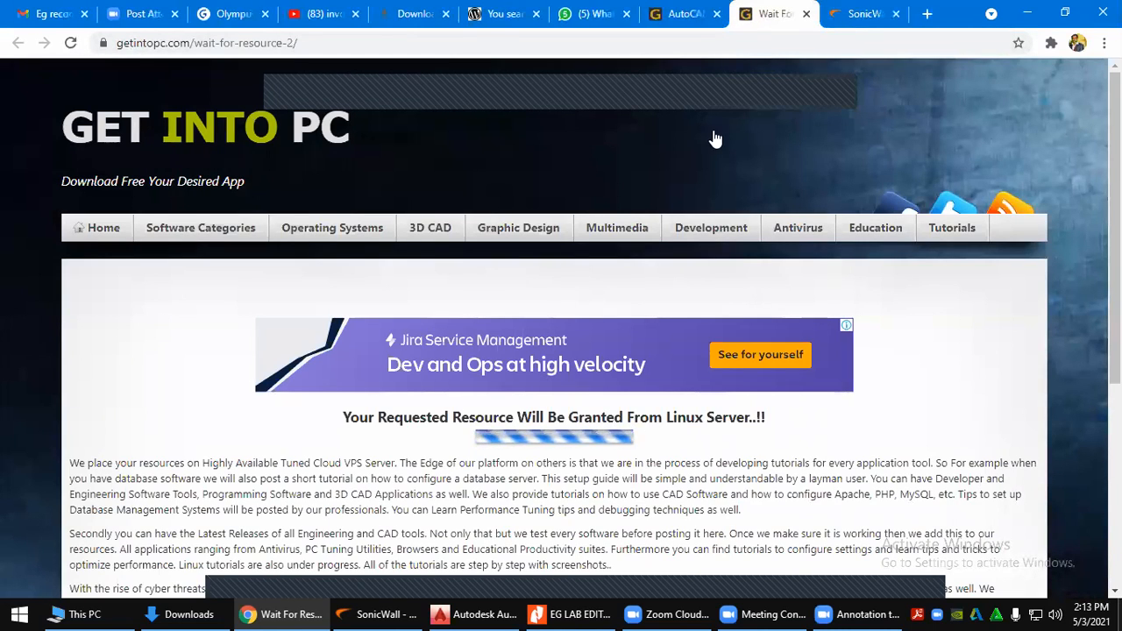
# Start the 32-bit AutoCAD 2016 download and open a fresh browser tab
pyautogui.click(701, 13)
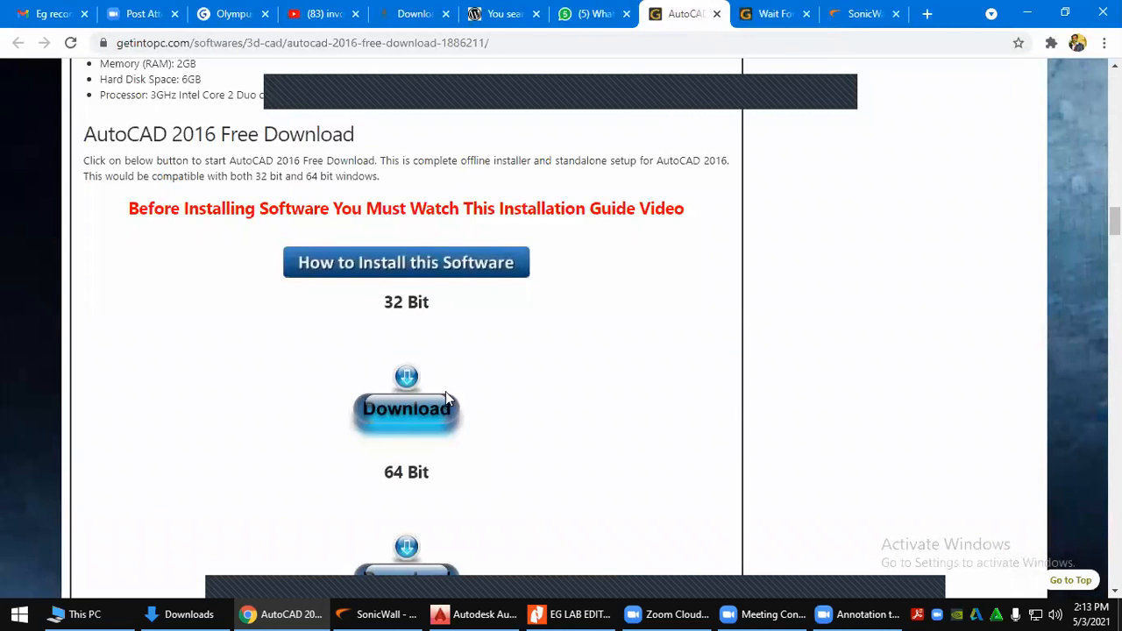
pyautogui.scroll(-2, 446, 391)
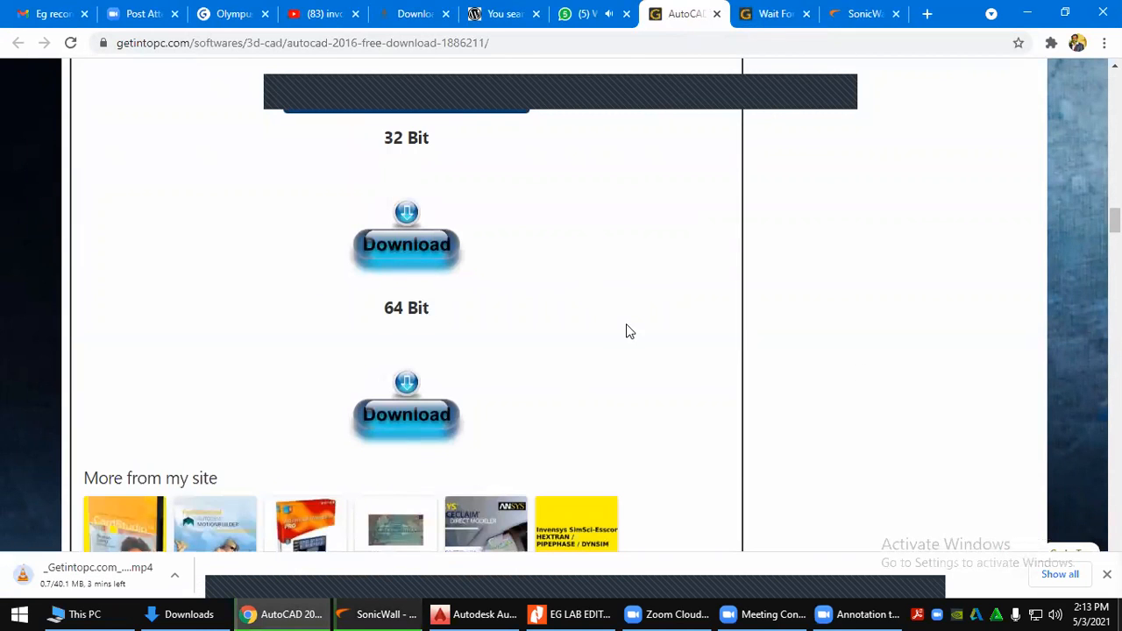
pyautogui.scroll(1, 626, 328)
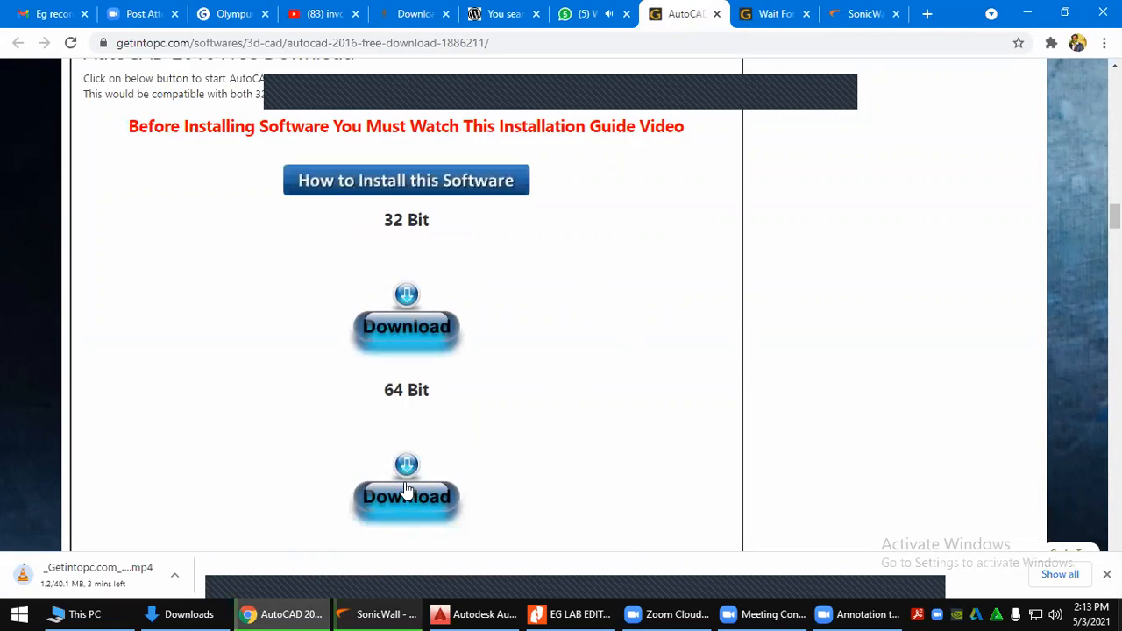
pyautogui.click(408, 314)
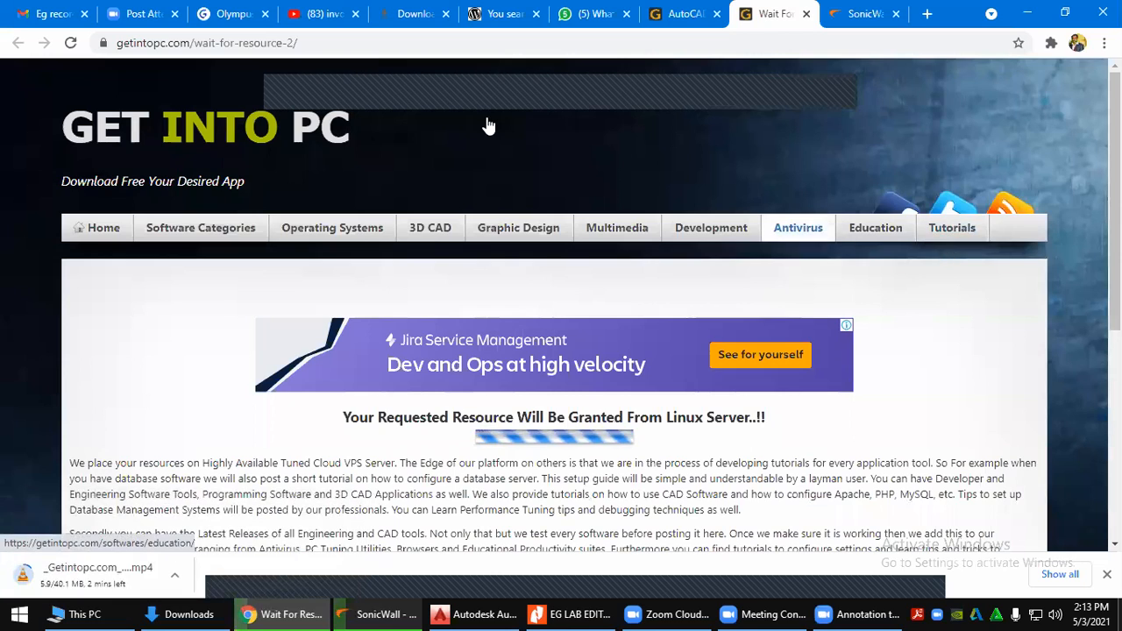
pyautogui.click(864, 13)
pyautogui.click(926, 13)
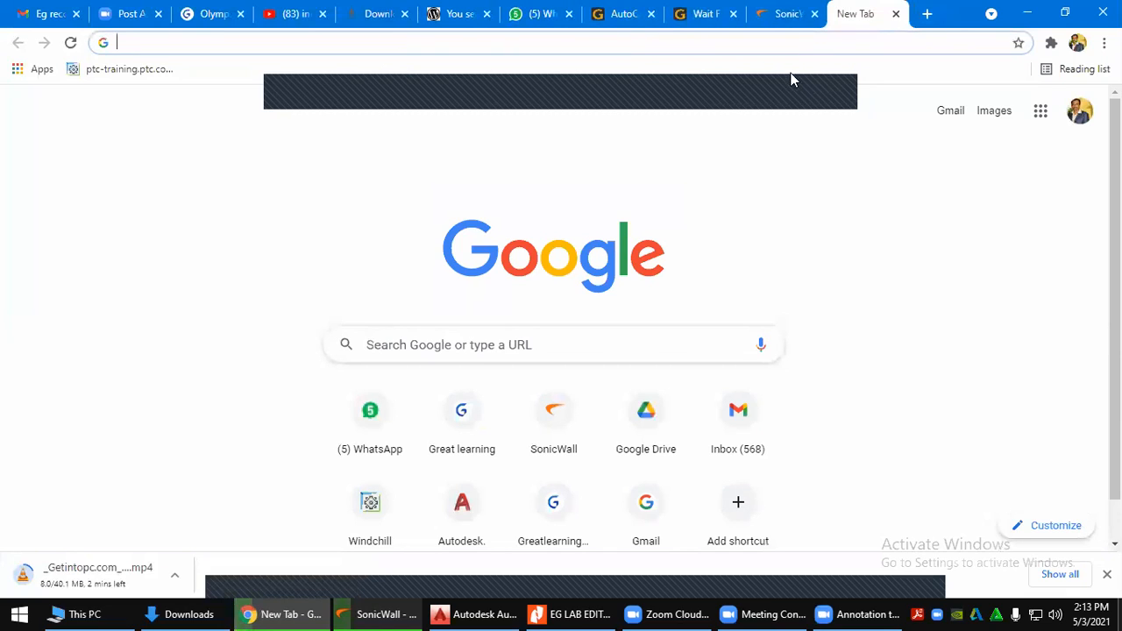
# Search Google for 'autocad web'
pyautogui.click(797, 48)
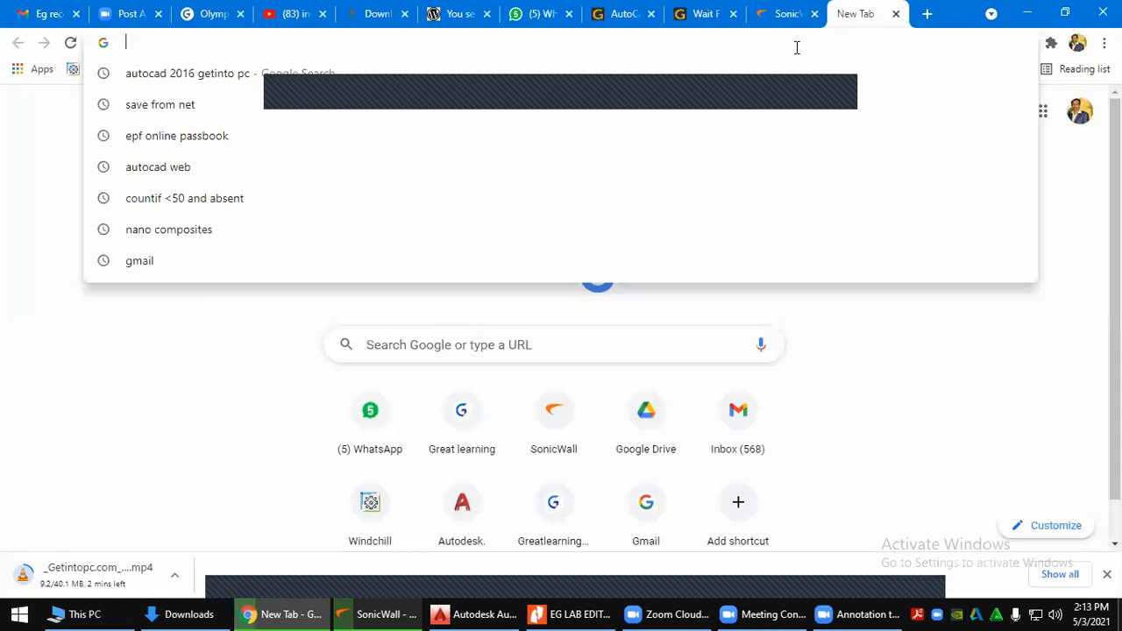
pyautogui.write('autocad')
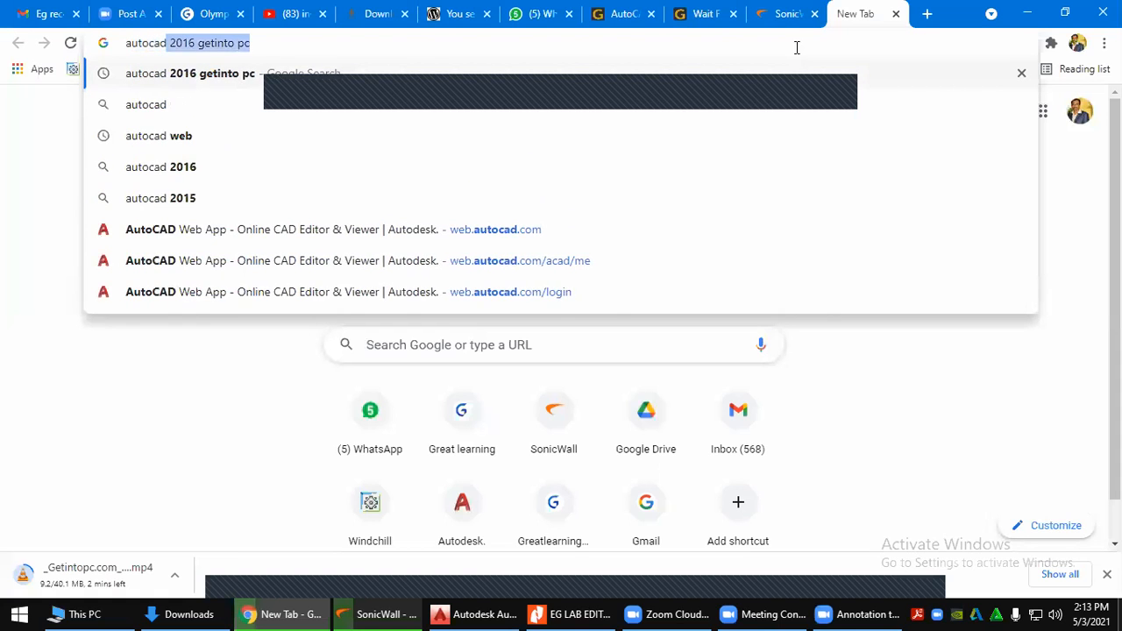
pyautogui.write(' web')
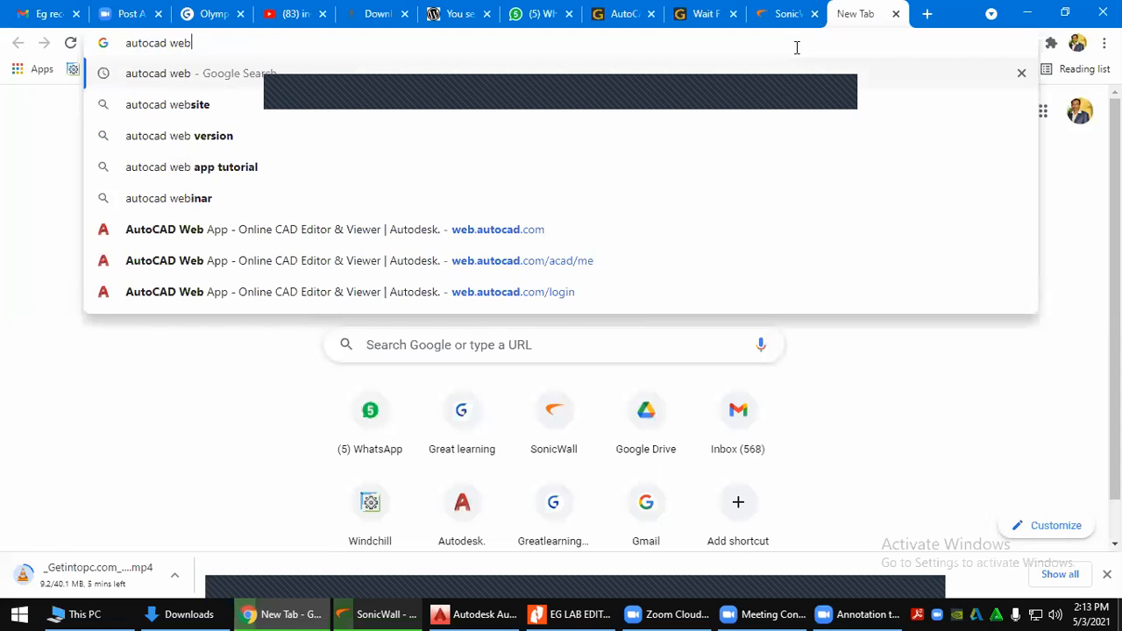
pyautogui.press('Return')
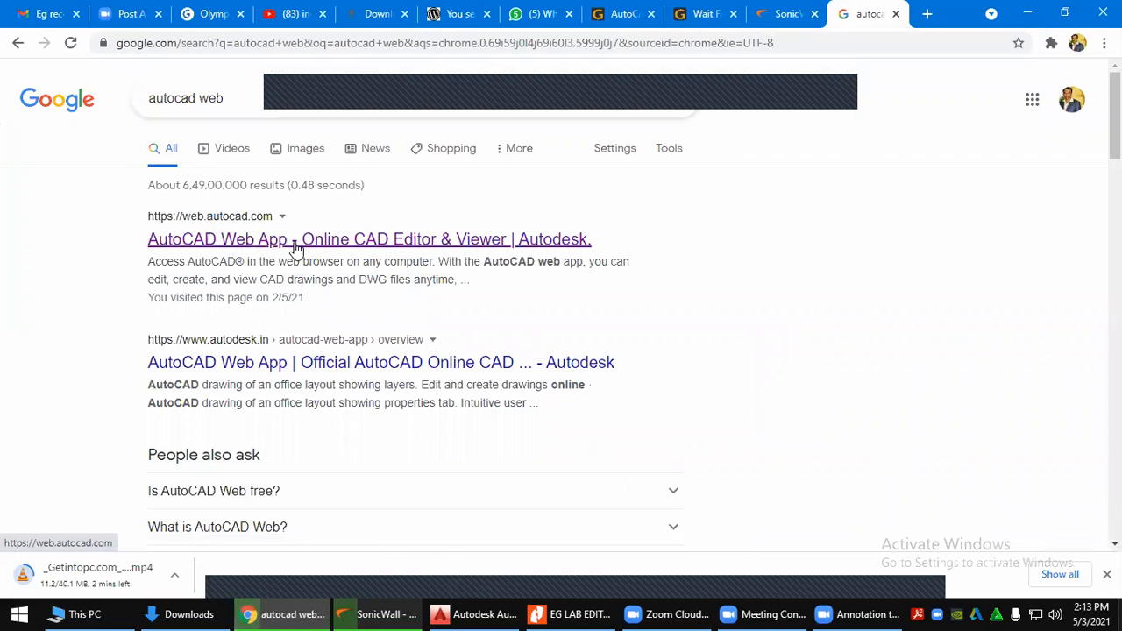
# Open the AutoCAD Web App site and look at its free-account page before going back
pyautogui.click(468, 241)
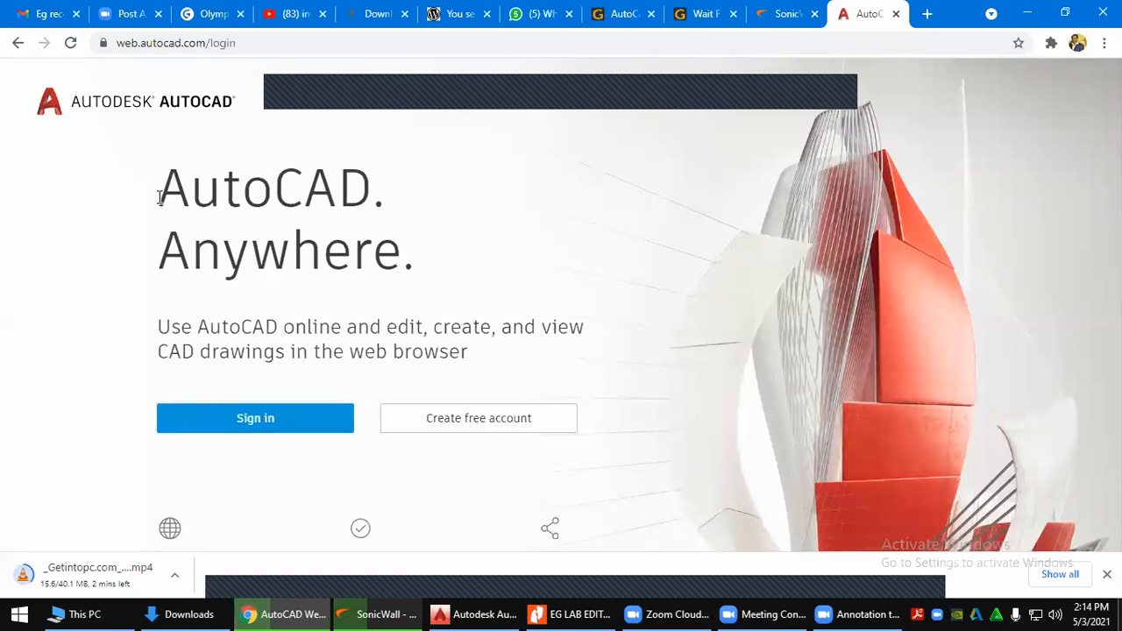
pyautogui.moveTo(161, 194); pyautogui.dragTo(355, 187)
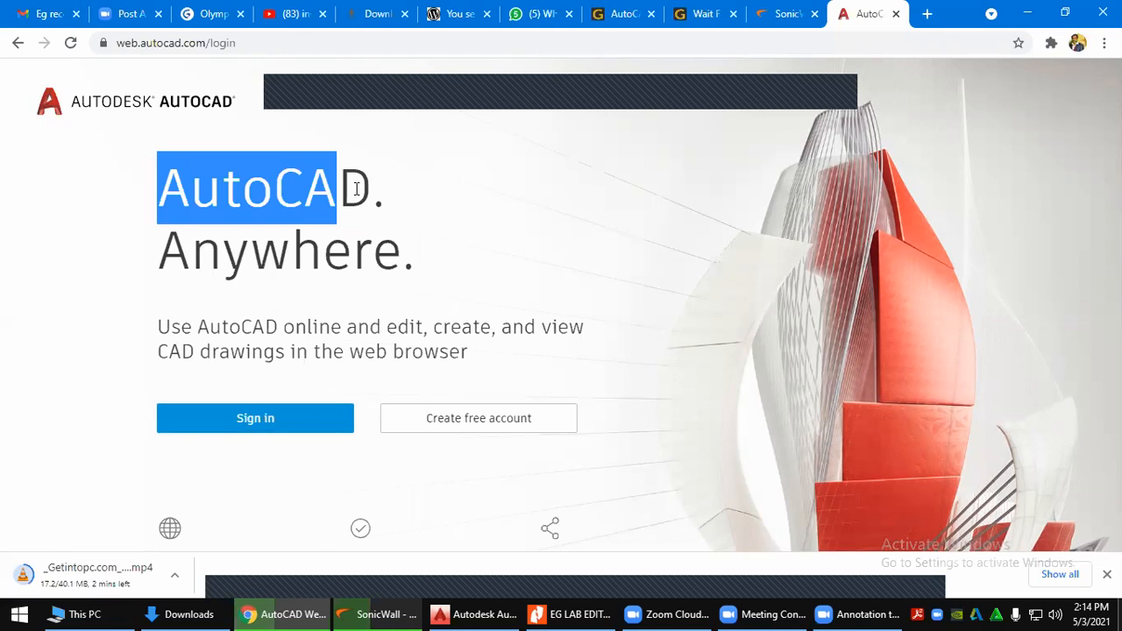
pyautogui.click(375, 260)
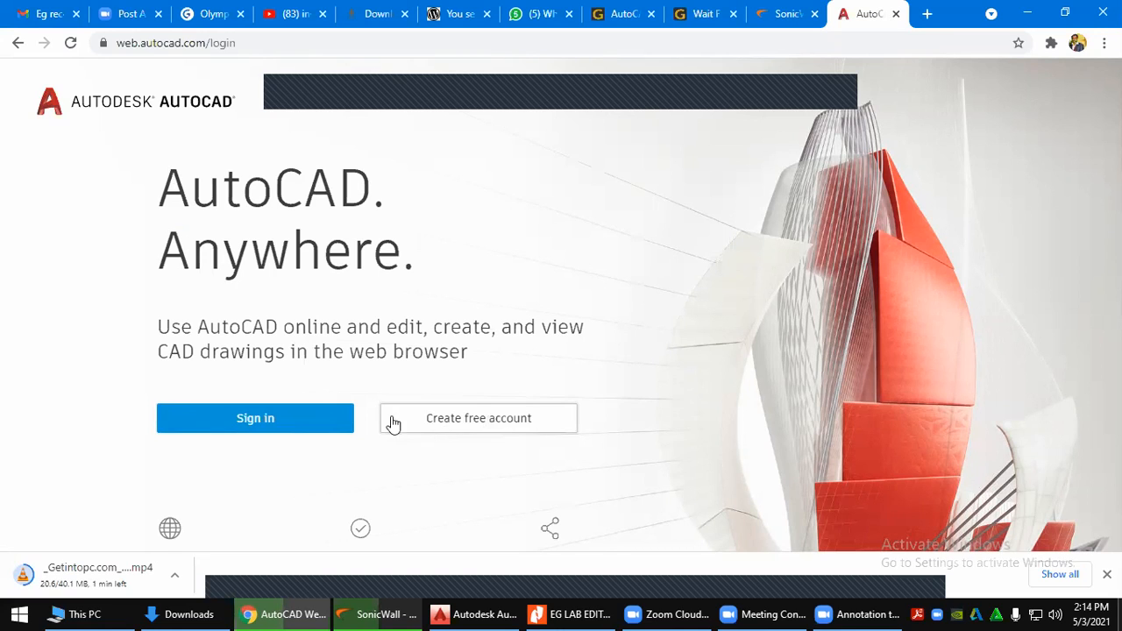
pyautogui.click(451, 418)
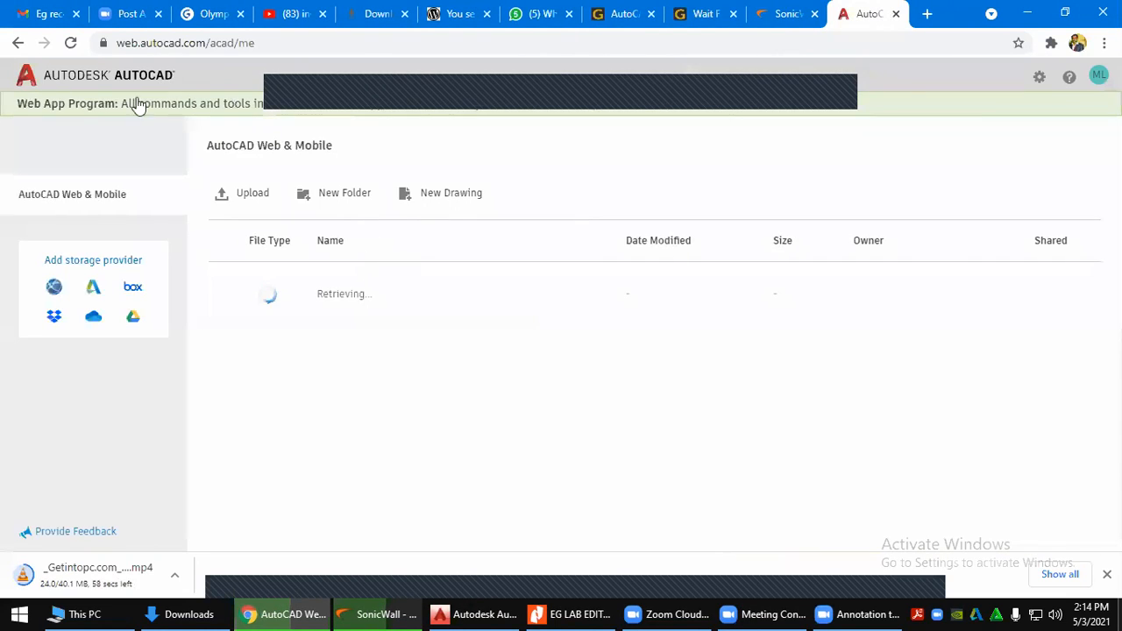
pyautogui.click(17, 43)
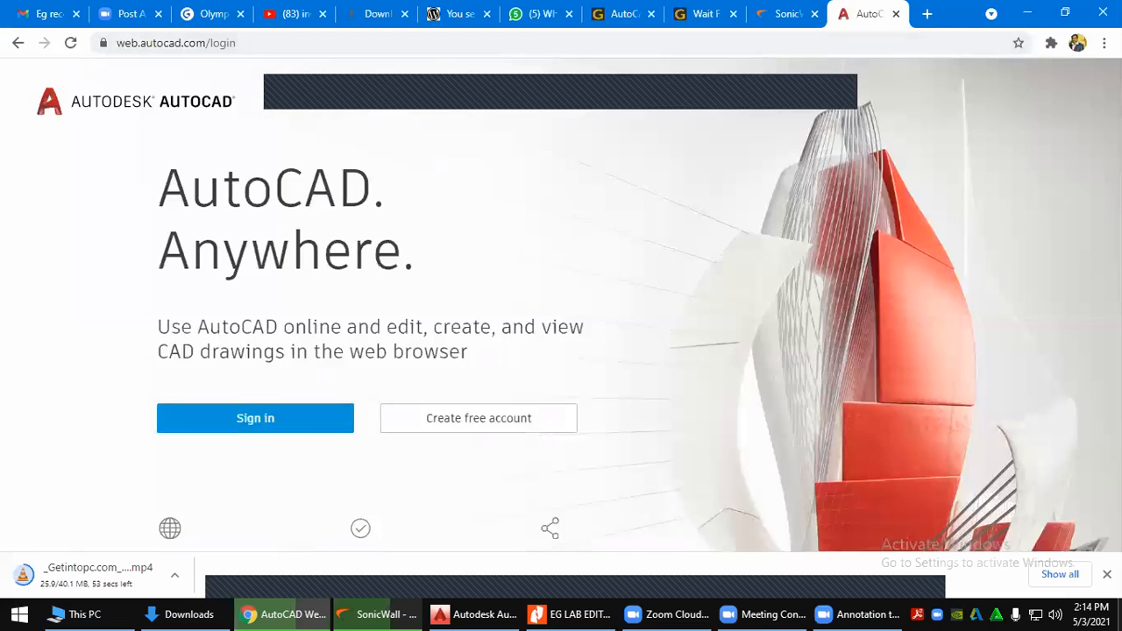
# Sign out of the old account and sign in with the education account's e-mail and password
pyautogui.click(250, 421)
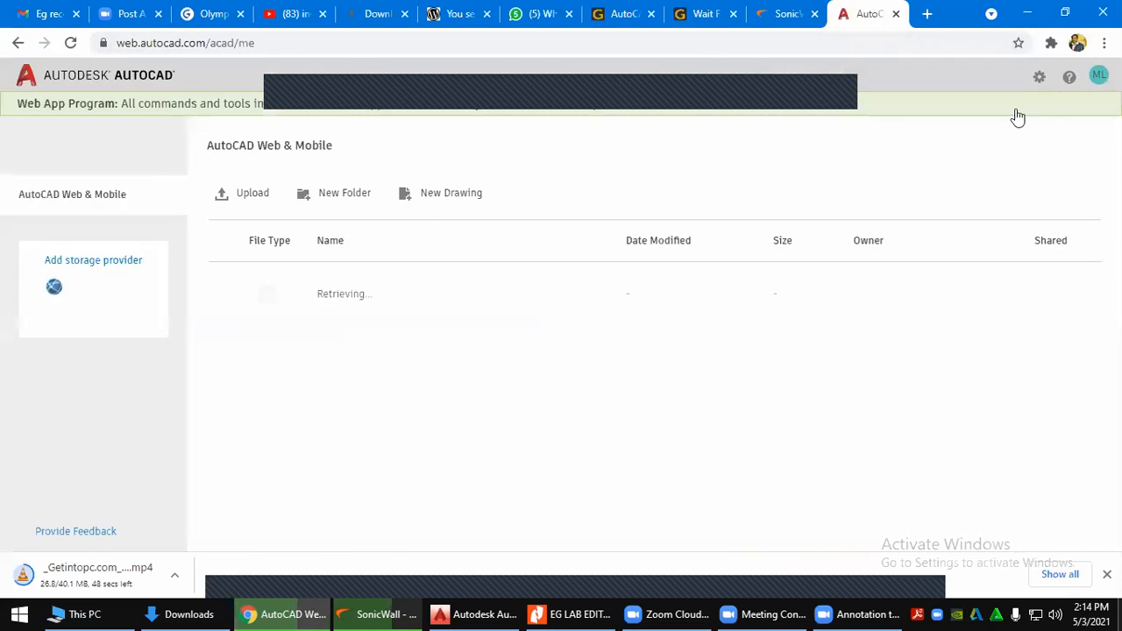
pyautogui.click(1098, 75)
pyautogui.click(1021, 139)
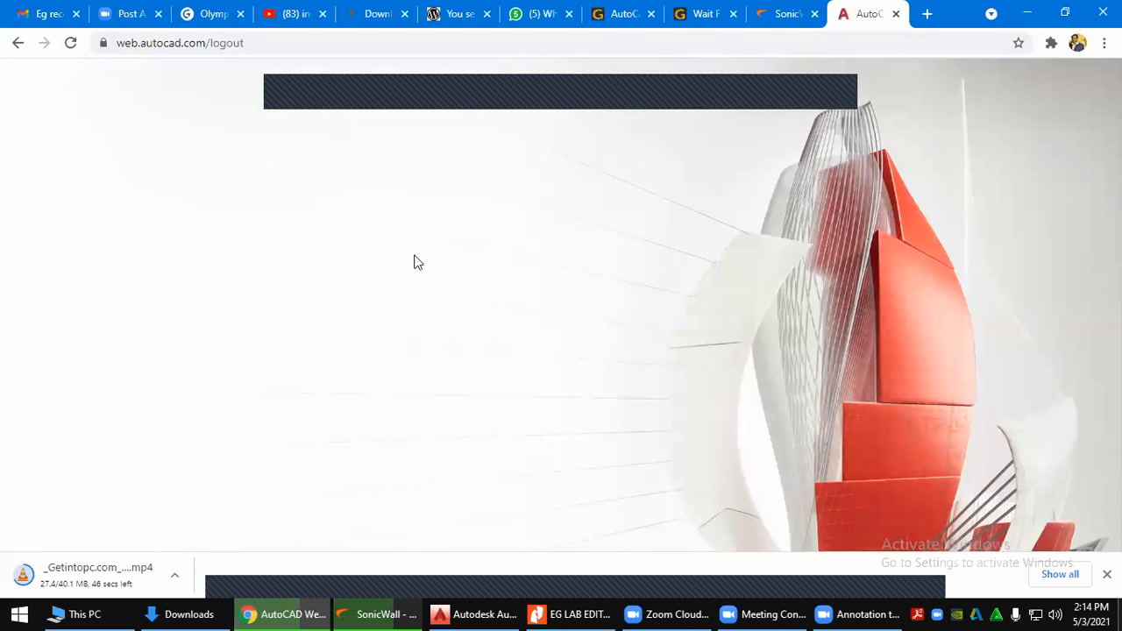
pyautogui.click(272, 416)
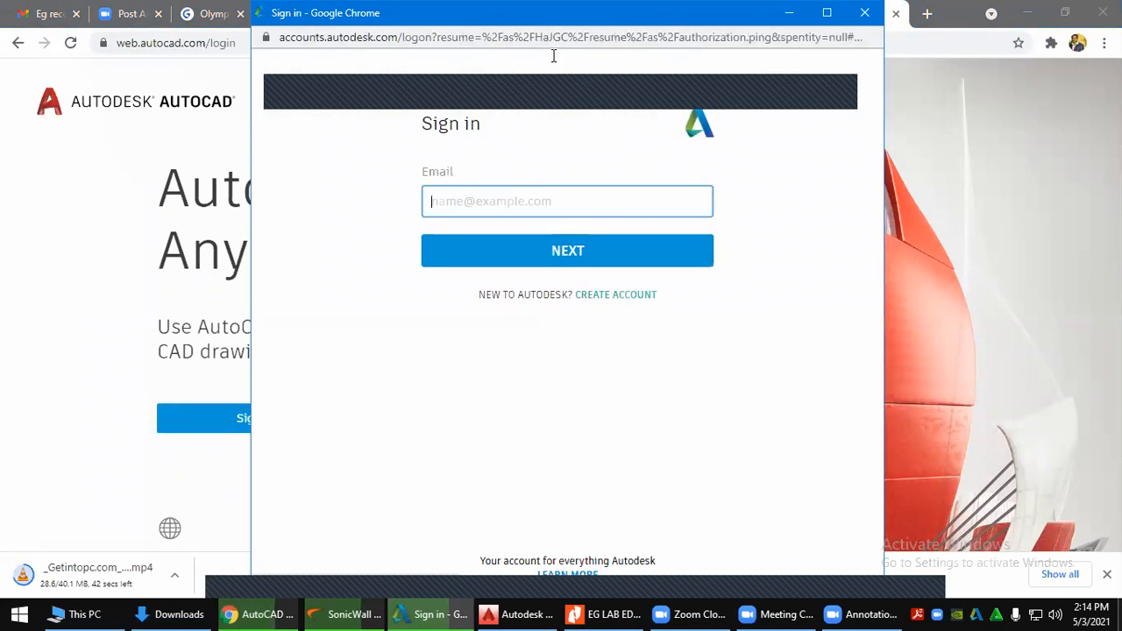
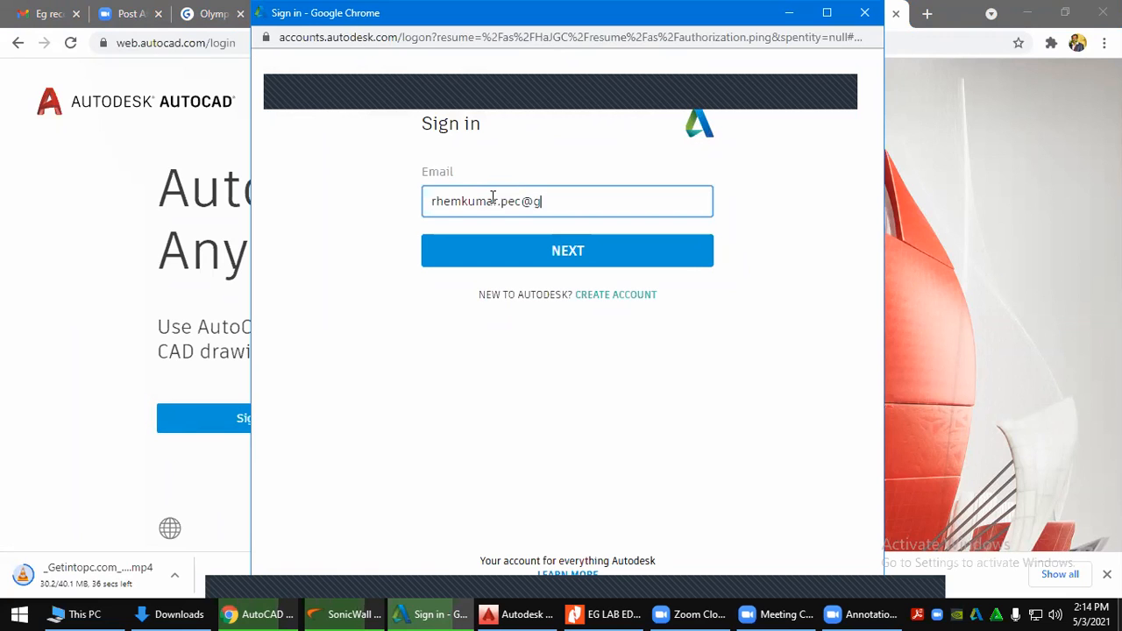
pyautogui.press('Return')
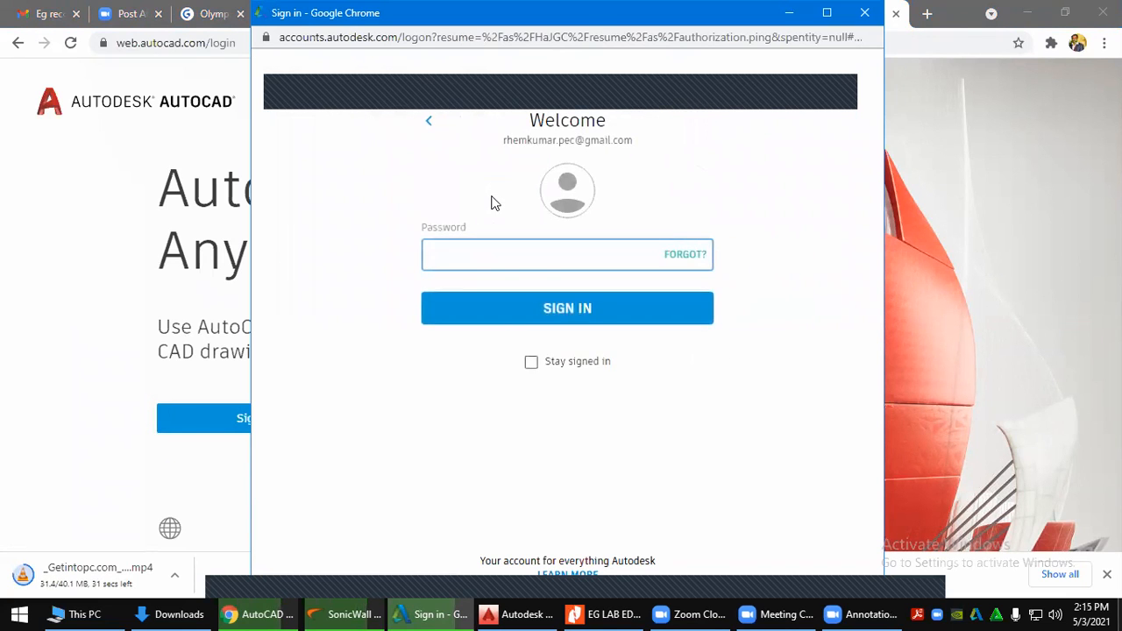
pyautogui.write('••')
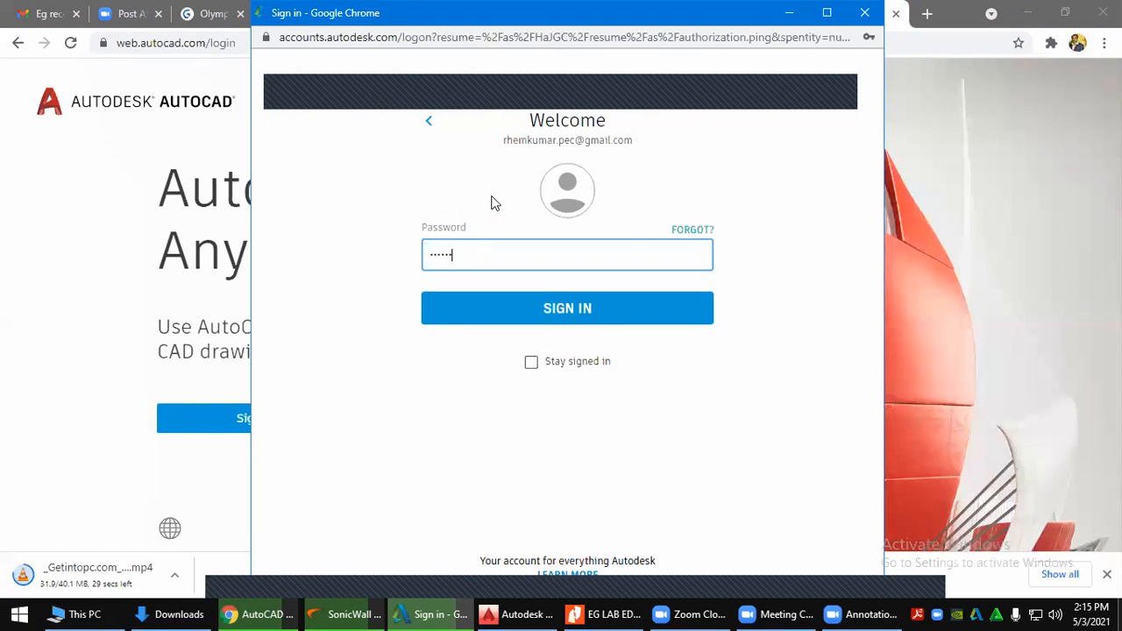
pyautogui.write('•')
pyautogui.press('Return')
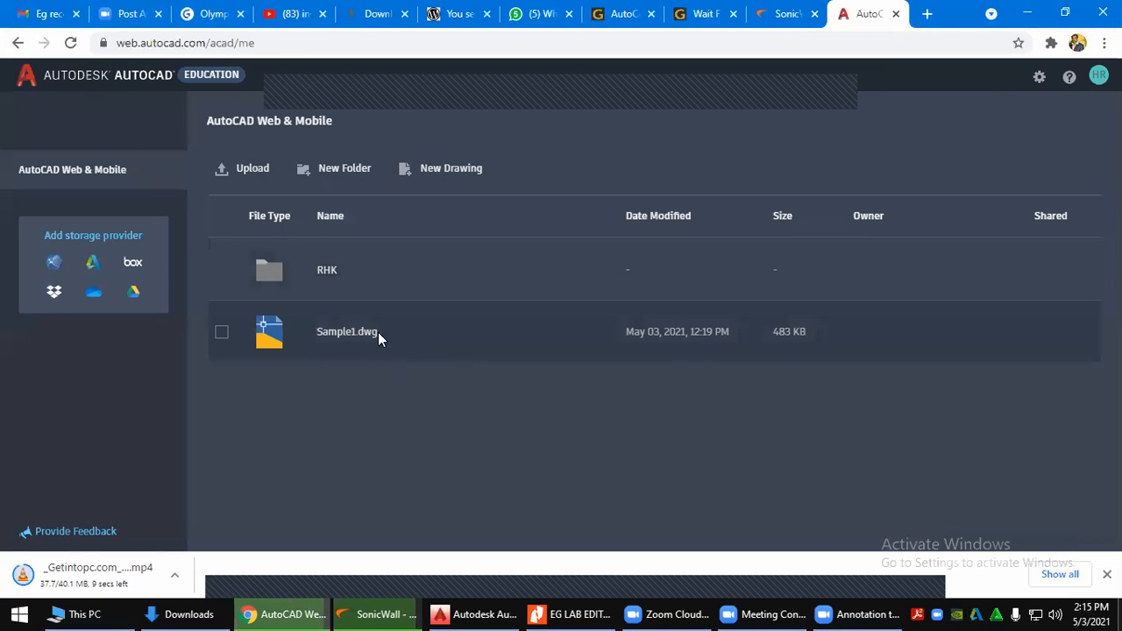
# Create a drawing named with the user's name plus 'Ex1' from acad_web_metric.dwt
pyautogui.click(425, 172)
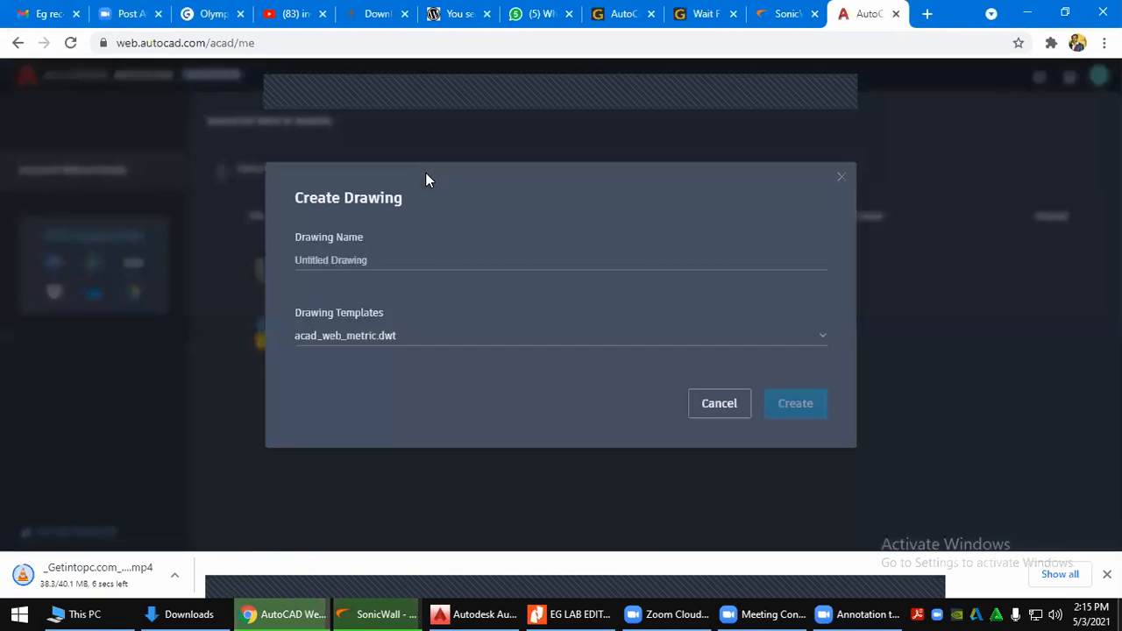
pyautogui.click(391, 260)
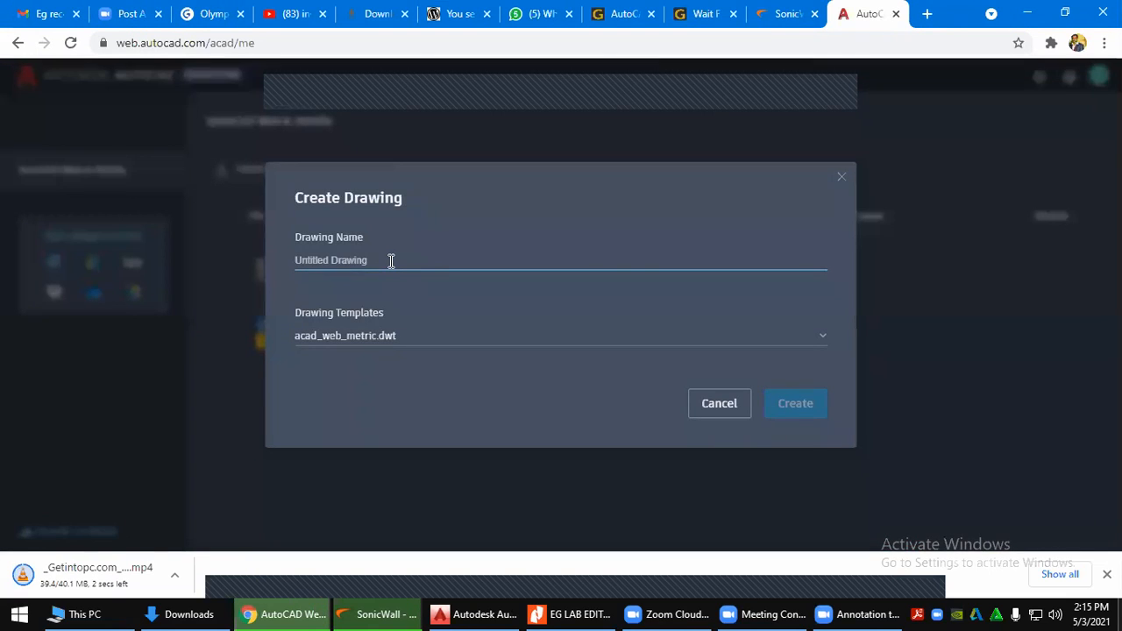
pyautogui.write('H')
pyautogui.write('ouse')
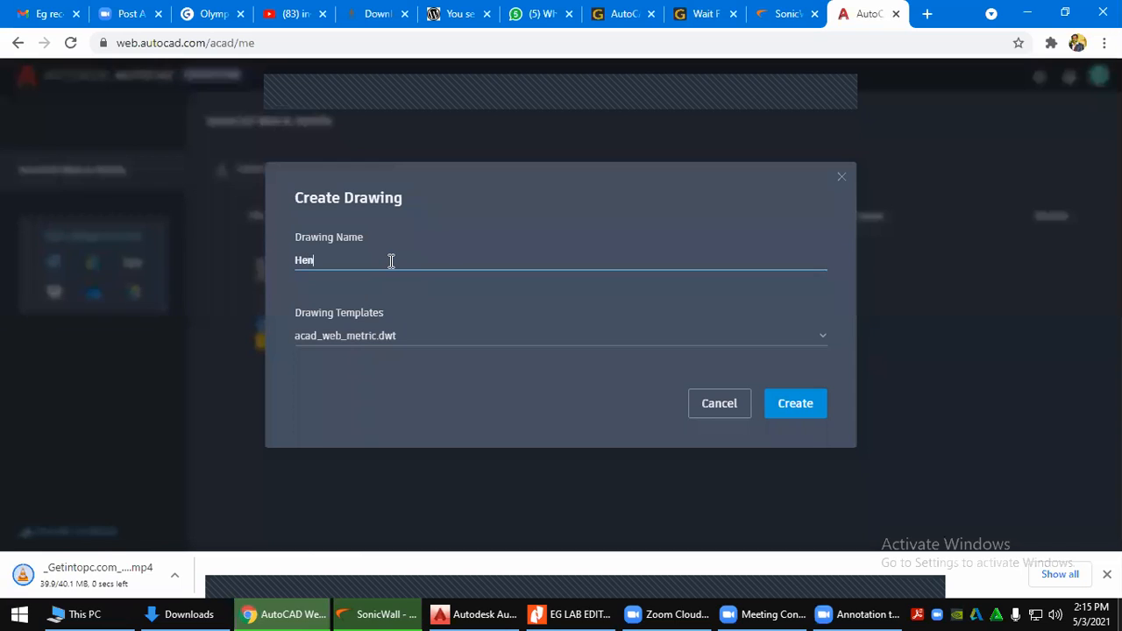
pyautogui.press('BackSpace')
pyautogui.press('BackSpace')
pyautogui.press('BackSpace')
pyautogui.press('BackSpace')
pyautogui.write('ou')
pyautogui.press('BackSpace')
pyautogui.press('BackSpace')
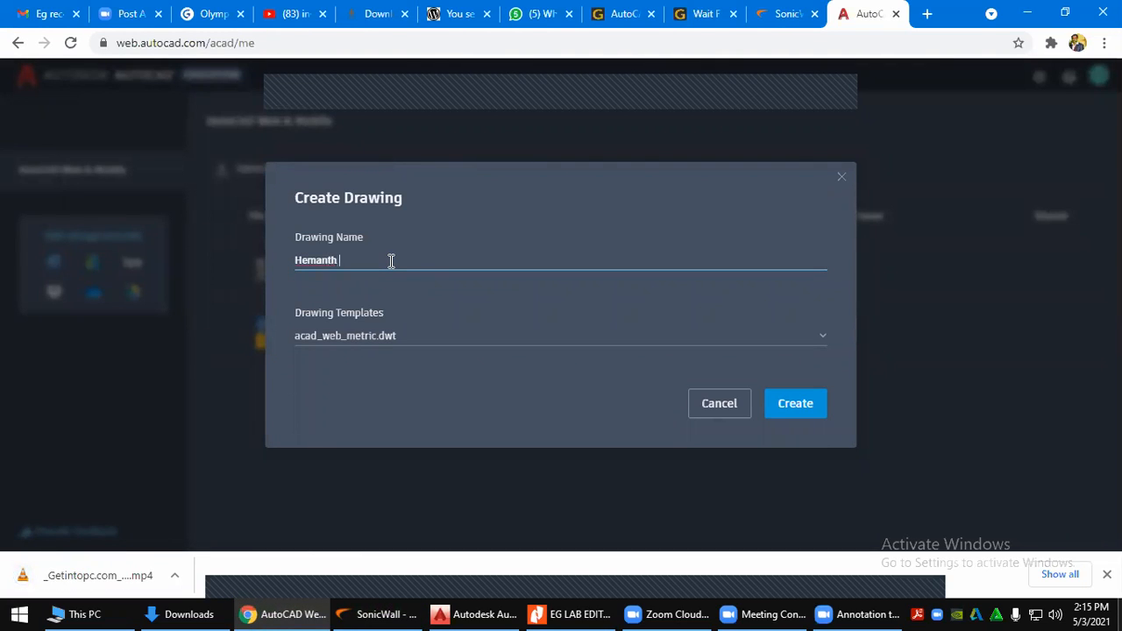
pyautogui.write('Ex1')
pyautogui.click(802, 404)
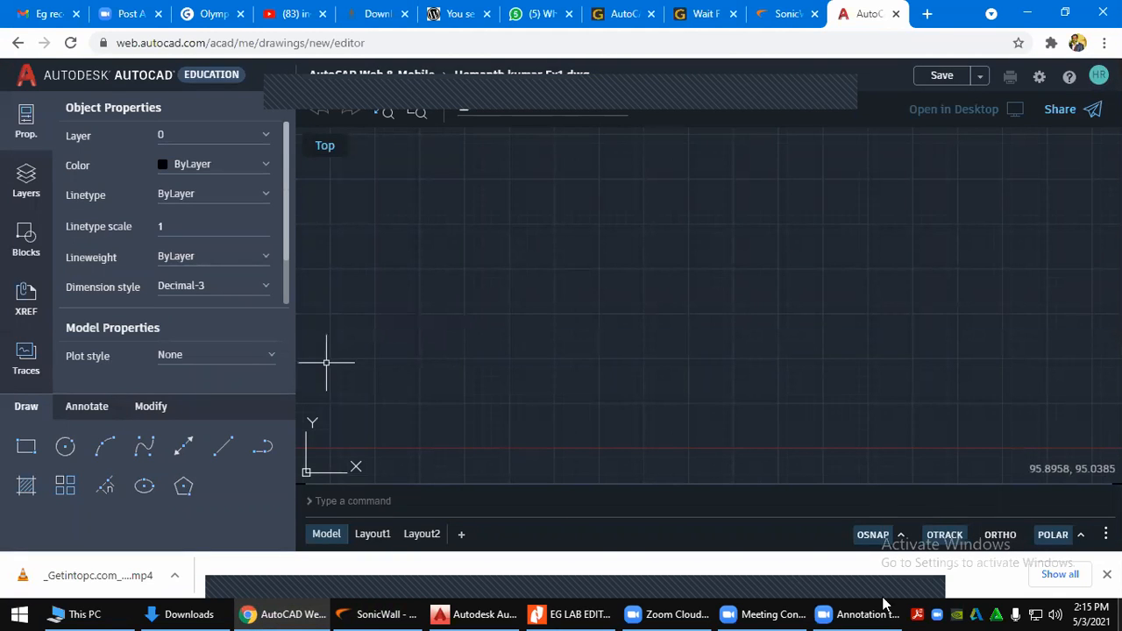
pyautogui.click(572, 613)
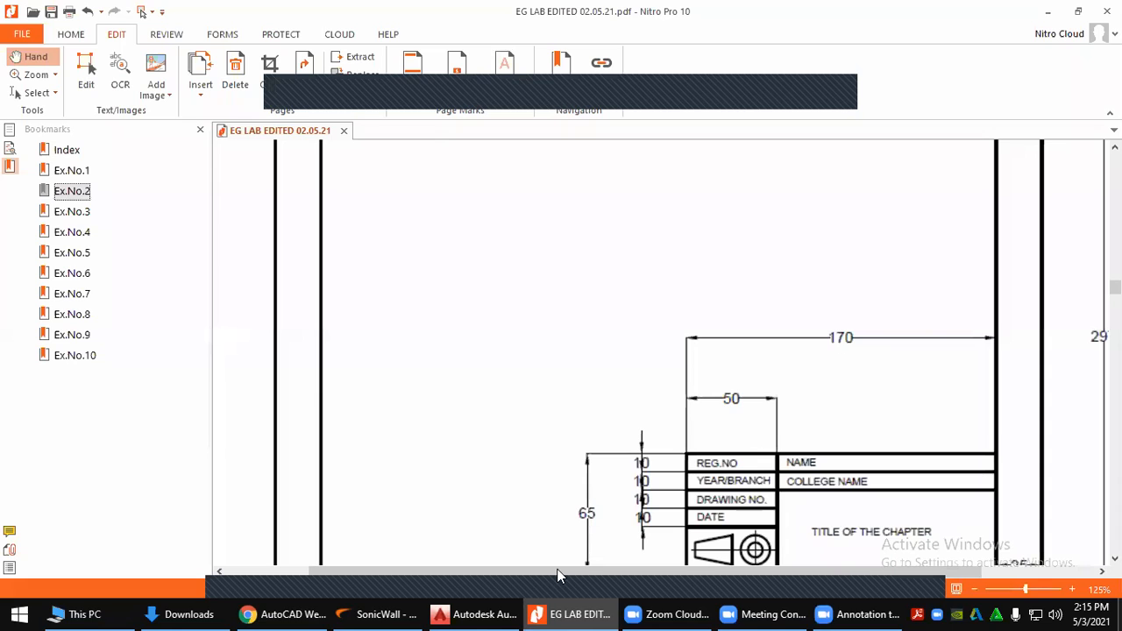
pyautogui.scroll(-1, 704, 404)
pyautogui.keyDown('ctrl'); pyautogui.scroll(-1, 682, 376); pyautogui.keyUp('ctrl')
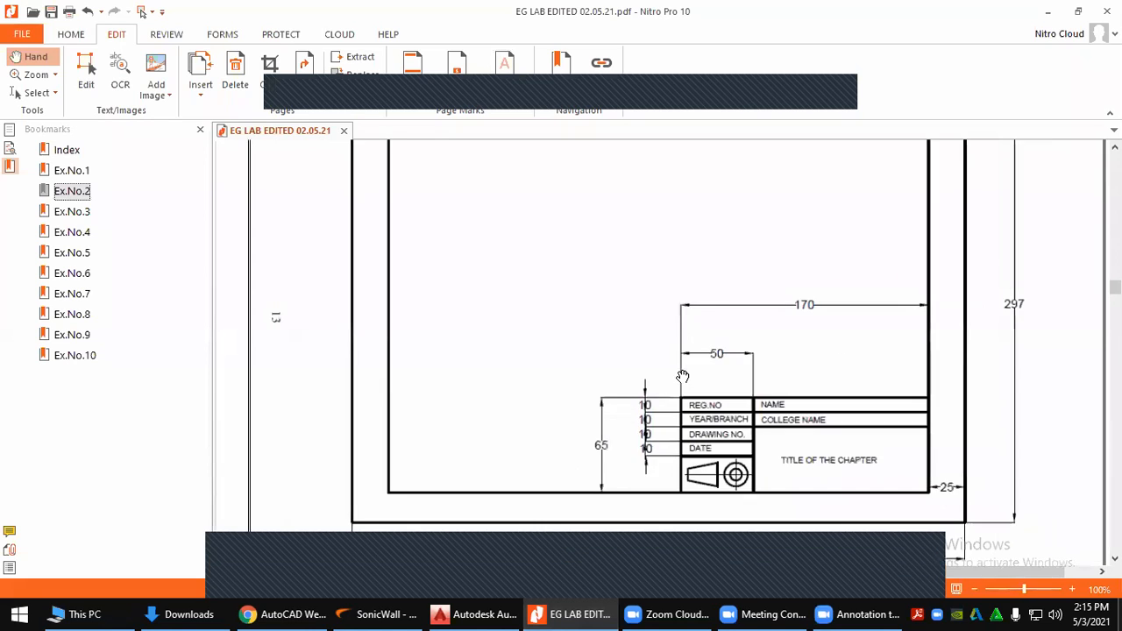
pyautogui.keyDown('ctrl'); pyautogui.scroll(-1, 682, 376); pyautogui.keyUp('ctrl')
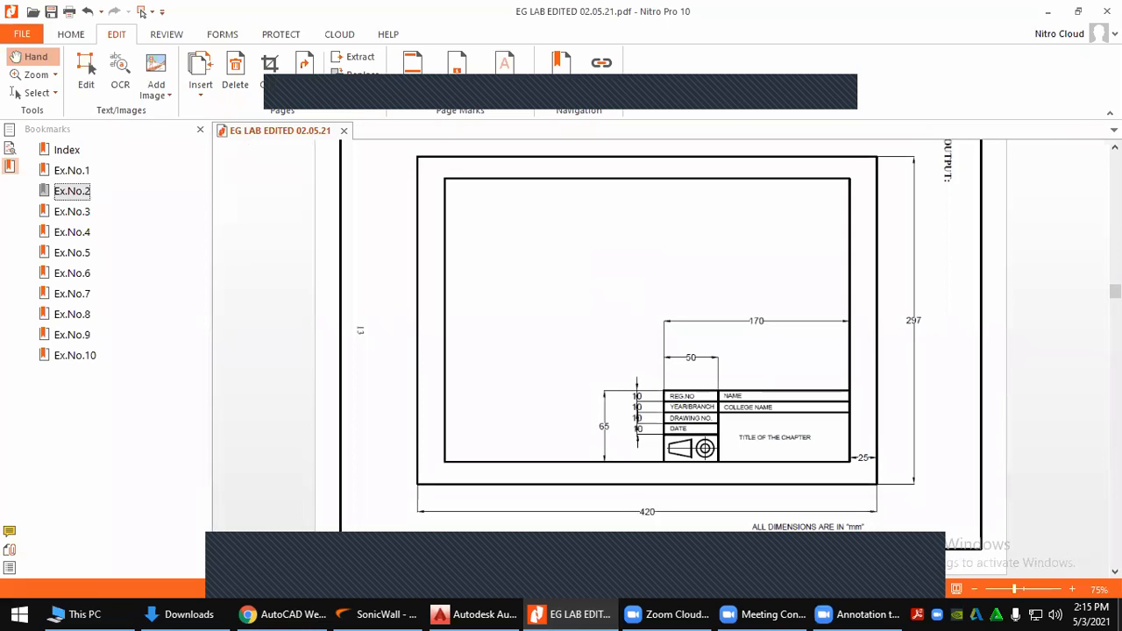
pyautogui.hotkey('alt', 'Tab')
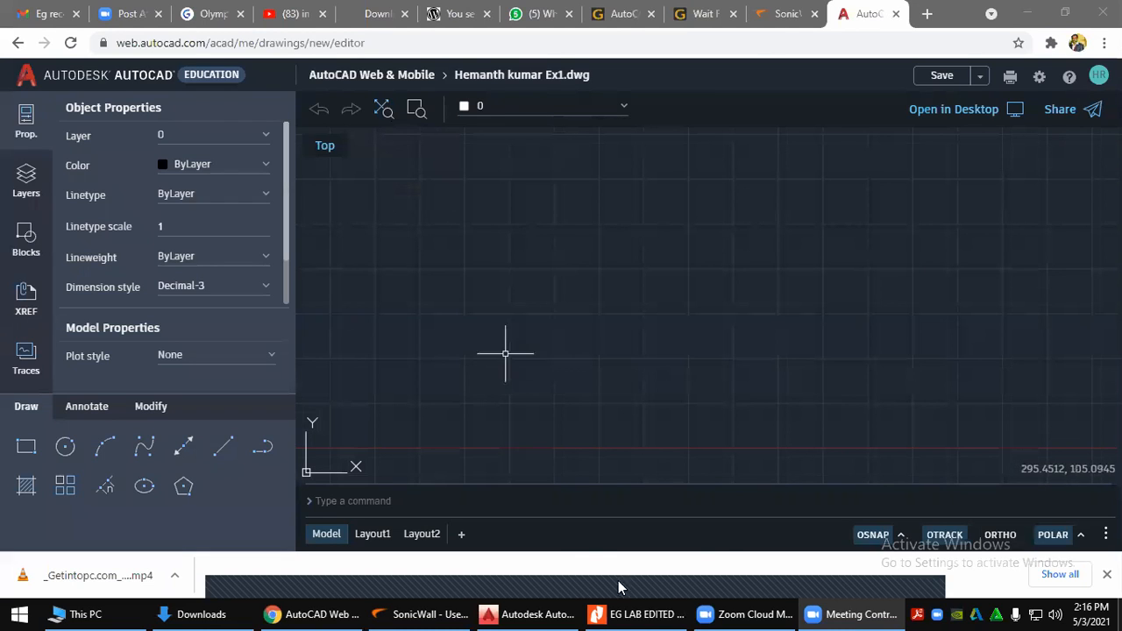
# Start the RECTANGLE command in the blank Ex1 drawing from the Draw panel
pyautogui.moveTo(531, 609)
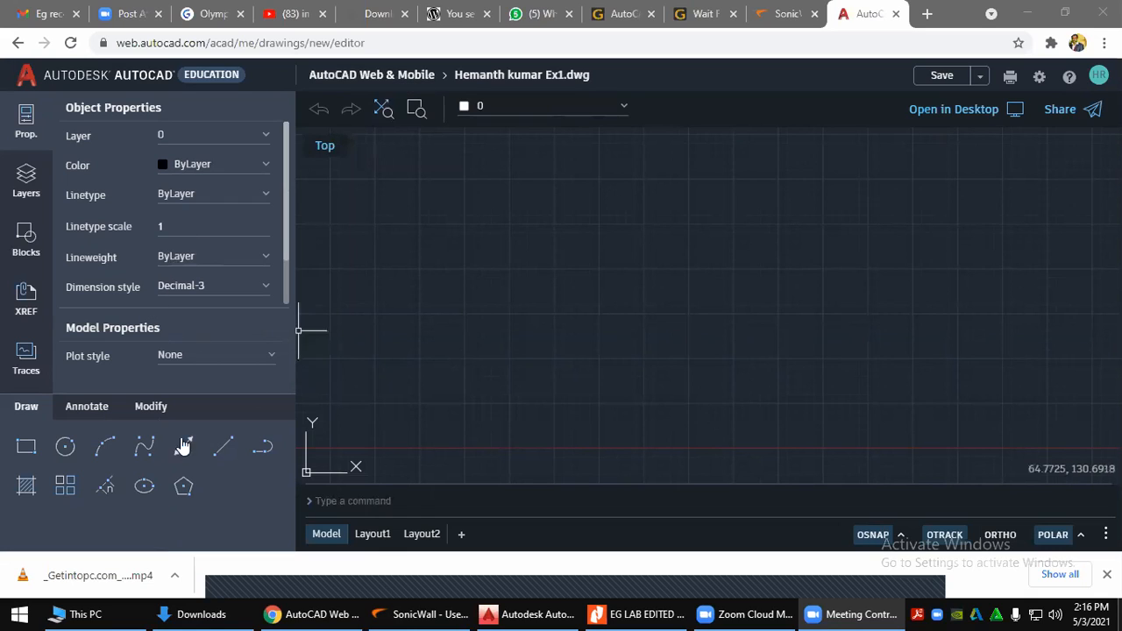
pyautogui.click(27, 449)
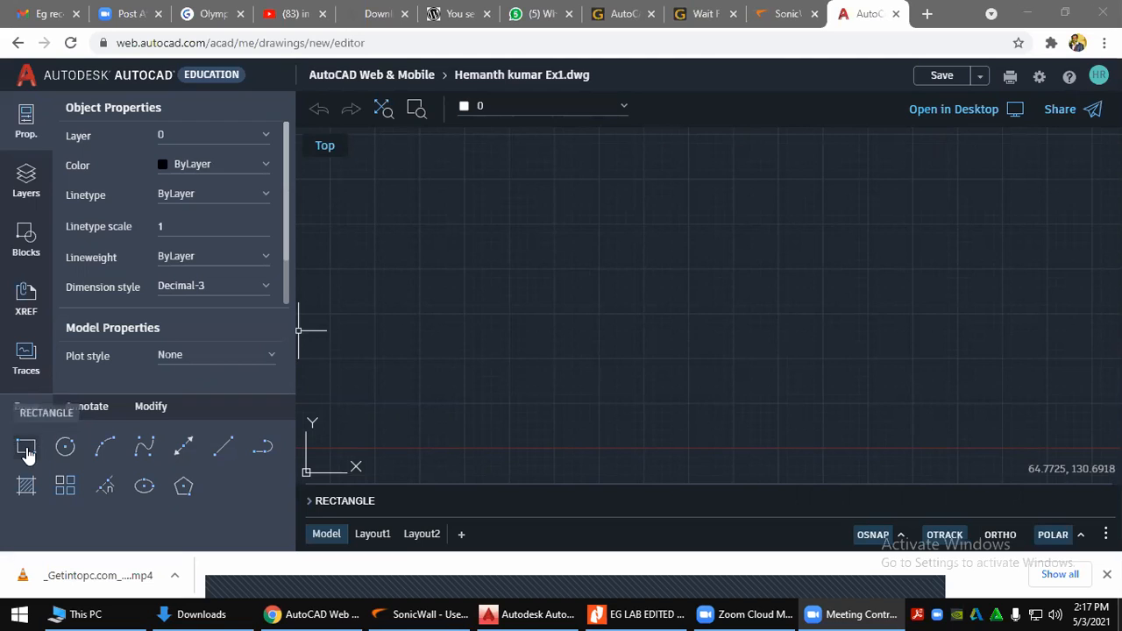
# Cancel the rectangle command and collapse the object properties panel
pyautogui.click(26, 448)
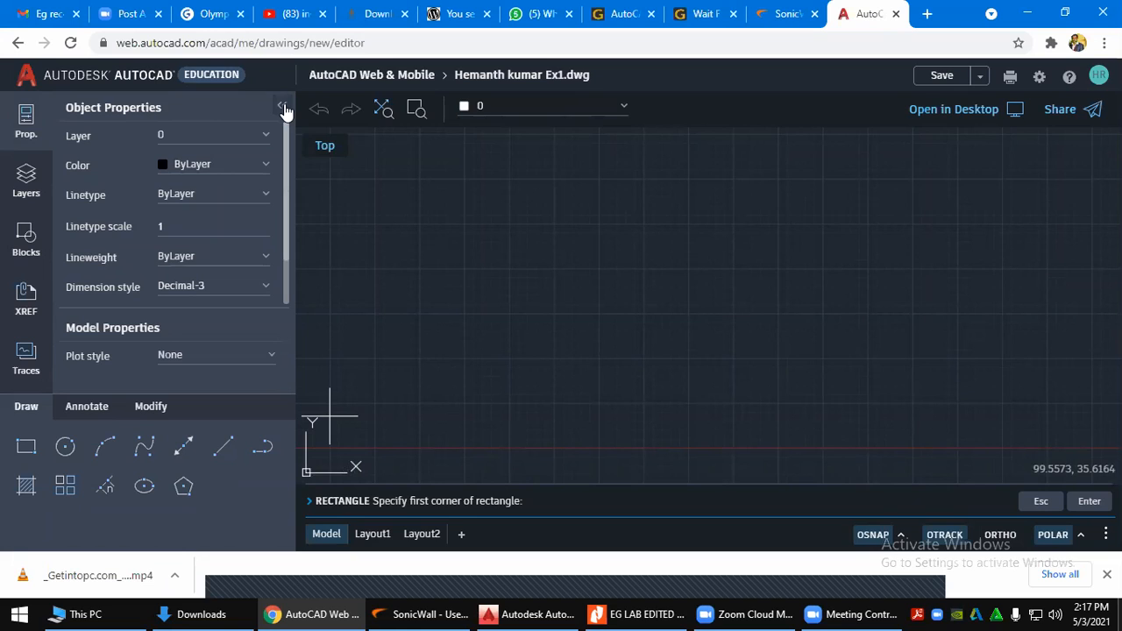
pyautogui.click(282, 107)
pyautogui.press('Escape')
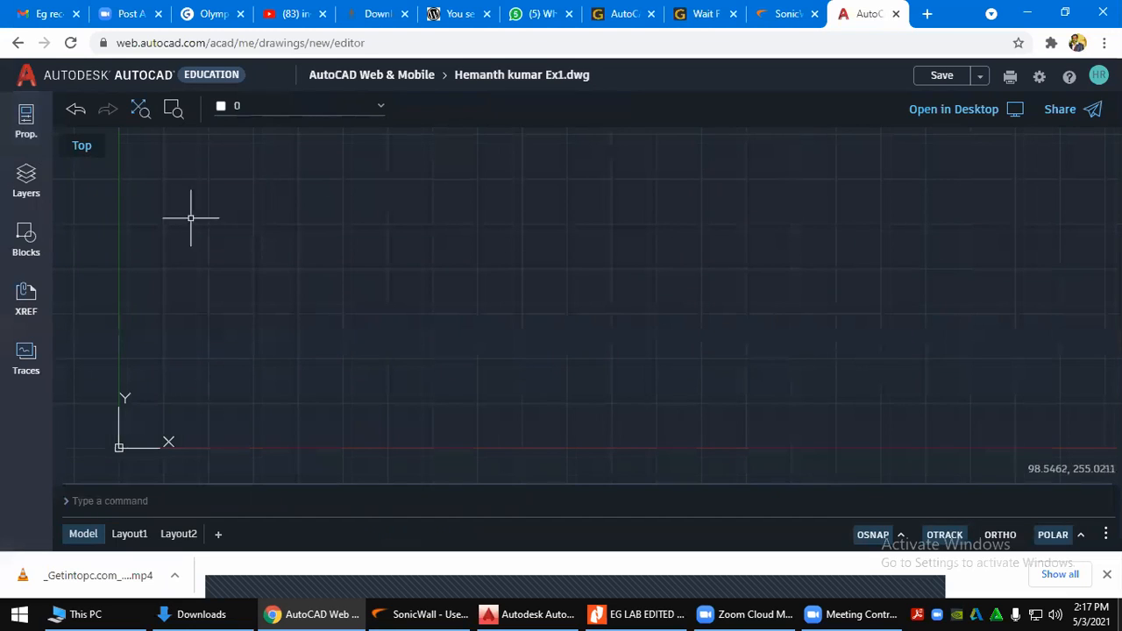
# Browse the Properties, Layers, Blocks, XREF and Traces panels, then bring up desktop AutoCAD 2016
pyautogui.click(26, 121)
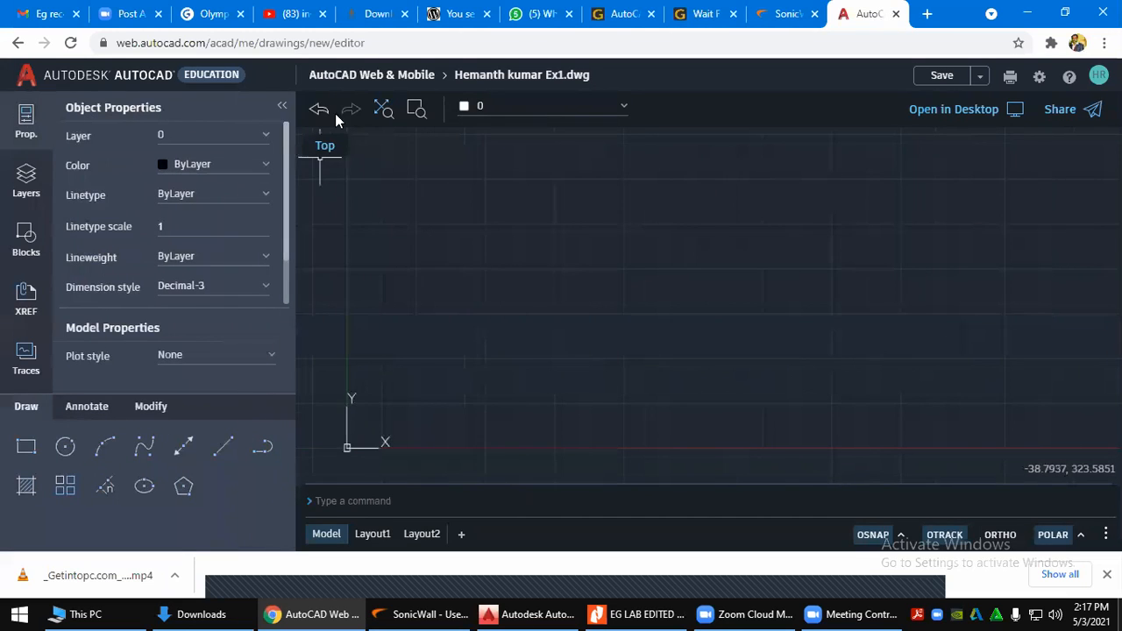
pyautogui.click(282, 106)
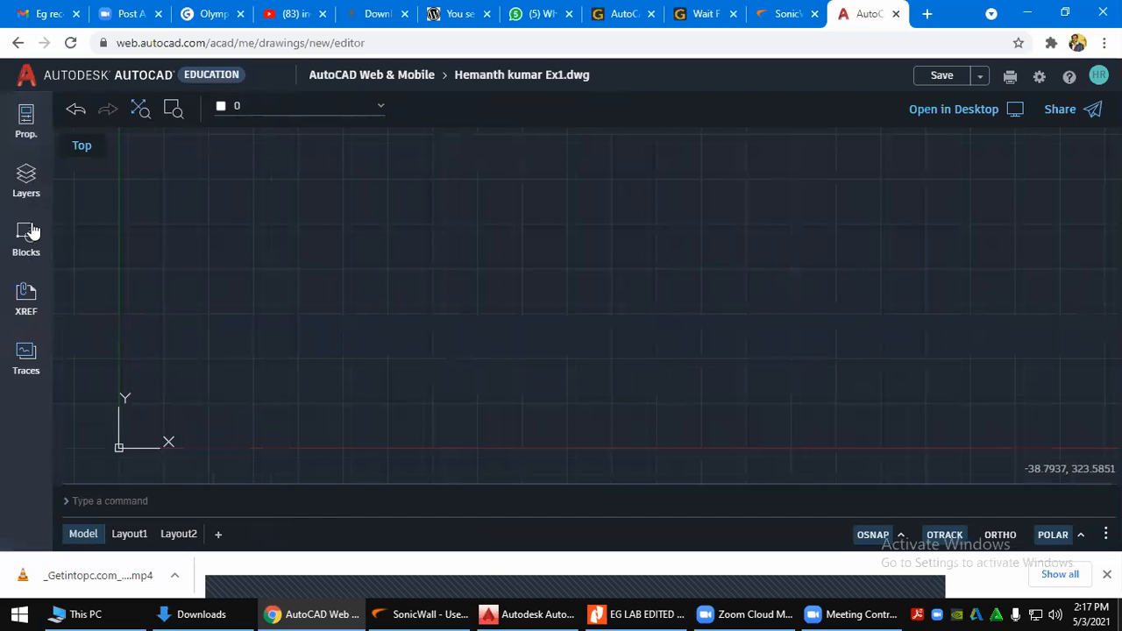
pyautogui.click(30, 136)
pyautogui.click(26, 186)
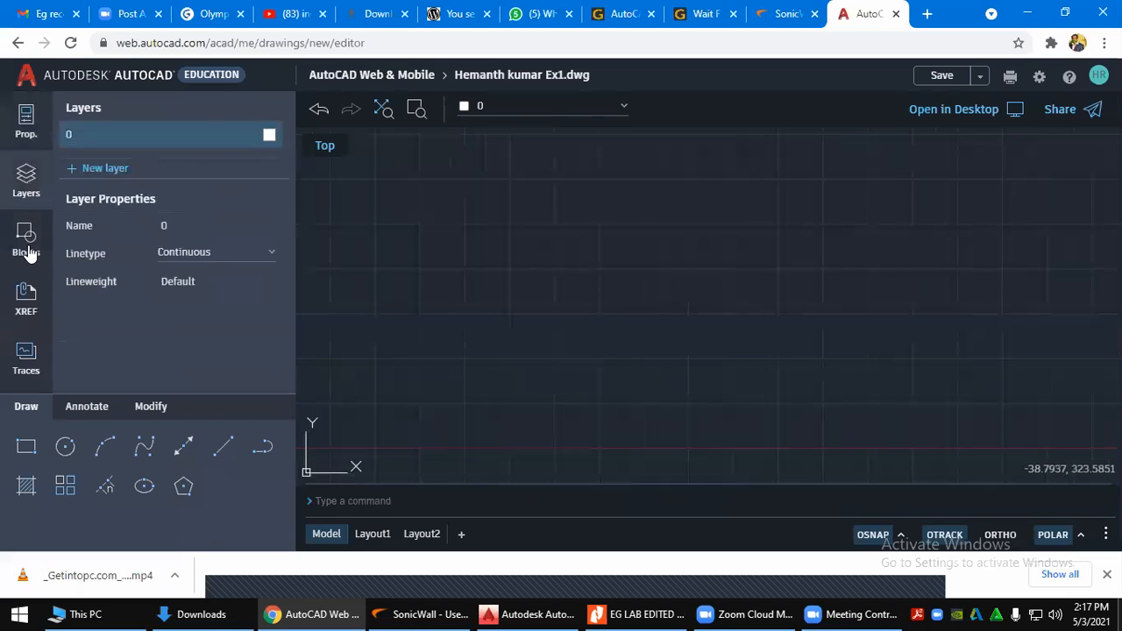
pyautogui.click(27, 249)
pyautogui.click(33, 305)
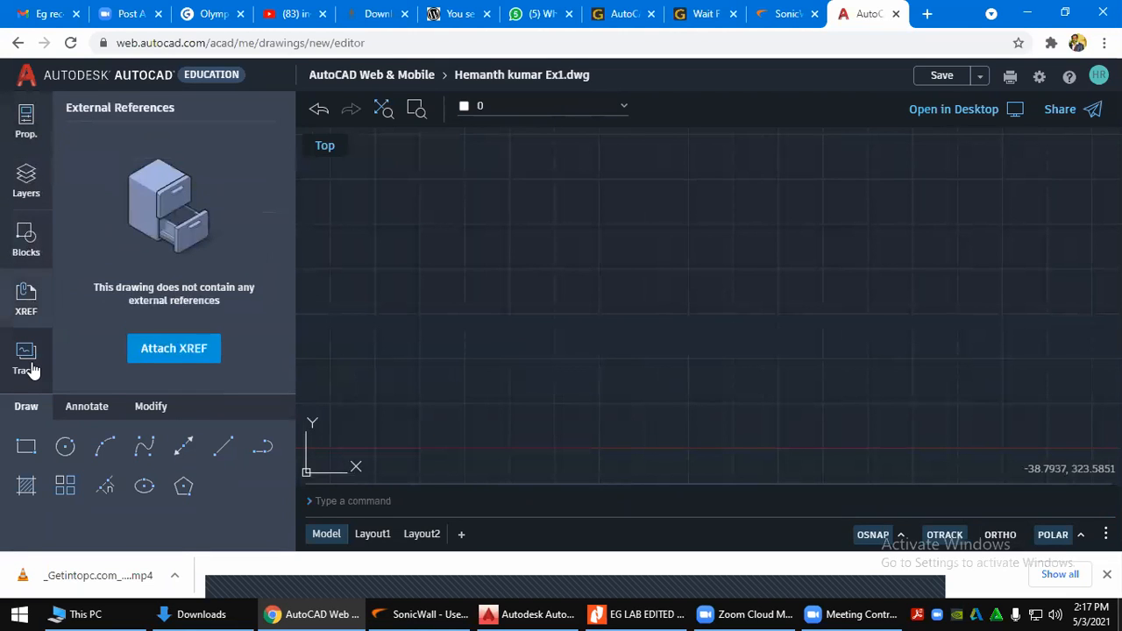
pyautogui.click(31, 371)
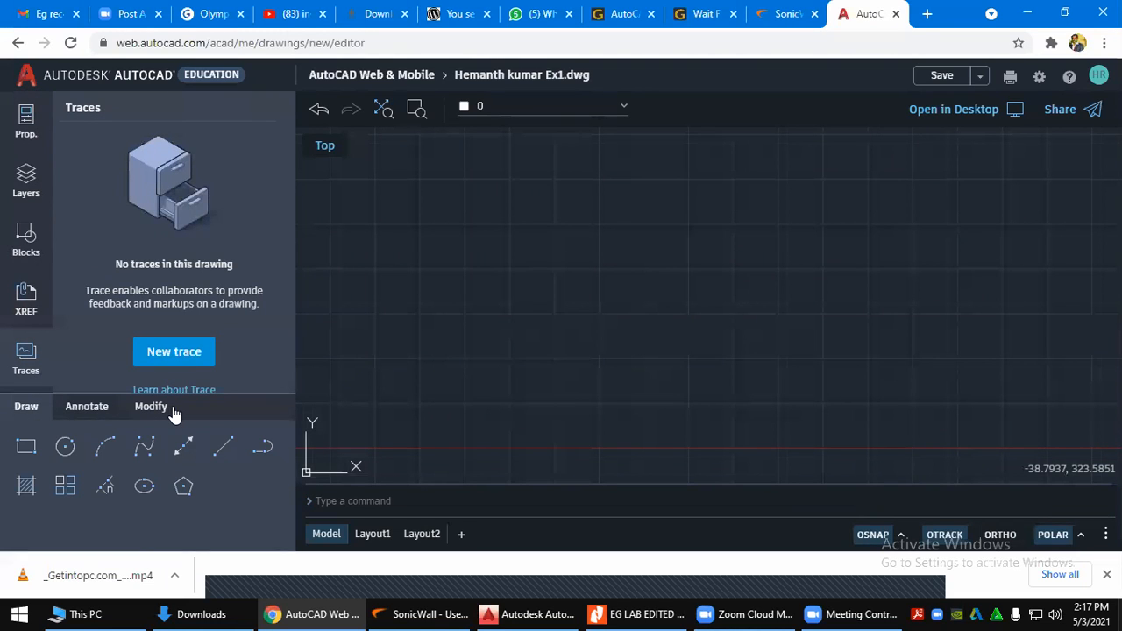
pyautogui.click(526, 614)
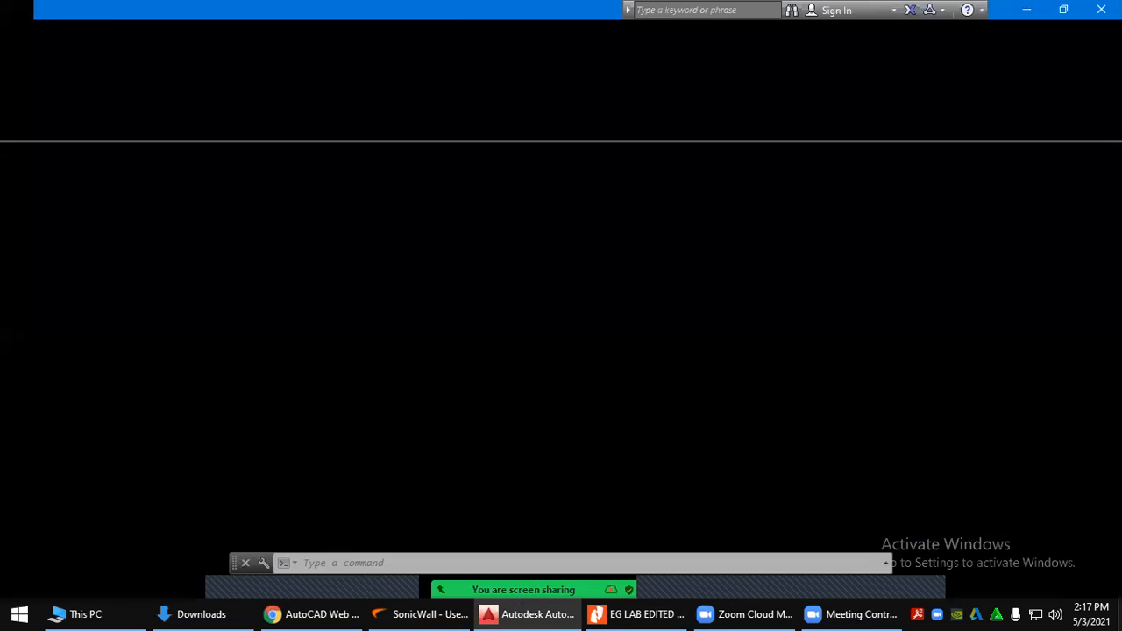
# Expand the Draw, Annotation, Layers, Block and Properties slide-outs in AutoCAD 2016, then return to Chrome
pyautogui.click(106, 109)
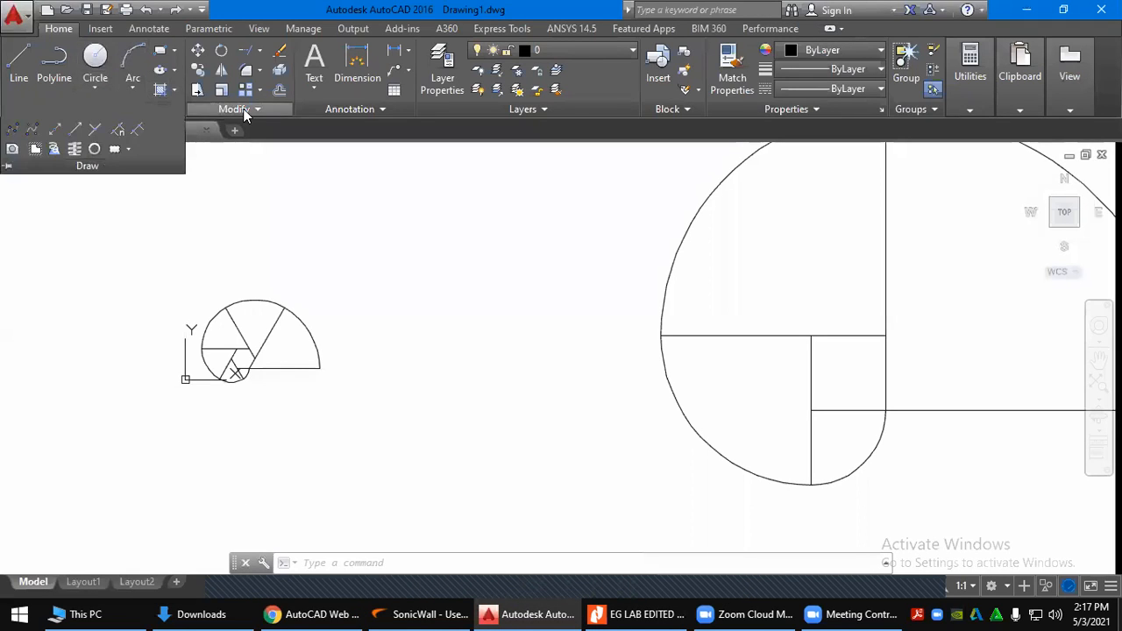
pyautogui.click(357, 112)
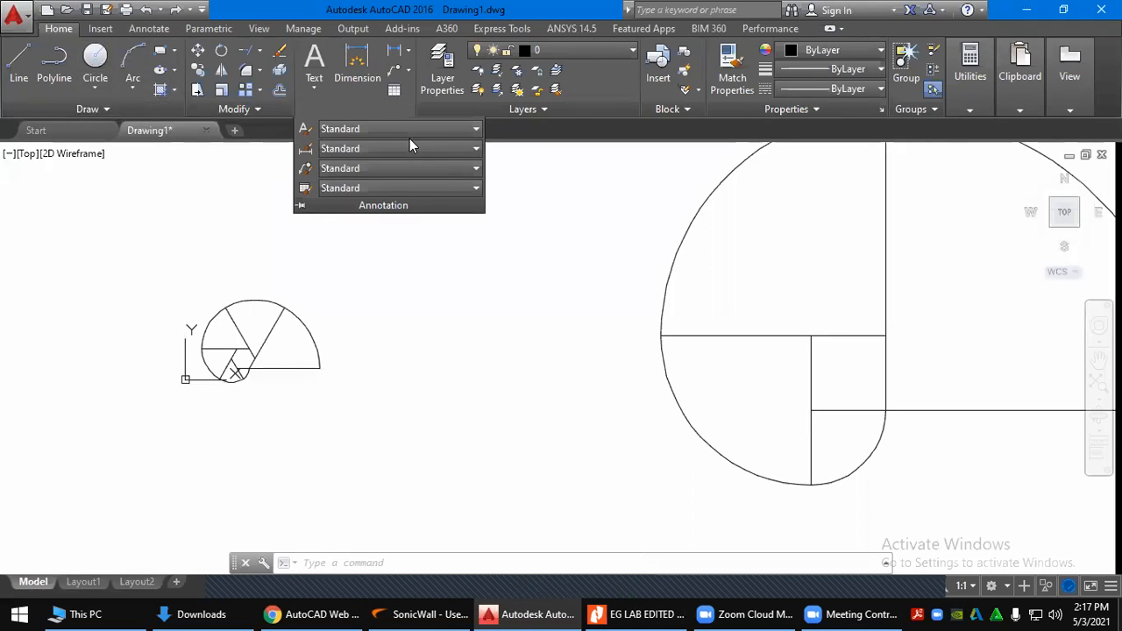
pyautogui.moveTo(552, 613)
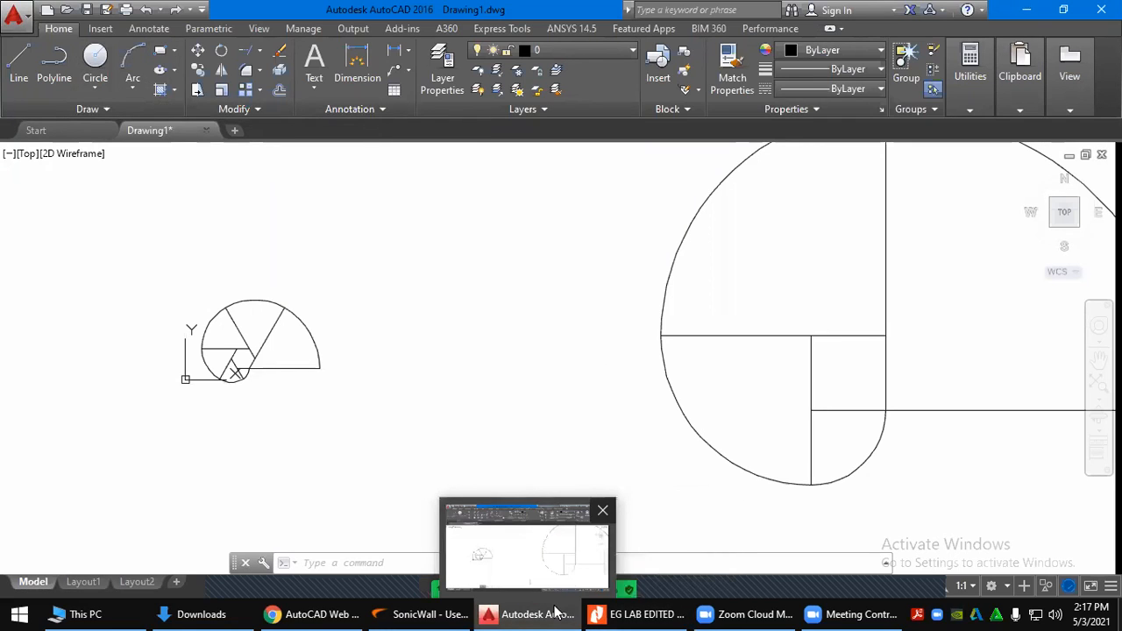
pyautogui.click(543, 109)
pyautogui.click(688, 109)
pyautogui.click(787, 112)
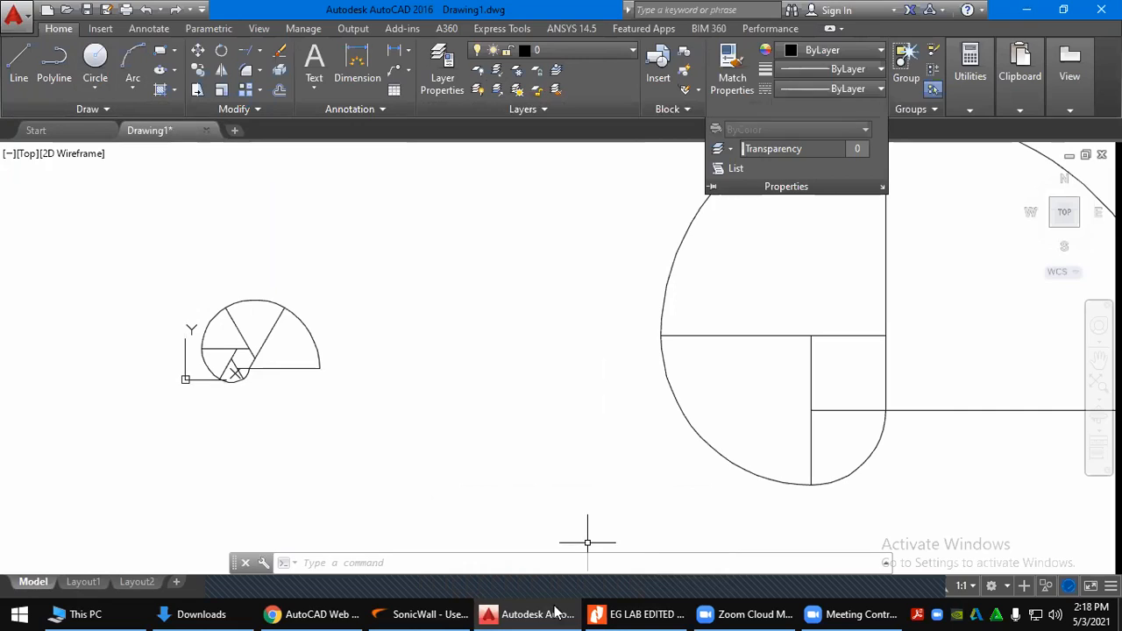
pyautogui.click(311, 614)
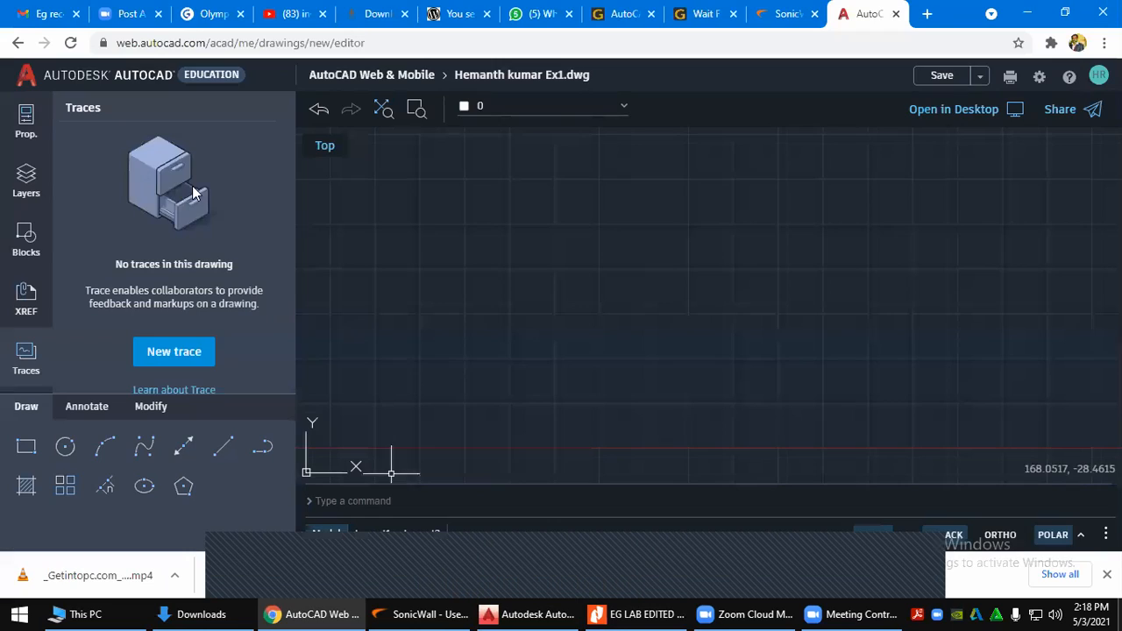
# View the Layers and Blocks panels, try Rectangle and Circle, then switch to desktop AutoCAD
pyautogui.click(26, 175)
pyautogui.click(33, 252)
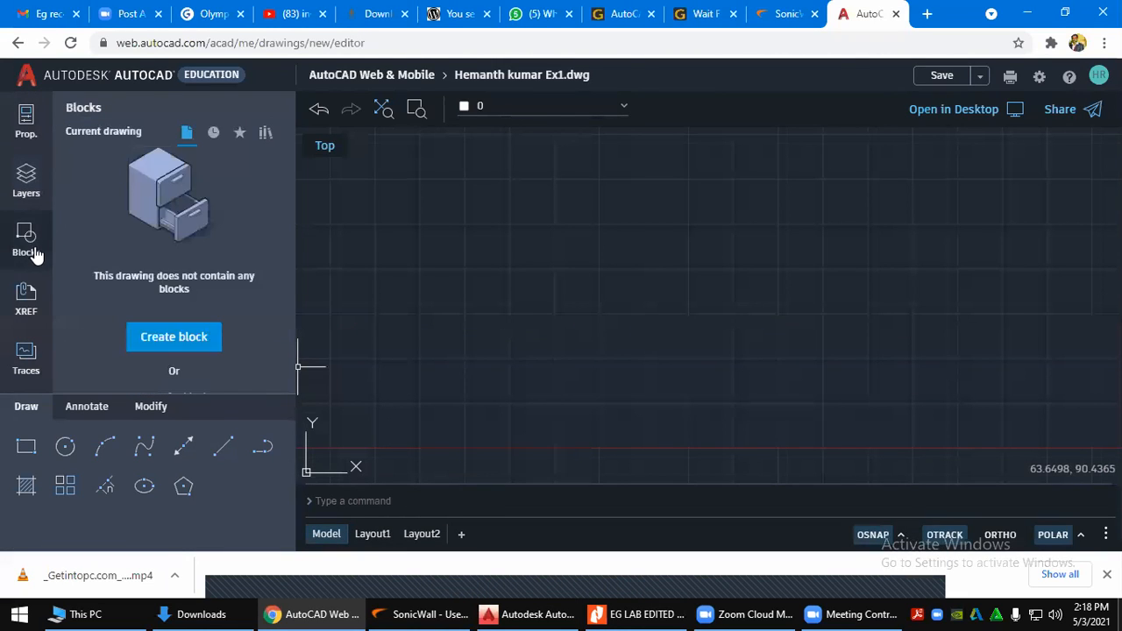
pyautogui.click(27, 449)
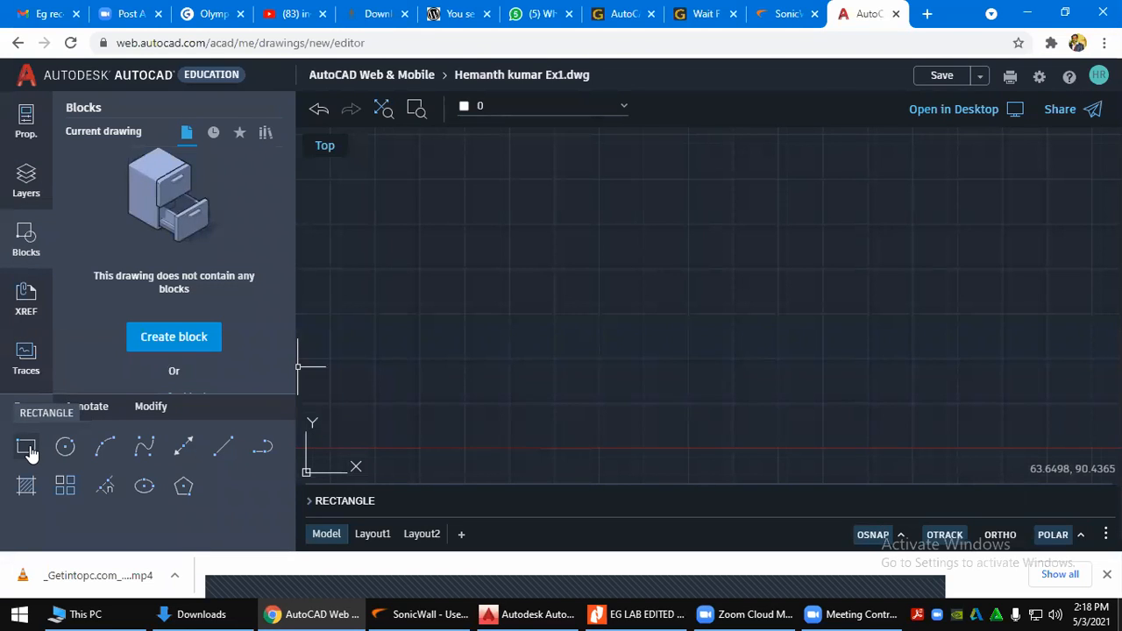
pyautogui.click(65, 454)
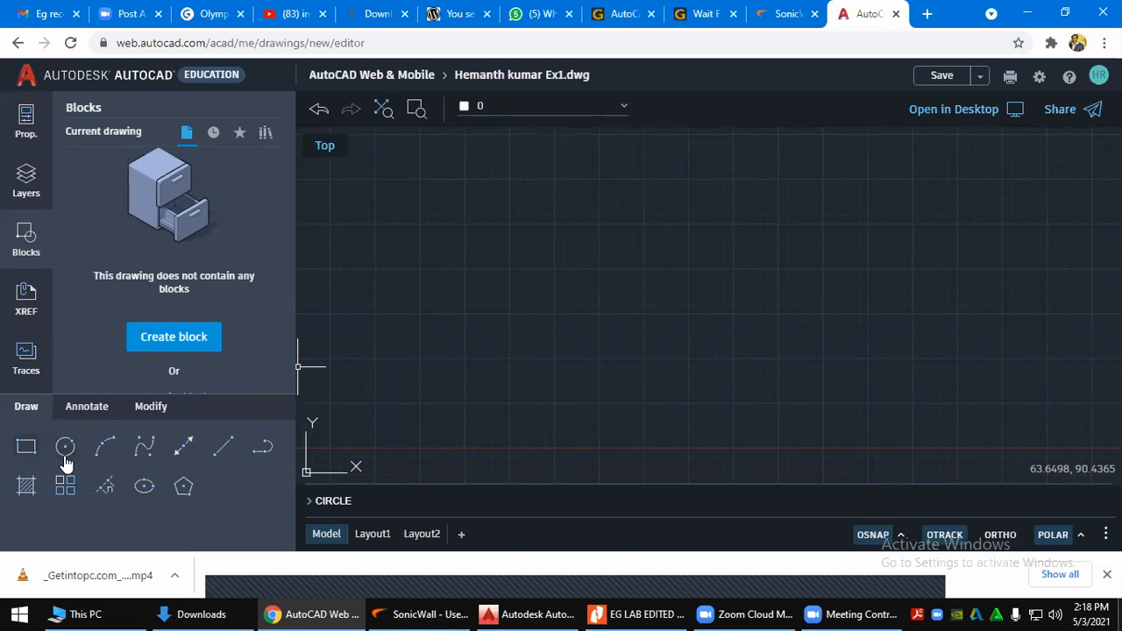
pyautogui.press('Escape')
pyautogui.click(526, 612)
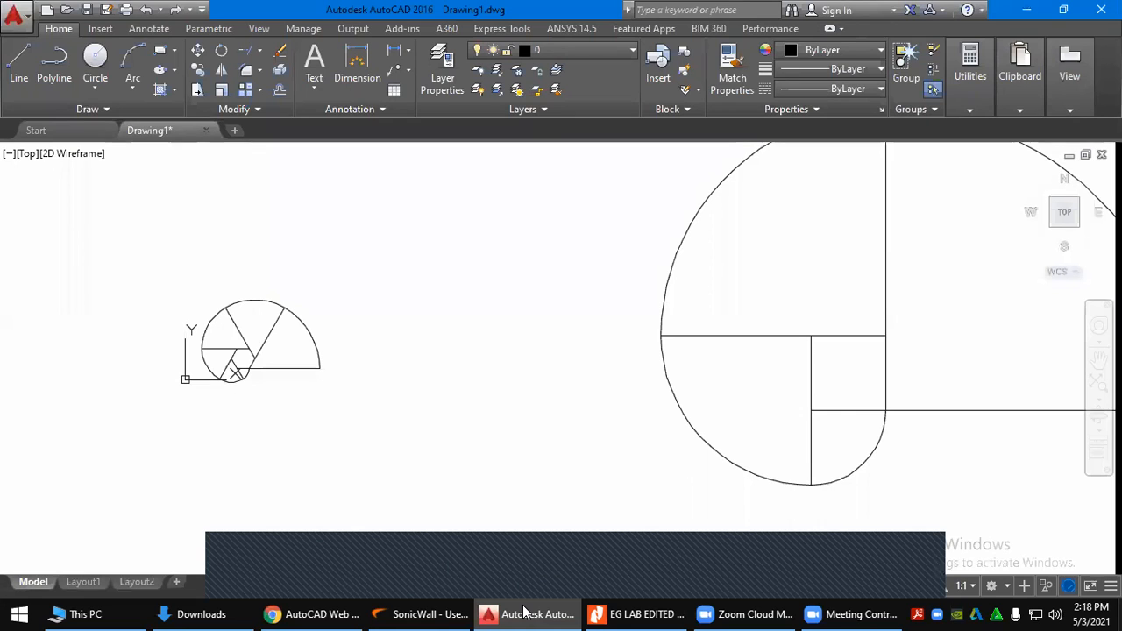
# Create the blank Drawing2 in AutoCAD 2016 and toggle its grid off and back on
pyautogui.click(235, 131)
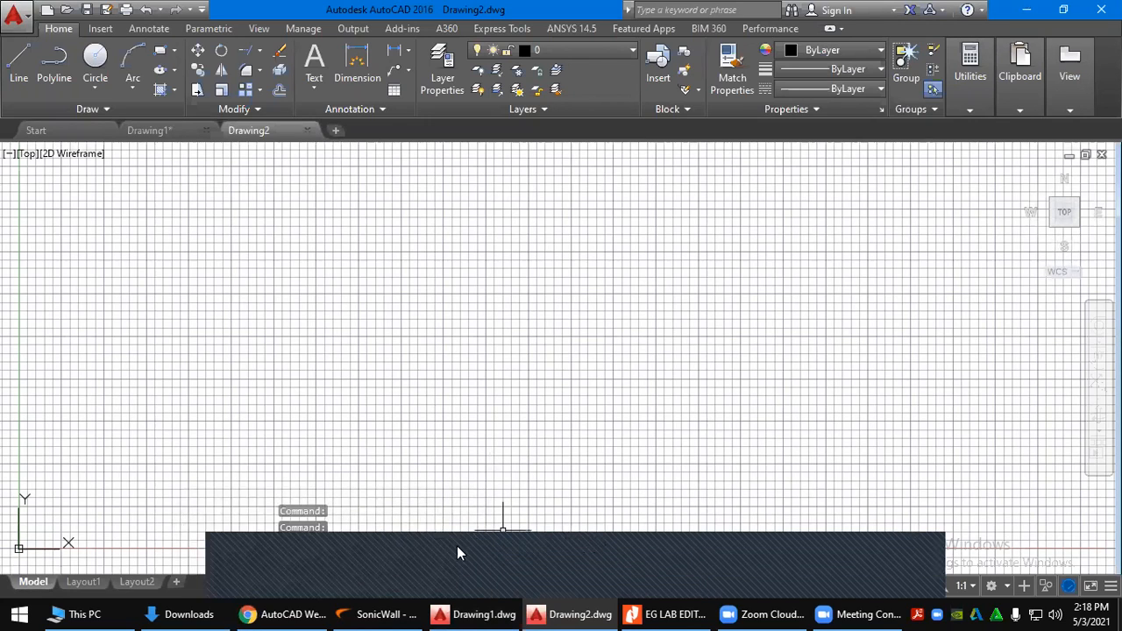
pyautogui.click(710, 585)
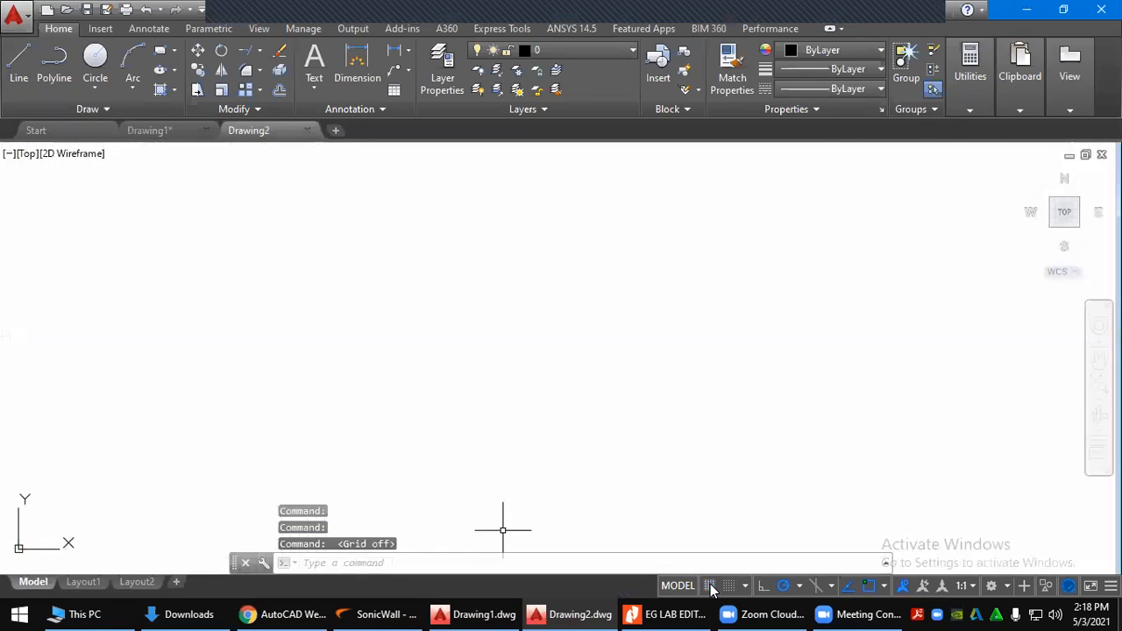
pyautogui.click(710, 586)
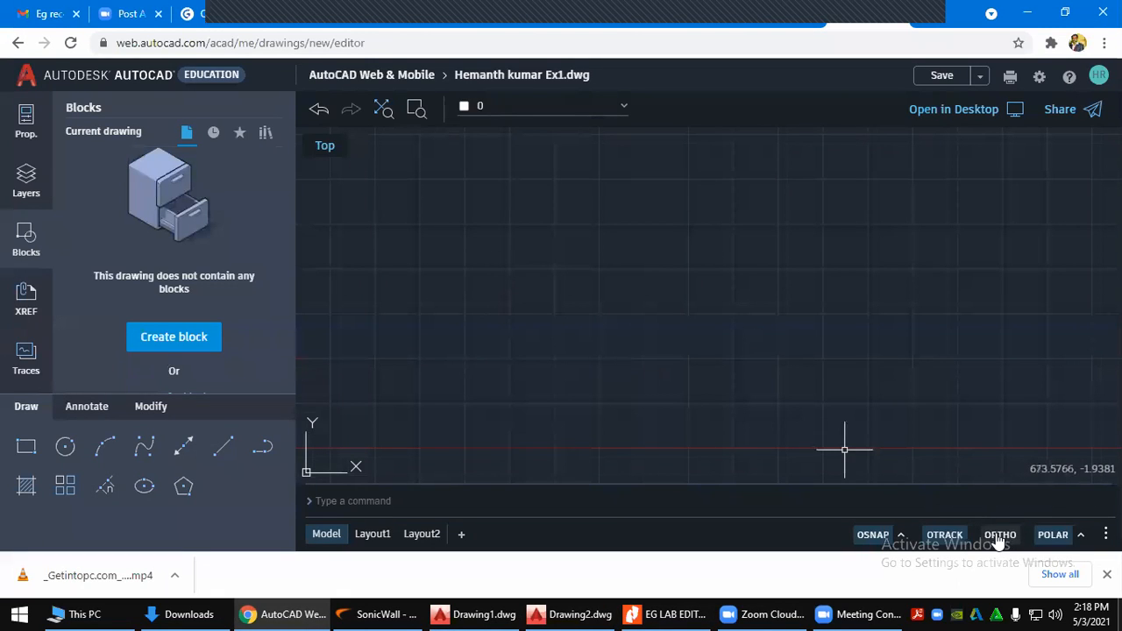
# Inspect the polar tracking angle and drawing-aid lists on the status bar, leaving both closed
pyautogui.click(1080, 537)
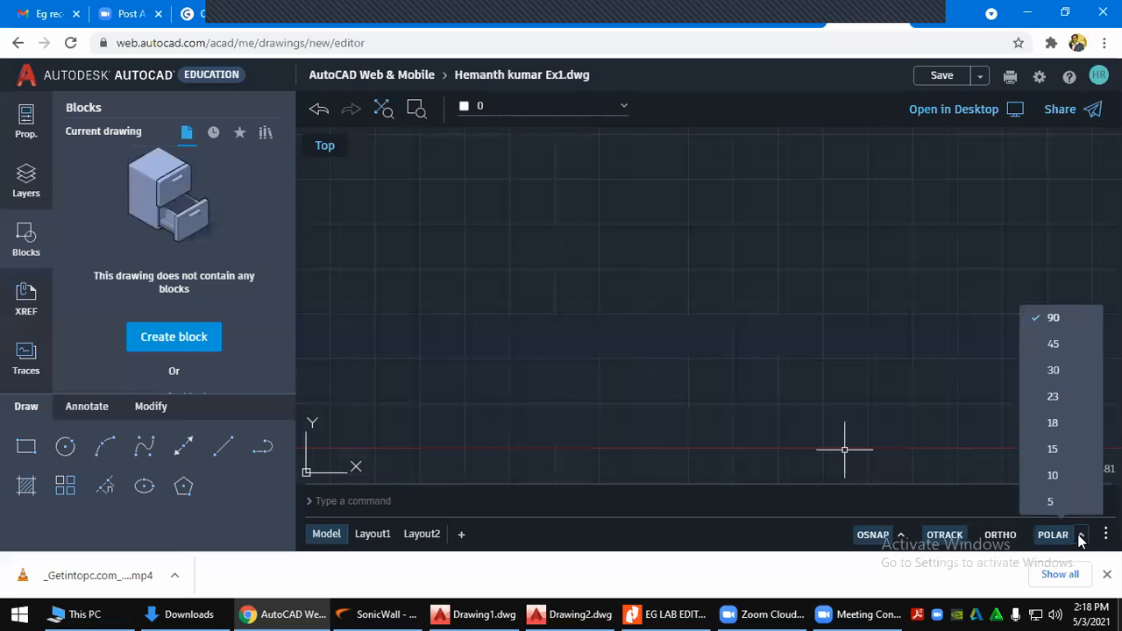
pyautogui.click(1081, 536)
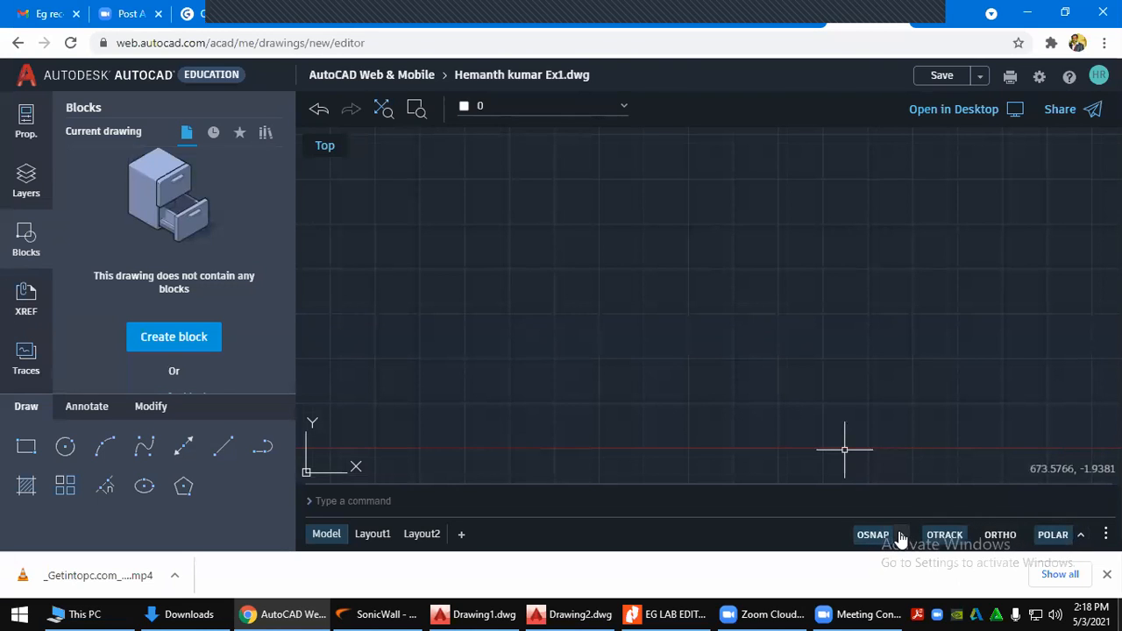
pyautogui.click(1105, 533)
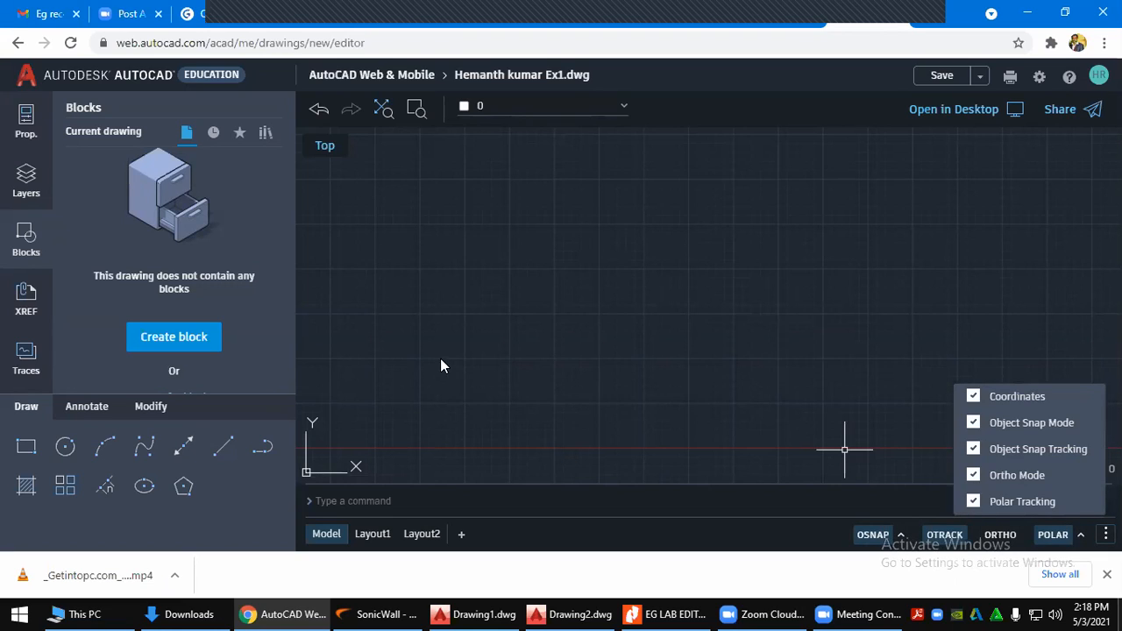
pyautogui.press('Escape')
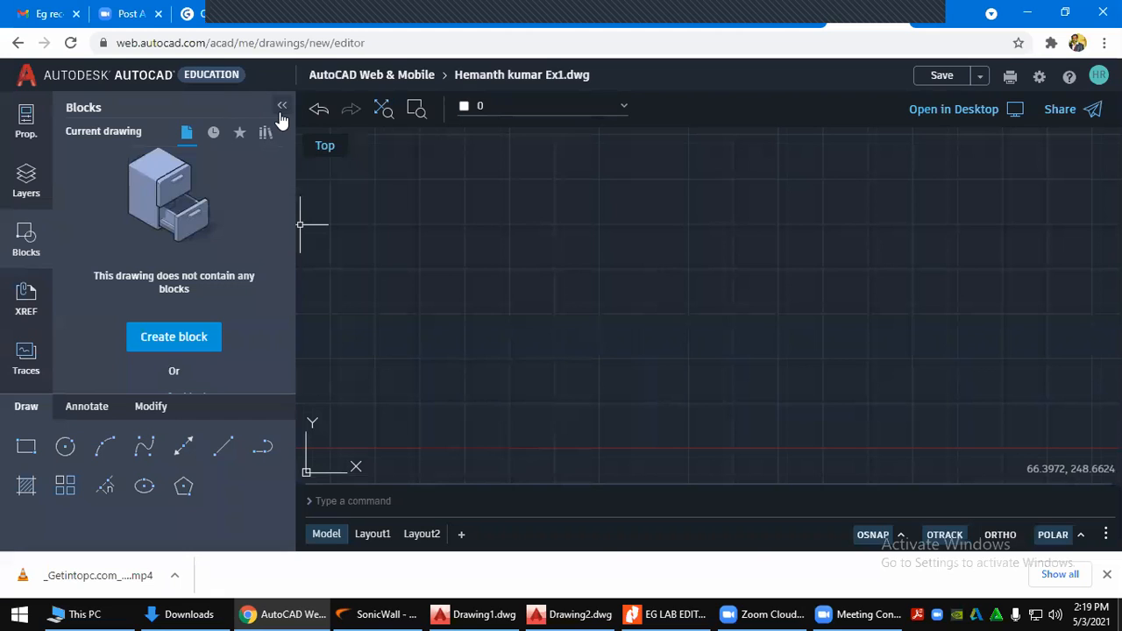
pyautogui.moveTo(589, 614)
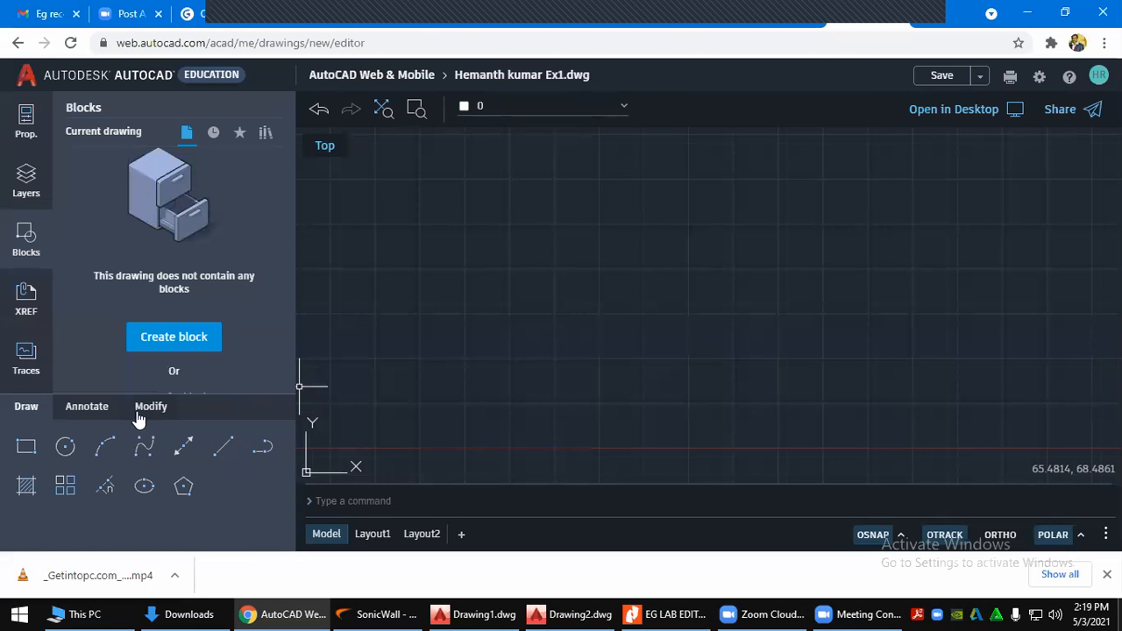
pyautogui.moveTo(547, 610)
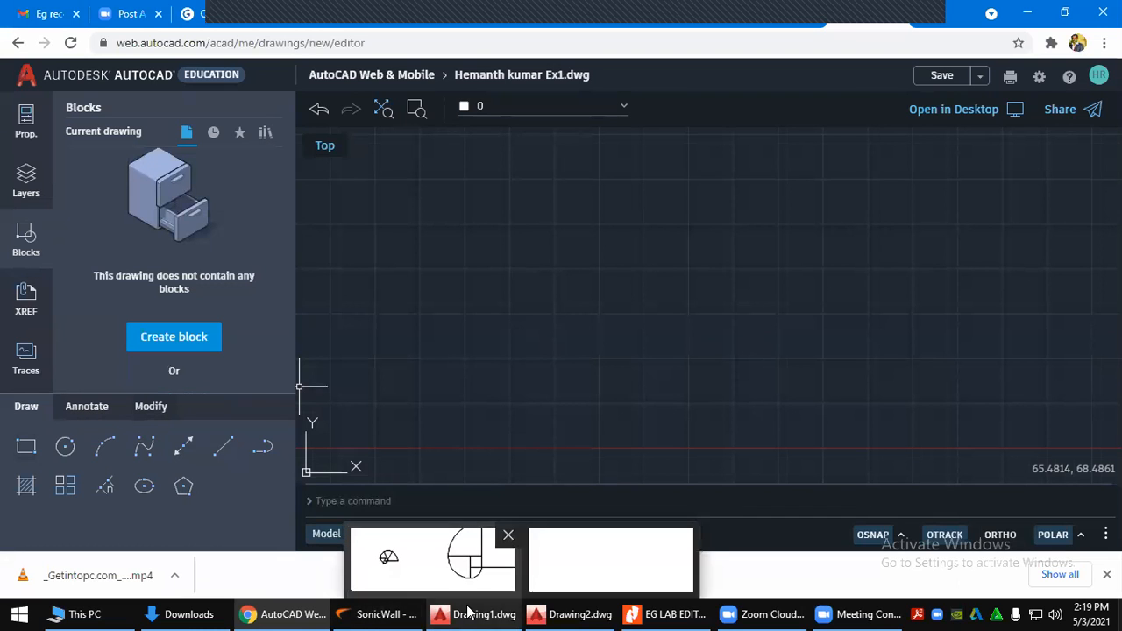
# Quit desktop AutoCAD discarding Drawing1, but cancel so Drawing2 stays open
pyautogui.click(568, 611)
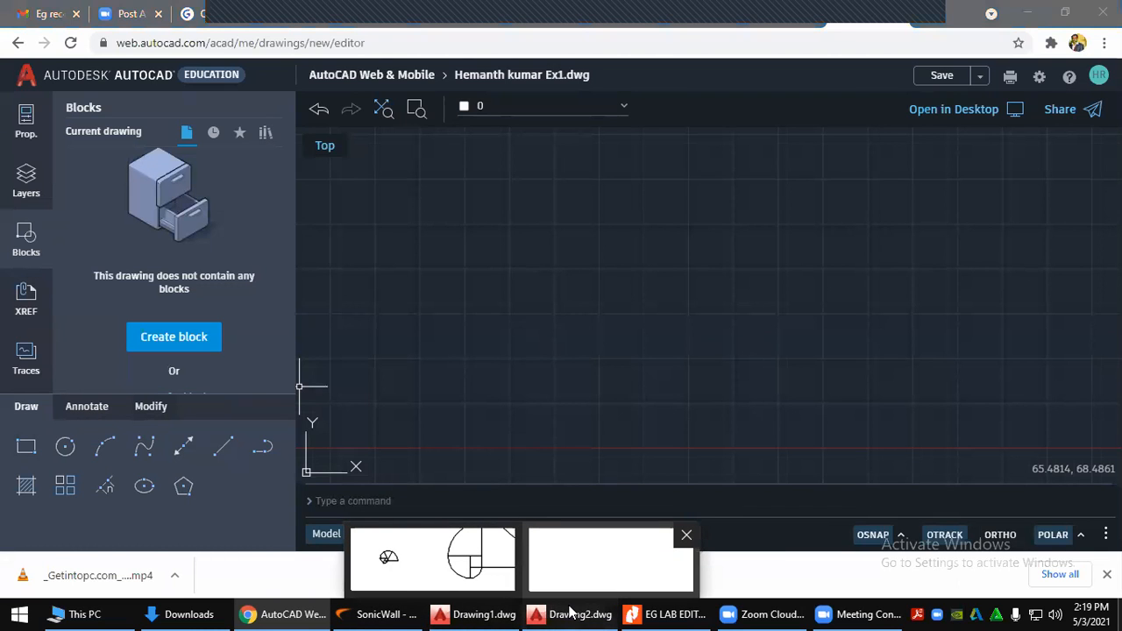
pyautogui.click(501, 613)
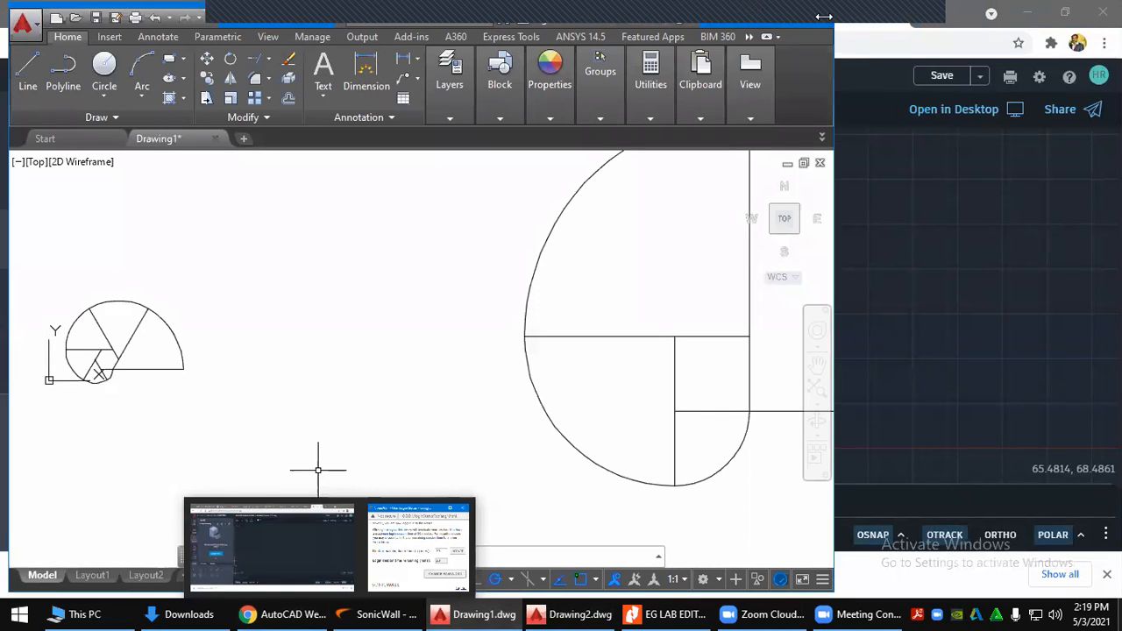
pyautogui.click(821, 16)
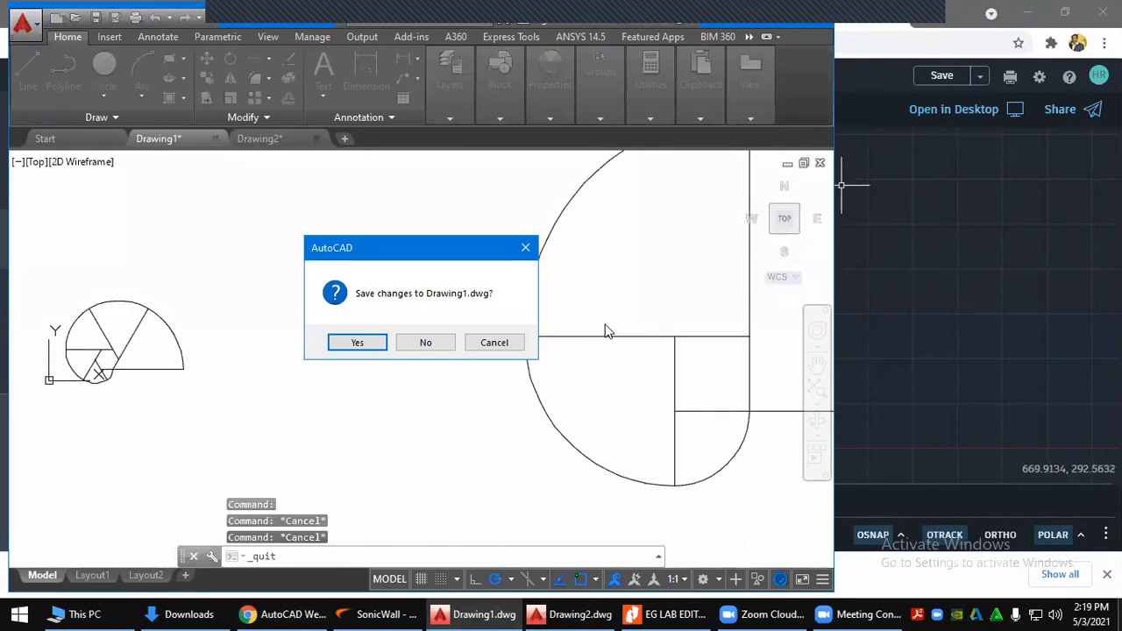
pyautogui.click(441, 346)
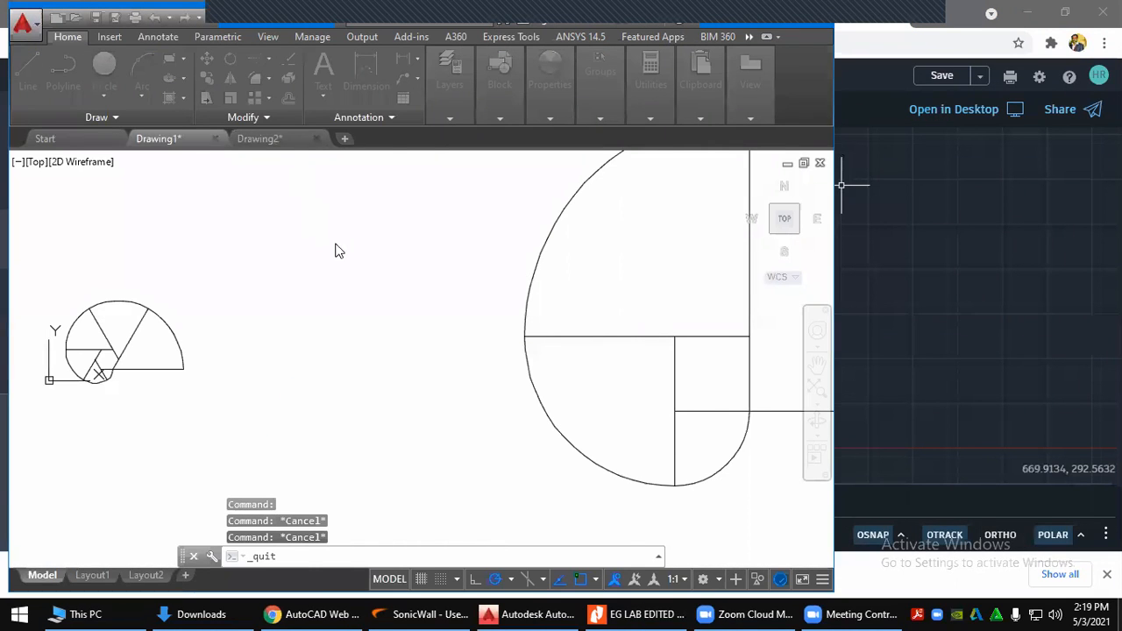
pyautogui.click(503, 343)
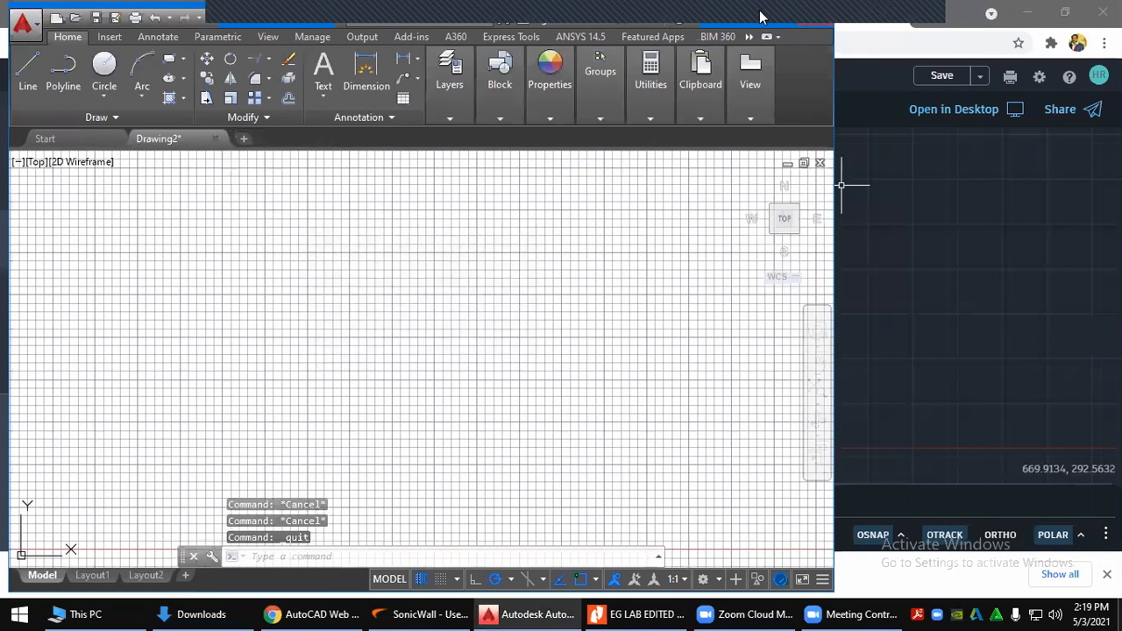
# Return to the web drawing editor and start the RECTANGLE command
pyautogui.click(536, 614)
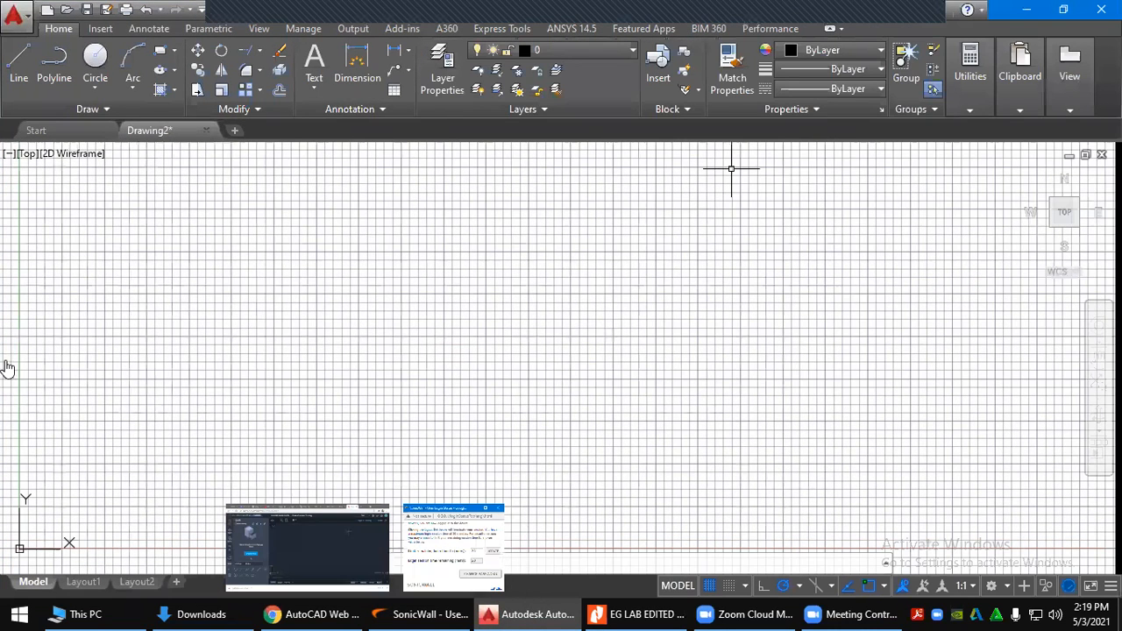
pyautogui.hotkey('alt', 'Tab')
pyautogui.click(26, 448)
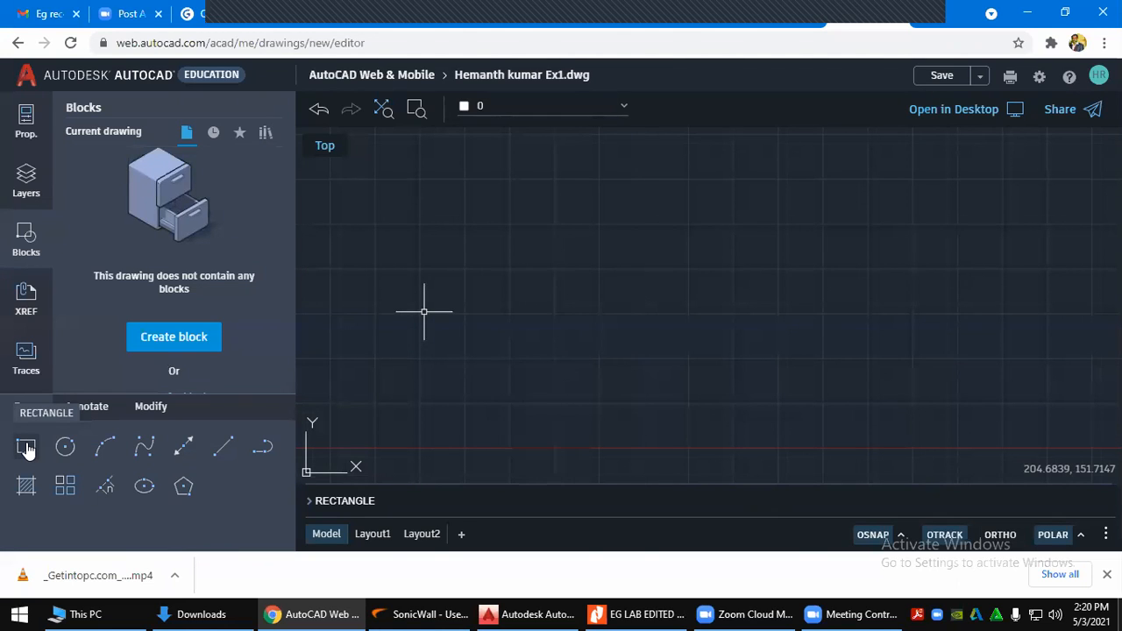
# Restart the rectangle and fix its first corner at 0,0
pyautogui.press('Escape')
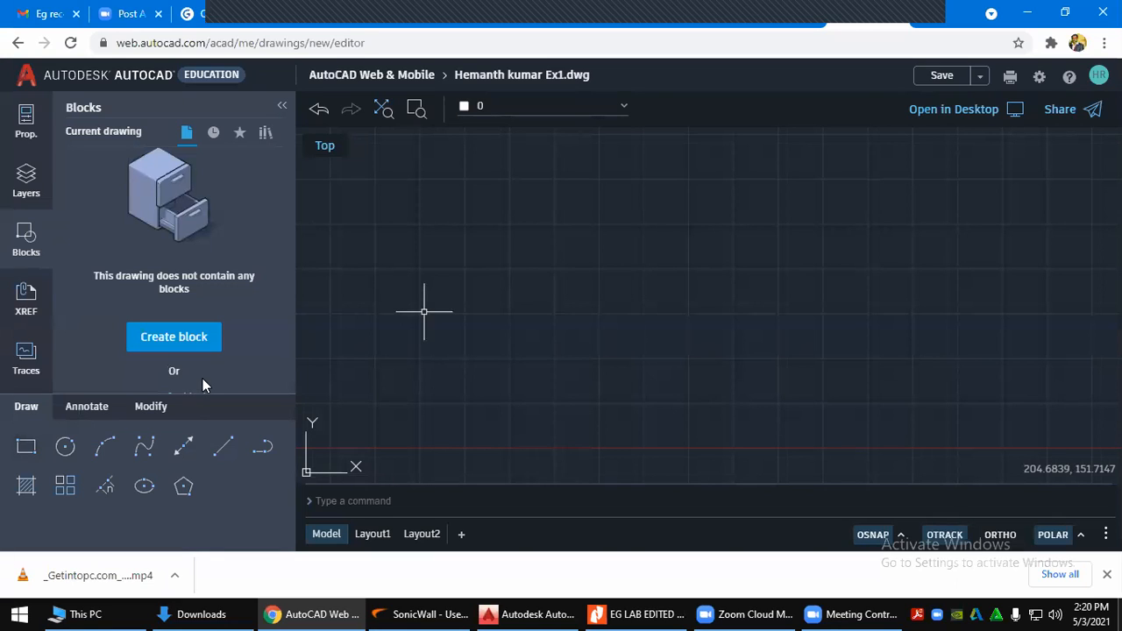
pyautogui.click(25, 447)
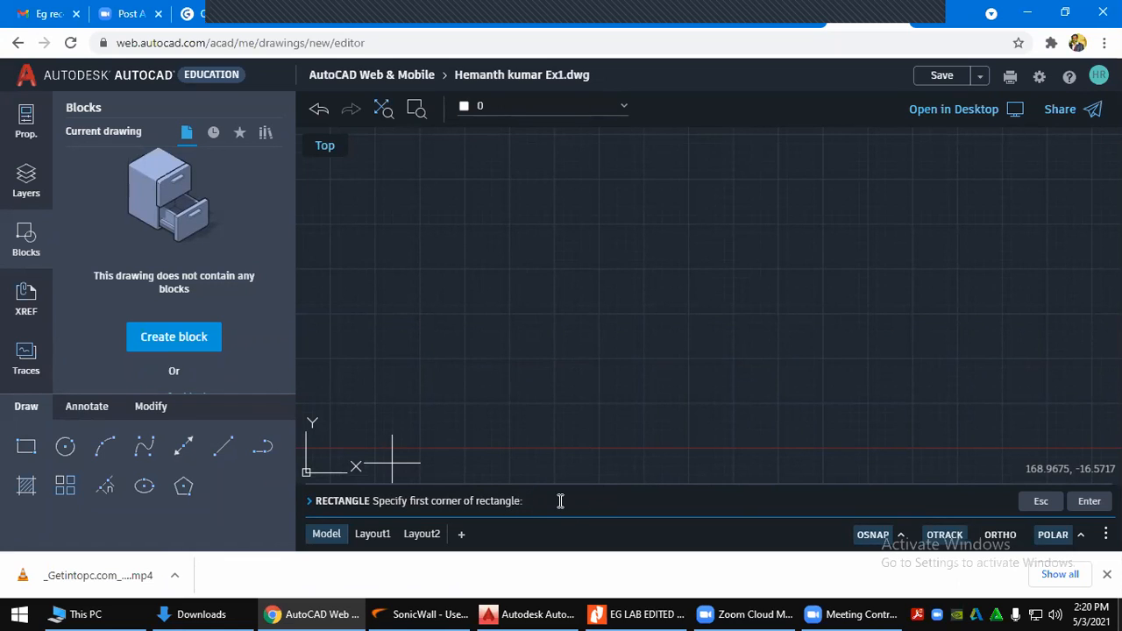
pyautogui.write('0,0')
pyautogui.press('Return')
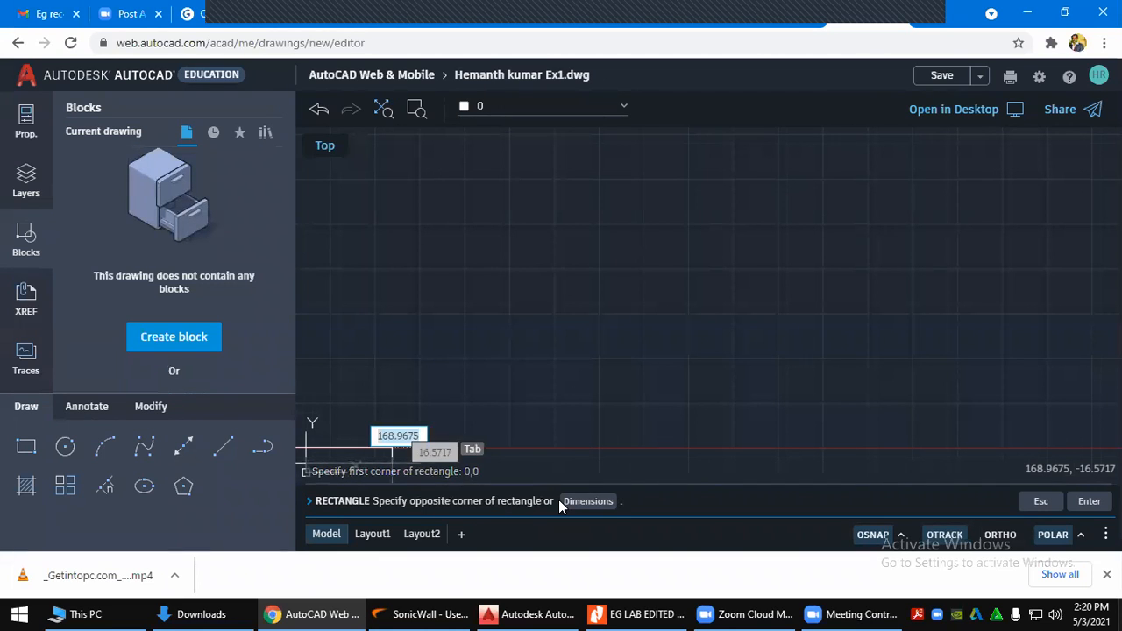
pyautogui.click(528, 614)
pyautogui.click(535, 613)
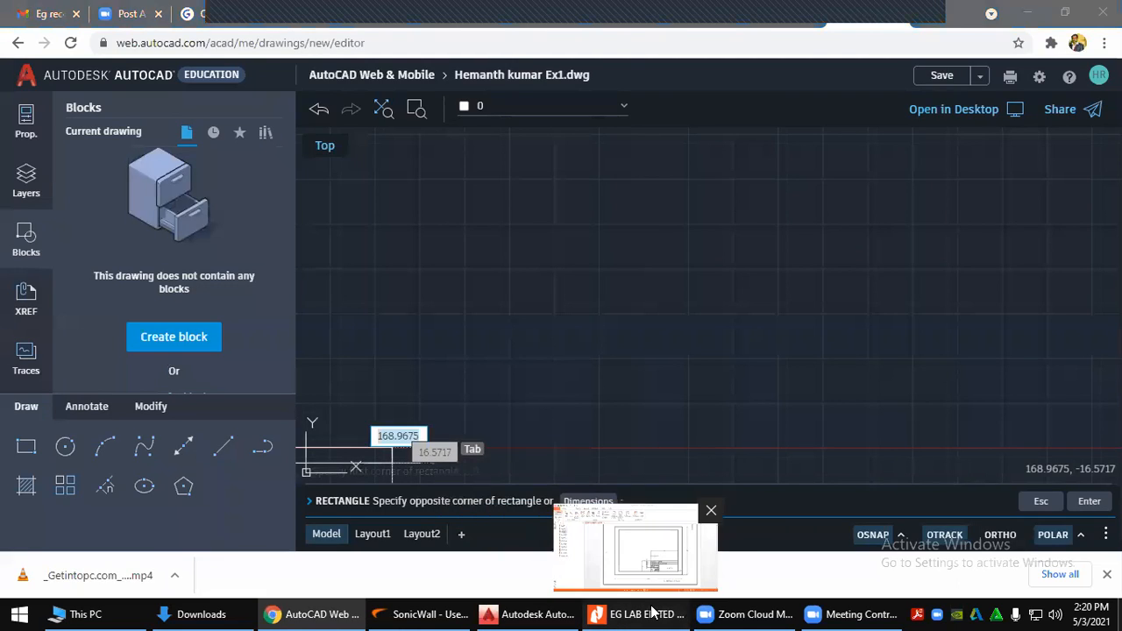
pyautogui.click(652, 612)
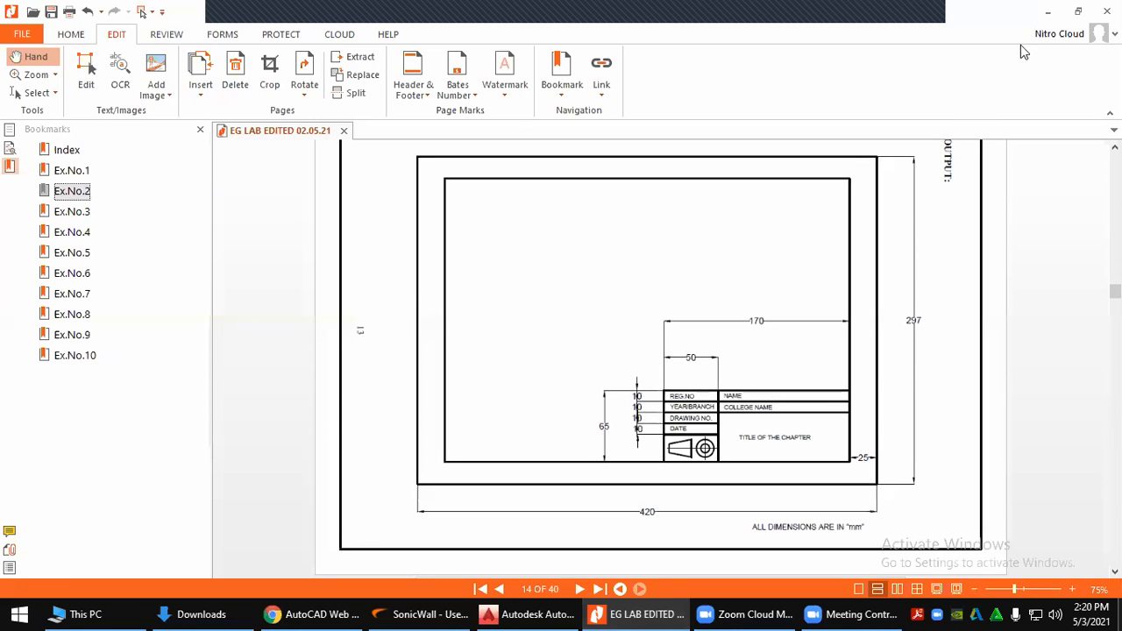
pyautogui.click(1047, 11)
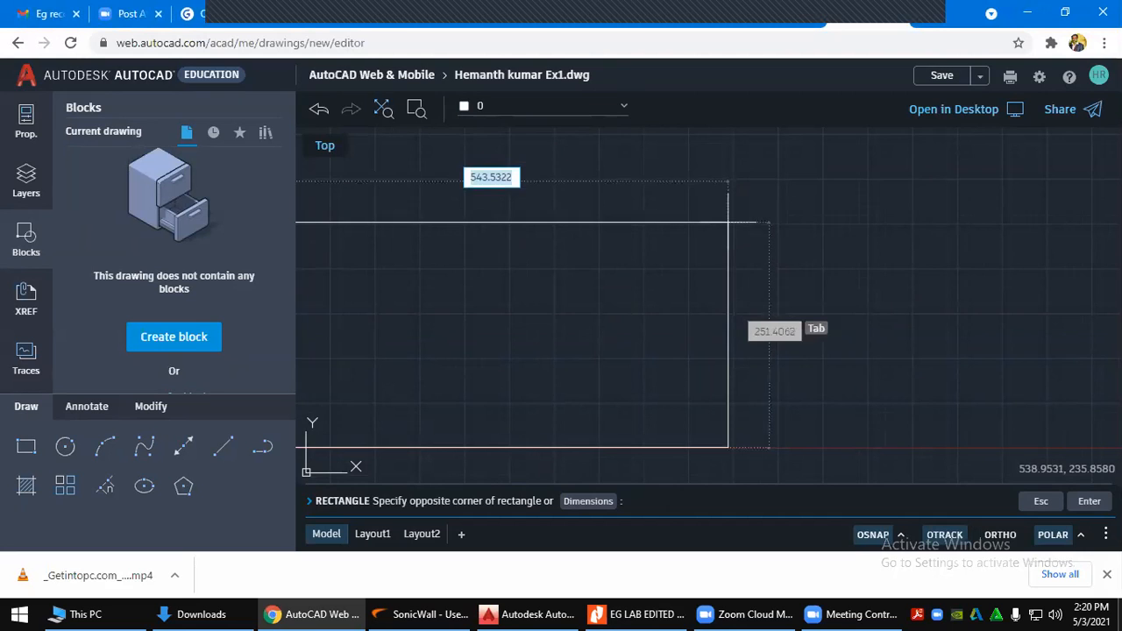
# Complete the sheet rectangle at 420 × 297 from the origin
pyautogui.scroll(-1, 726, 241)
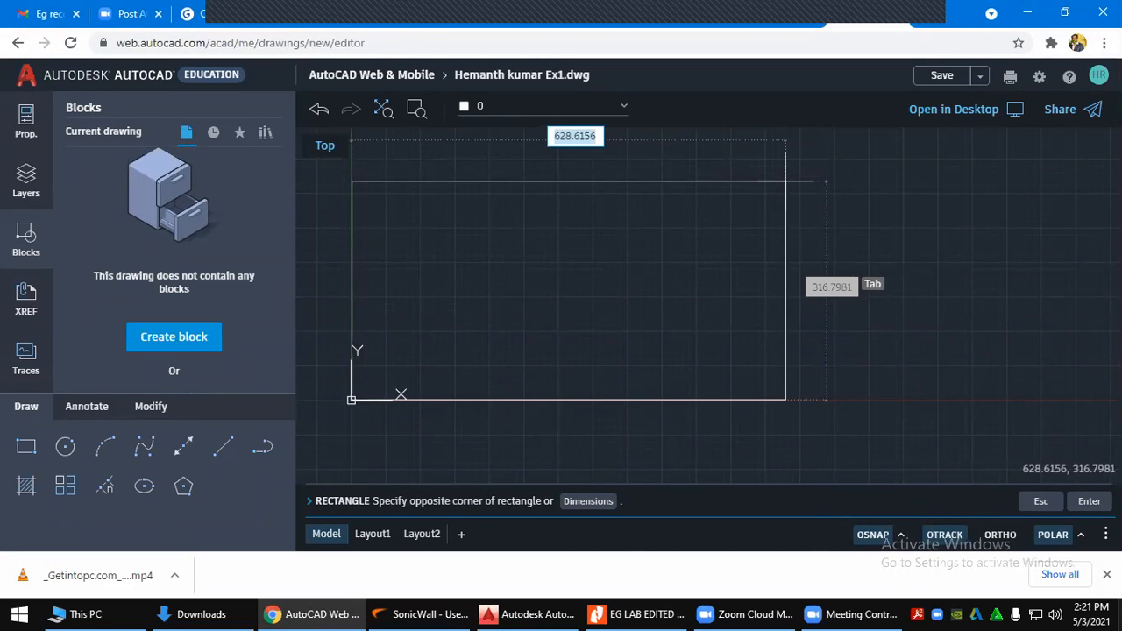
pyautogui.click(664, 611)
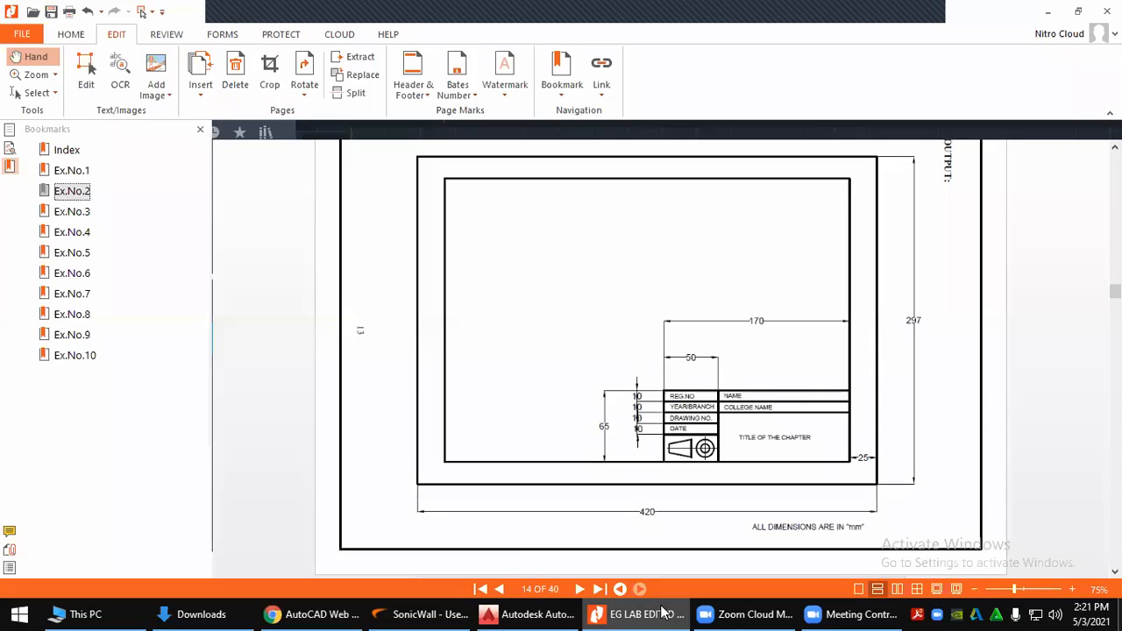
pyautogui.click(663, 611)
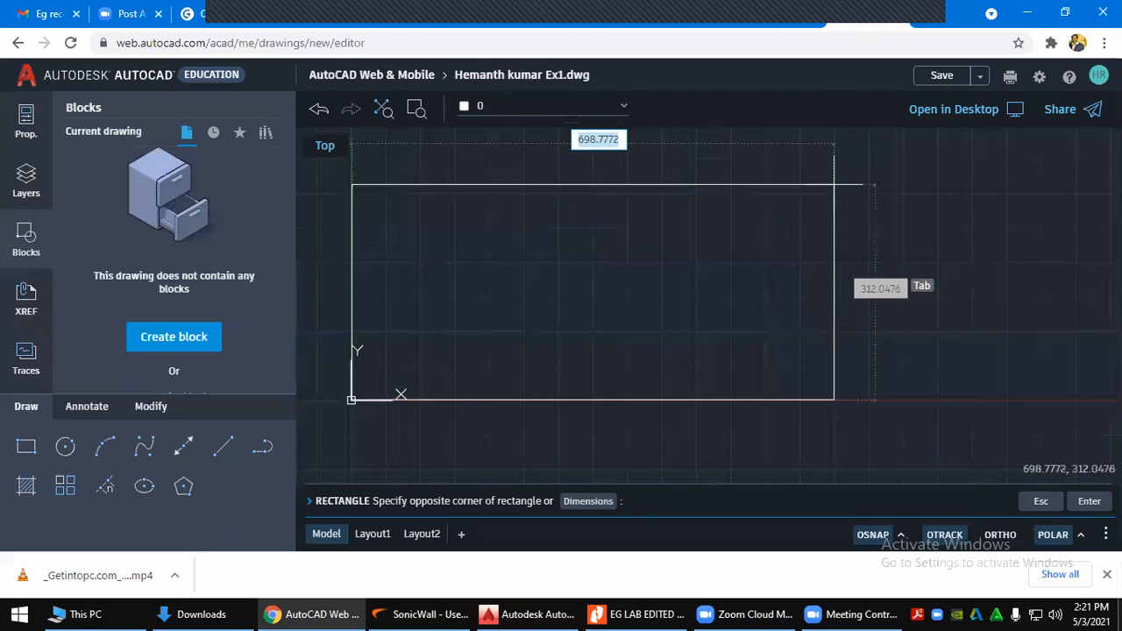
pyautogui.write('42')
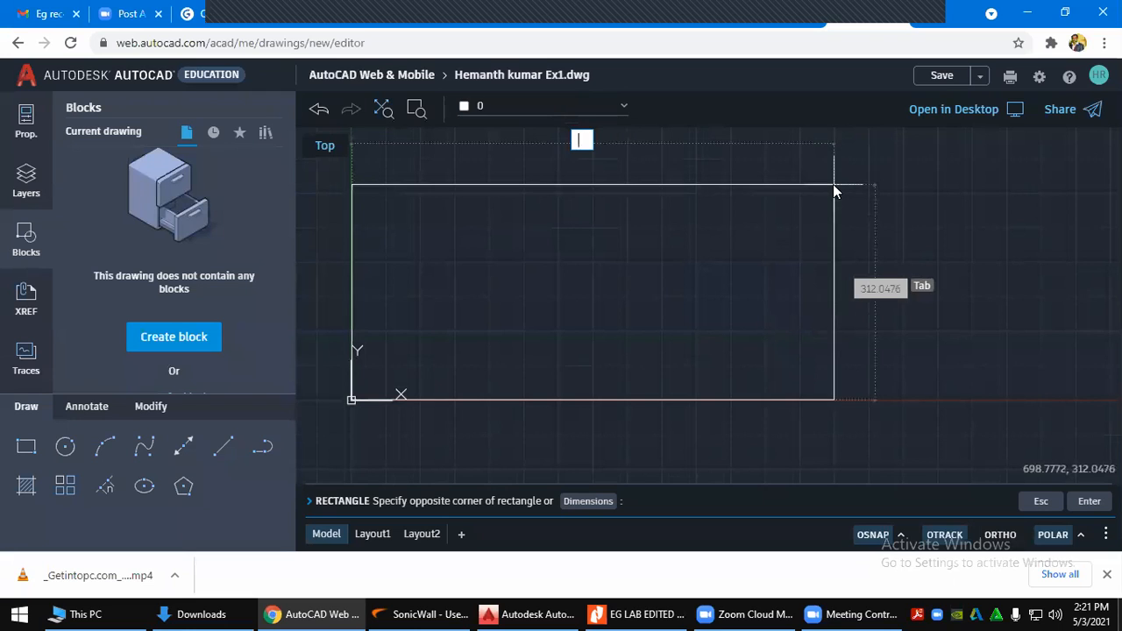
pyautogui.write('0')
pyautogui.press('Return')
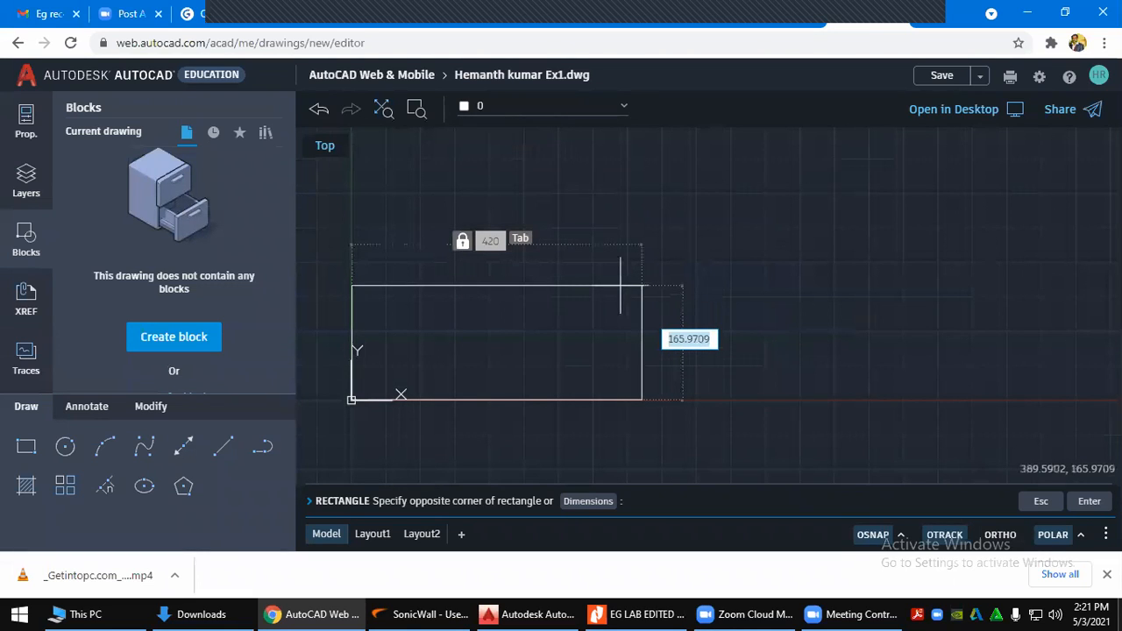
pyautogui.write('297')
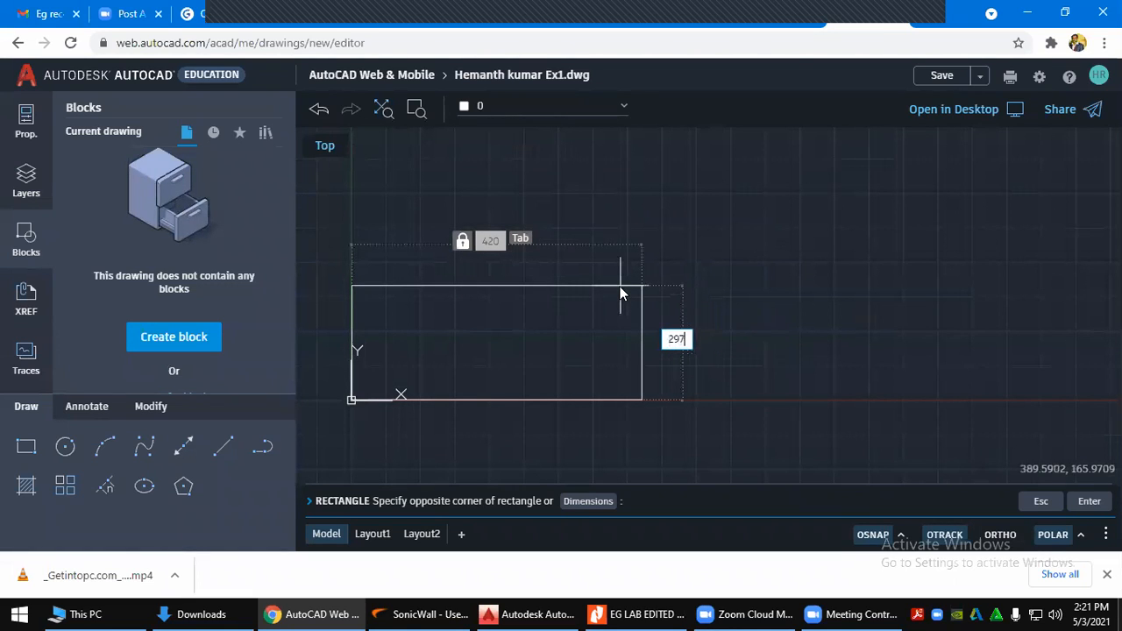
pyautogui.press('Return')
pyautogui.click(620, 285)
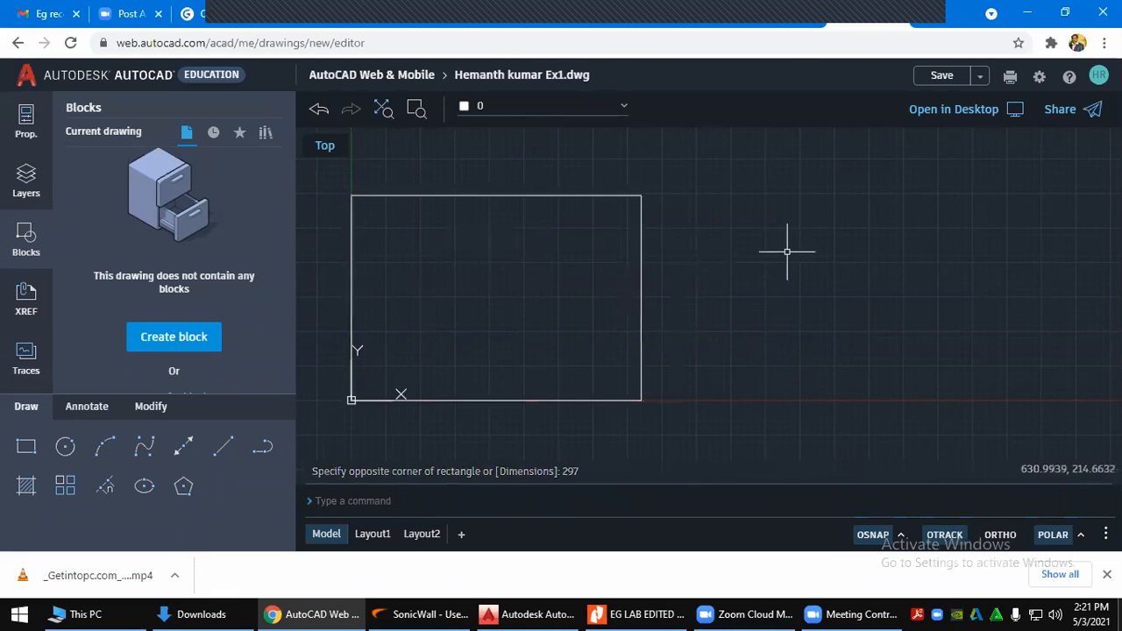
# Zoom to extents to fit the whole sheet, then bring up the reference sheet PDF
pyautogui.scroll(2, 531, 236)
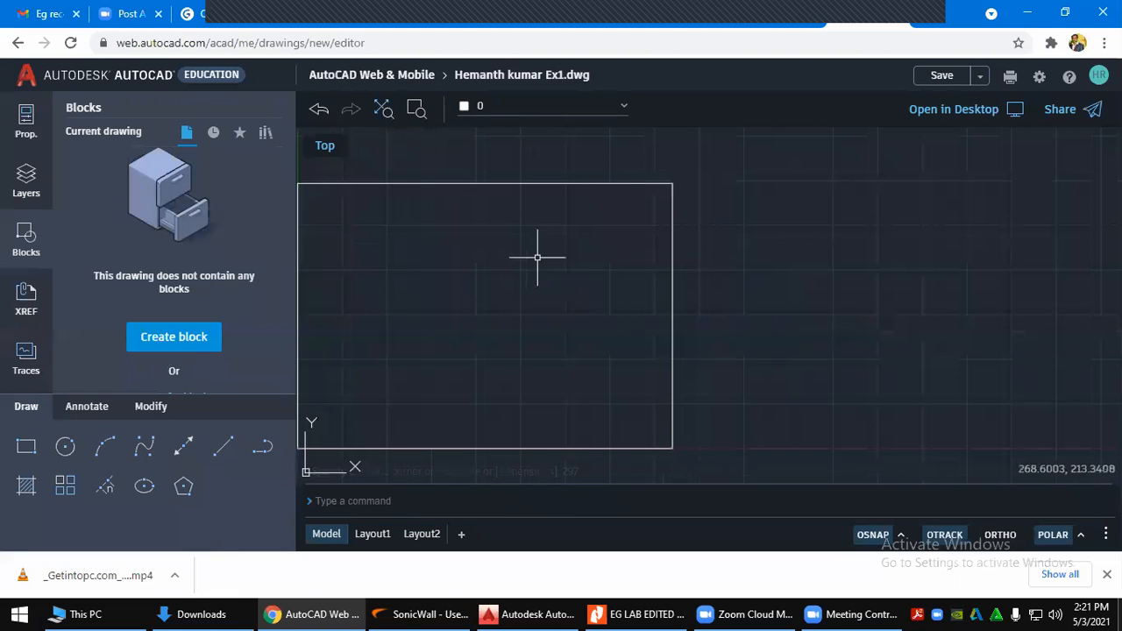
pyautogui.moveTo(538, 259); pyautogui.dragTo(655, 261, button='middle')
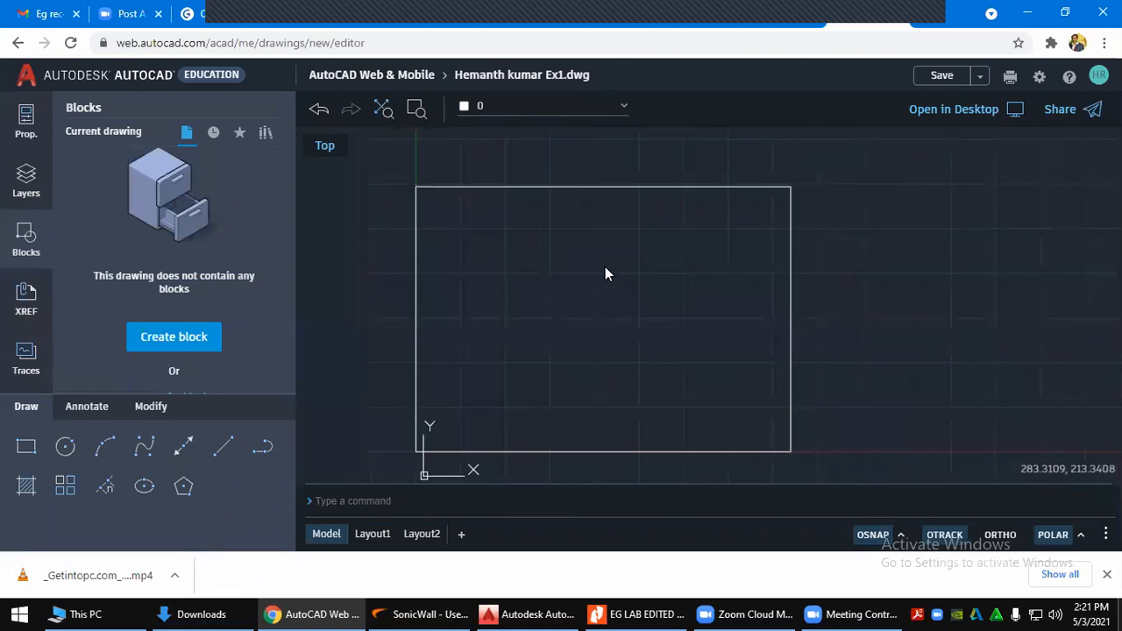
pyautogui.click(385, 112)
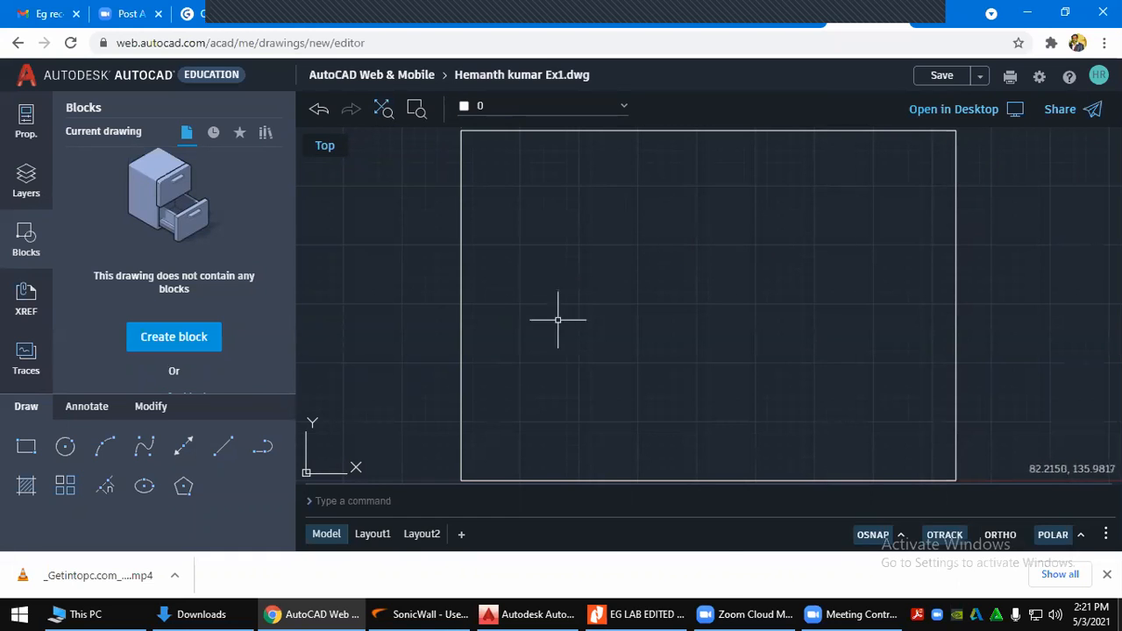
pyautogui.moveTo(600, 614)
pyautogui.click(637, 612)
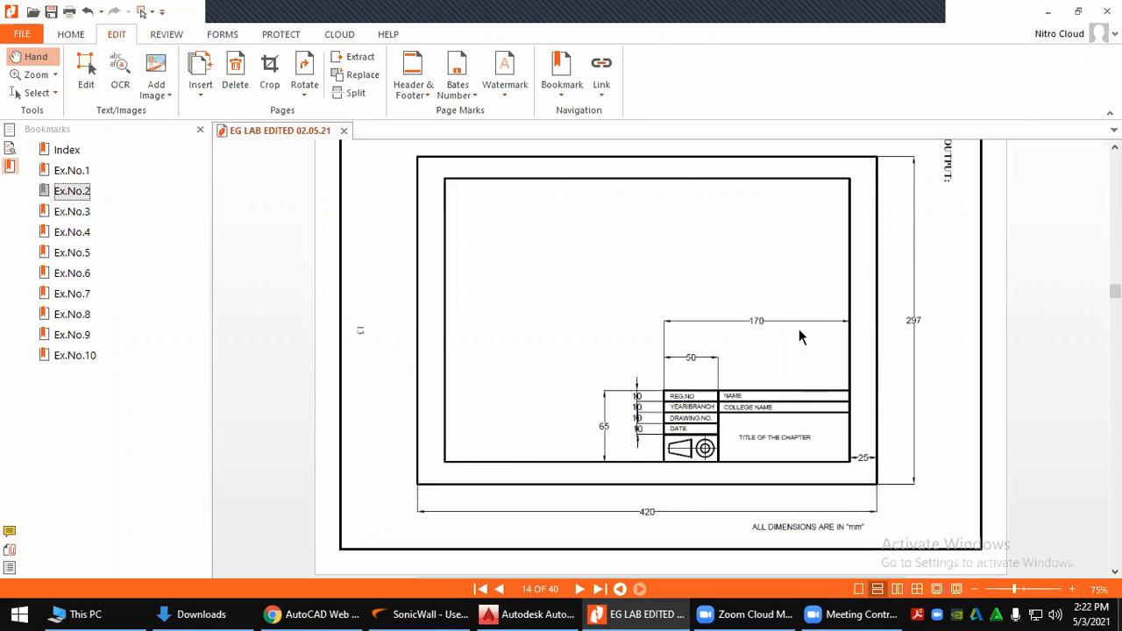
# Minimize the reference PDF and start the Offset command from the Modify tools
pyautogui.keyDown('ctrl'); pyautogui.scroll(1, 798, 329); pyautogui.keyUp('ctrl')
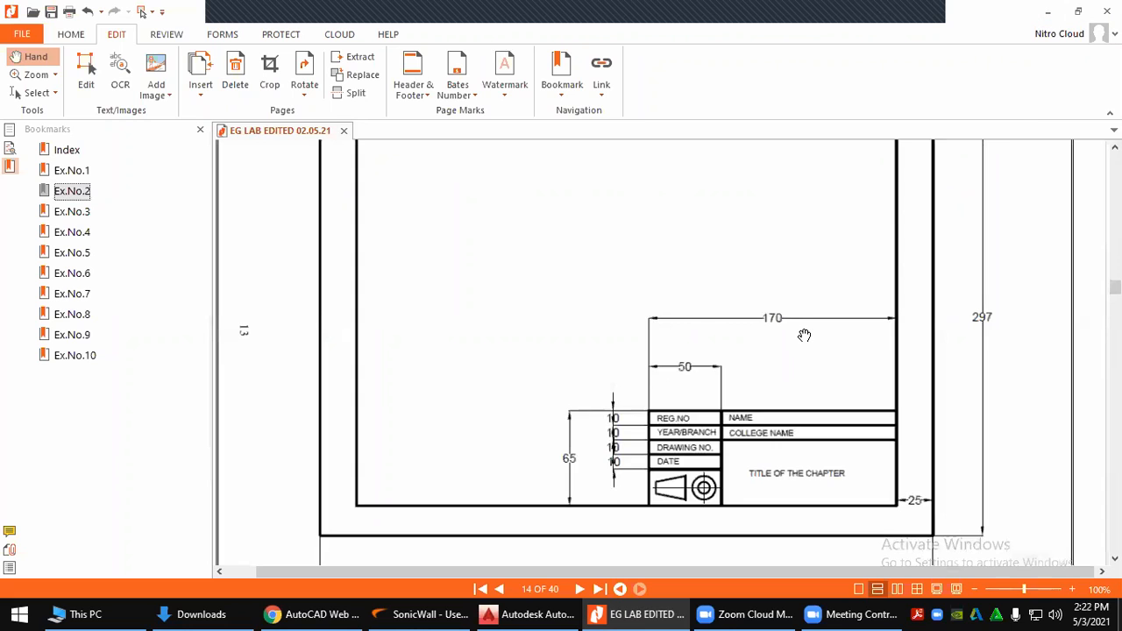
pyautogui.click(1047, 11)
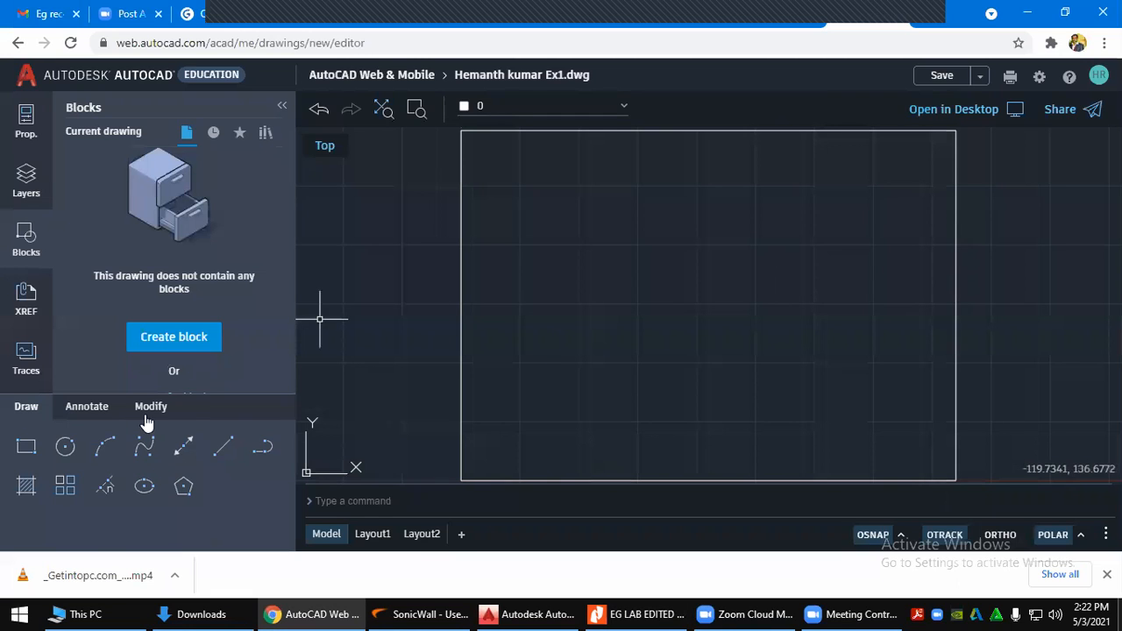
pyautogui.click(95, 412)
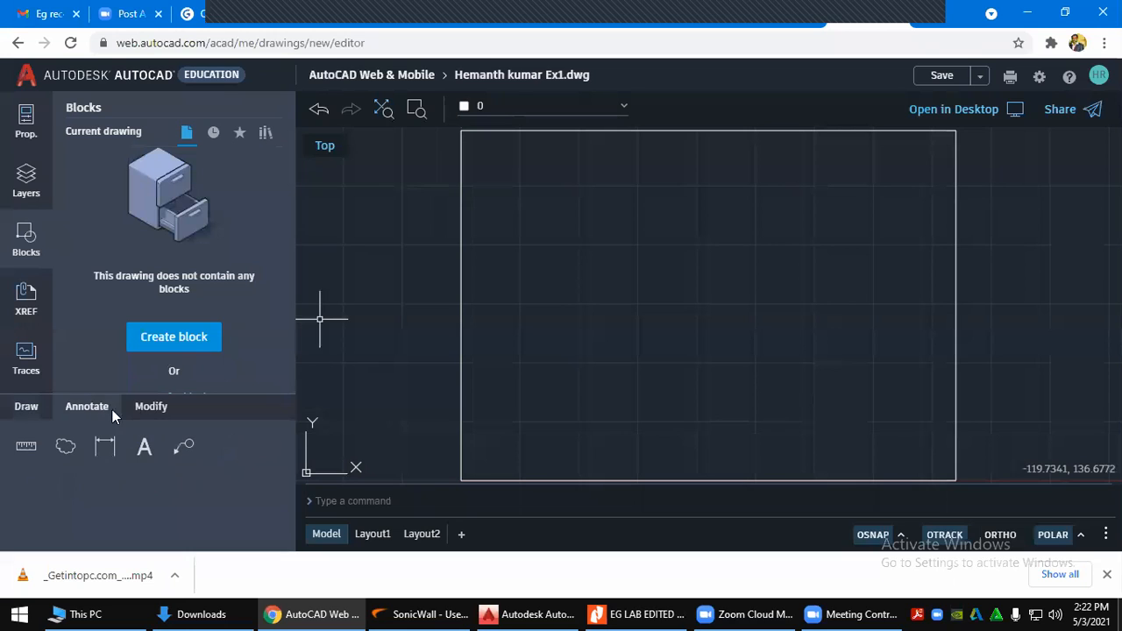
pyautogui.click(144, 410)
pyautogui.click(146, 487)
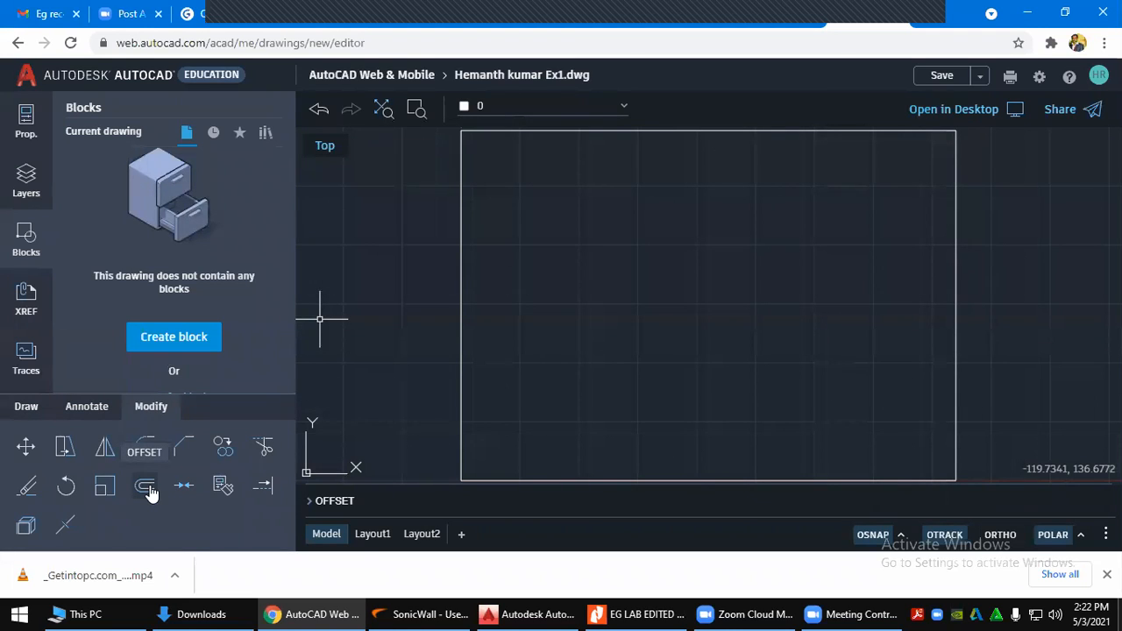
# Start a 25 mm offset of the sheet rectangle
pyautogui.click(145, 487)
pyautogui.press('Return')
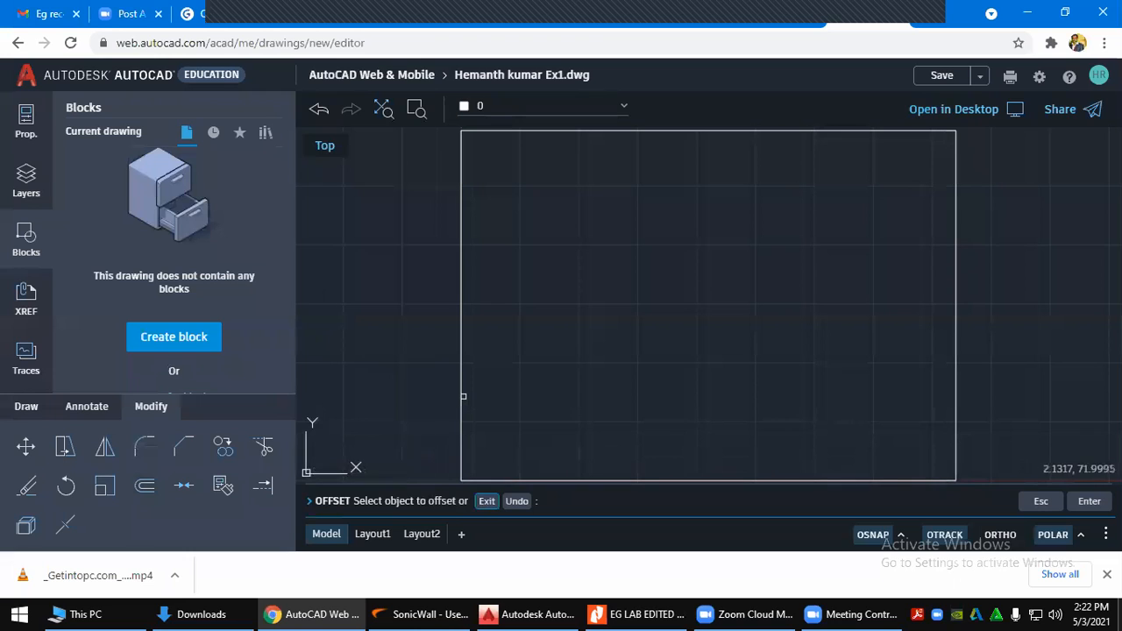
pyautogui.click(461, 385)
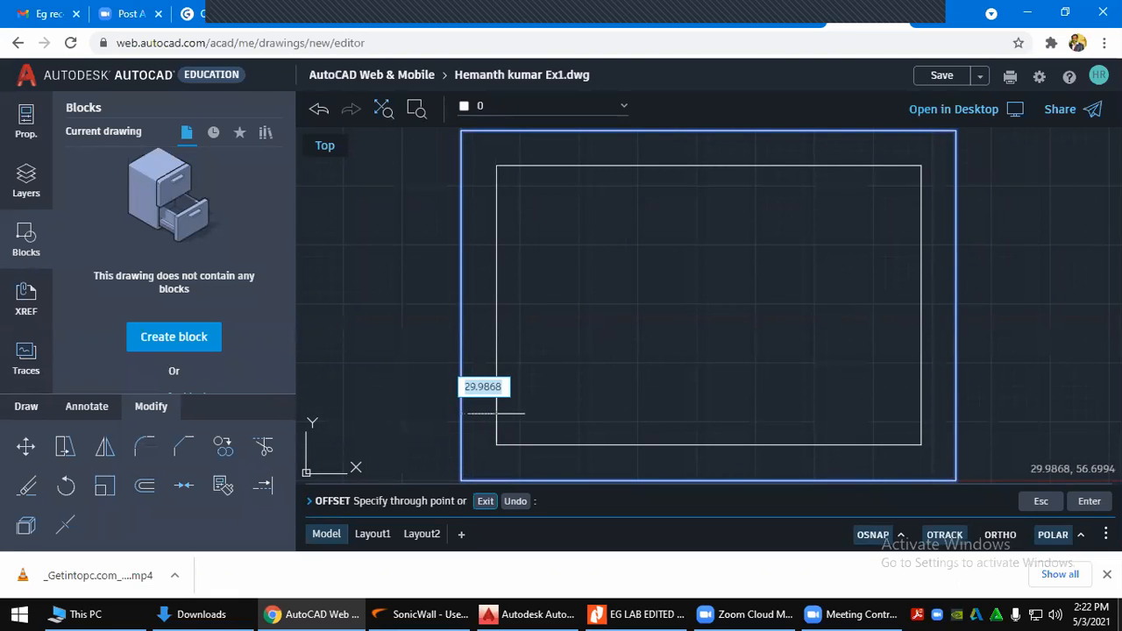
pyautogui.write('25')
pyautogui.press('Return')
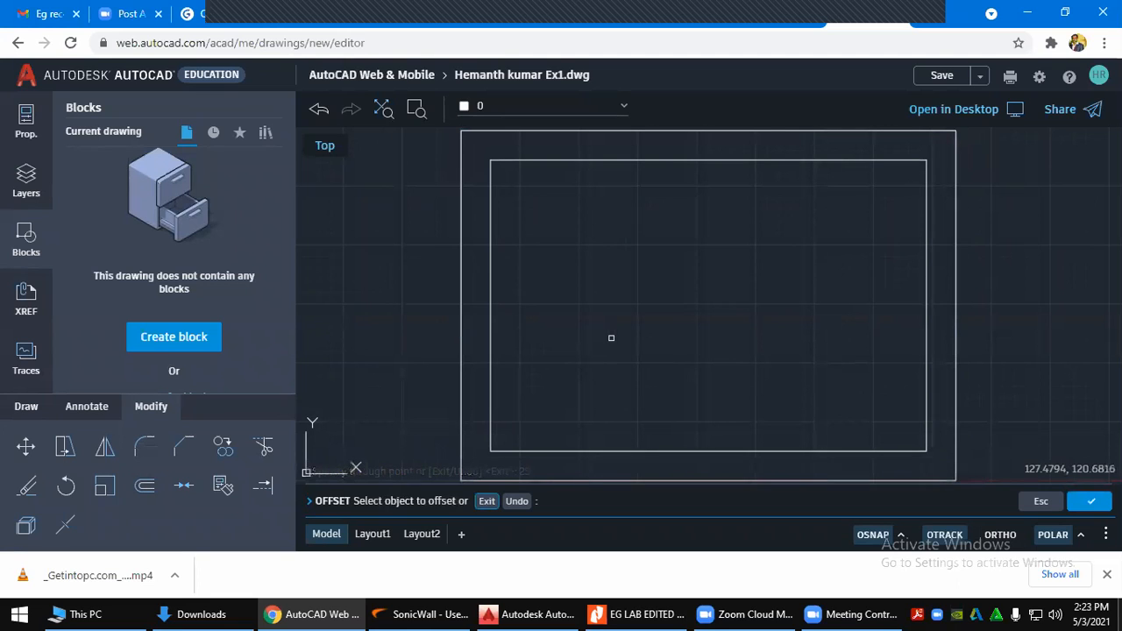
# Cancel the unfinished offset and bring up the reference title-block PDF
pyautogui.press('Escape')
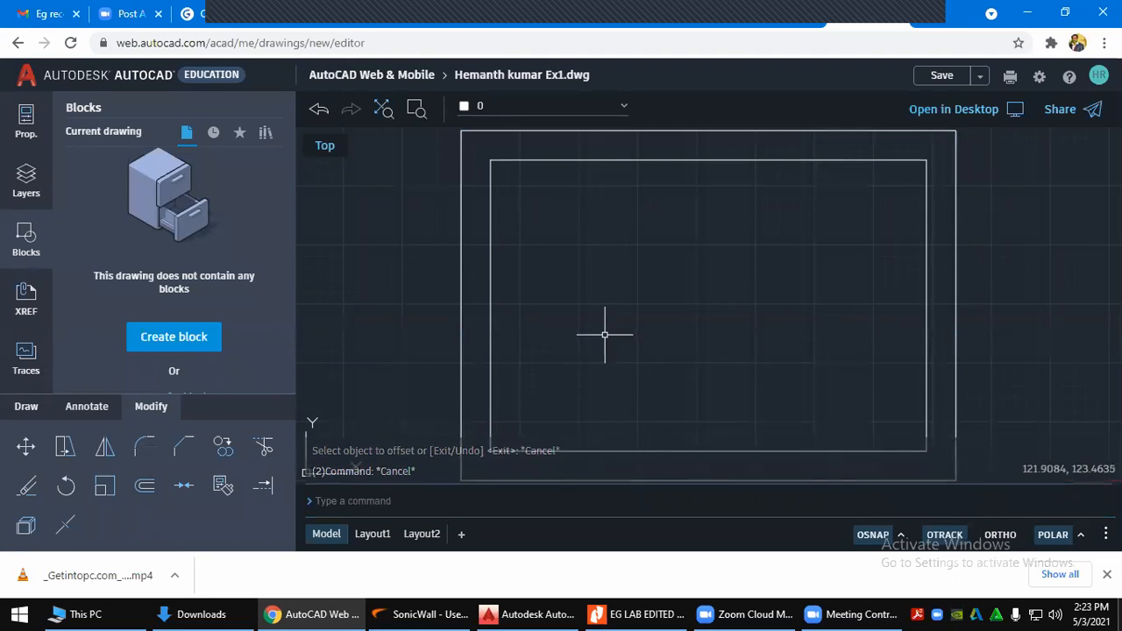
pyautogui.press('Escape')
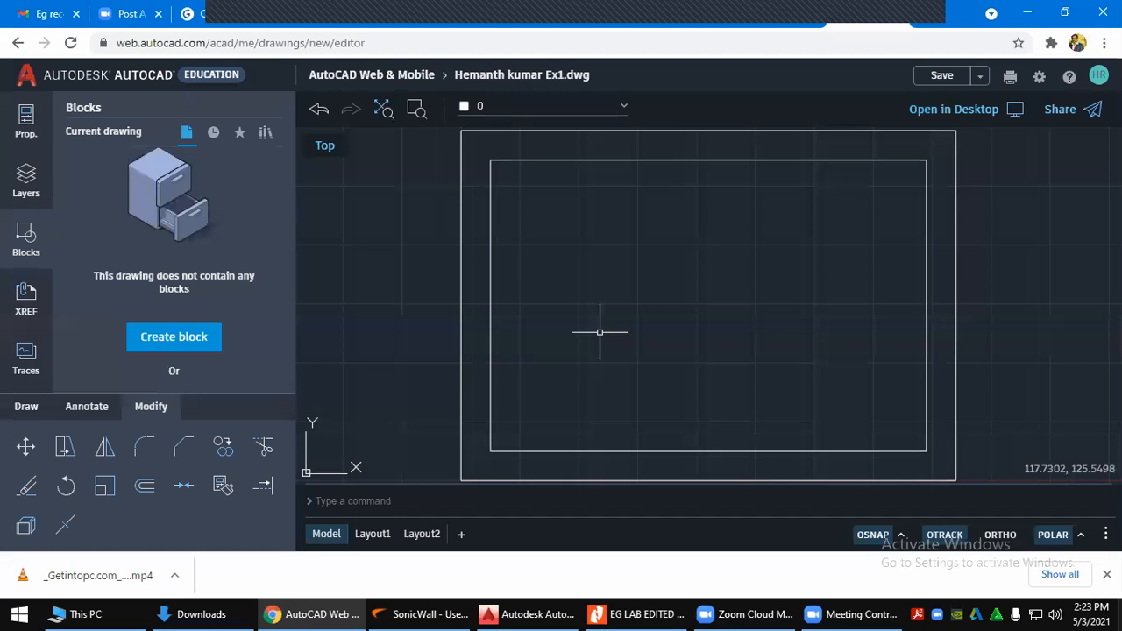
pyautogui.hotkey('alt', 'Tab')
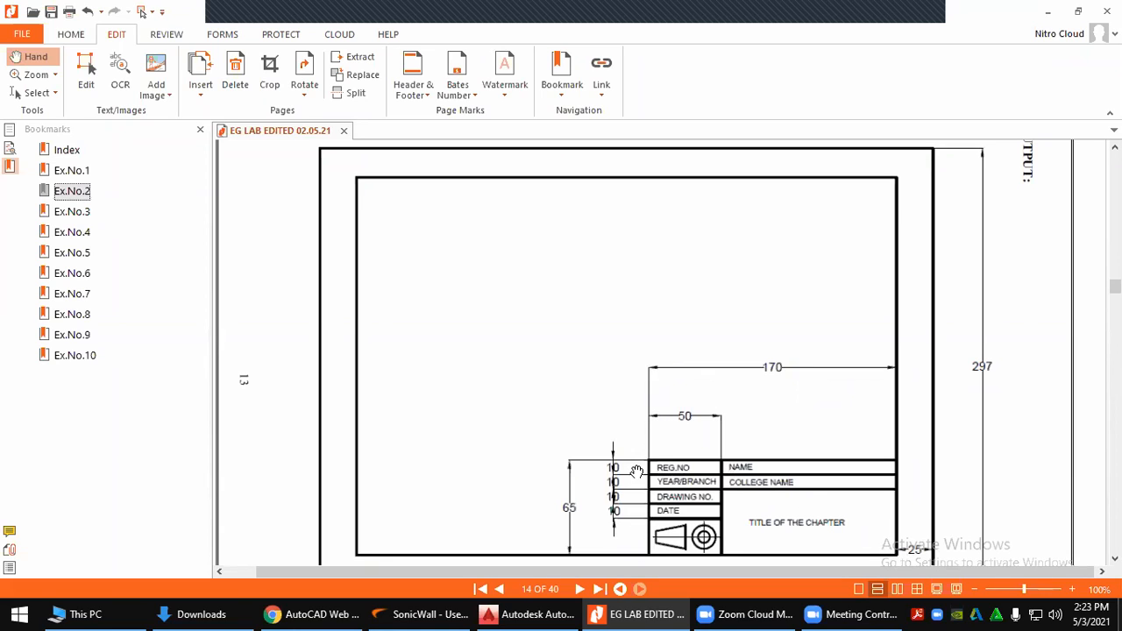
# Zoom the reference PDF to 150% on the 170×65 title block
pyautogui.click(579, 524)
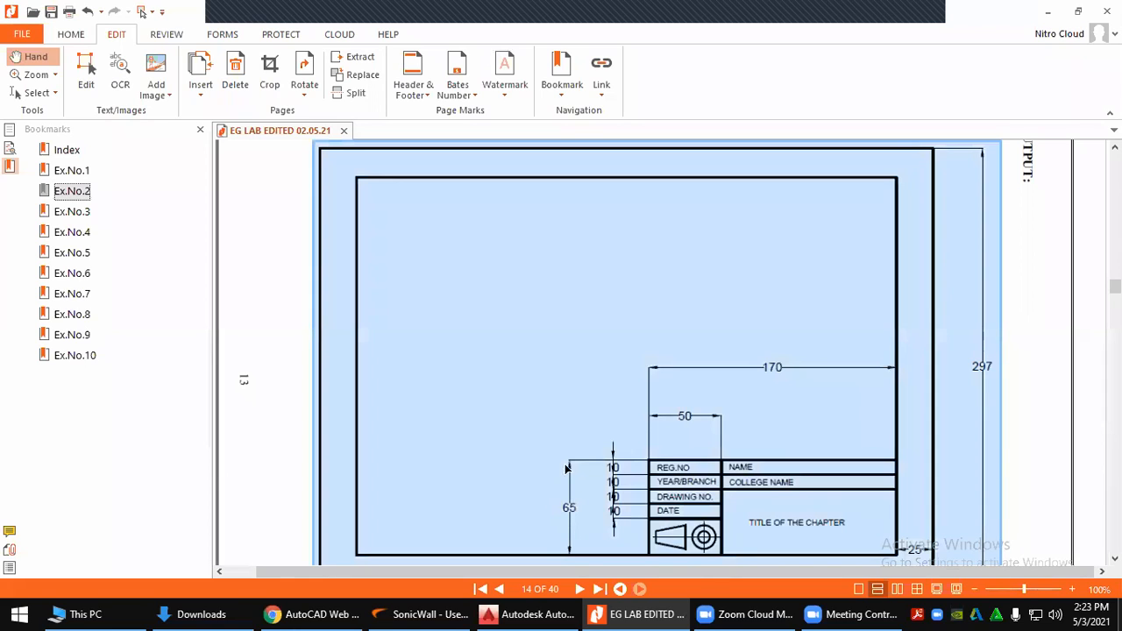
pyautogui.click(745, 384)
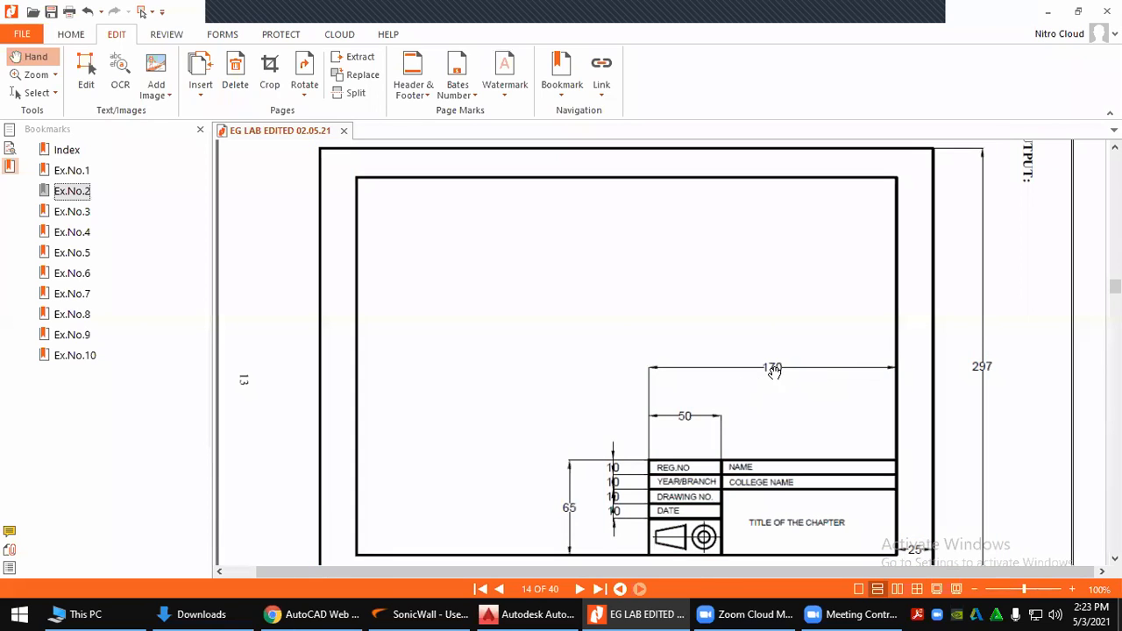
pyautogui.scroll(-1, 791, 396)
pyautogui.keyDown('ctrl'); pyautogui.scroll(1, 775, 355); pyautogui.keyUp('ctrl')
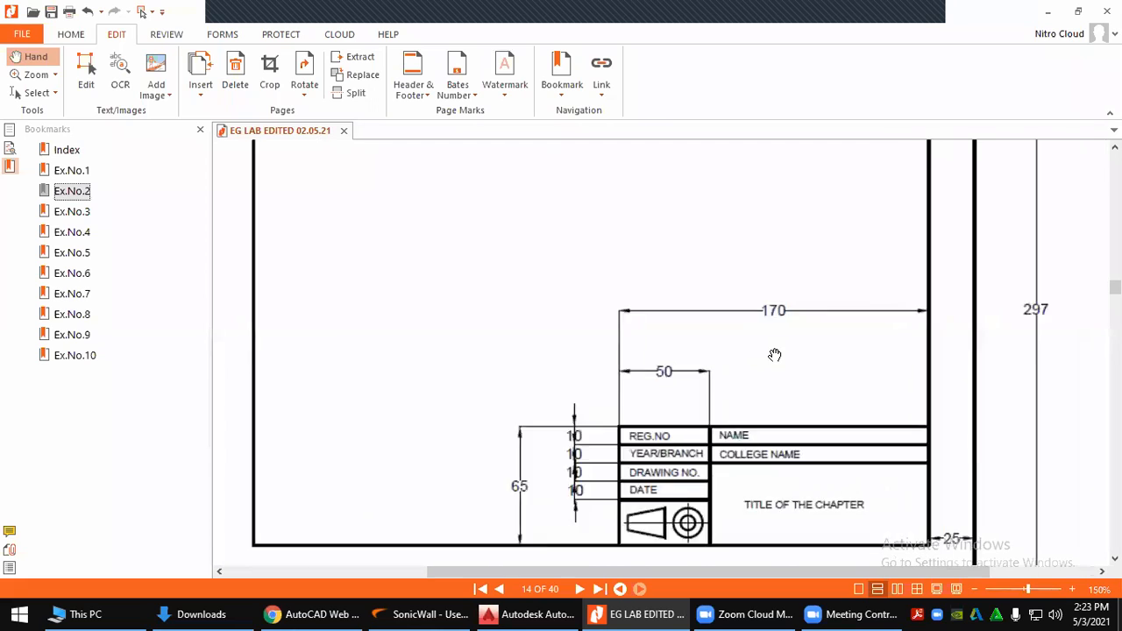
pyautogui.scroll(-2, 783, 389)
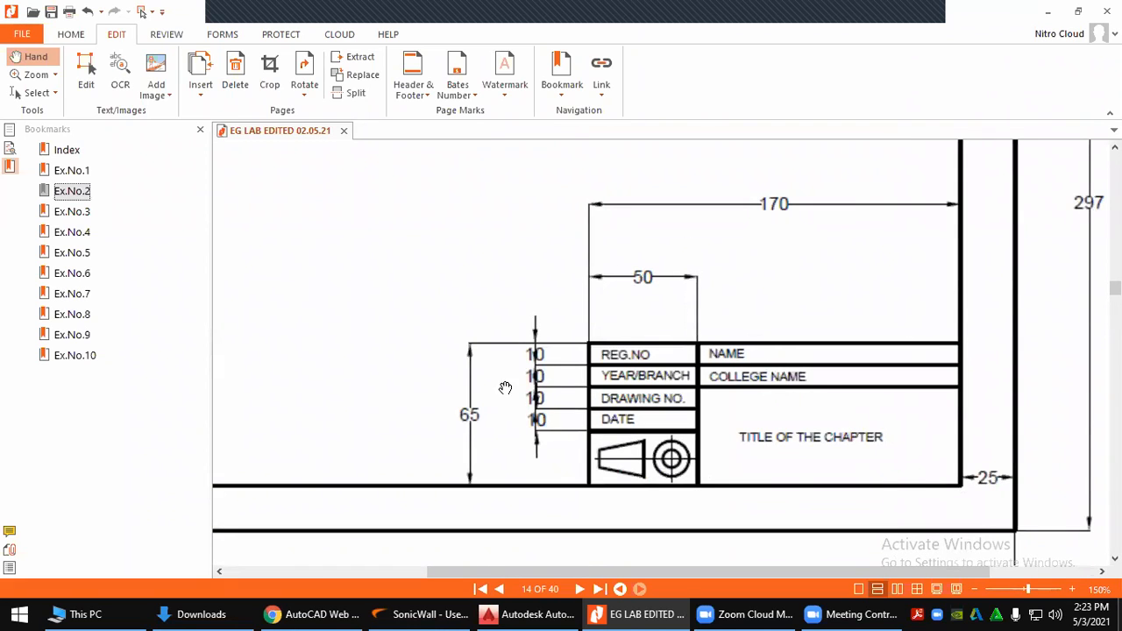
# Return to AutoCAD Web and start the Rectangle command from the Draw tools
pyautogui.hotkey('alt', 'Tab')
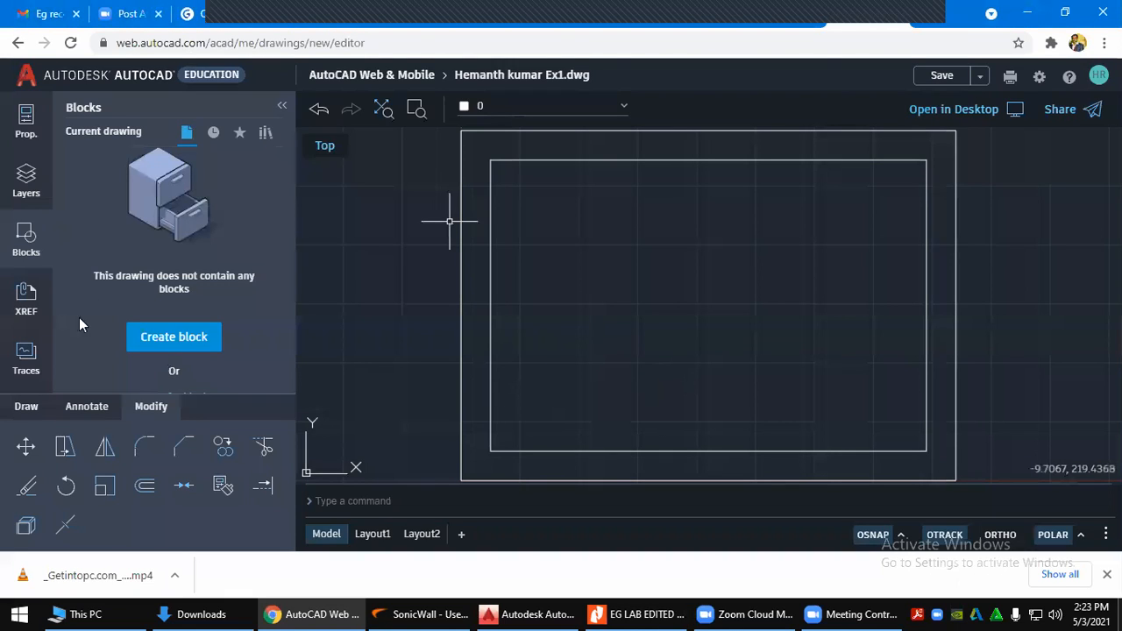
pyautogui.click(41, 406)
pyautogui.click(30, 449)
pyautogui.click(33, 409)
pyautogui.click(27, 448)
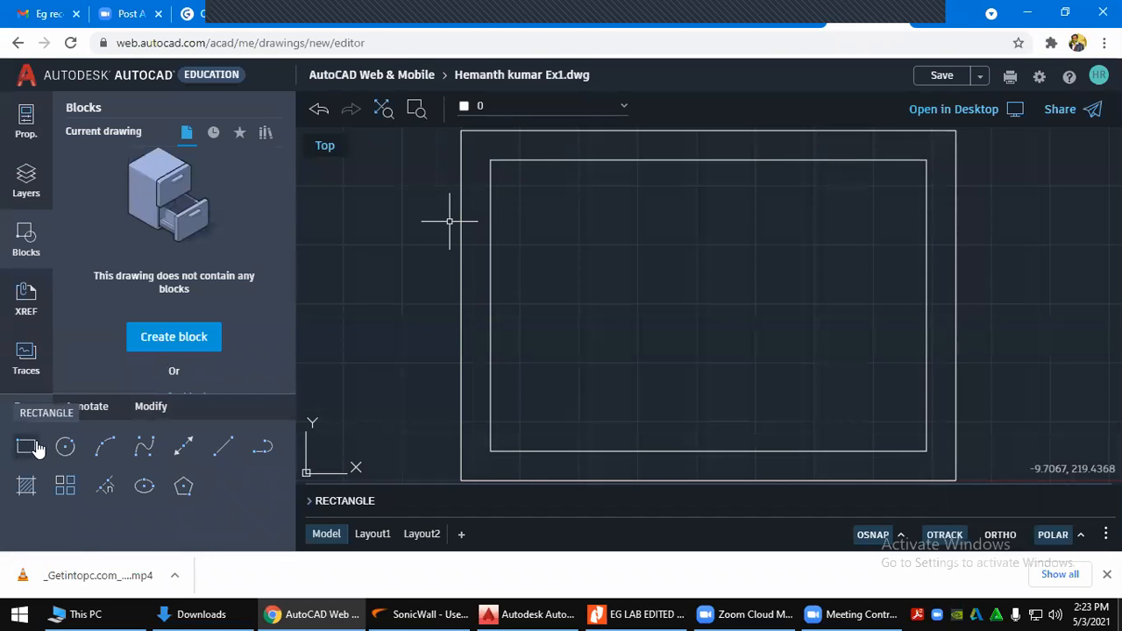
pyautogui.click(27, 448)
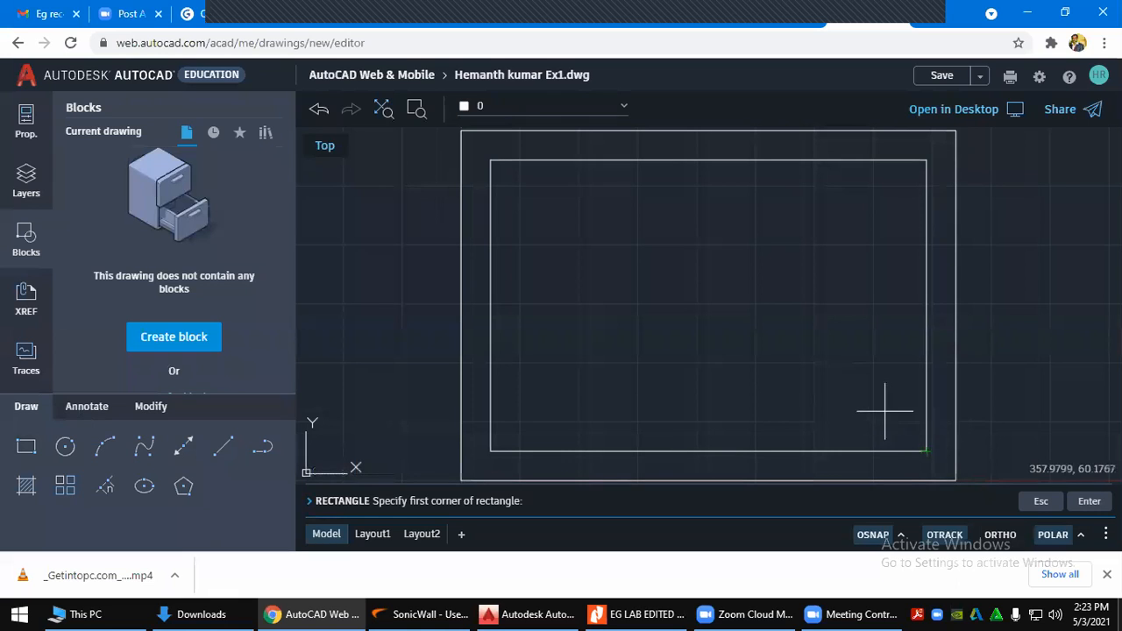
pyautogui.click(901, 535)
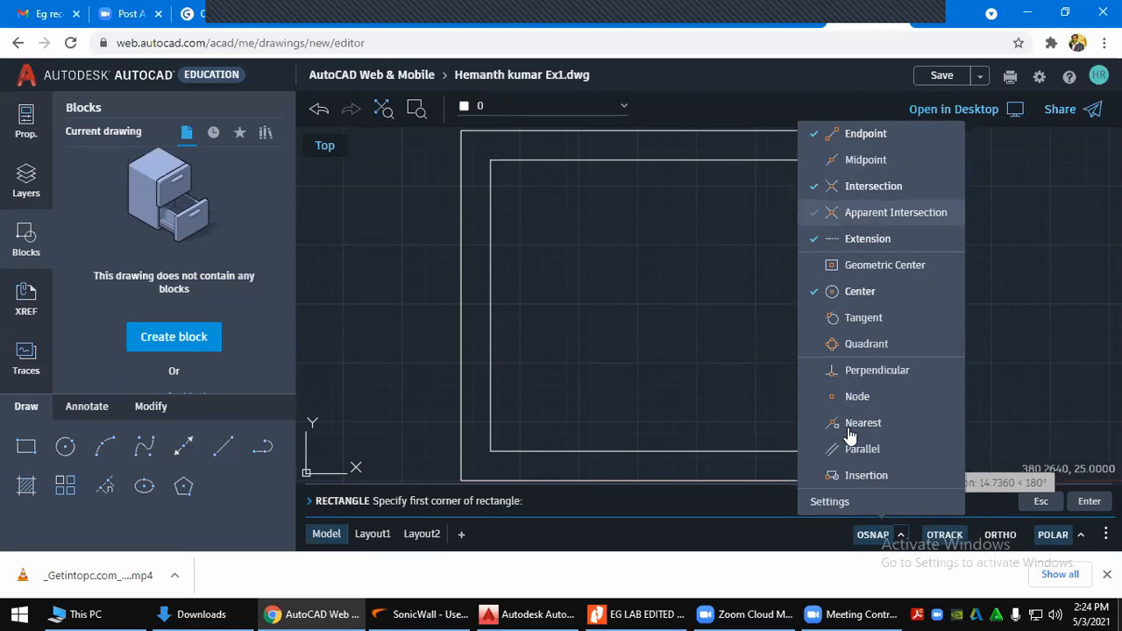
pyautogui.press('Escape')
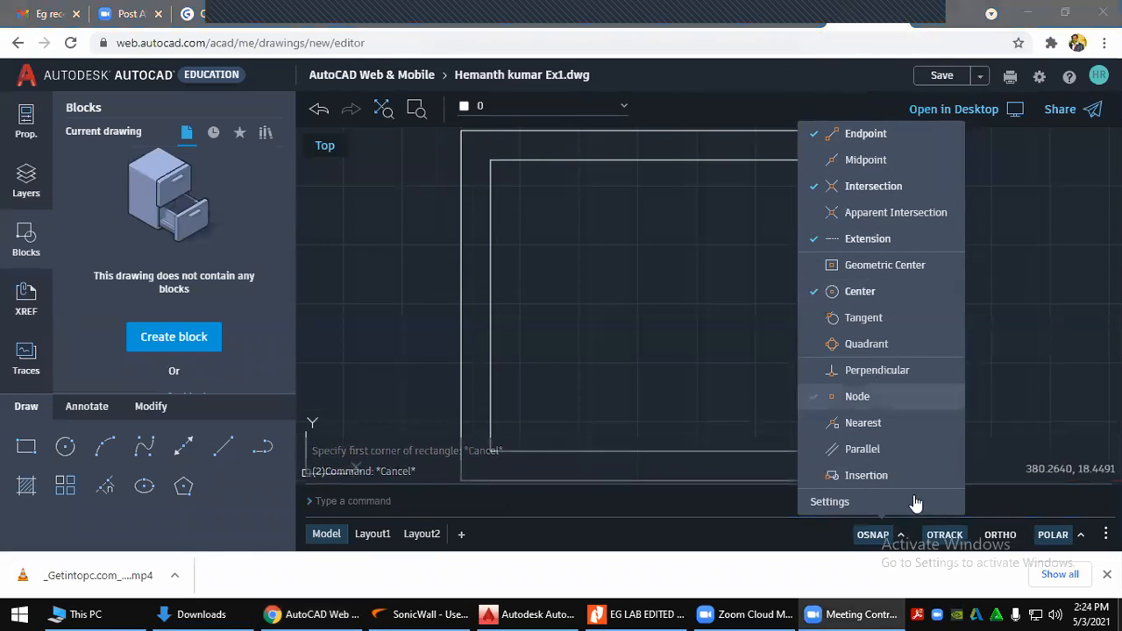
pyautogui.click(901, 535)
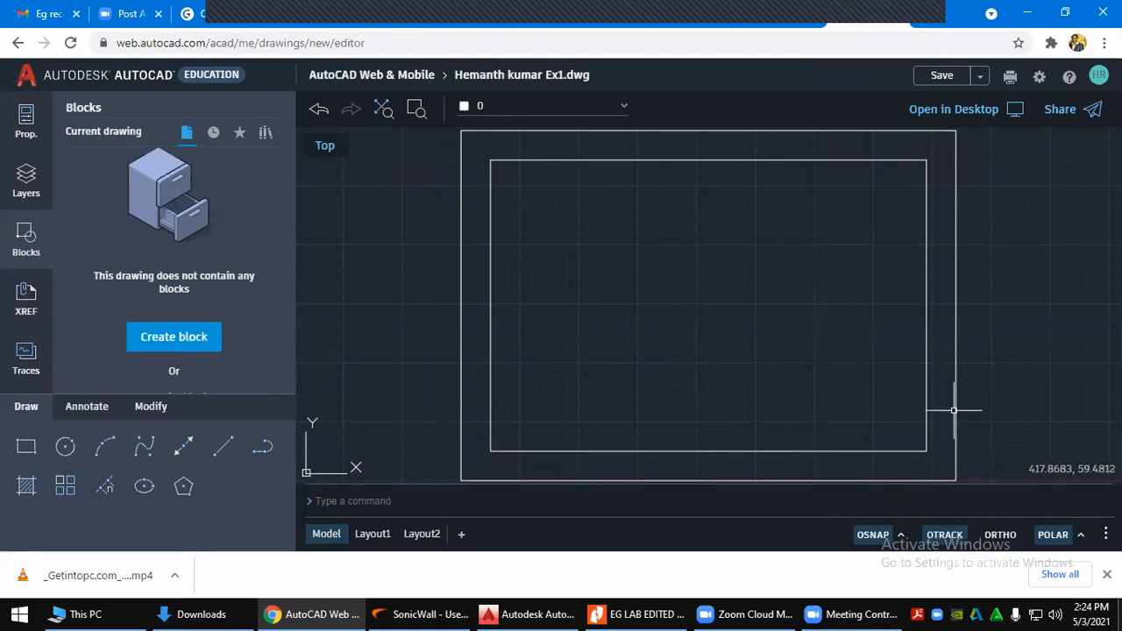
# Draw a 170 × 65 rectangle anchored at the inner border's lower-right corner
pyautogui.click(26, 447)
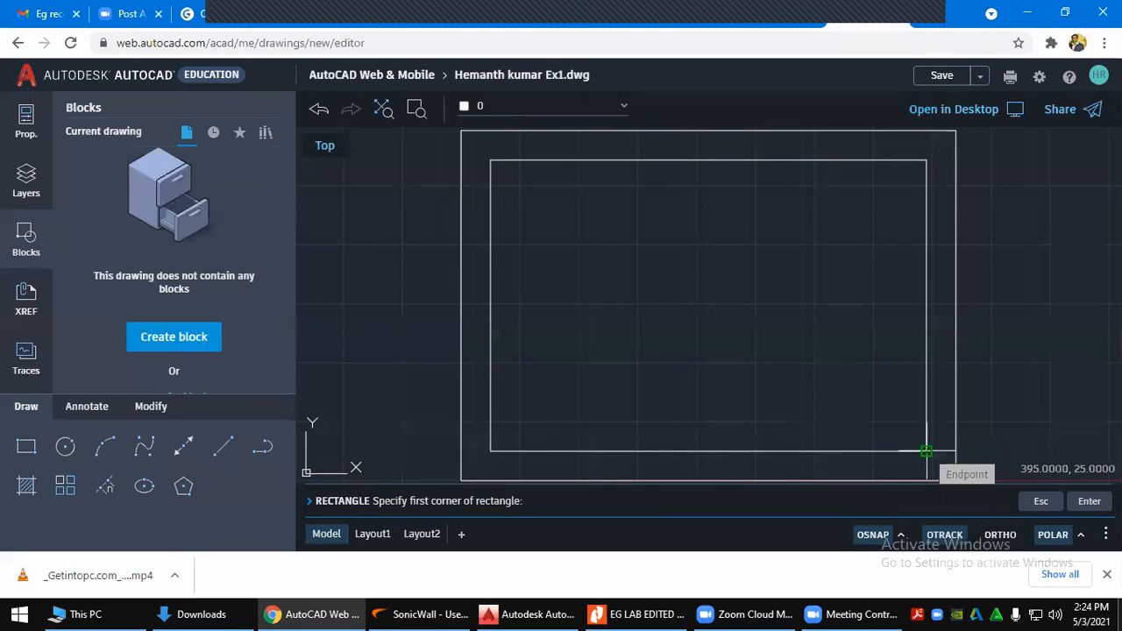
pyautogui.click(873, 535)
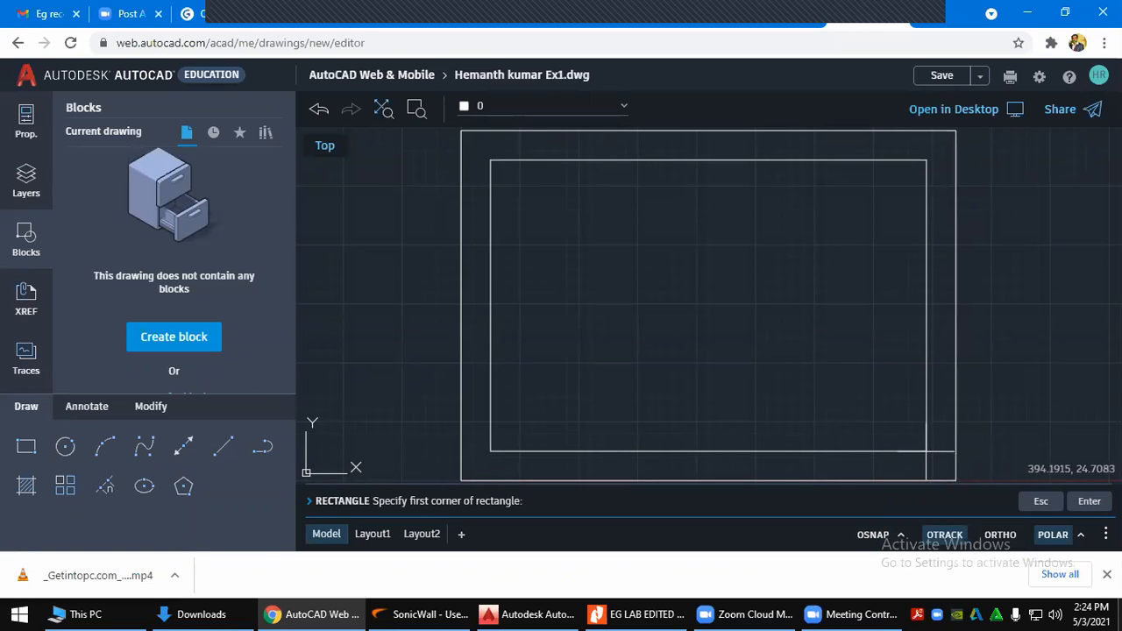
pyautogui.click(872, 536)
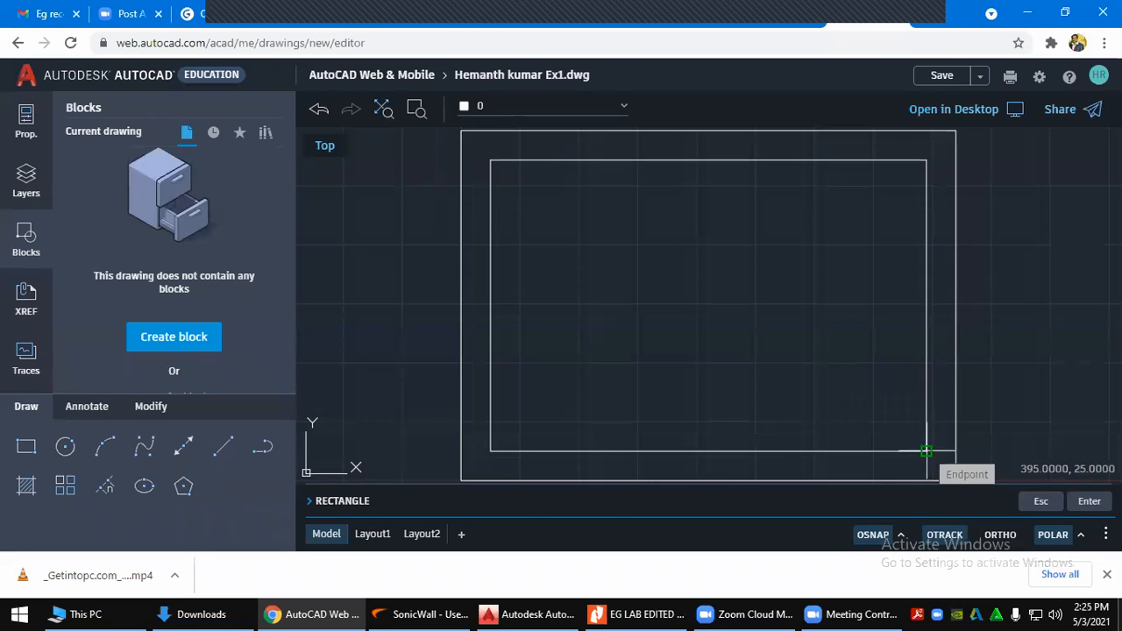
pyautogui.click(926, 452)
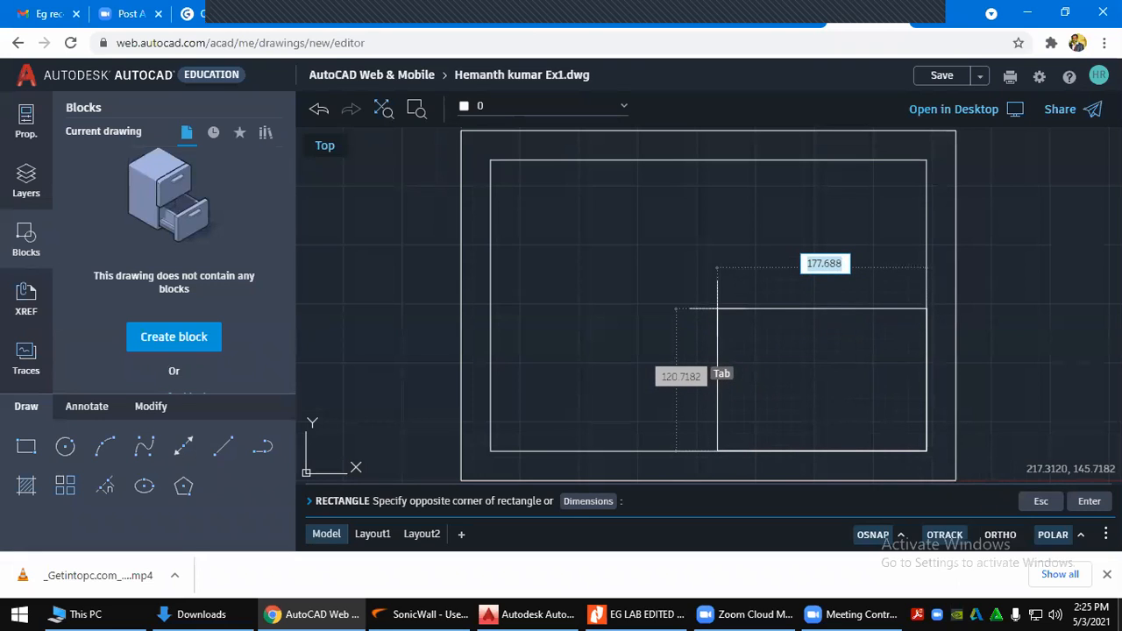
pyautogui.click(640, 613)
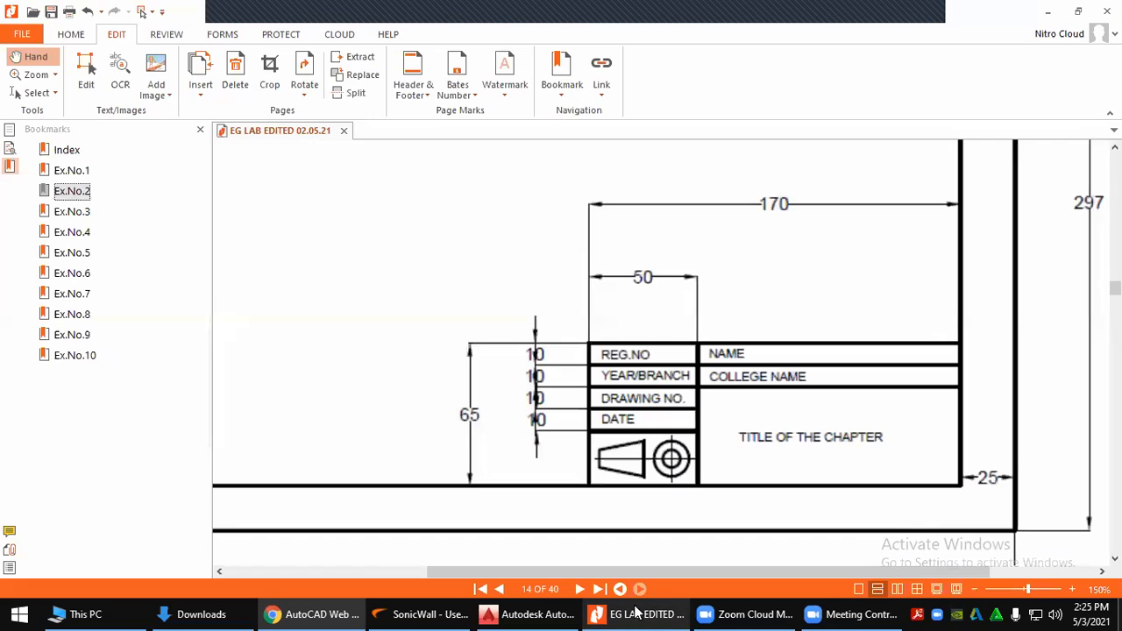
pyautogui.click(637, 613)
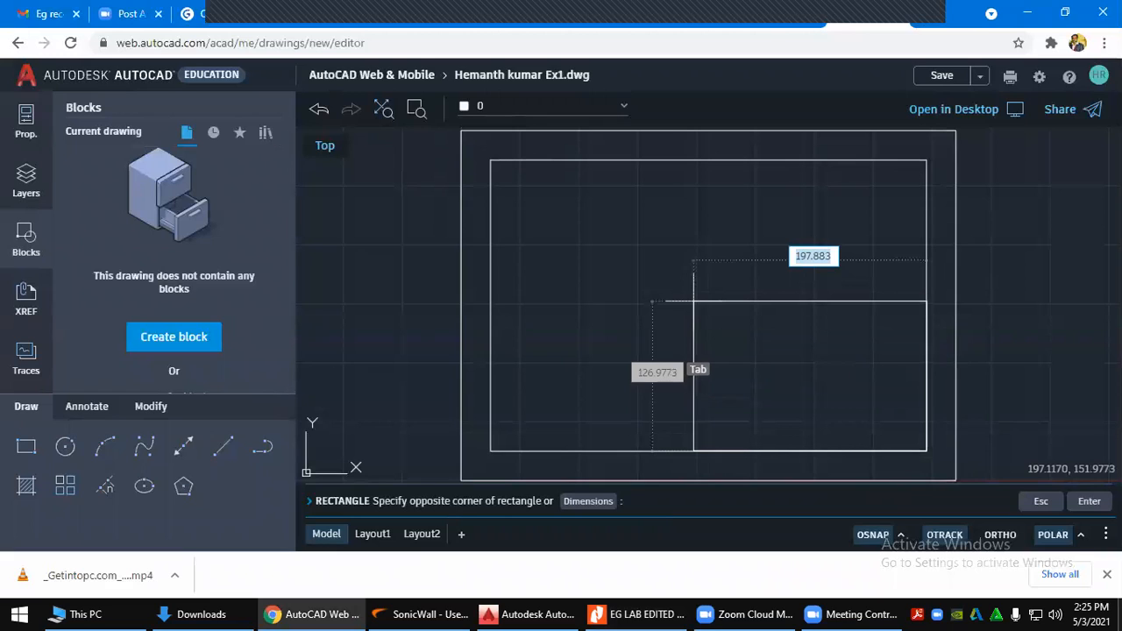
pyautogui.write('170')
pyautogui.press('Tab')
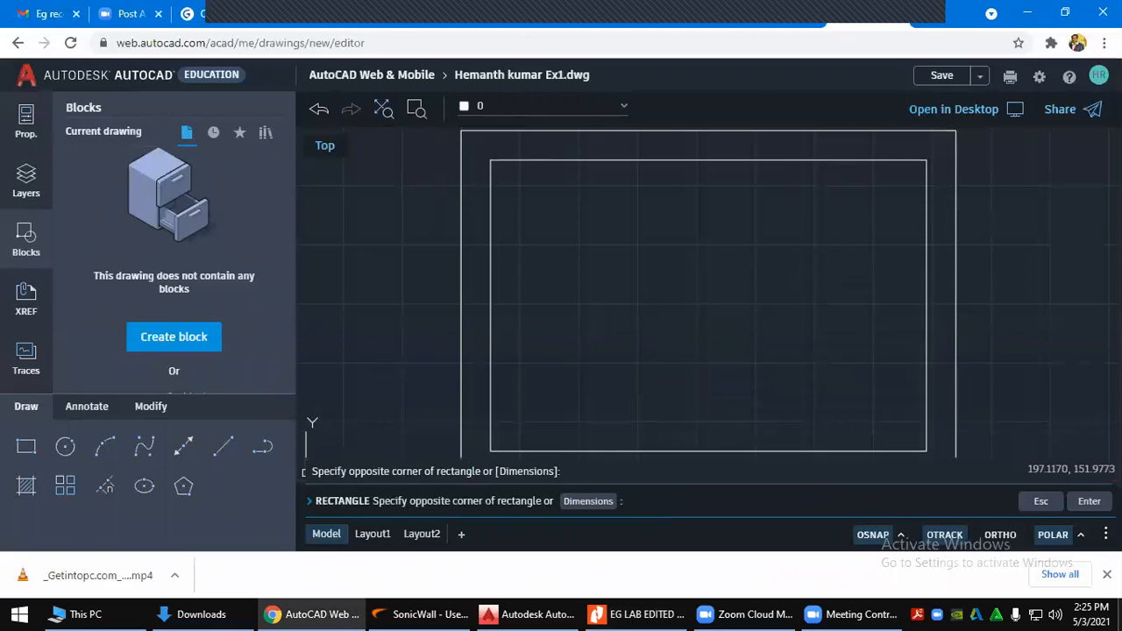
pyautogui.write('65')
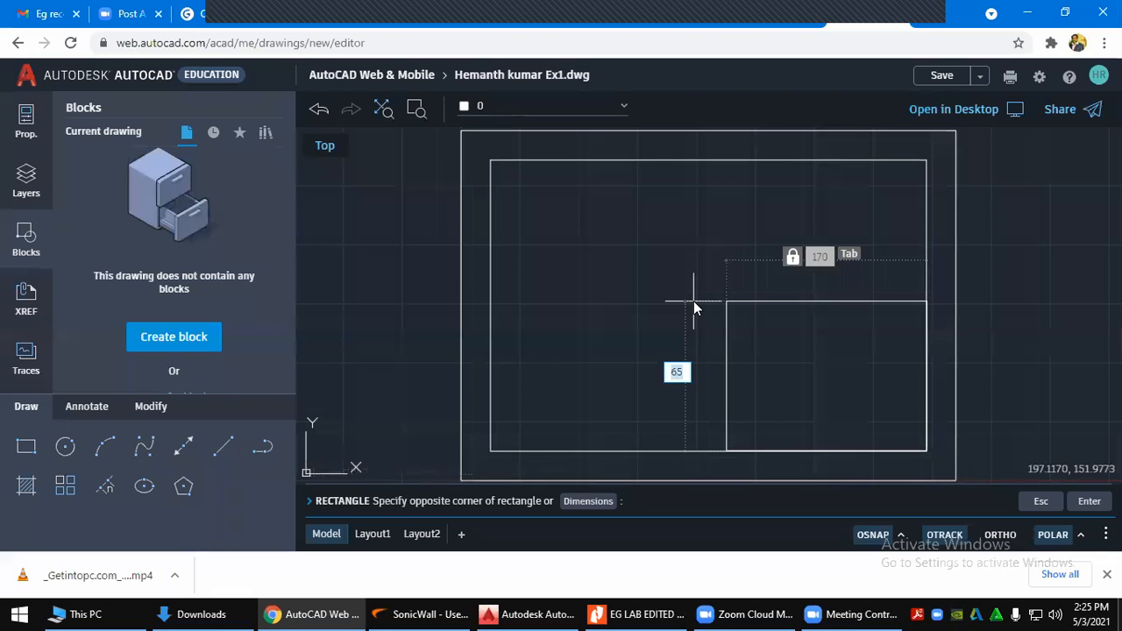
pyautogui.press('Return')
pyautogui.click(691, 302)
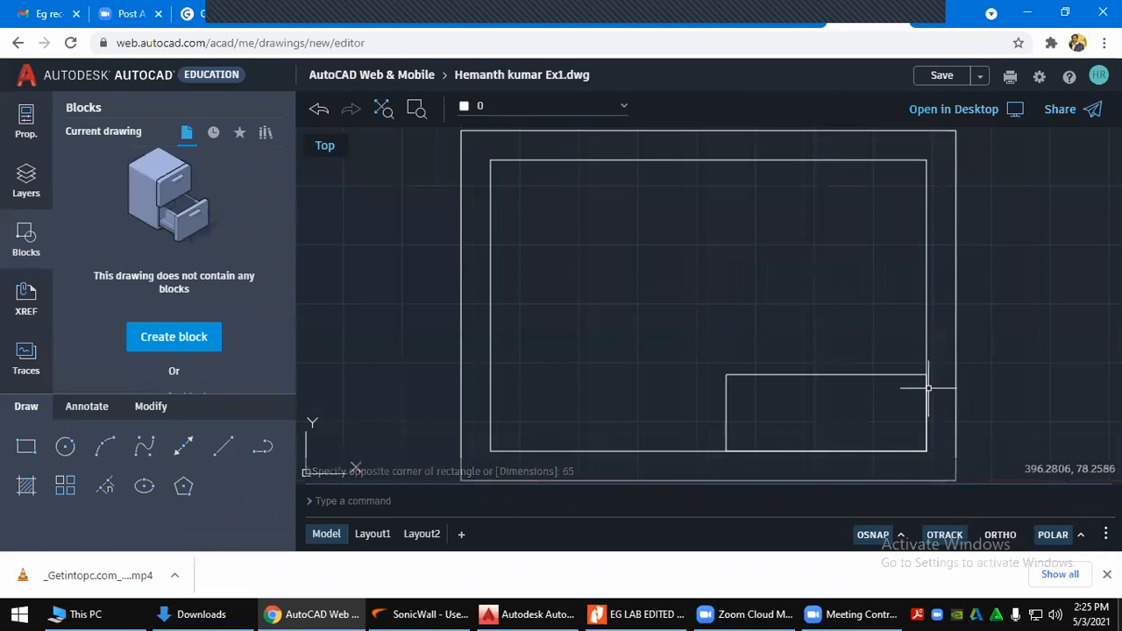
# Pan the view to centre the new title block, then switch to the reference PDF
pyautogui.scroll(3, 845, 388)
pyautogui.moveTo(830, 401)
pyautogui.mouseDown(button='middle')
pyautogui.moveTo(777, 283)
pyautogui.moveTo(759, 258)
pyautogui.moveTo(747, 265)
pyautogui.mouseUp(button='middle')
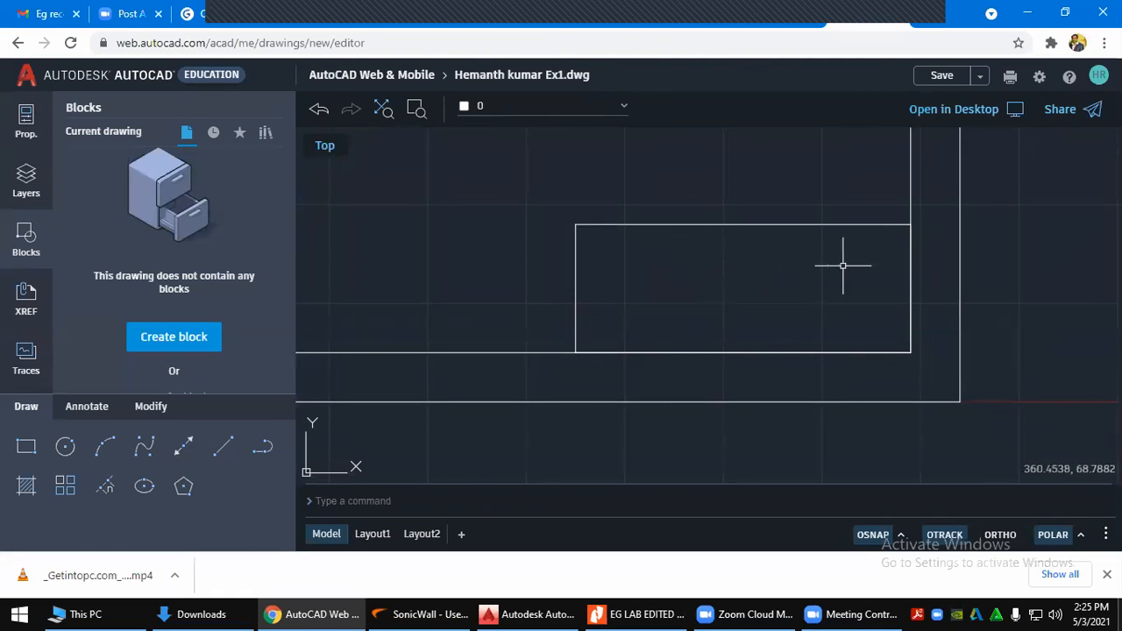
pyautogui.scroll(-1, 839, 275)
pyautogui.moveTo(826, 282); pyautogui.dragTo(697, 289, button='middle')
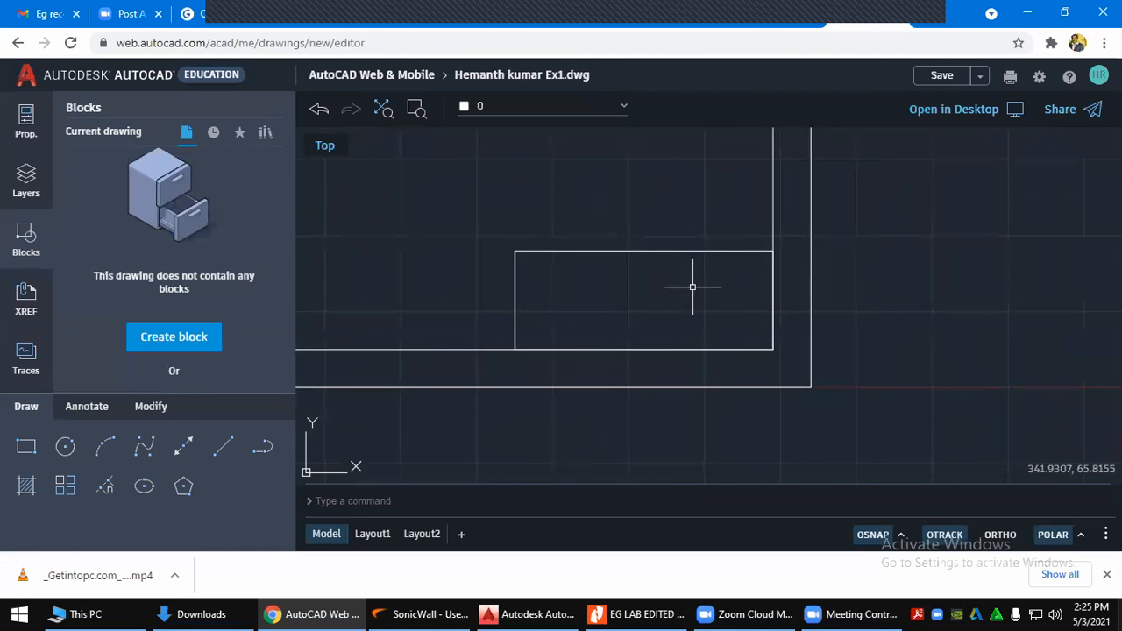
pyautogui.hotkey('alt', 'Tab')
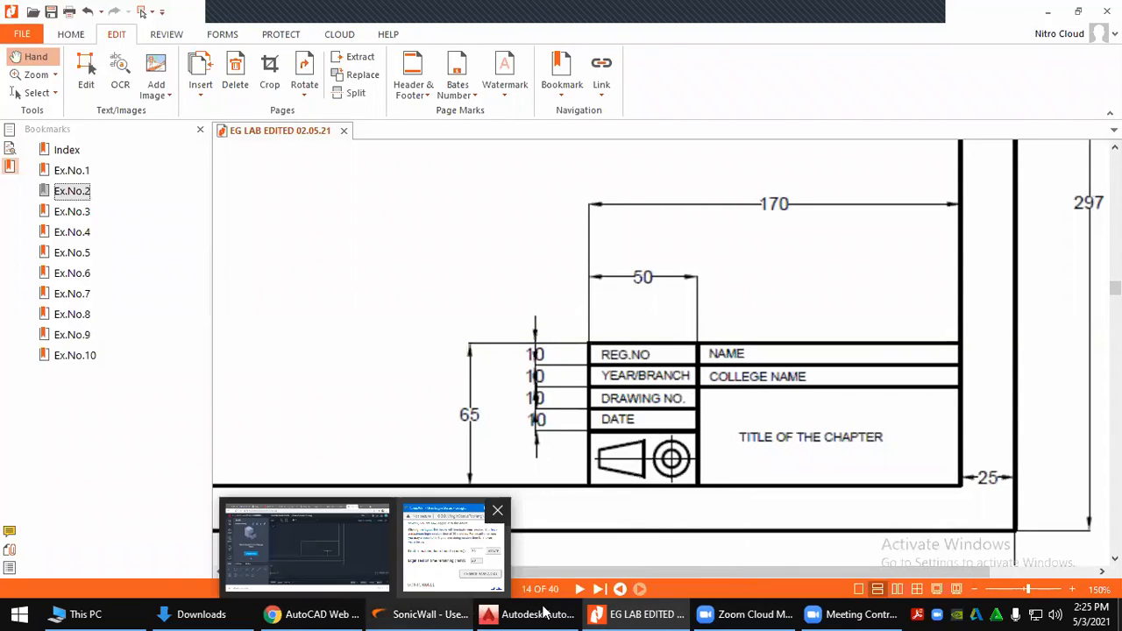
# Leave Nitro's reference sheet and bring the AutoCAD Web Ex1 drawing back from the taskbar
pyautogui.moveTo(506, 614)
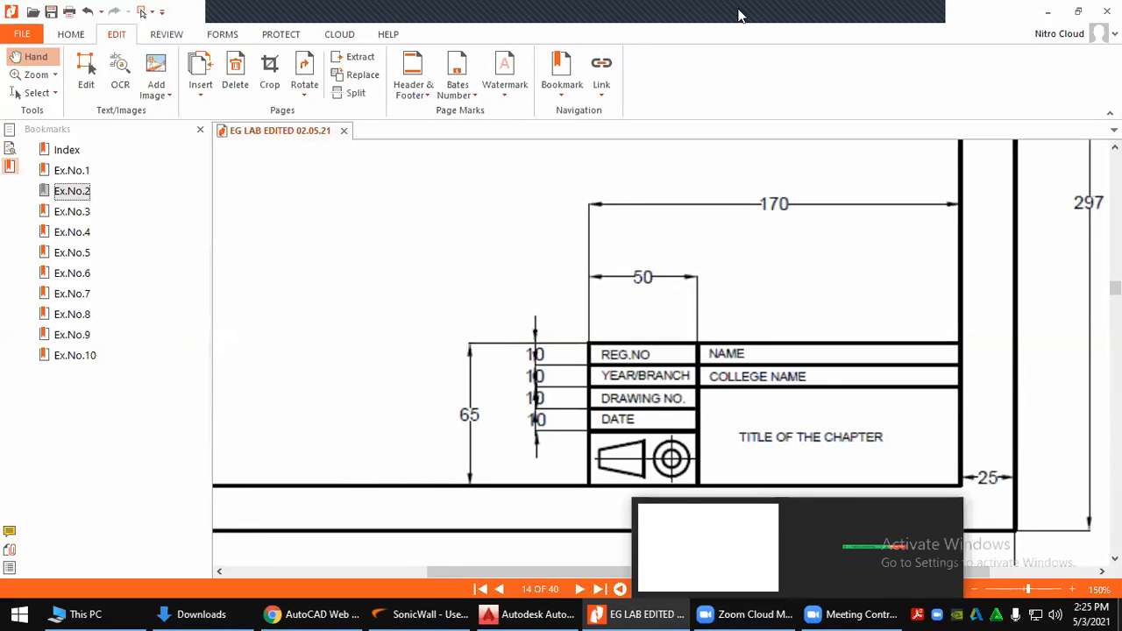
pyautogui.moveTo(850, 27)
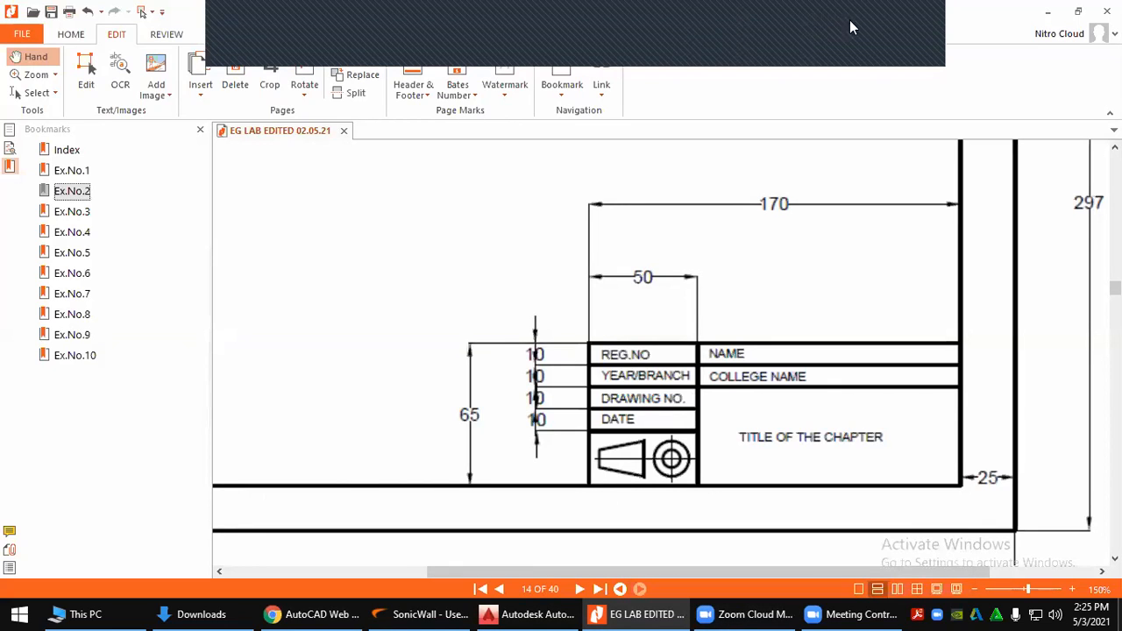
pyautogui.click(936, 23)
pyautogui.click(905, 52)
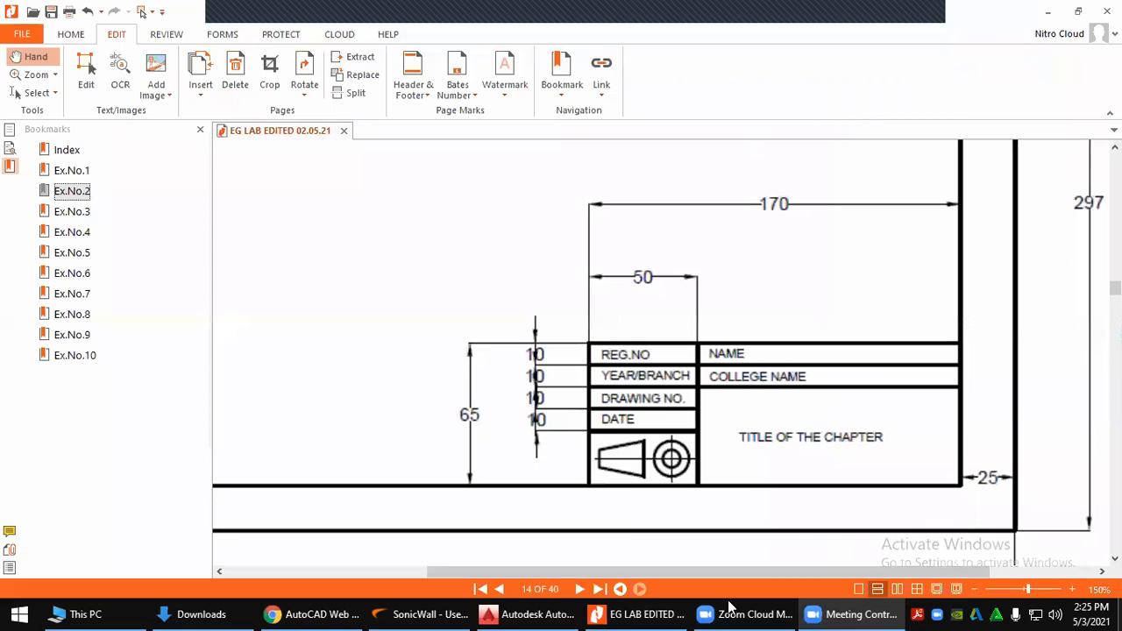
pyautogui.moveTo(544, 614)
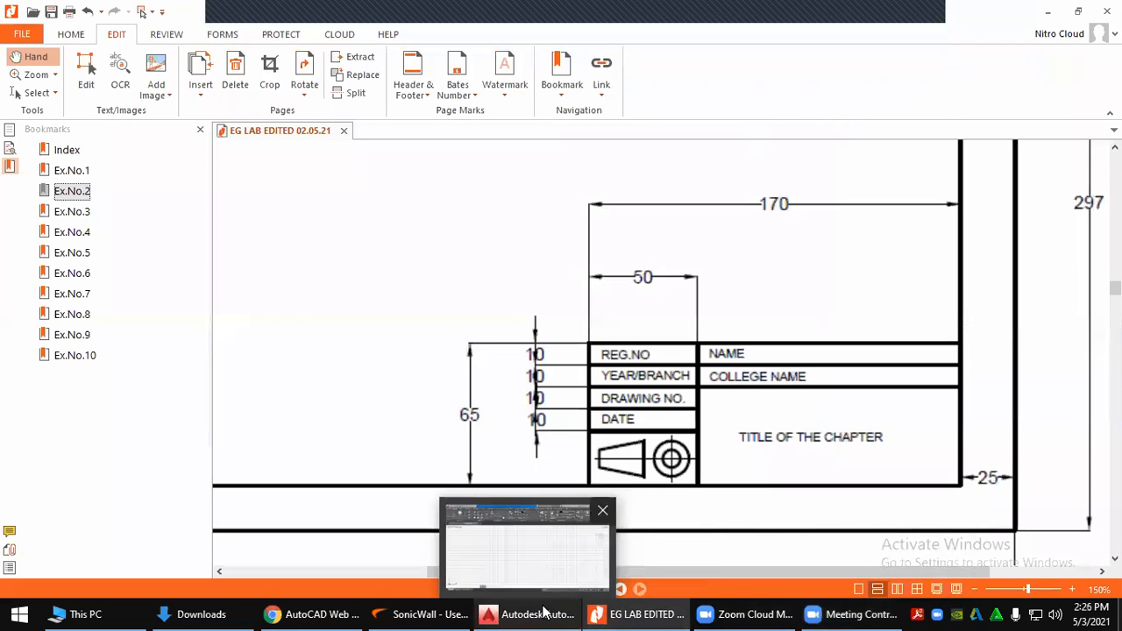
pyautogui.click(309, 614)
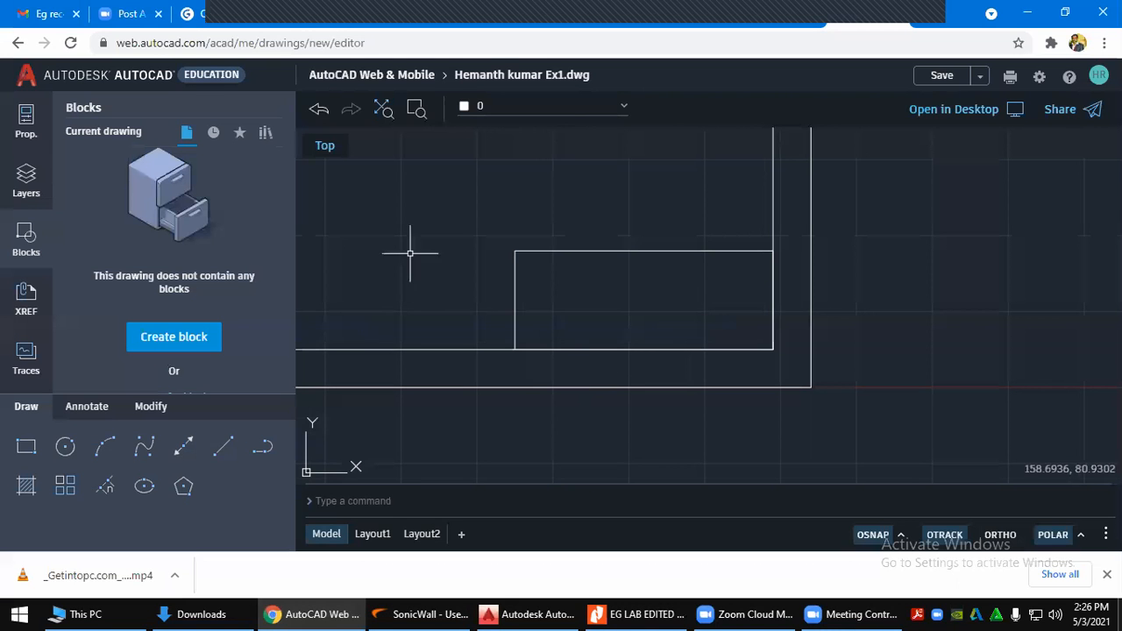
# Recheck the reference PDF, then select and deselect the title-block rectangle
pyautogui.click(640, 613)
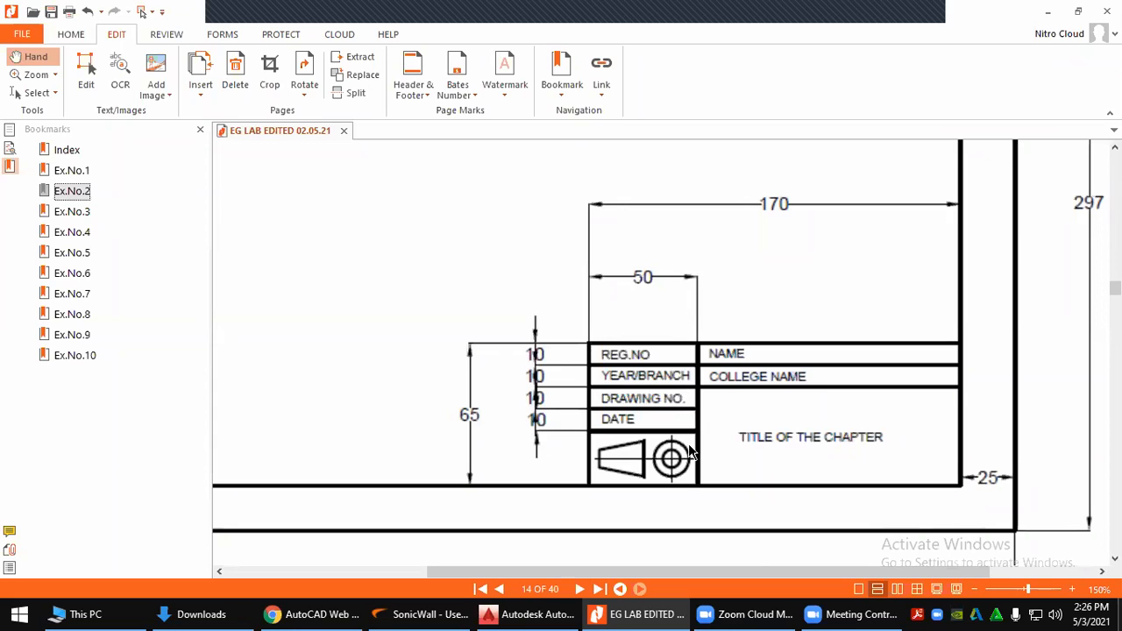
pyautogui.hotkey('alt', 'Tab')
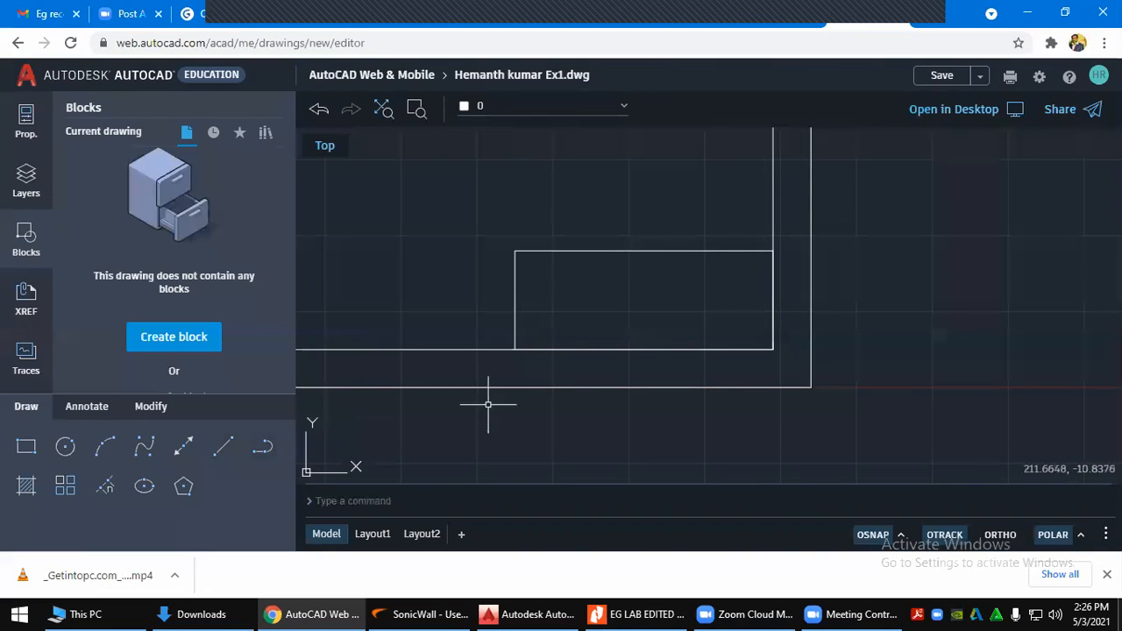
pyautogui.click(514, 281)
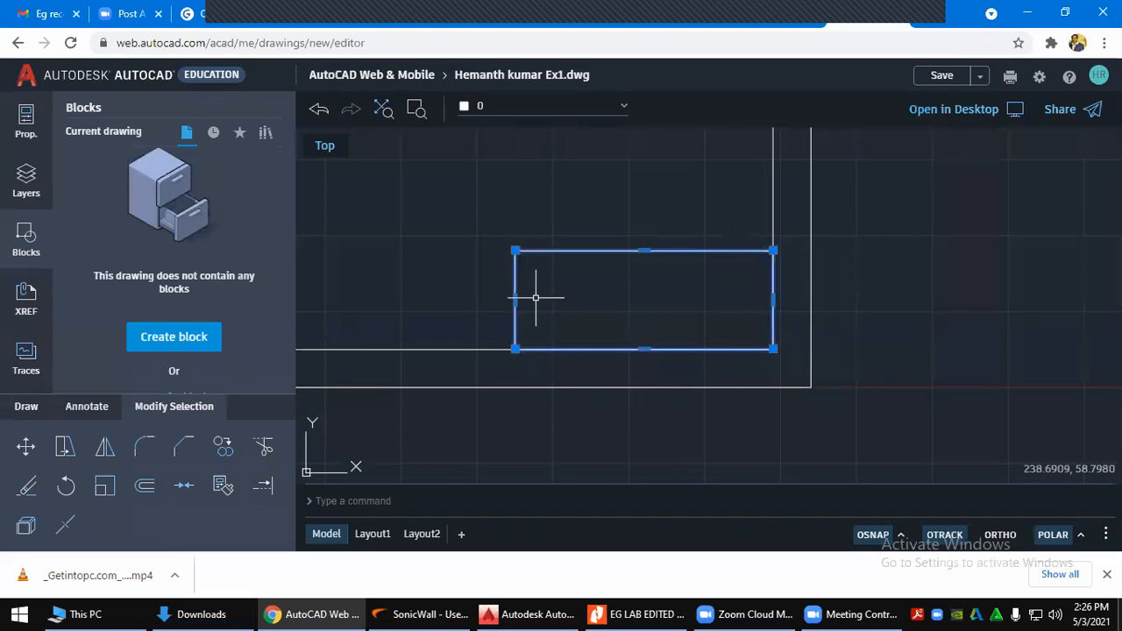
pyautogui.press('Escape')
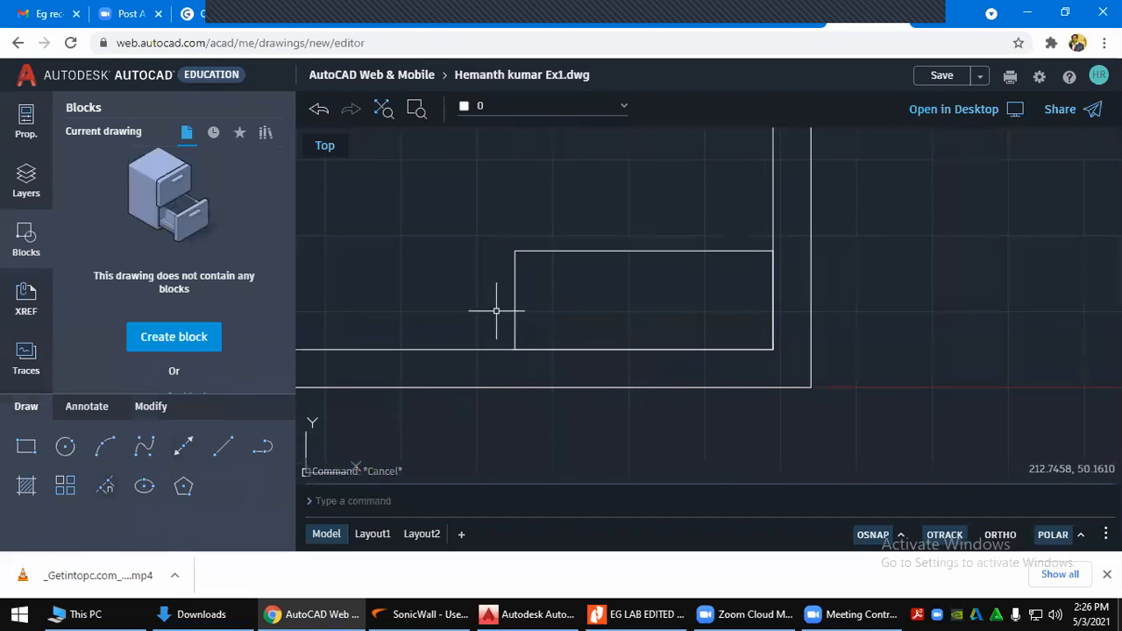
# Browse the Modify editing tools, cancelling the command started by mistake
pyautogui.click(145, 406)
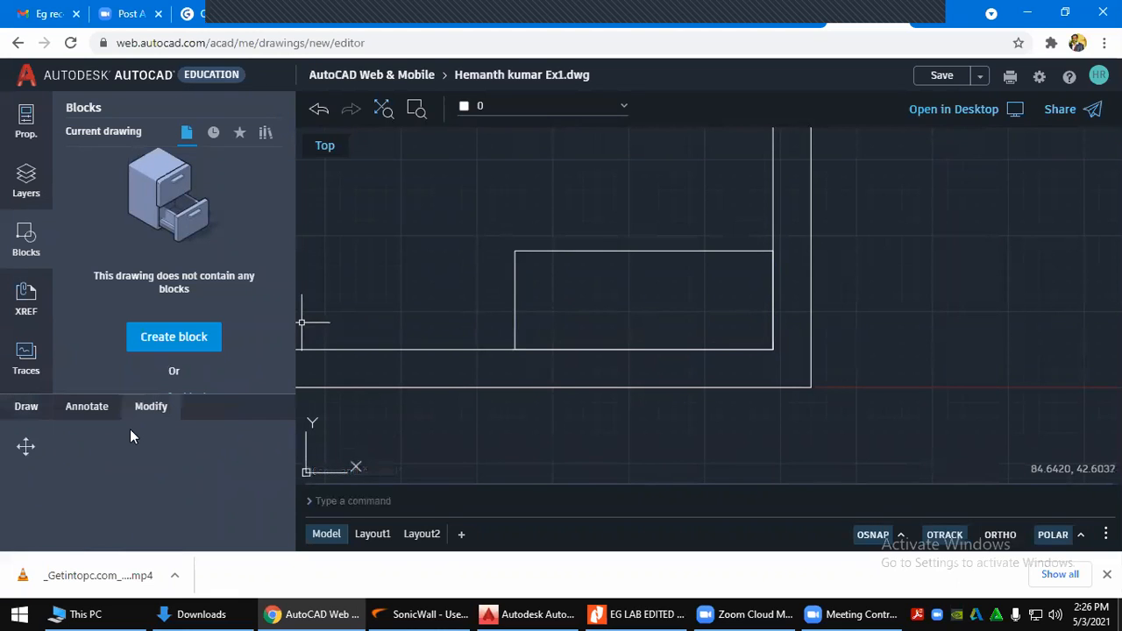
pyautogui.click(58, 454)
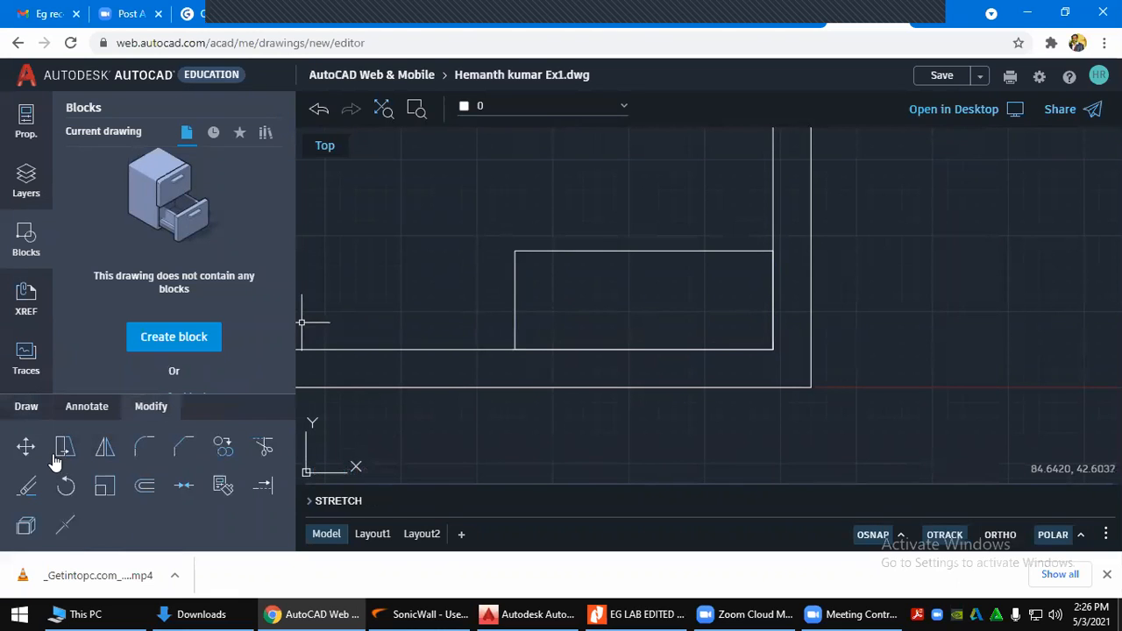
pyautogui.click(102, 449)
pyautogui.click(146, 449)
pyautogui.click(223, 486)
pyautogui.click(145, 486)
pyautogui.click(105, 487)
pyautogui.click(66, 524)
pyautogui.click(23, 525)
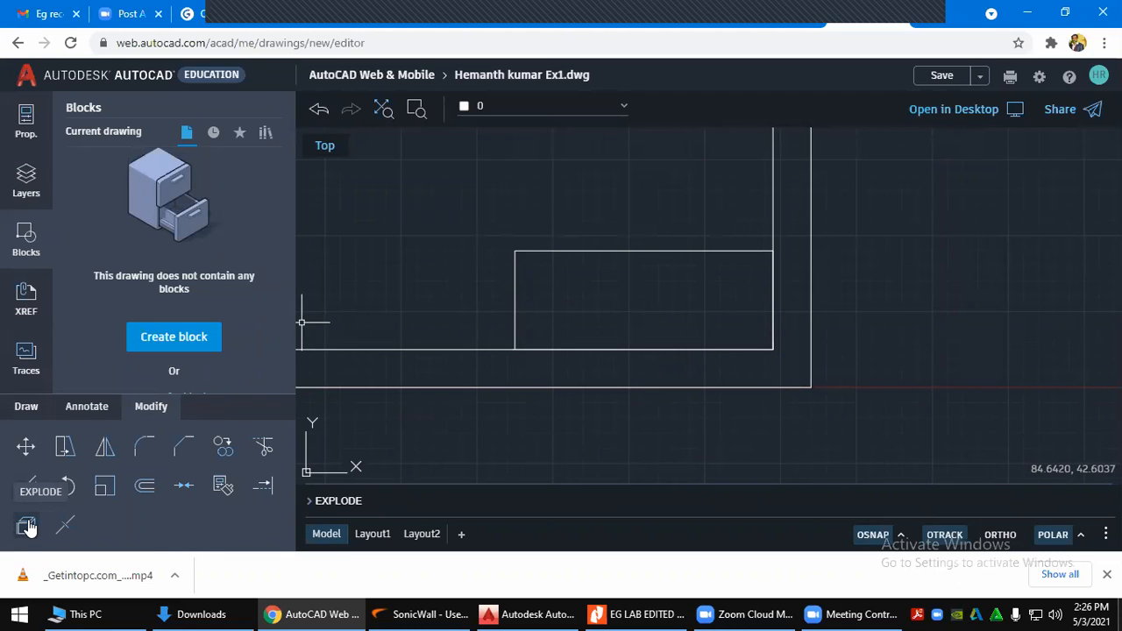
pyautogui.press('Escape')
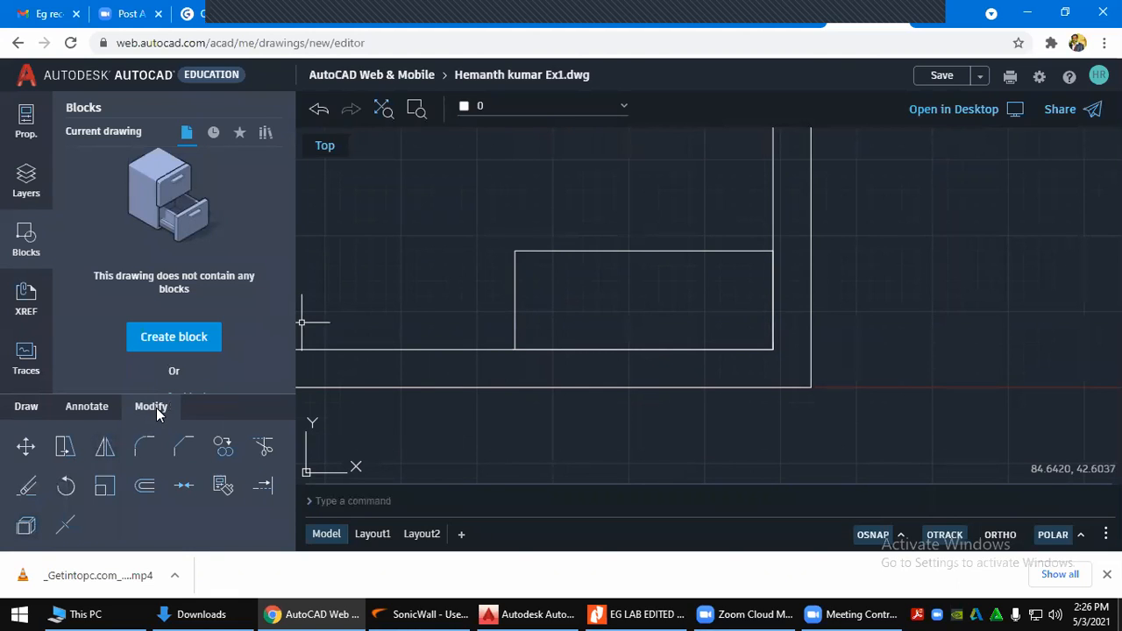
# Explode the 170×65 title-block rectangle into separate lines
pyautogui.click(25, 526)
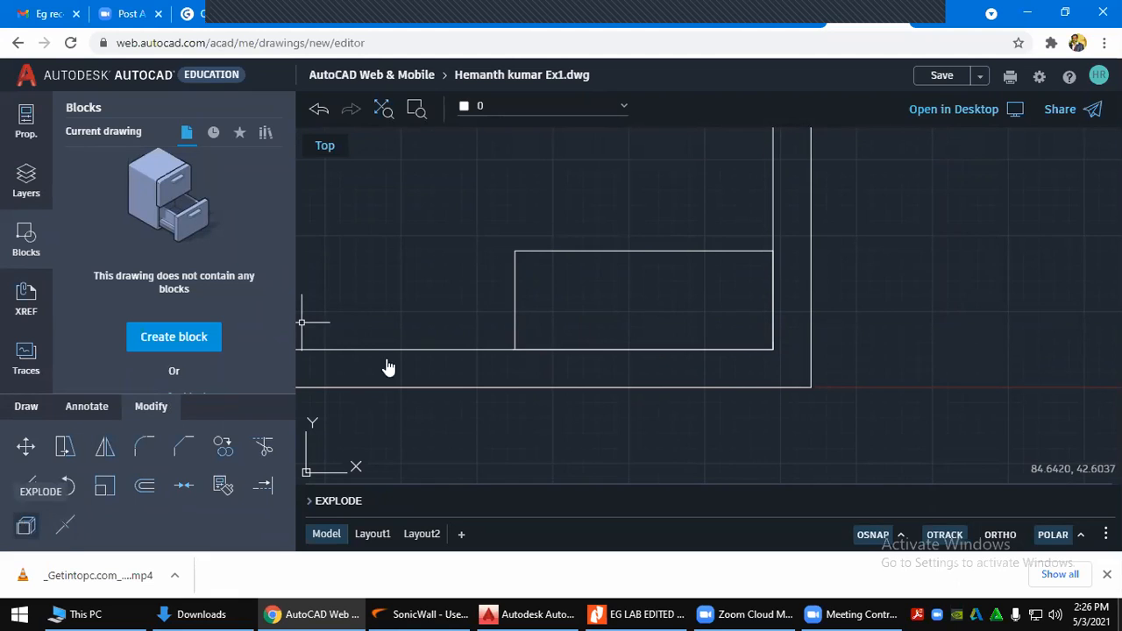
pyautogui.click(523, 252)
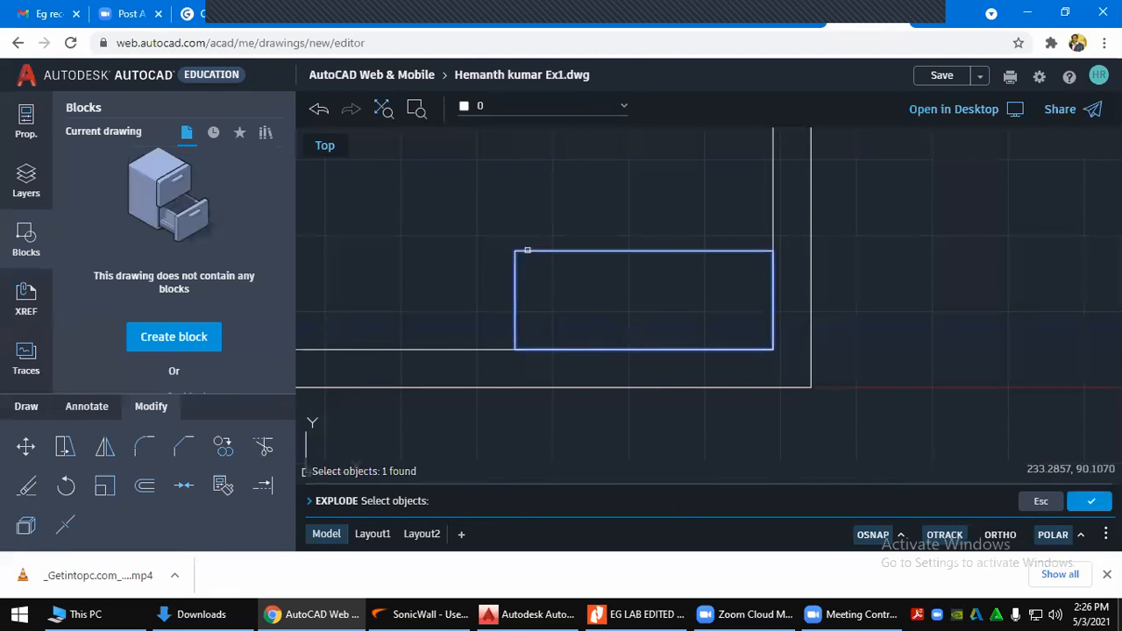
pyautogui.click(771, 203)
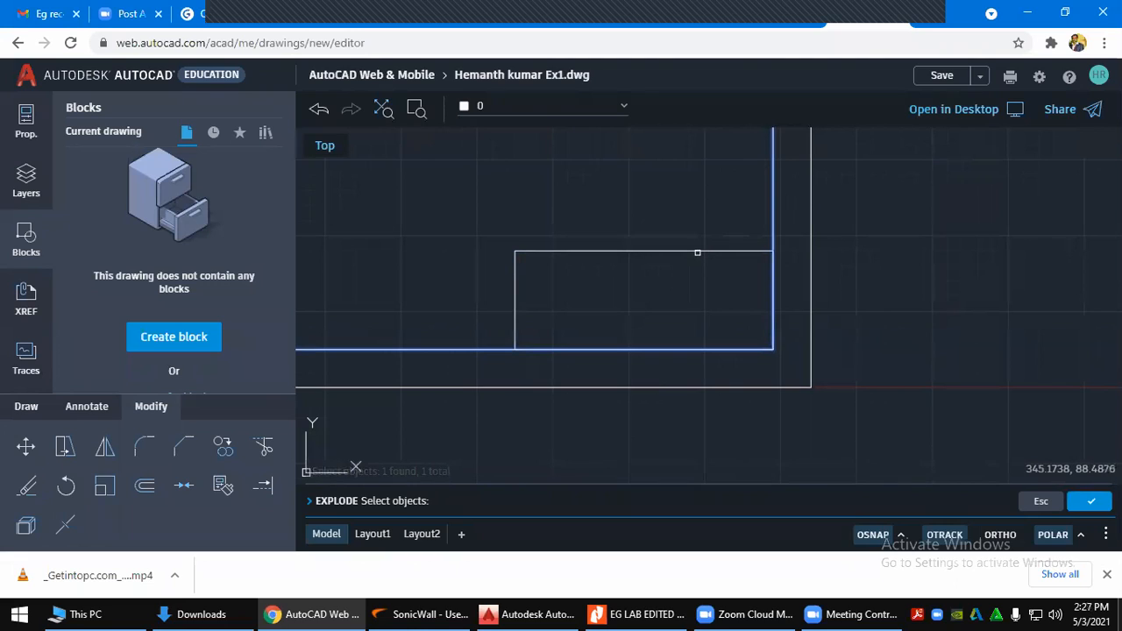
pyautogui.click(697, 252)
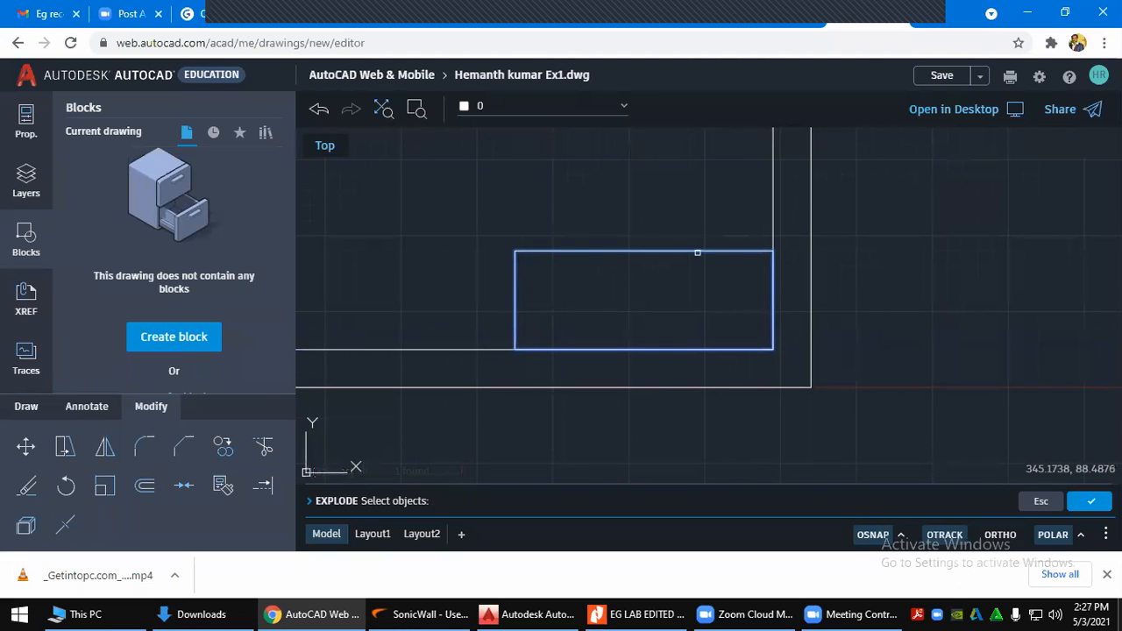
pyautogui.press('Return')
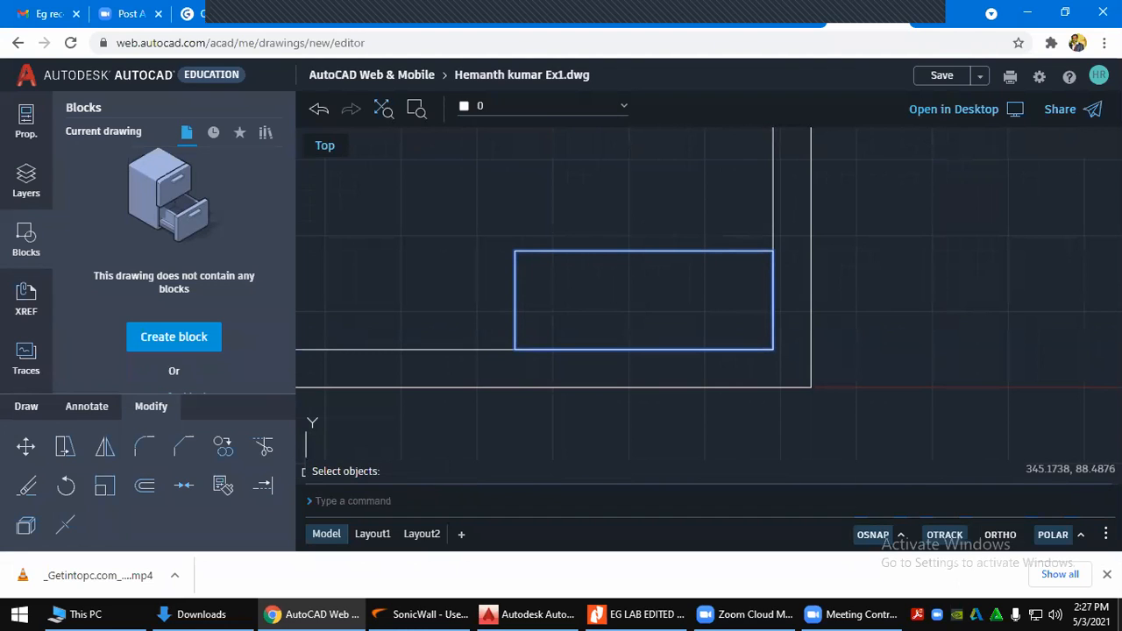
# Verify the top edge is now a separate line and glance at the reference PDF
pyautogui.click(688, 253)
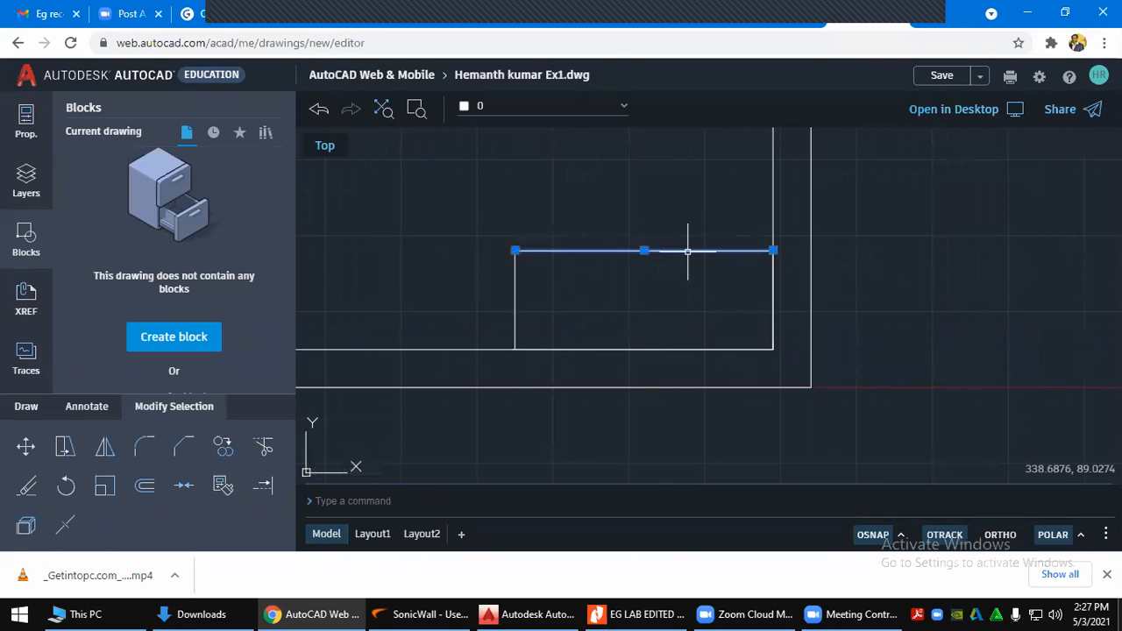
pyautogui.press('Escape')
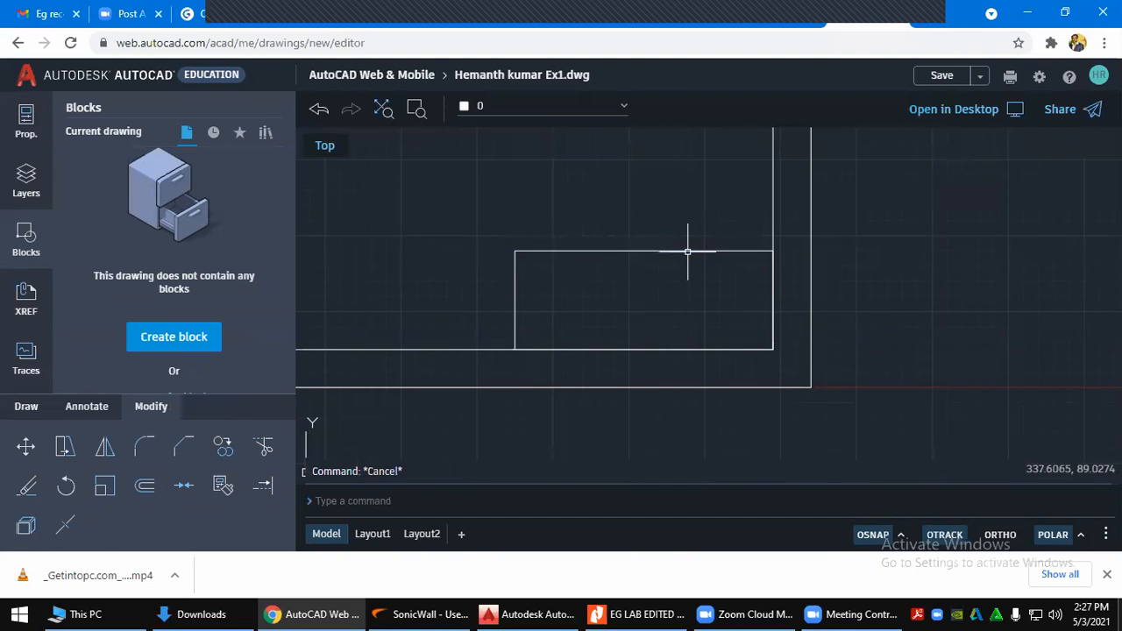
pyautogui.hotkey('alt', 'Tab')
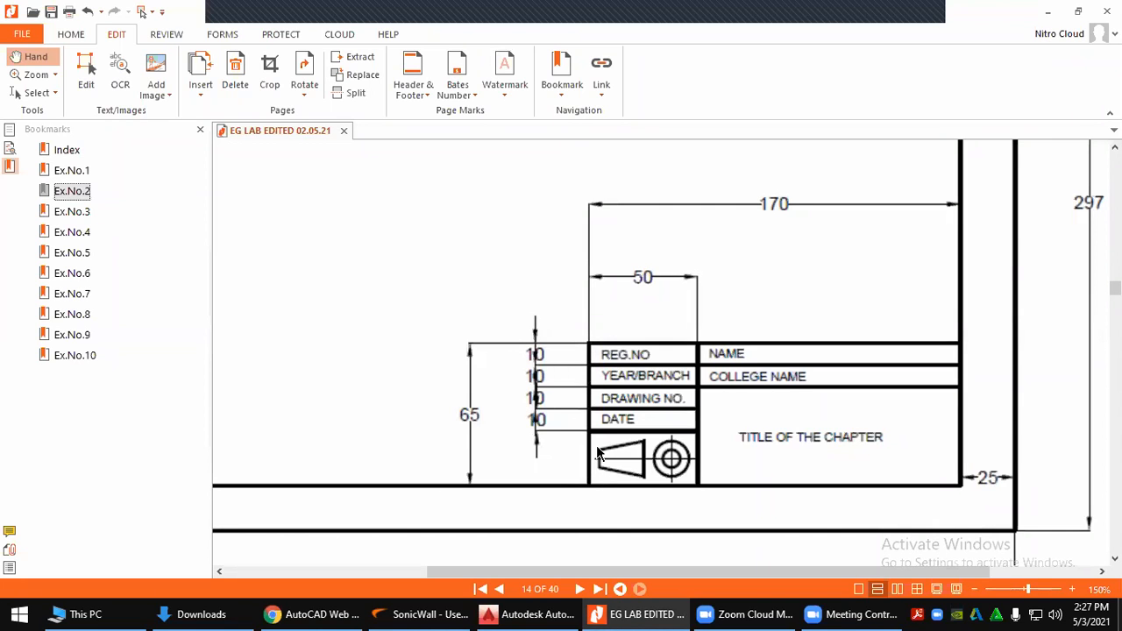
pyautogui.hotkey('alt', 'Tab')
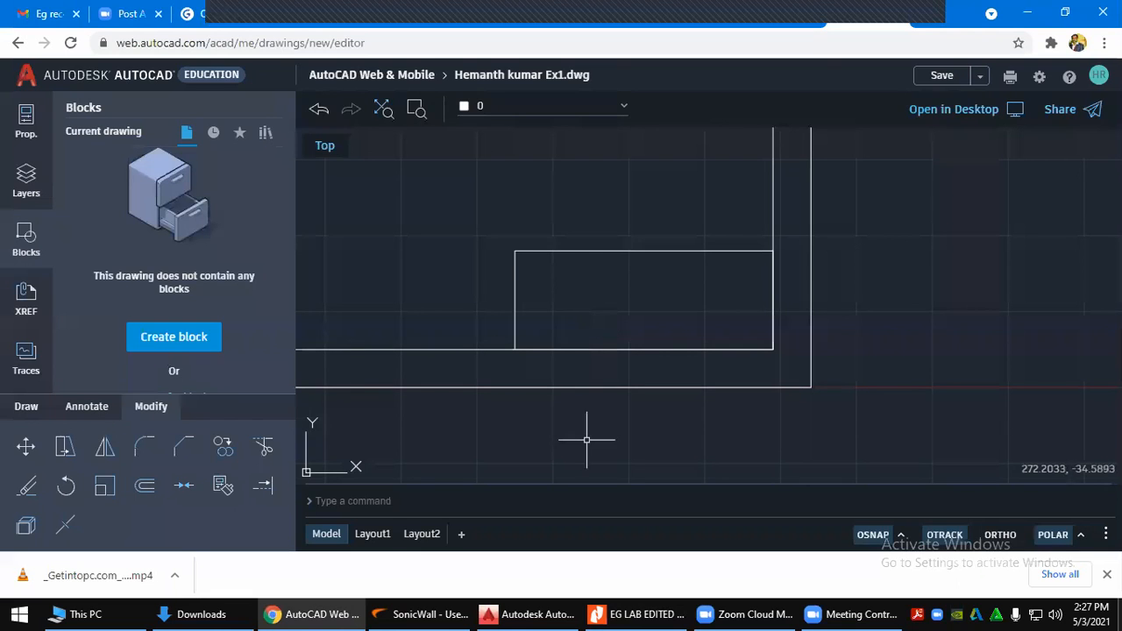
# Offset the title block's left edge 50 mm to the right, then view the reference PDF
pyautogui.click(513, 286)
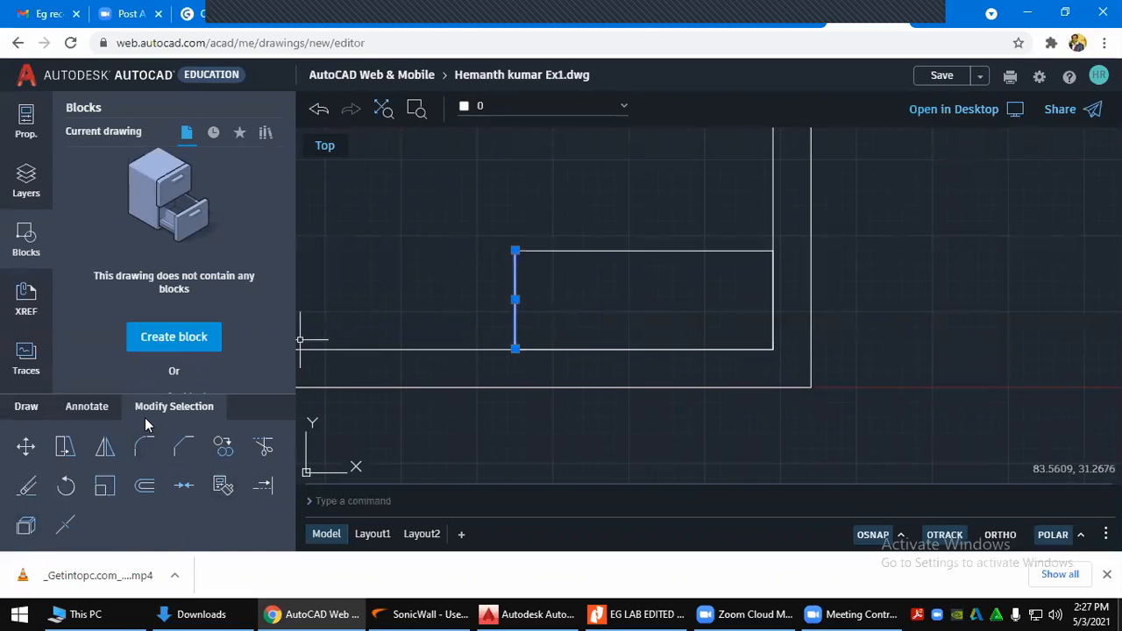
pyautogui.click(143, 489)
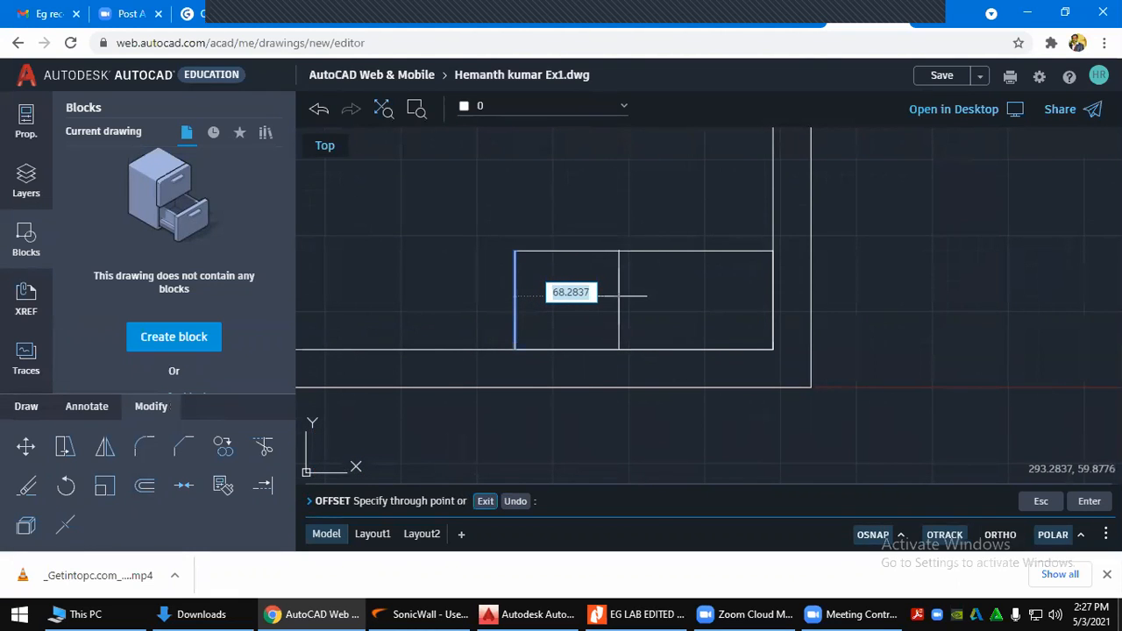
pyautogui.write('50')
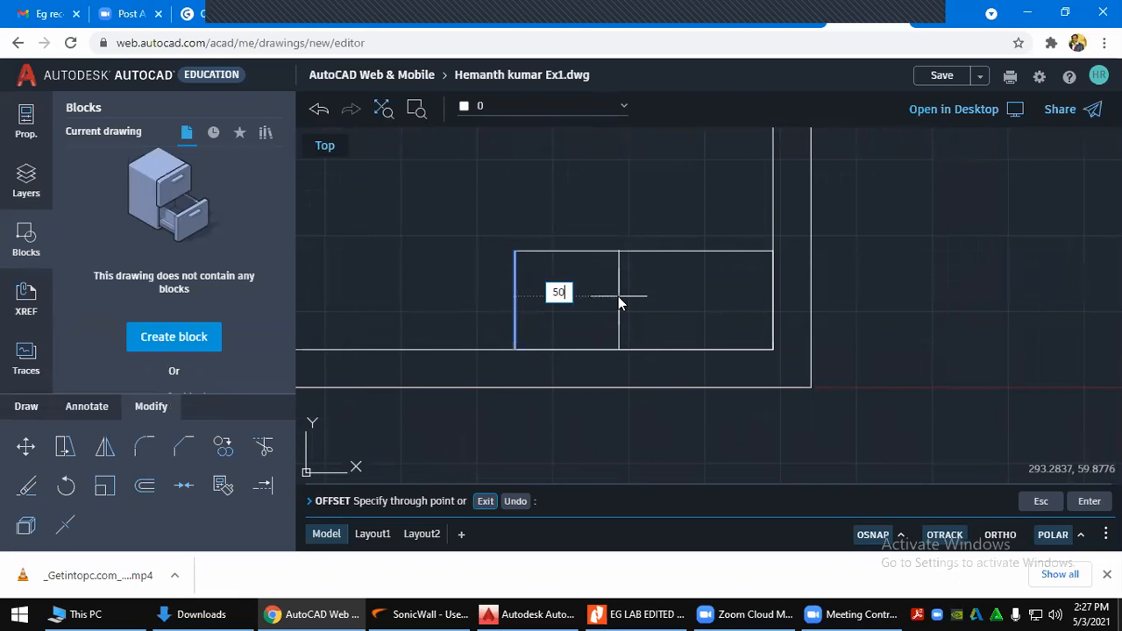
pyautogui.press('Return')
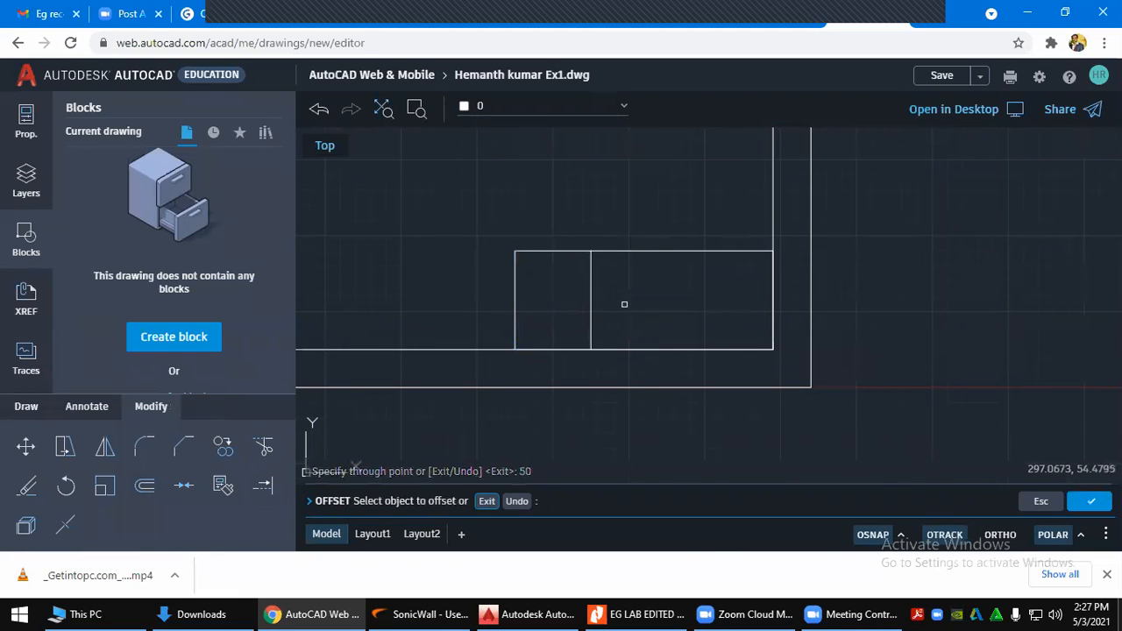
pyautogui.hotkey('alt', 'Tab')
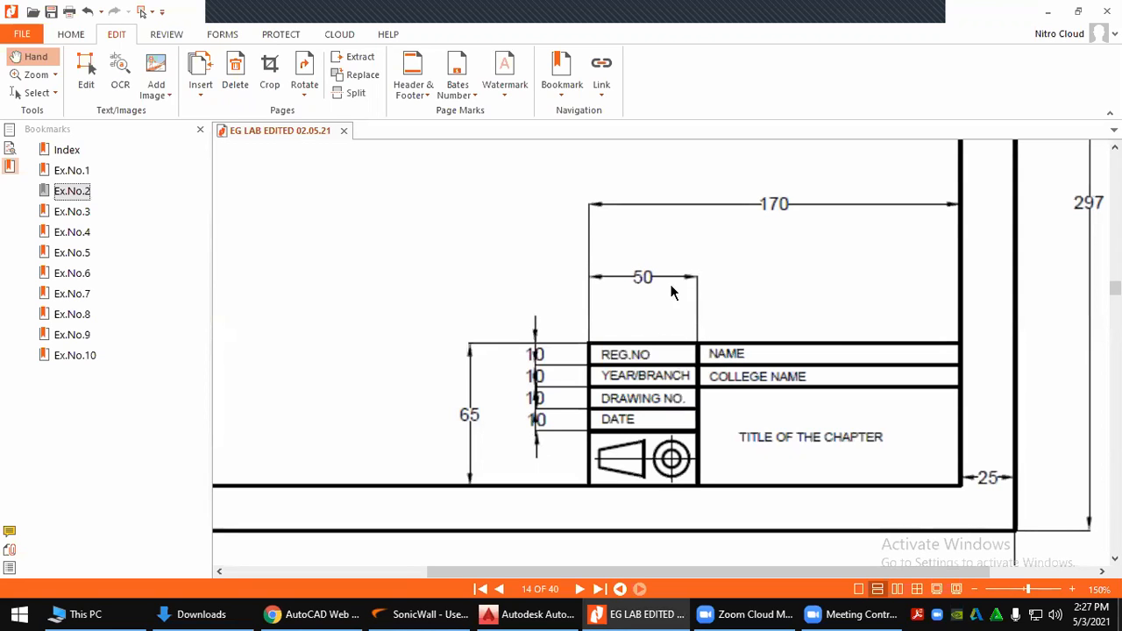
# Switch from Nitro PDF back to the AutoCAD Web drawing
pyautogui.hotkey('alt', 'Tab')
pyautogui.hotkey('alt', 'Tab')
pyautogui.hotkey('alt', 'Tab')
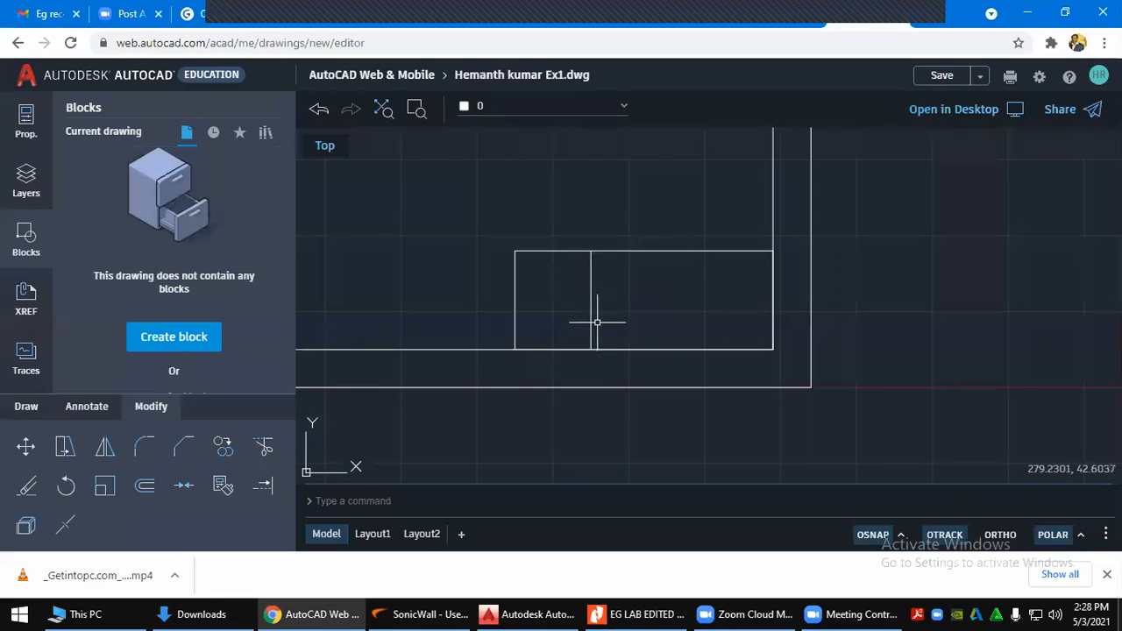
# Offset the top edge down 10 mm, then that line another 10 mm, and view the PDF
pyautogui.click(655, 253)
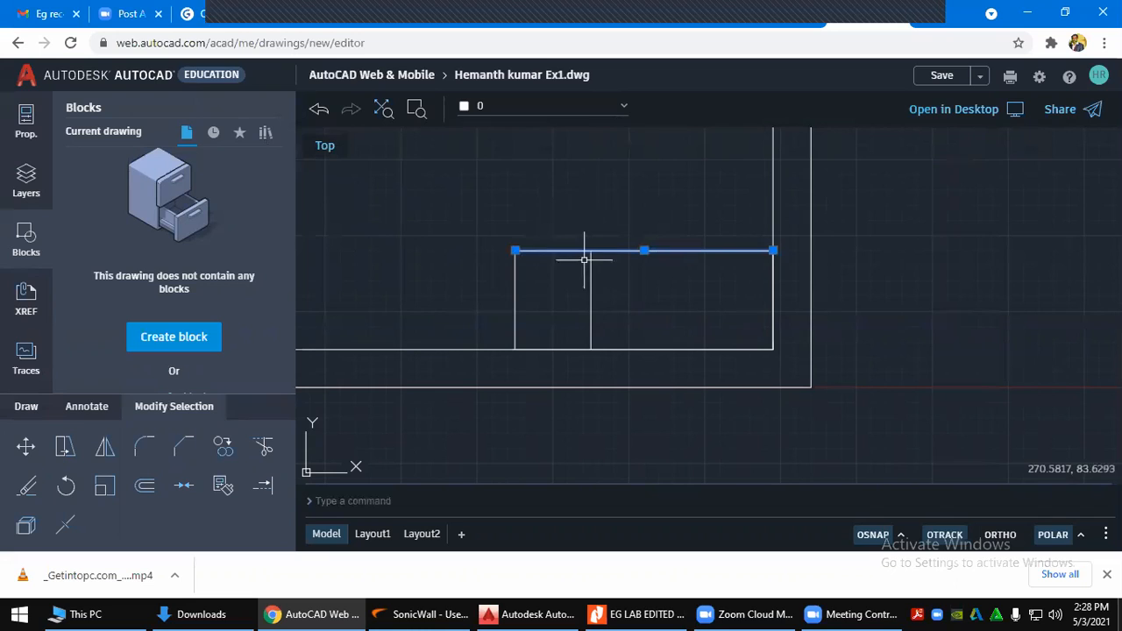
pyautogui.click(144, 487)
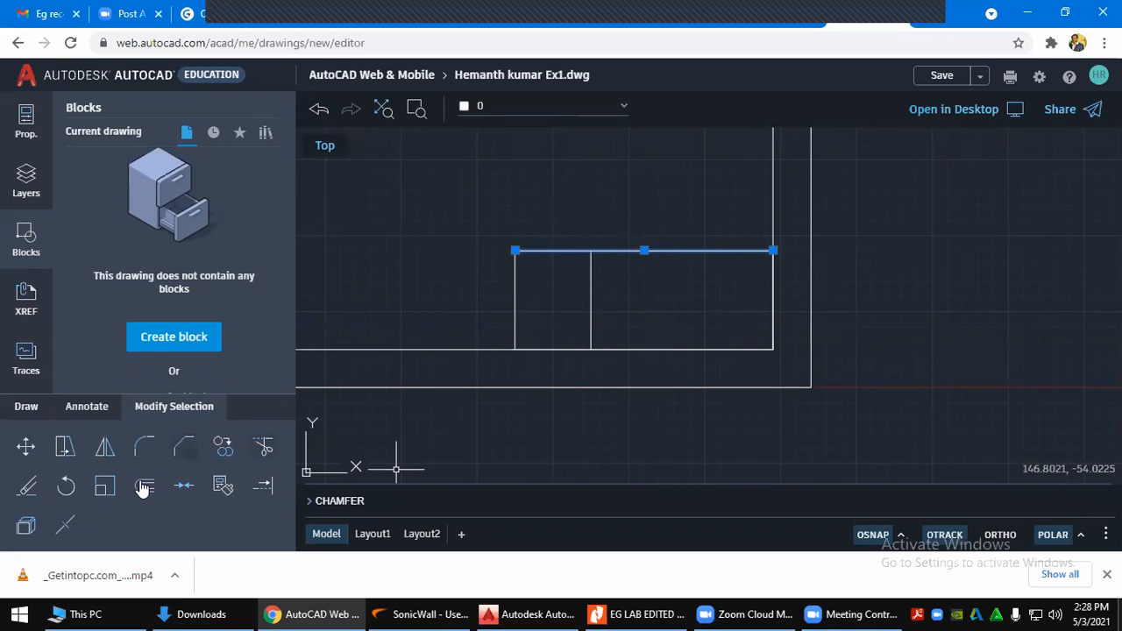
pyautogui.click(144, 488)
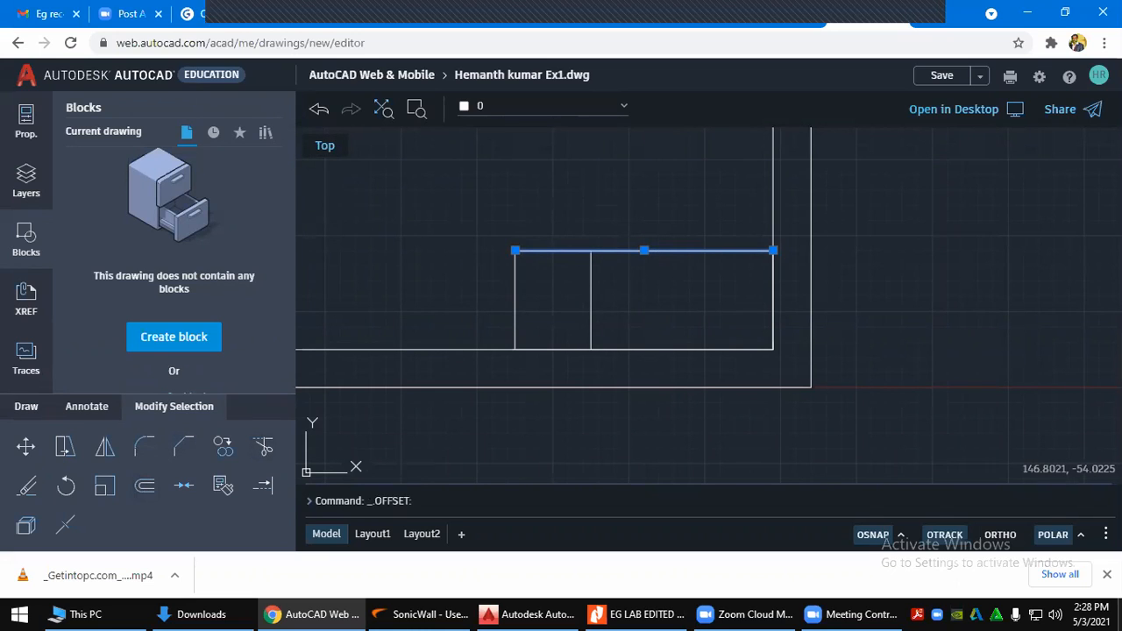
pyautogui.press('Return')
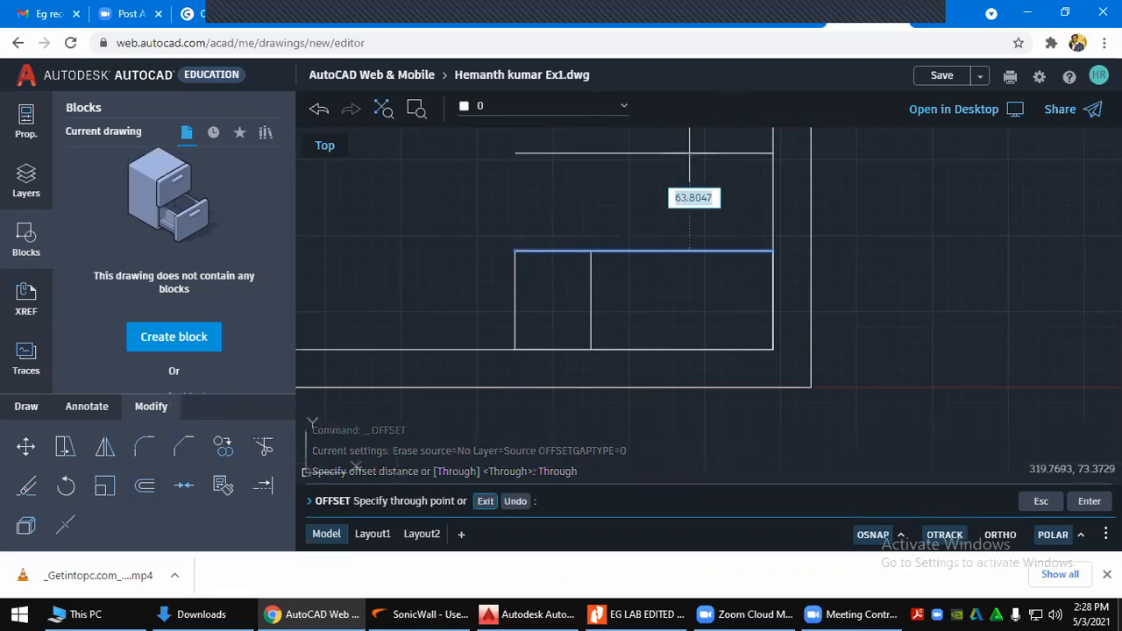
pyautogui.write('10')
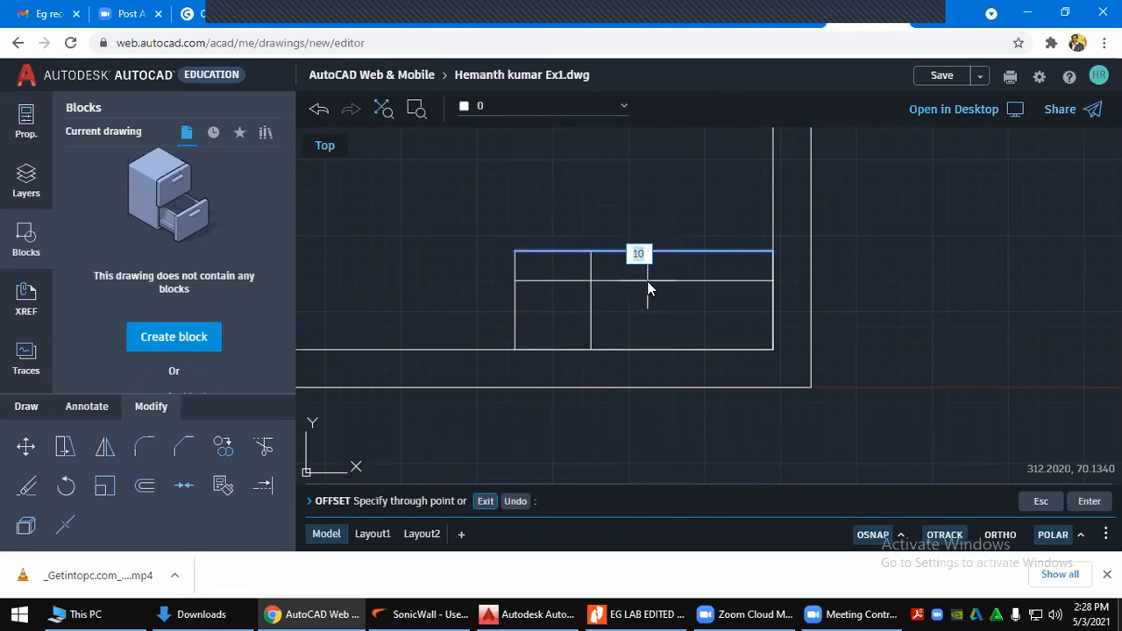
pyautogui.press('Return')
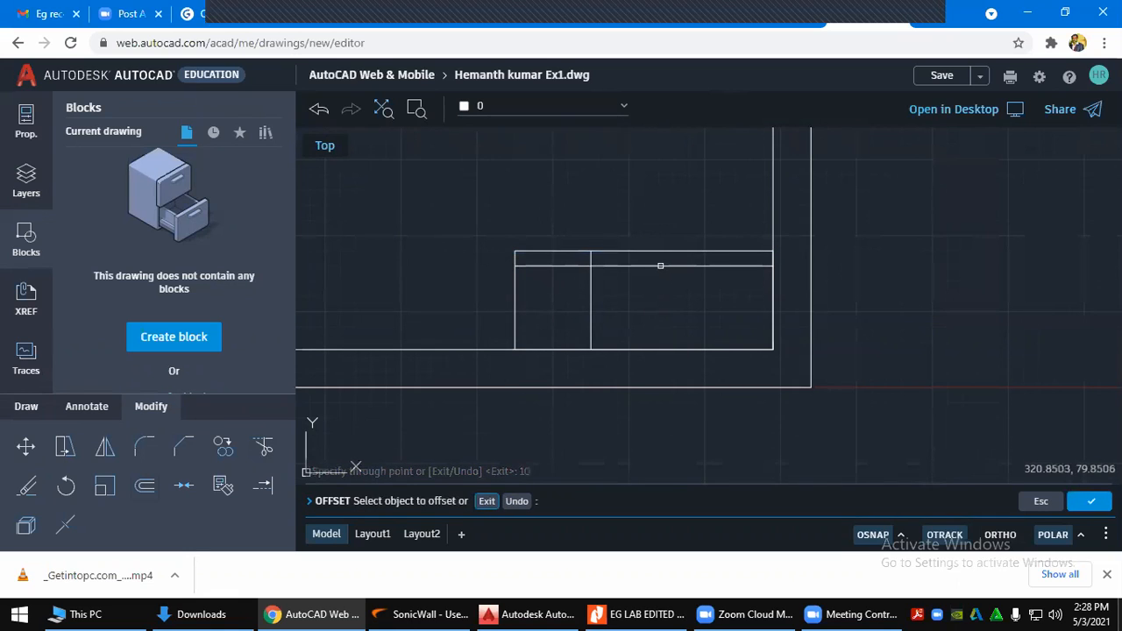
pyautogui.click(661, 265)
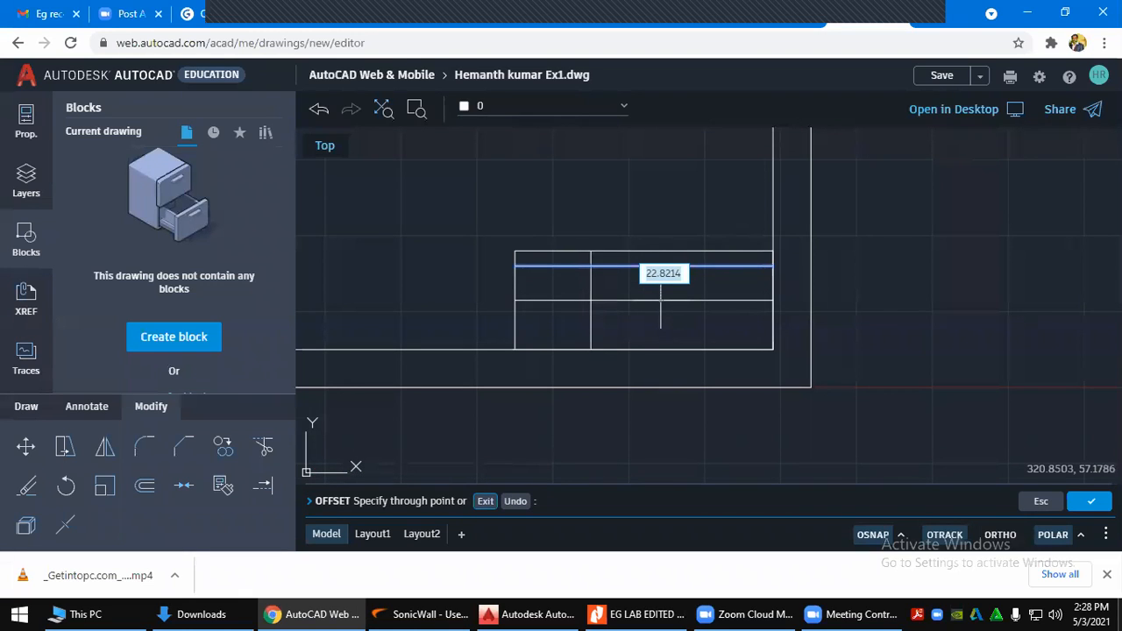
pyautogui.press('Return')
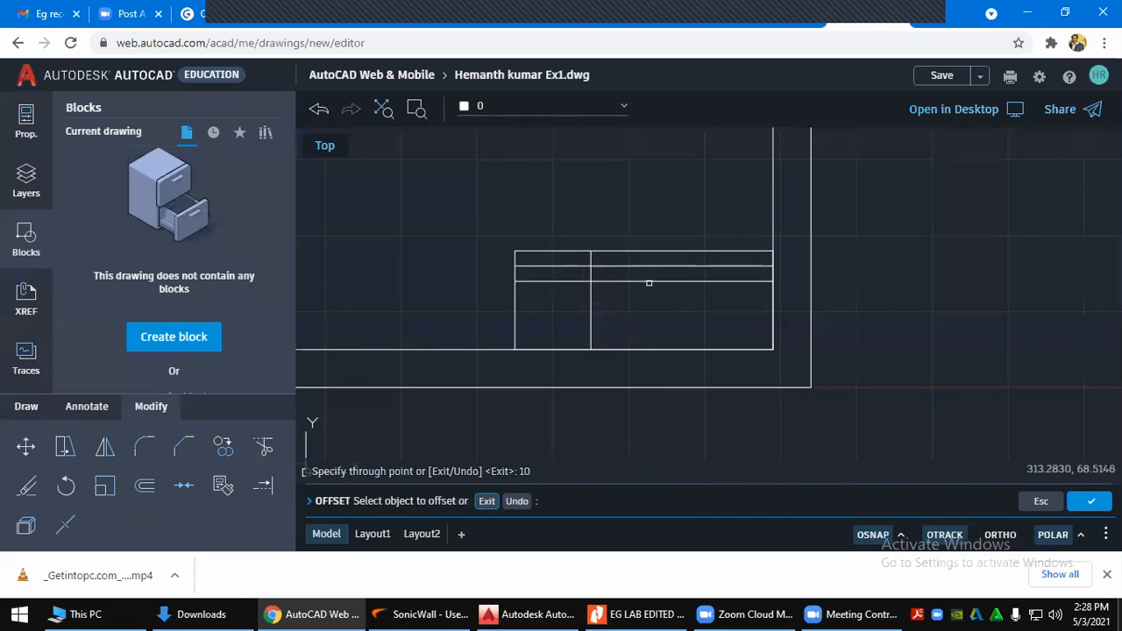
pyautogui.press('Escape')
pyautogui.hotkey('alt', 'Tab')
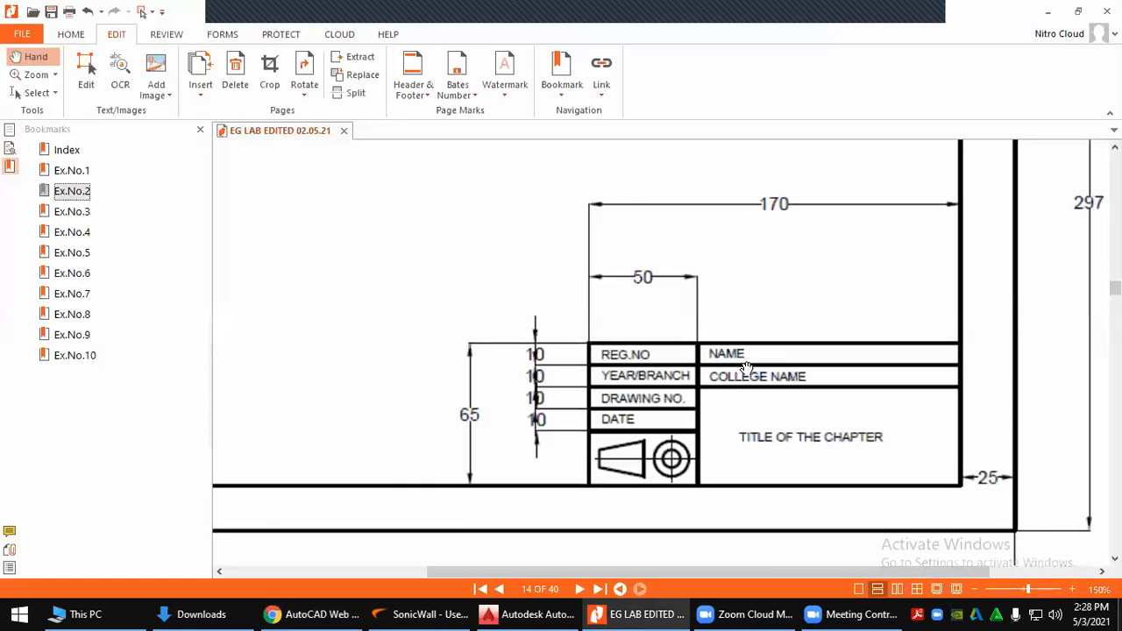
# Compare against the reference's four 10 mm rows, ending back in AutoCAD Web
pyautogui.hotkey('alt', 'Tab')
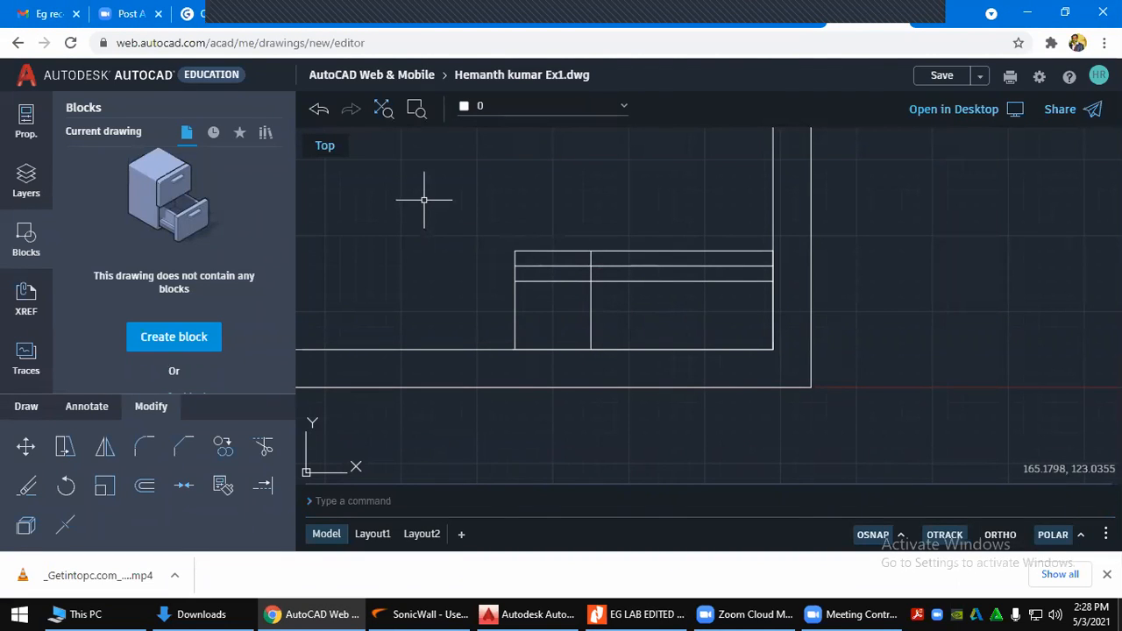
pyautogui.hotkey('alt', 'Tab')
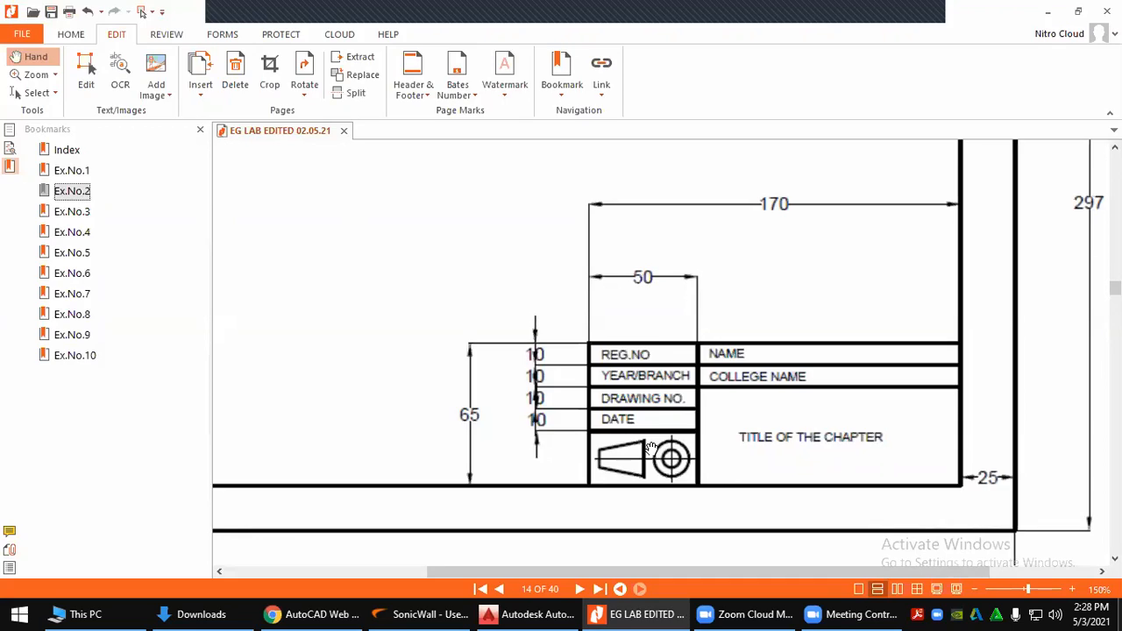
pyautogui.hotkey('alt', 'Tab')
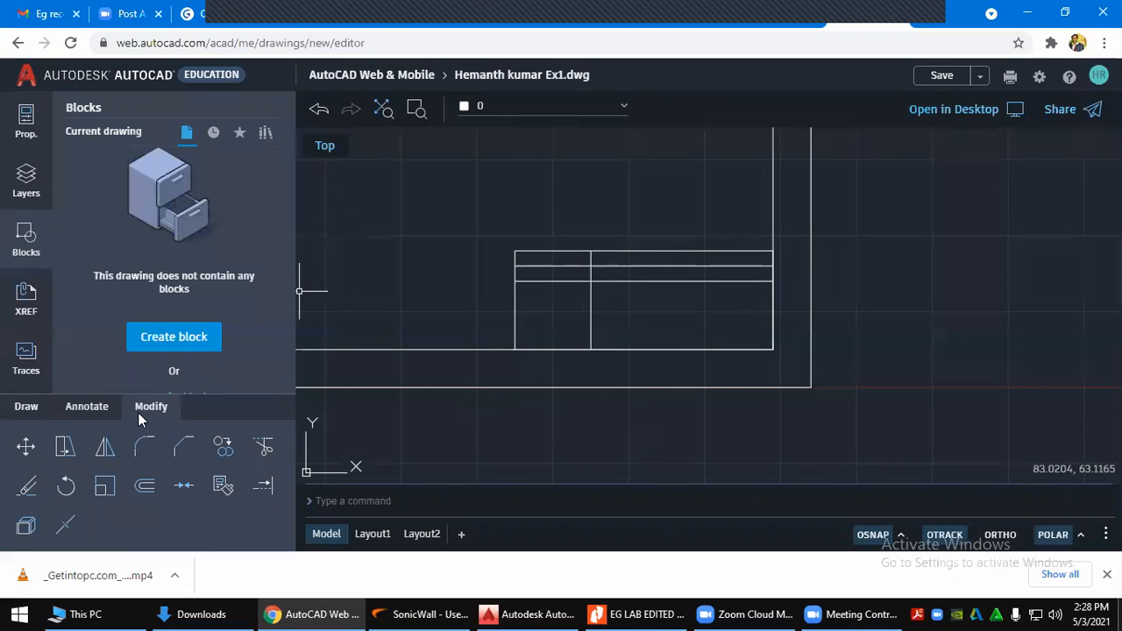
# Offset the lowest row line down 10, then the new line another 10, and switch to the PDF
pyautogui.click(144, 486)
pyautogui.press('Return')
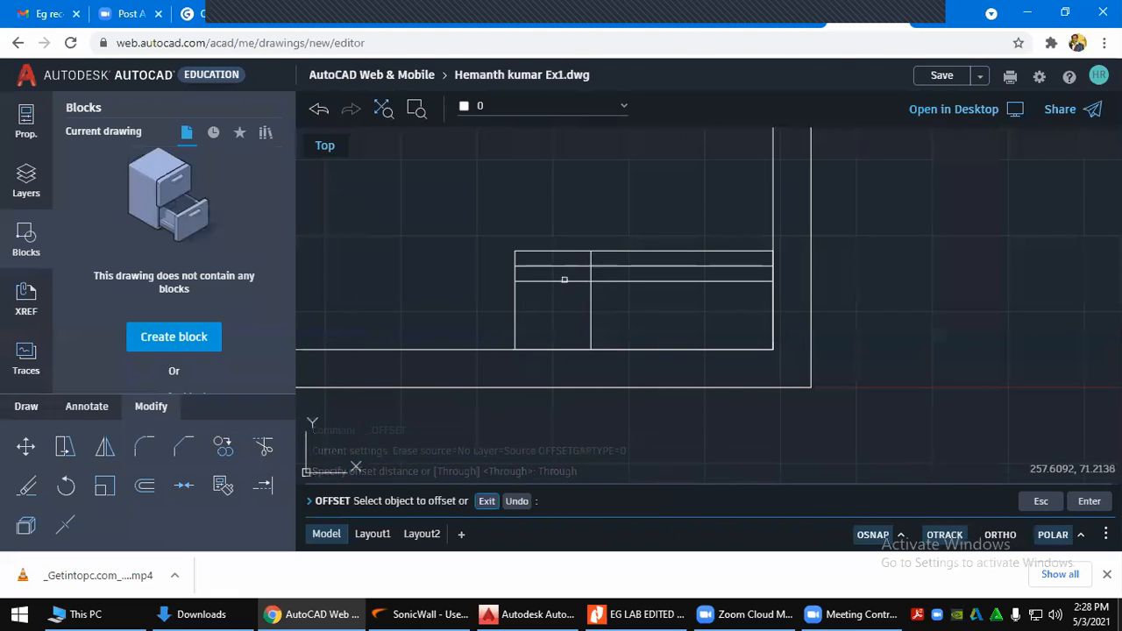
pyautogui.click(564, 281)
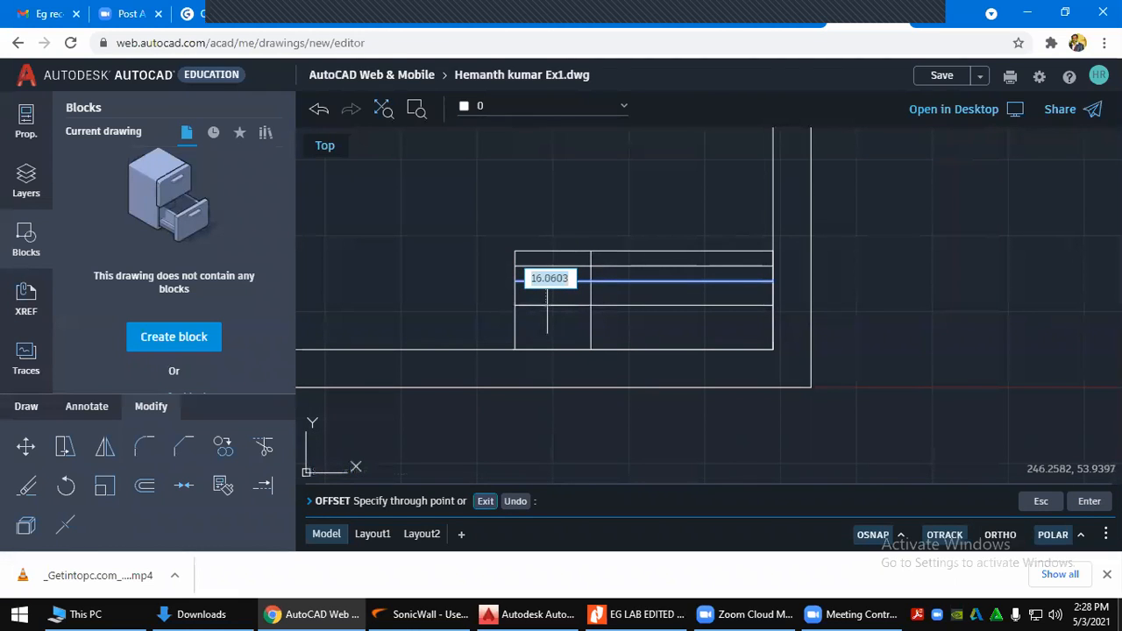
pyautogui.write('10')
pyautogui.press('Return')
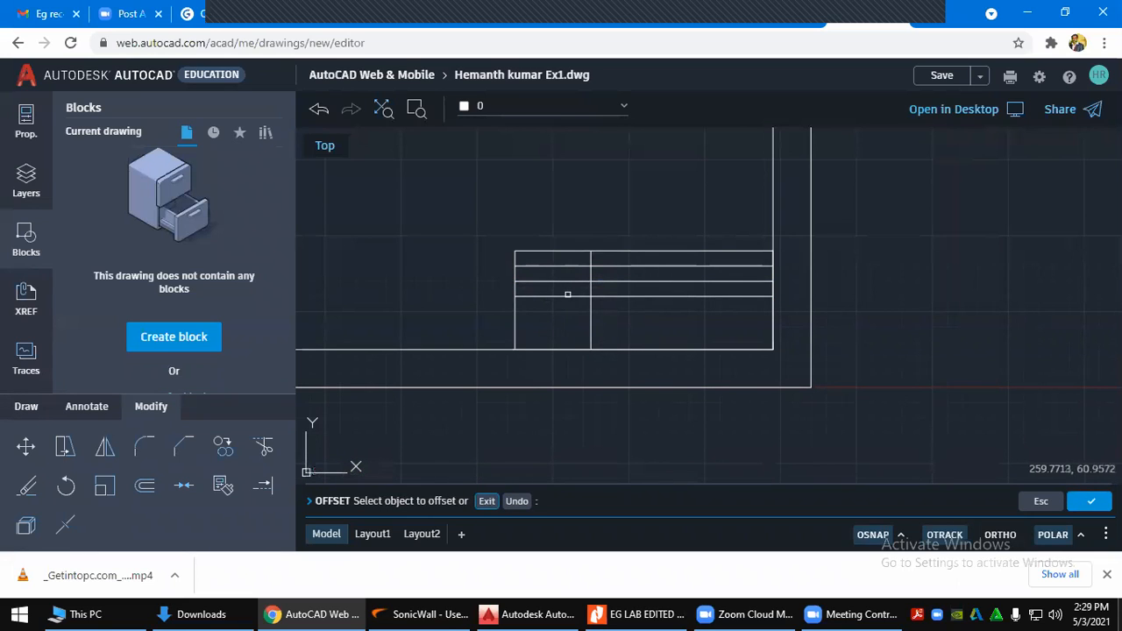
pyautogui.click(567, 295)
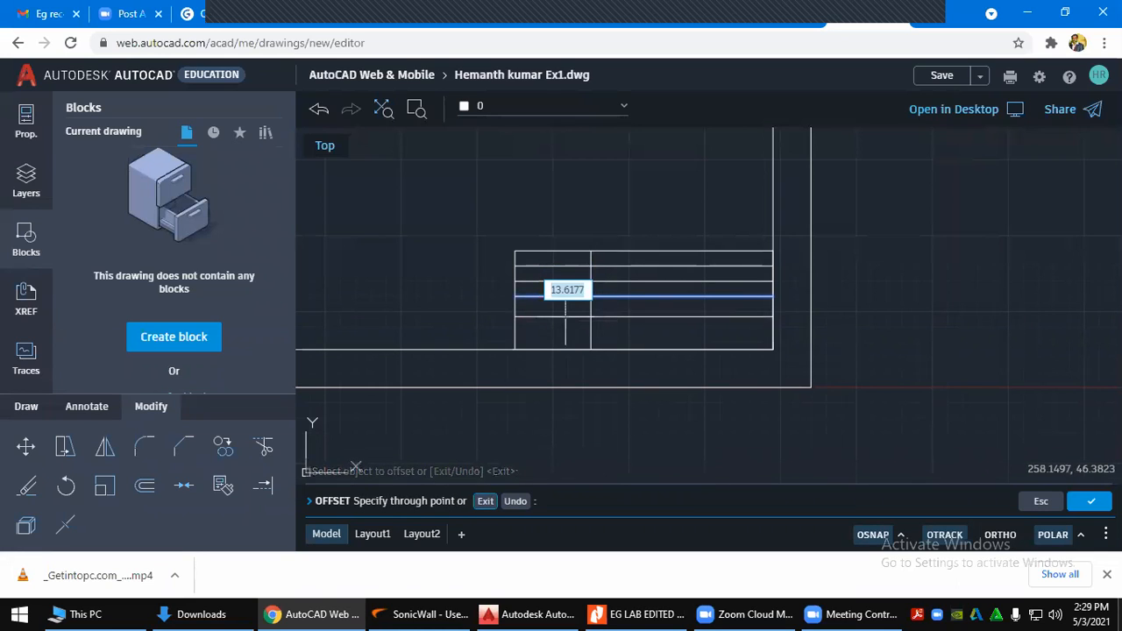
pyautogui.write('10')
pyautogui.press('Return')
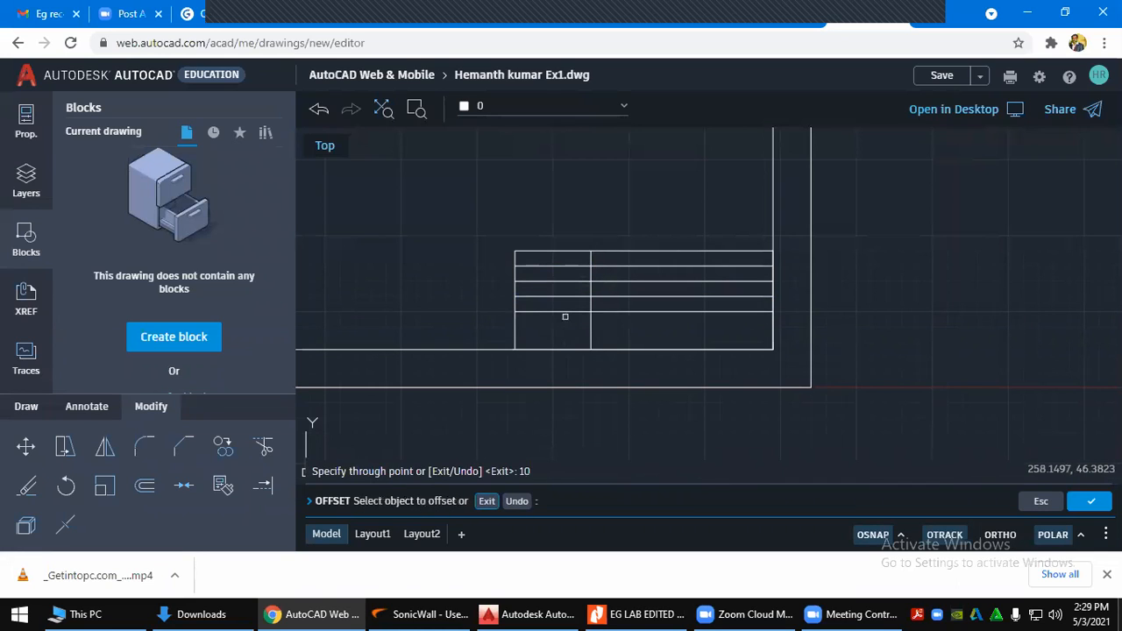
pyautogui.press('Escape')
pyautogui.hotkey('alt', 'Tab')
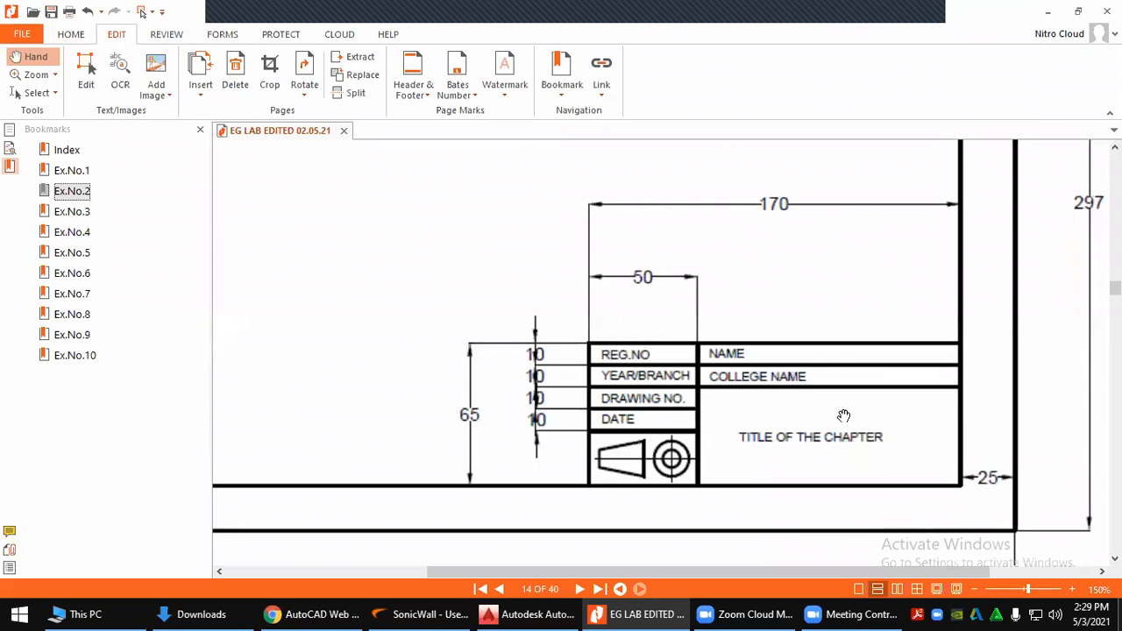
# Back in the Ex1 drawing, select the two new title-block lines to check them, then deselect
pyautogui.hotkey('alt', 'Tab')
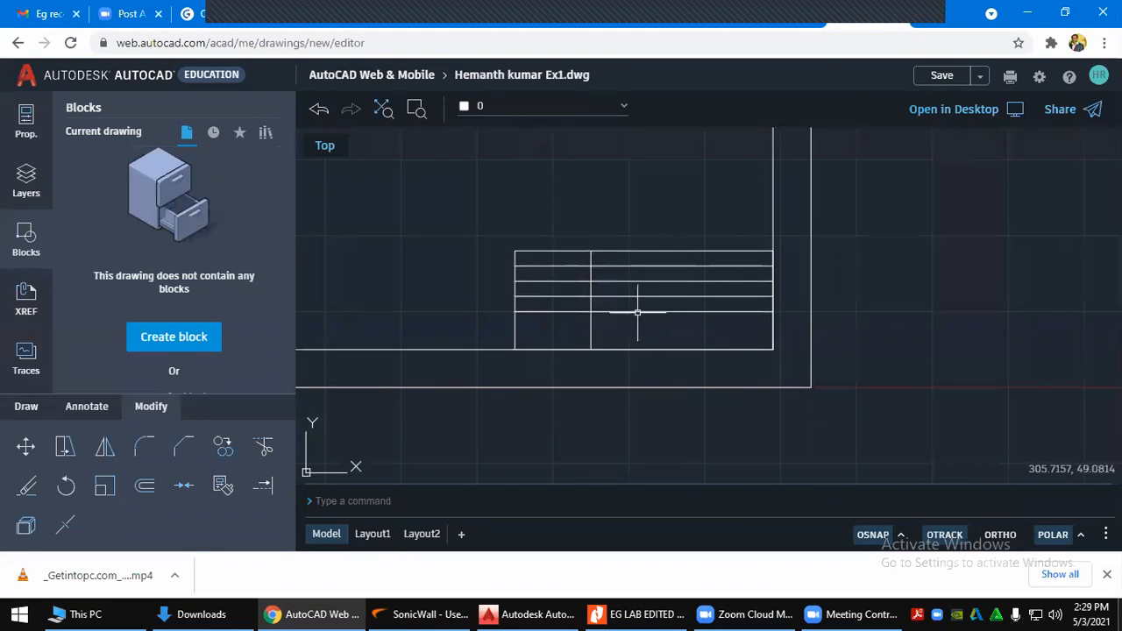
pyautogui.click(566, 311)
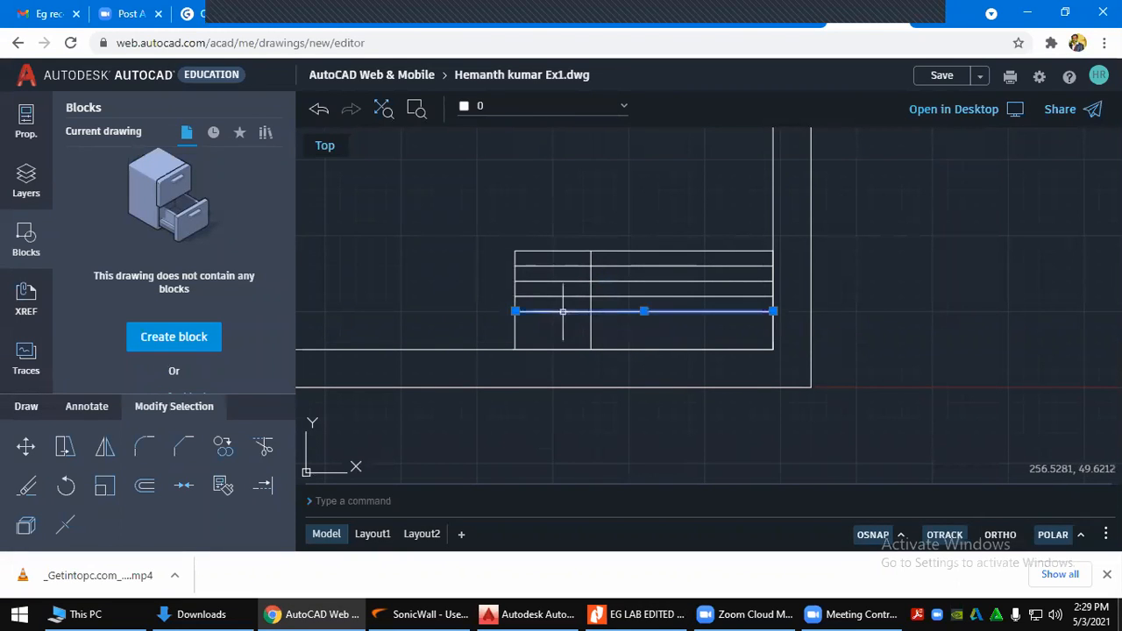
pyautogui.click(571, 297)
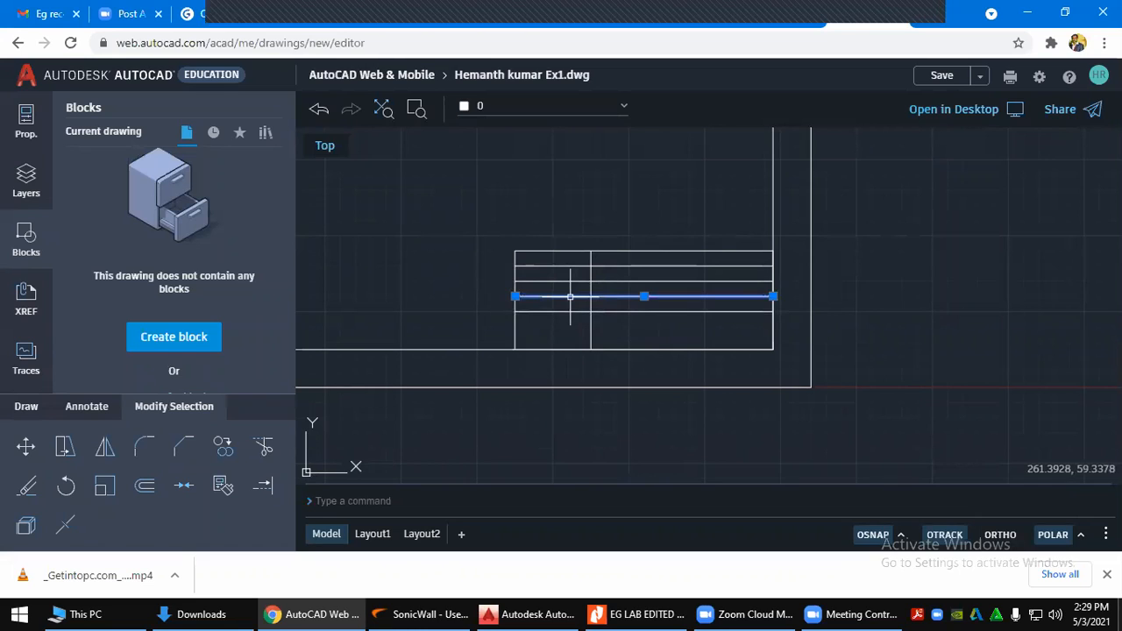
pyautogui.press('Escape')
pyautogui.press('Escape')
pyautogui.press('Escape')
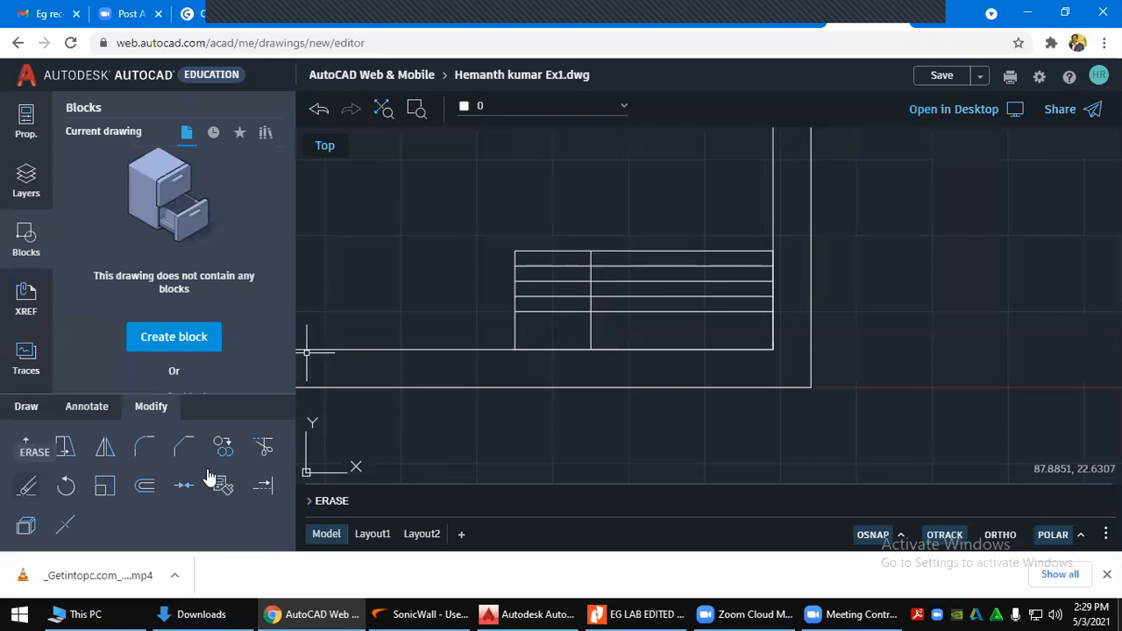
# Trim both new lines out of the right cell so they stay in the 50 mm column
pyautogui.click(265, 449)
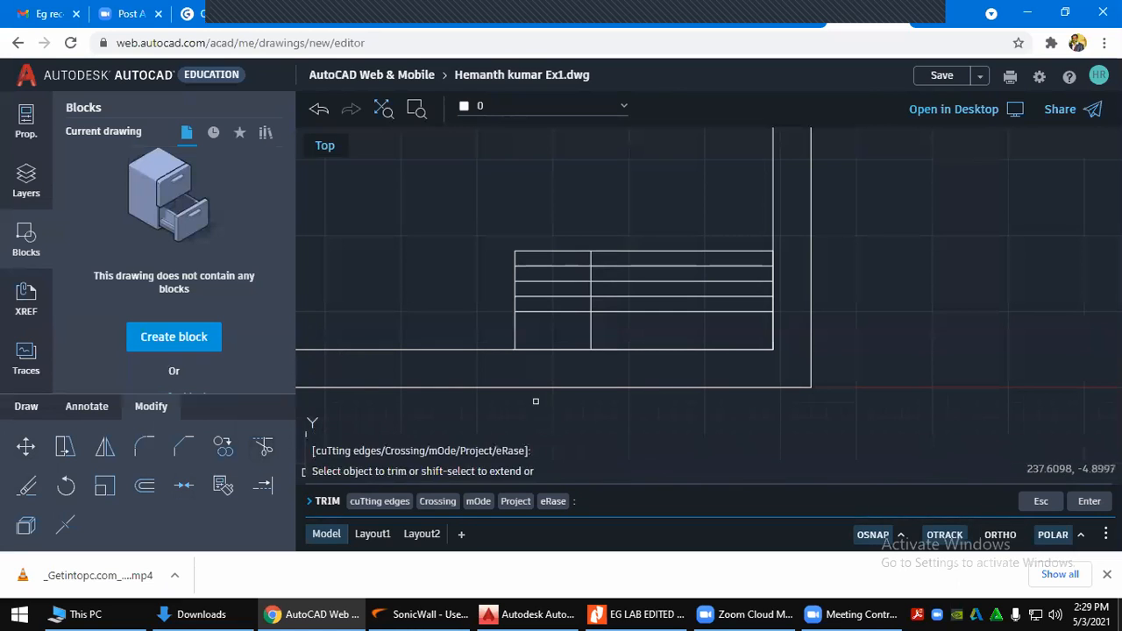
pyautogui.click(699, 311)
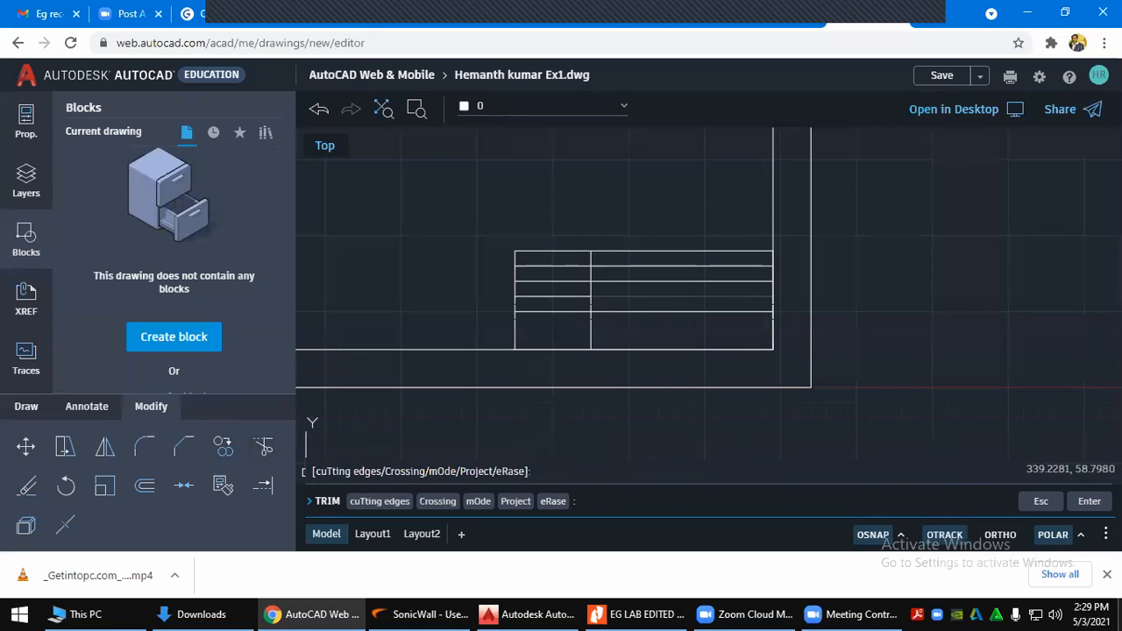
pyautogui.click(684, 311)
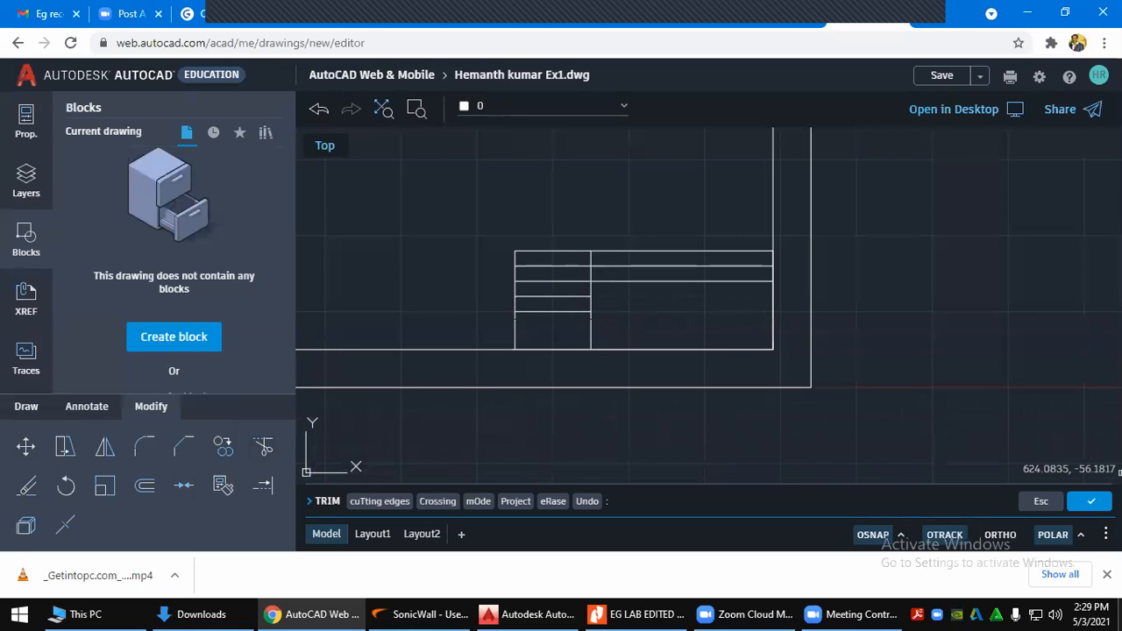
pyautogui.click(1090, 500)
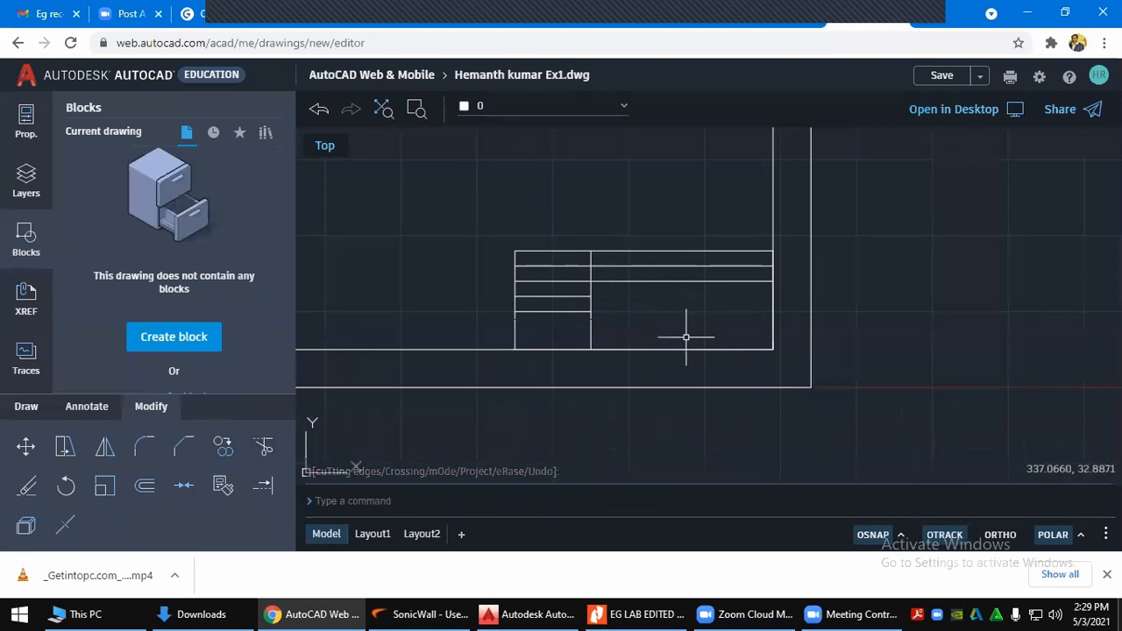
pyautogui.press('Escape')
pyautogui.hotkey('alt', 'Tab')
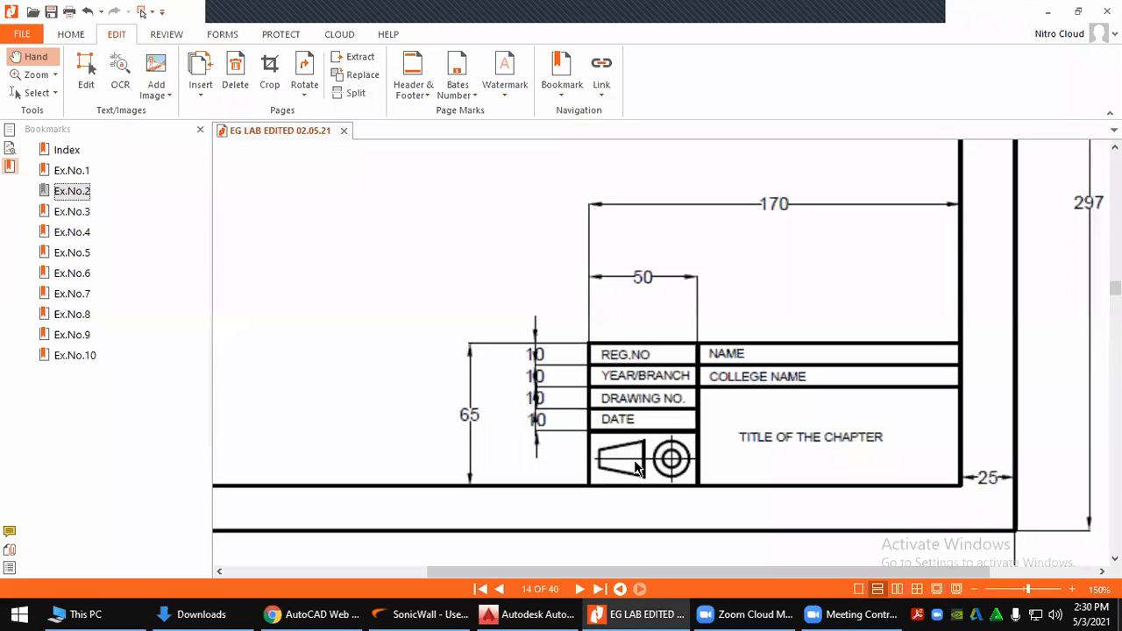
# After viewing the PDF reference title block, return to the Ex1 drawing
pyautogui.hotkey('alt', 'Tab')
pyautogui.hotkey('alt', 'Tab')
pyautogui.hotkey('alt', 'Tab')
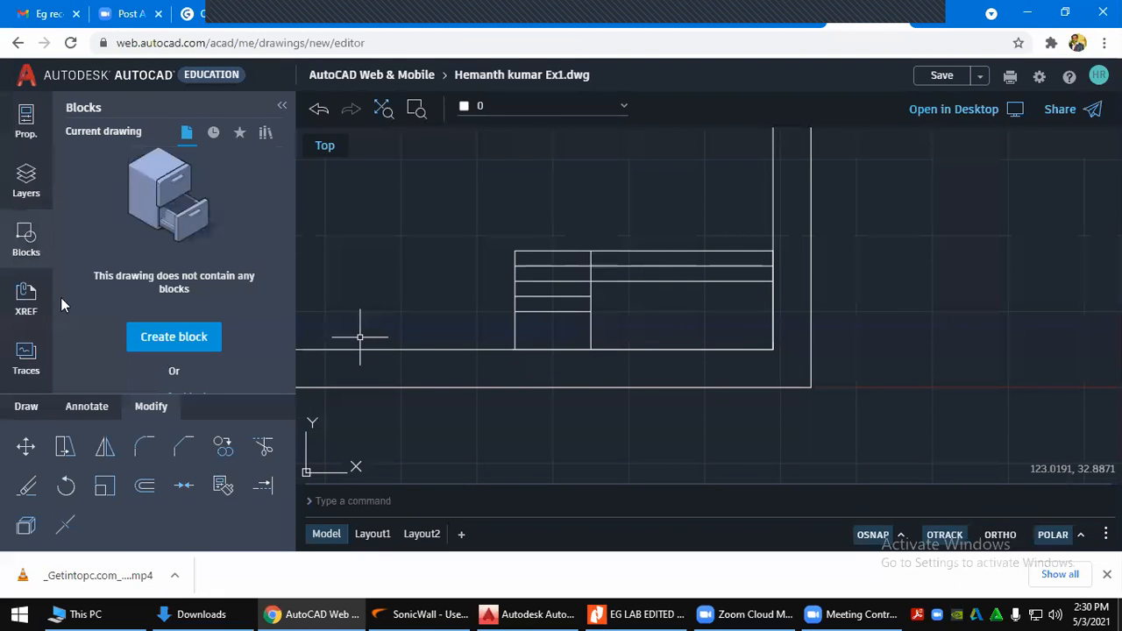
# Start a line in the bottom-left cell and place a horizontal first segment with ORTHO on
pyautogui.click(26, 408)
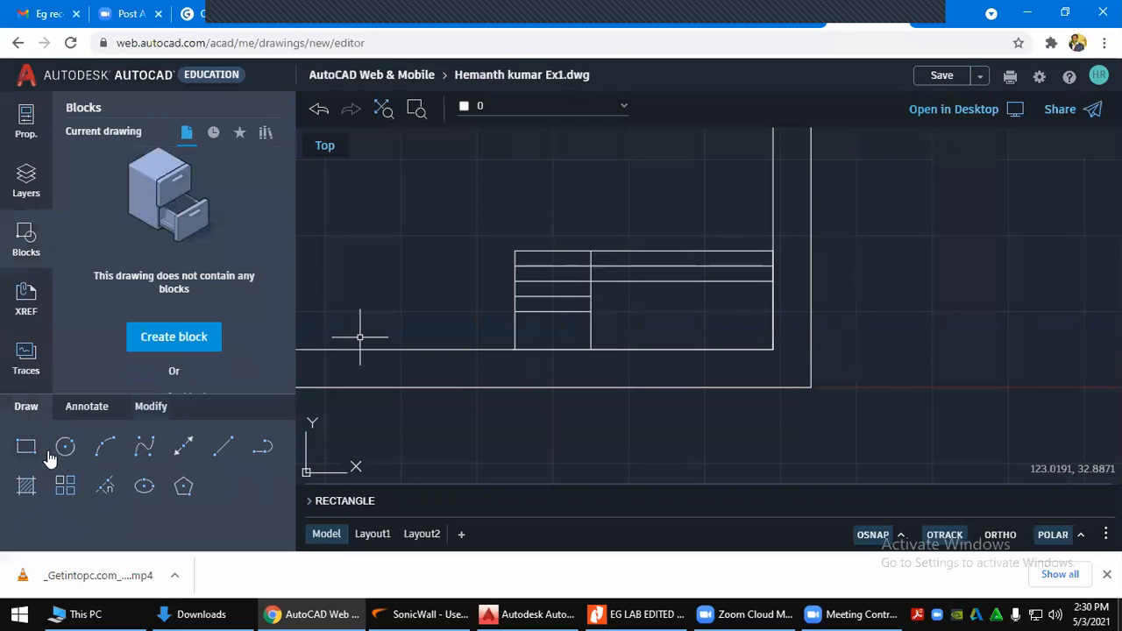
pyautogui.click(224, 449)
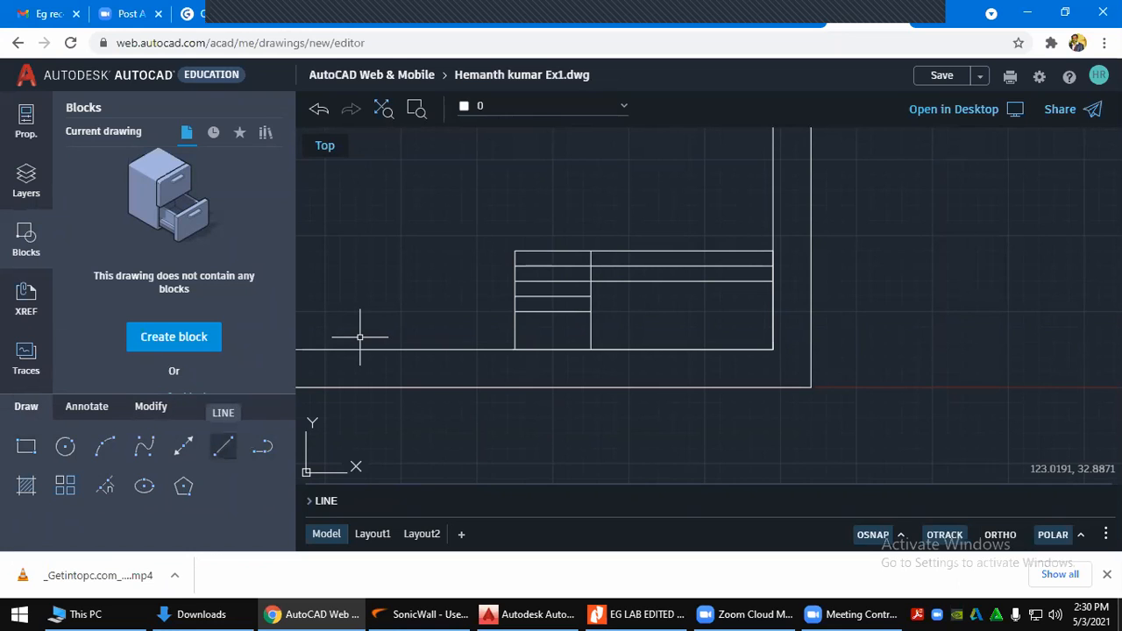
pyautogui.click(222, 454)
pyautogui.scroll(2, 596, 270)
pyautogui.scroll(2, 593, 376)
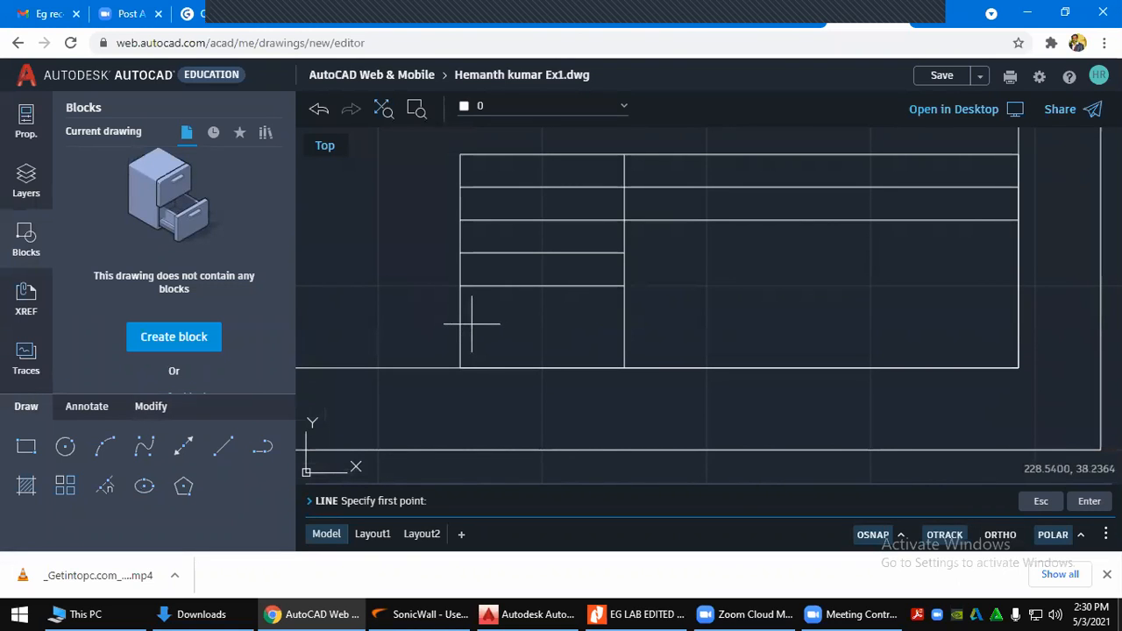
pyautogui.click(471, 324)
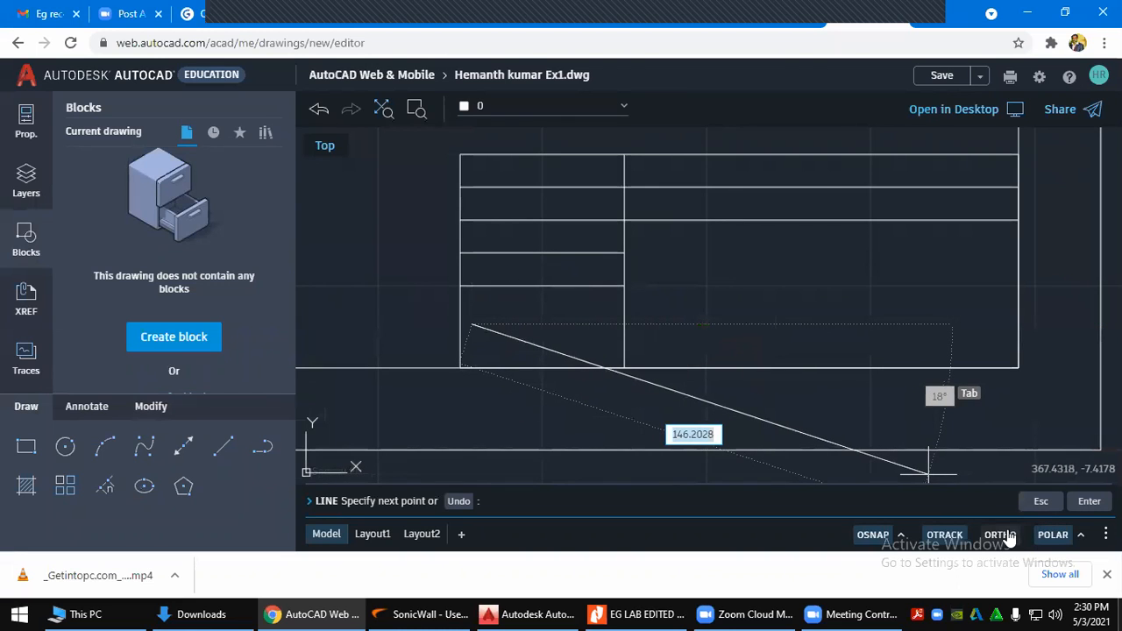
pyautogui.click(1006, 537)
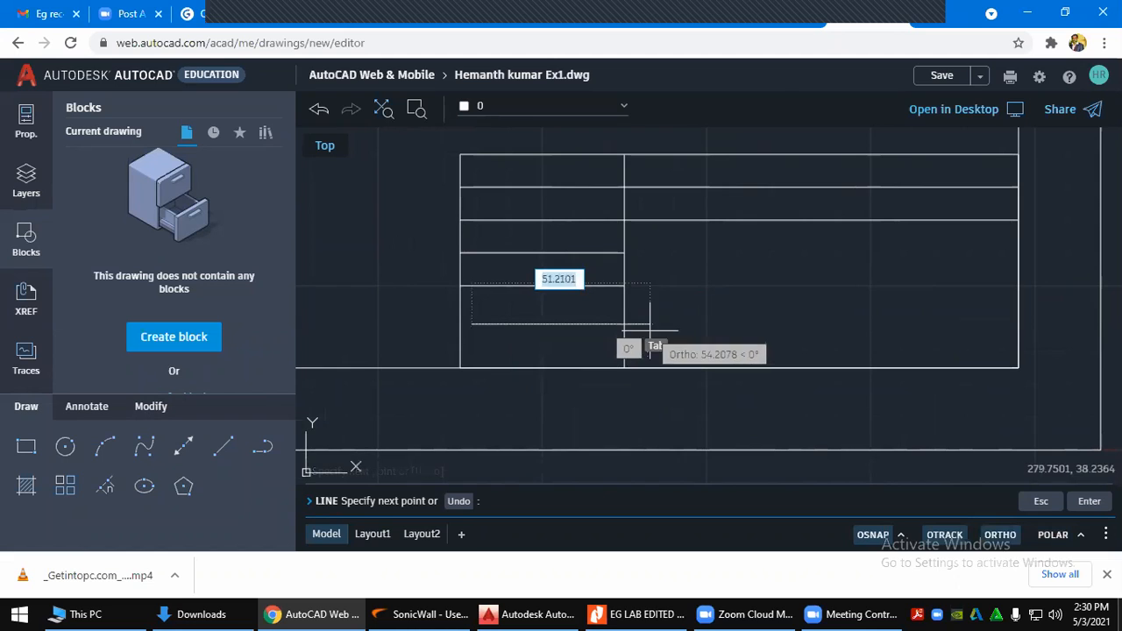
pyautogui.scroll(2, 614, 326)
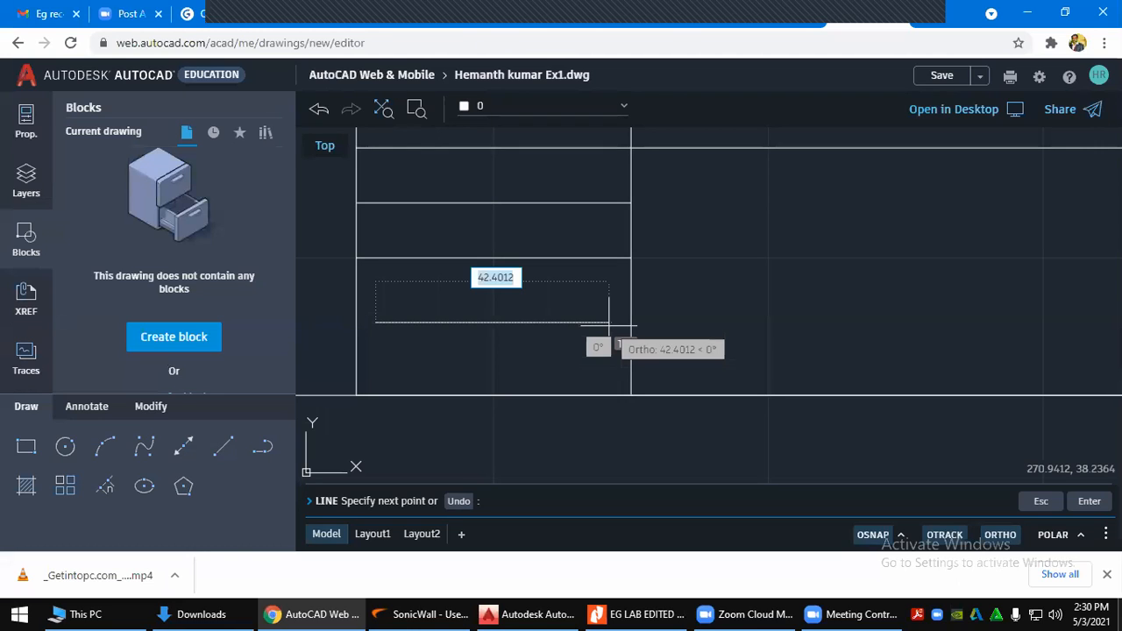
pyautogui.click(609, 322)
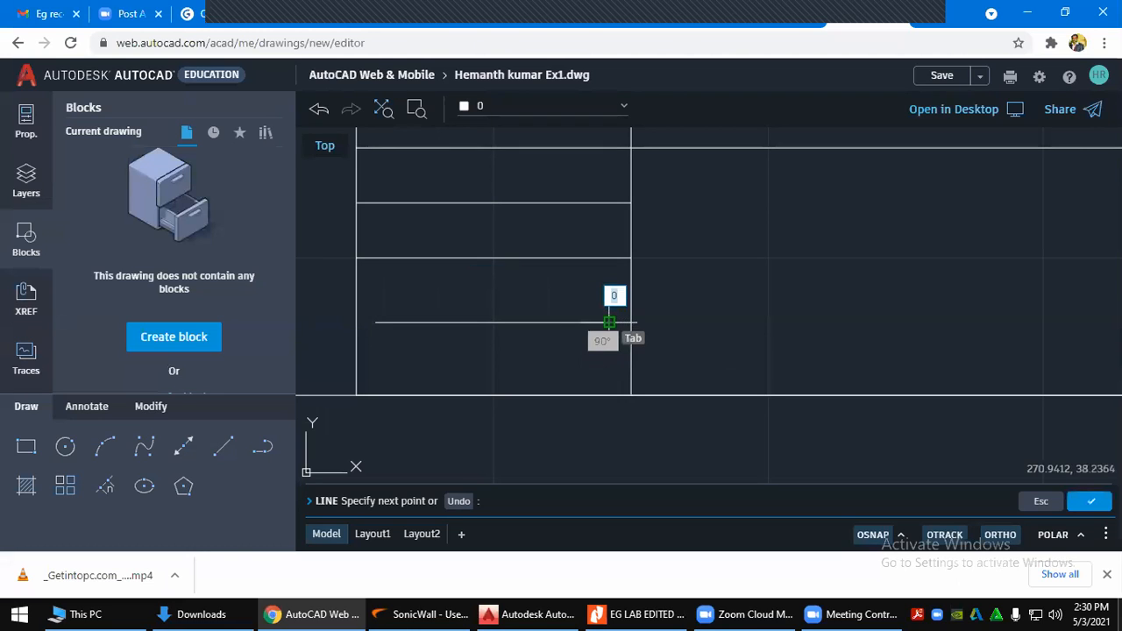
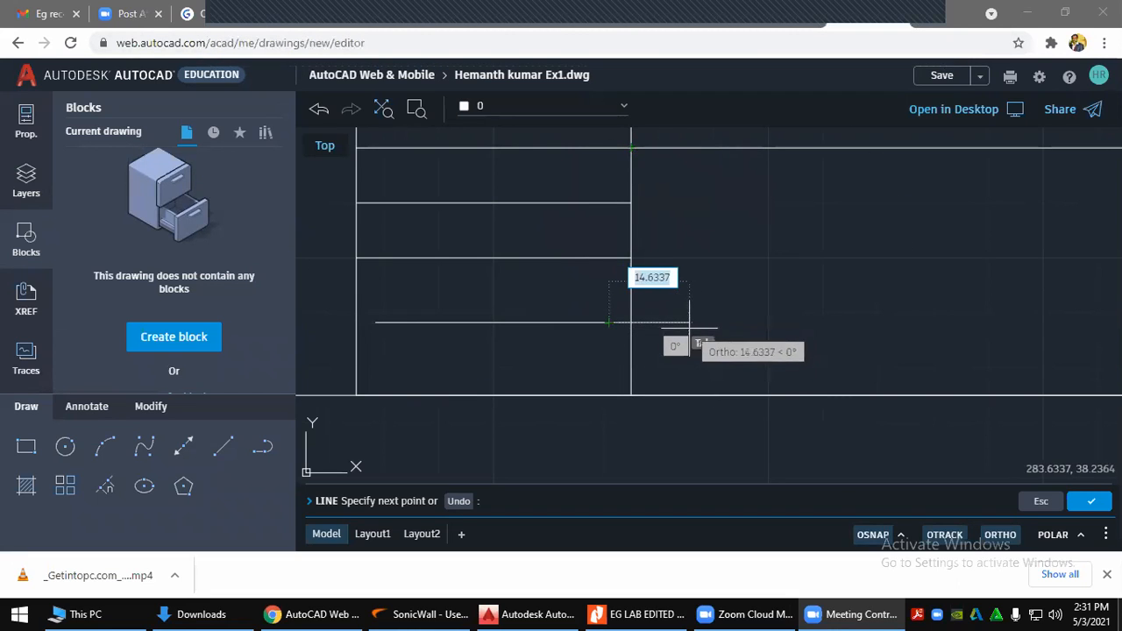
# End the horizontal centre line in the lower-left box, then view the lab manual PDF
pyautogui.click(608, 302)
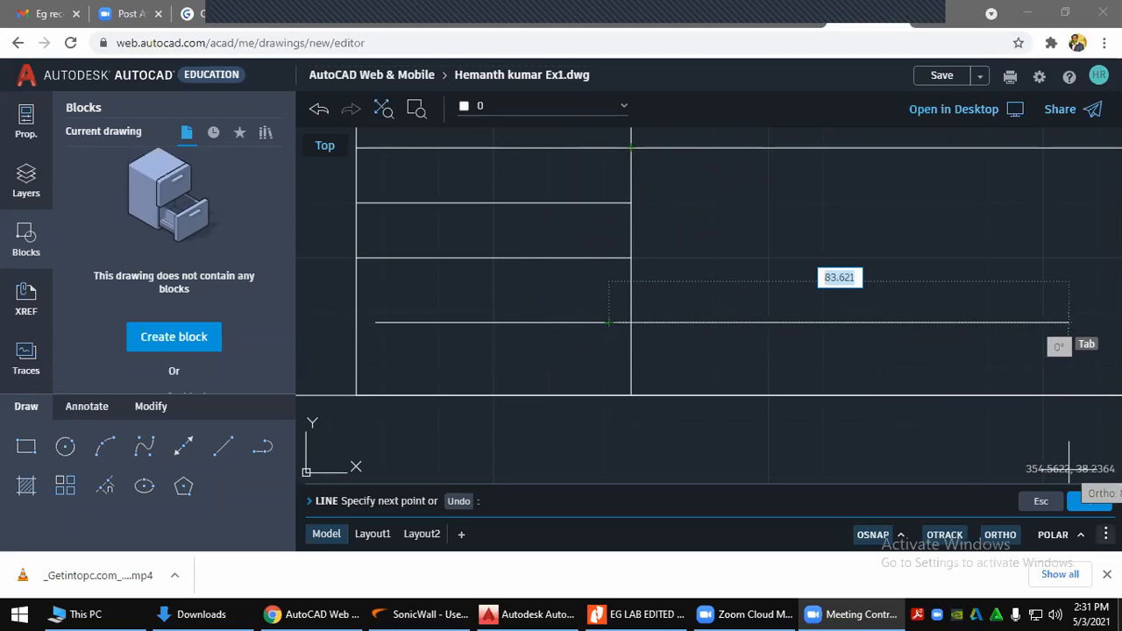
pyautogui.click(1091, 507)
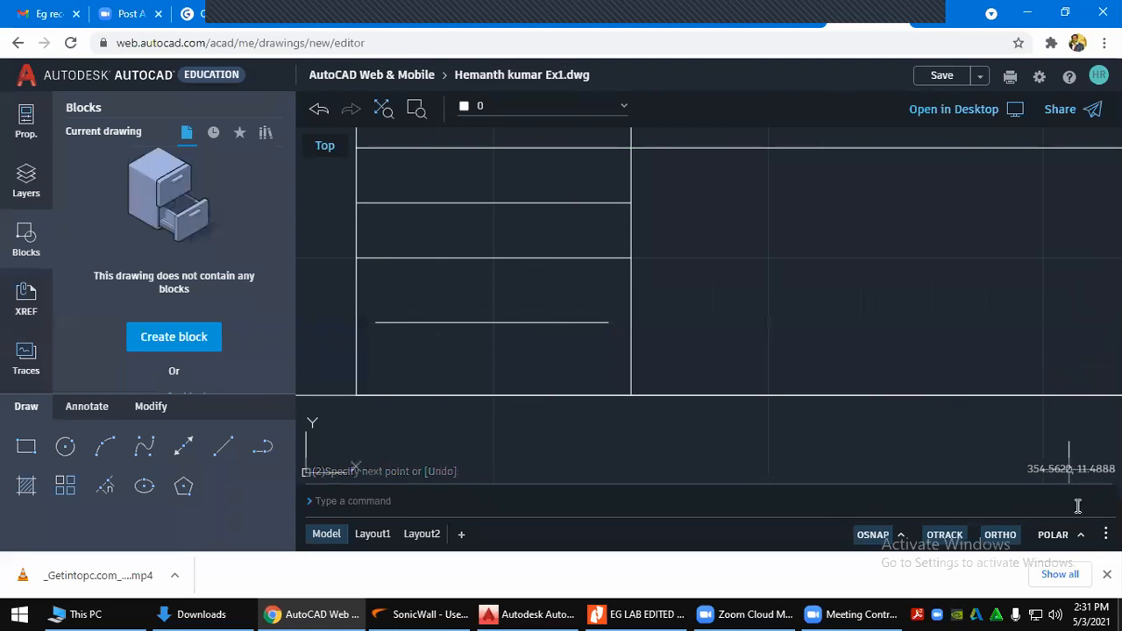
pyautogui.click(644, 613)
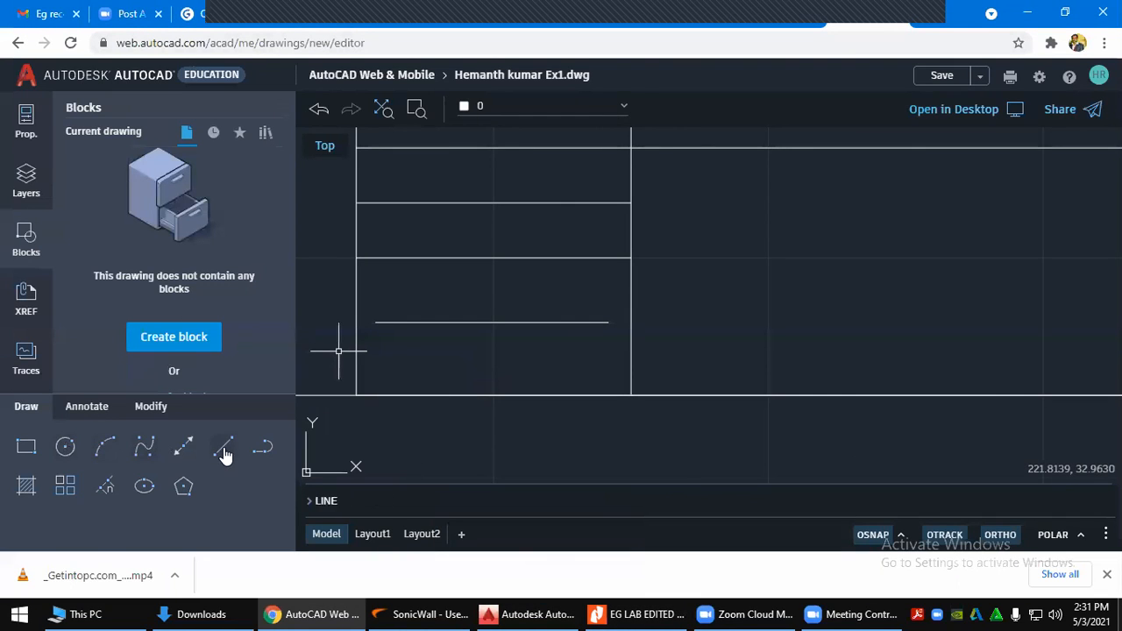
# Draw the outer circle of radius about 6.9 centred on the centre line
pyautogui.click(65, 447)
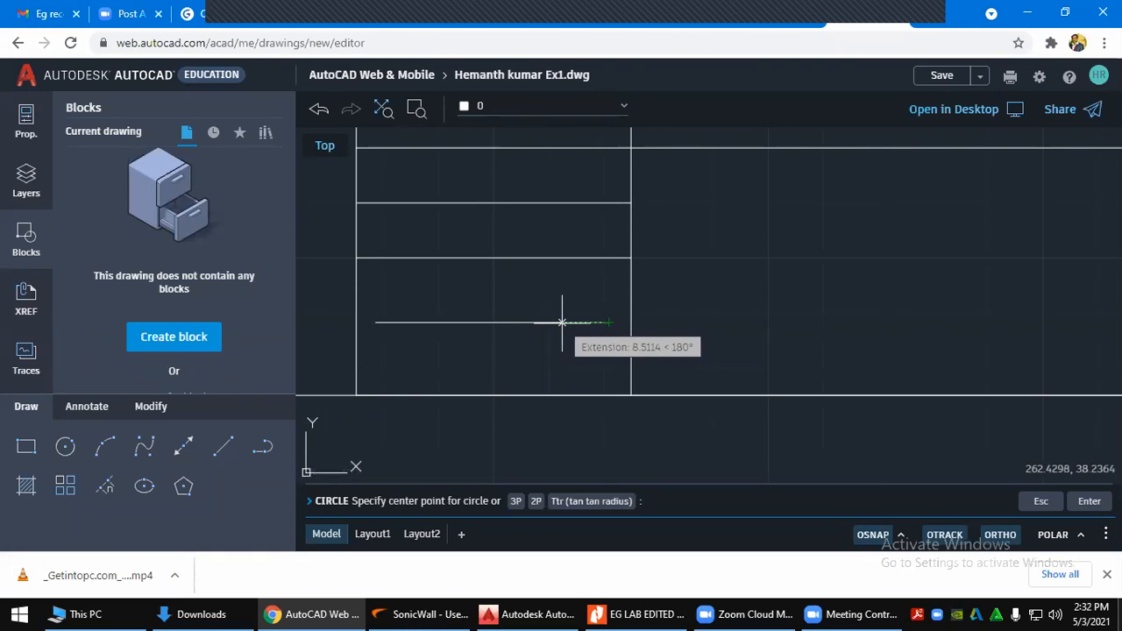
pyautogui.click(562, 322)
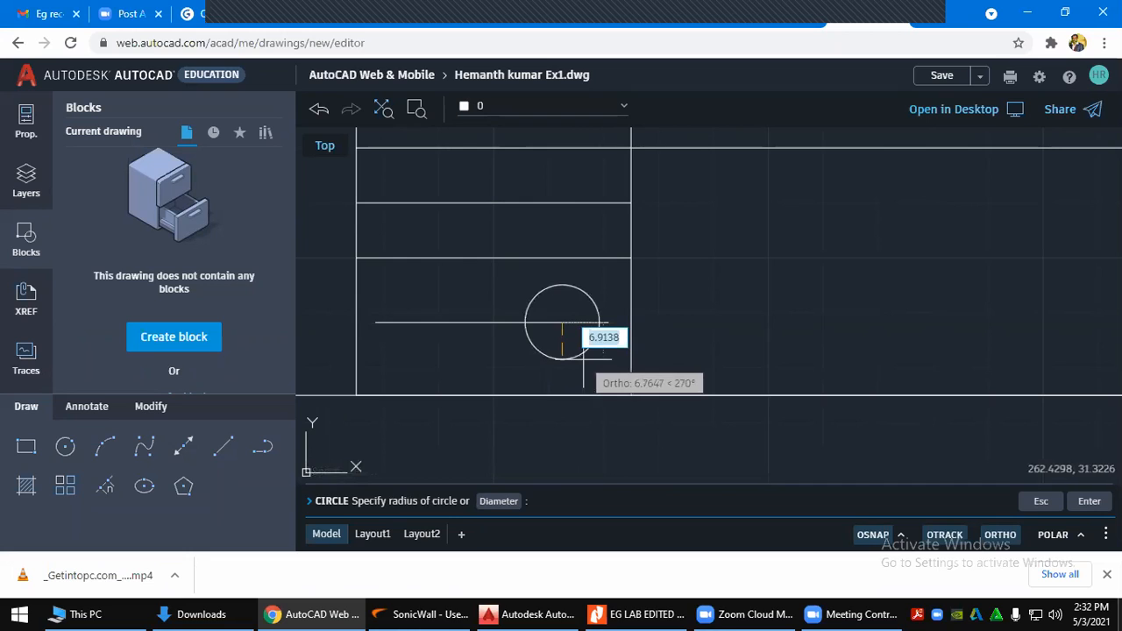
pyautogui.click(583, 357)
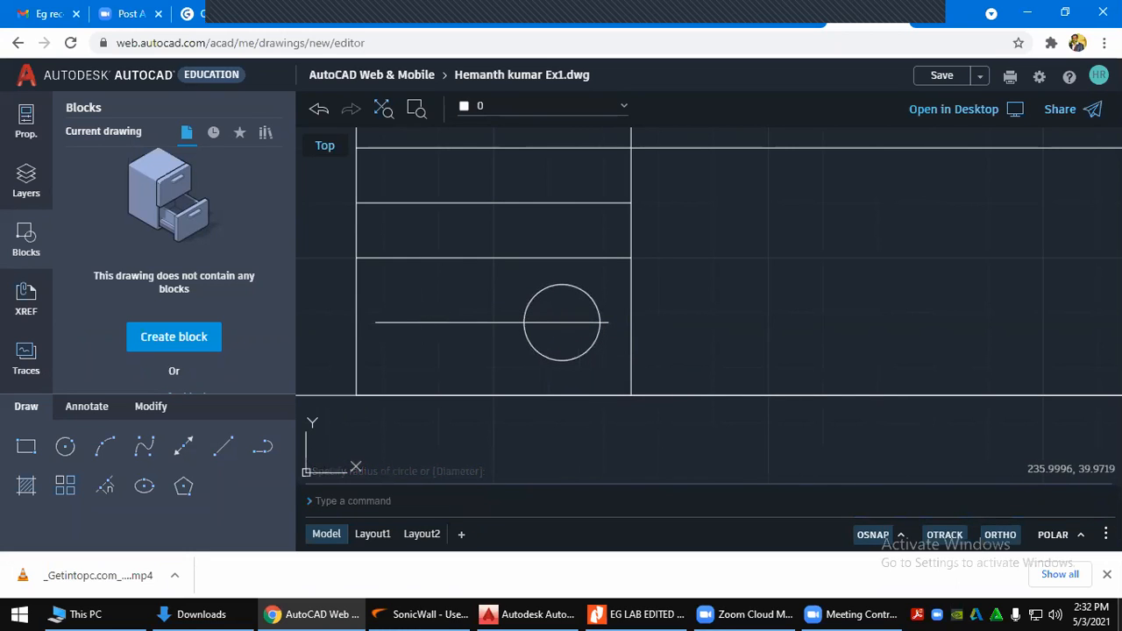
# Add a concentric inner circle of radius 4 and check it against the lab manual PDF
pyautogui.press('Return')
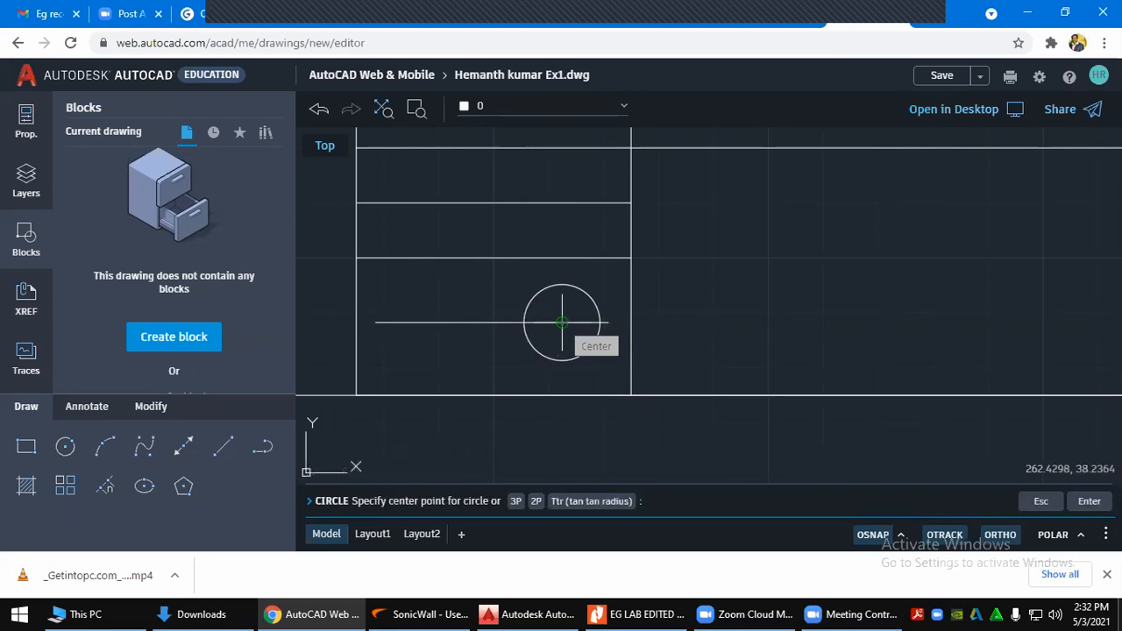
pyautogui.click(562, 322)
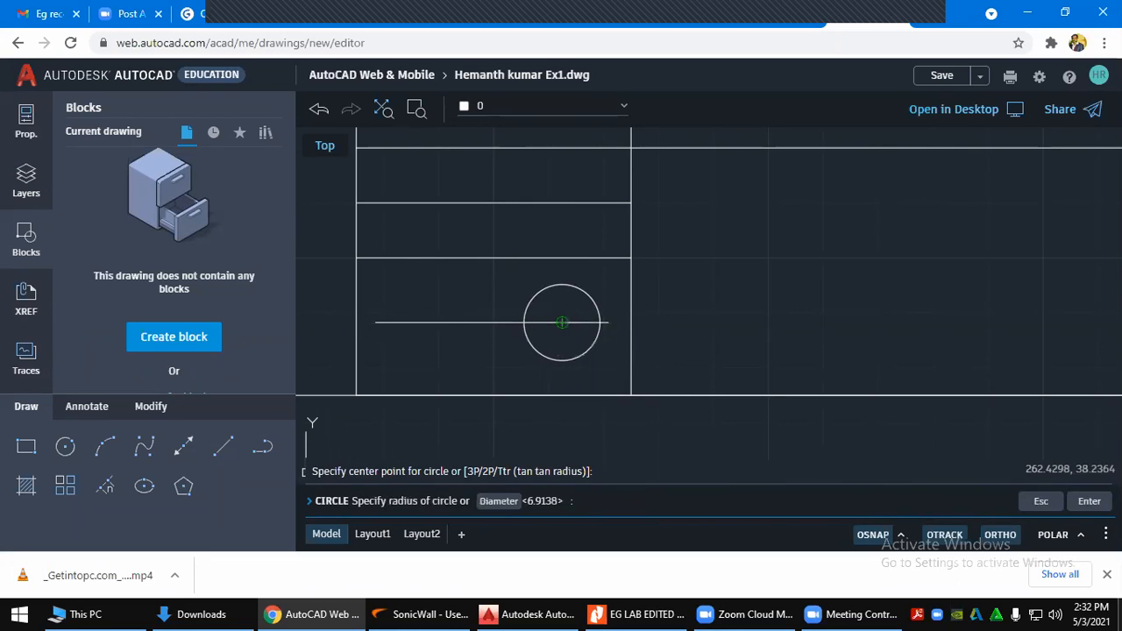
pyautogui.click(562, 323)
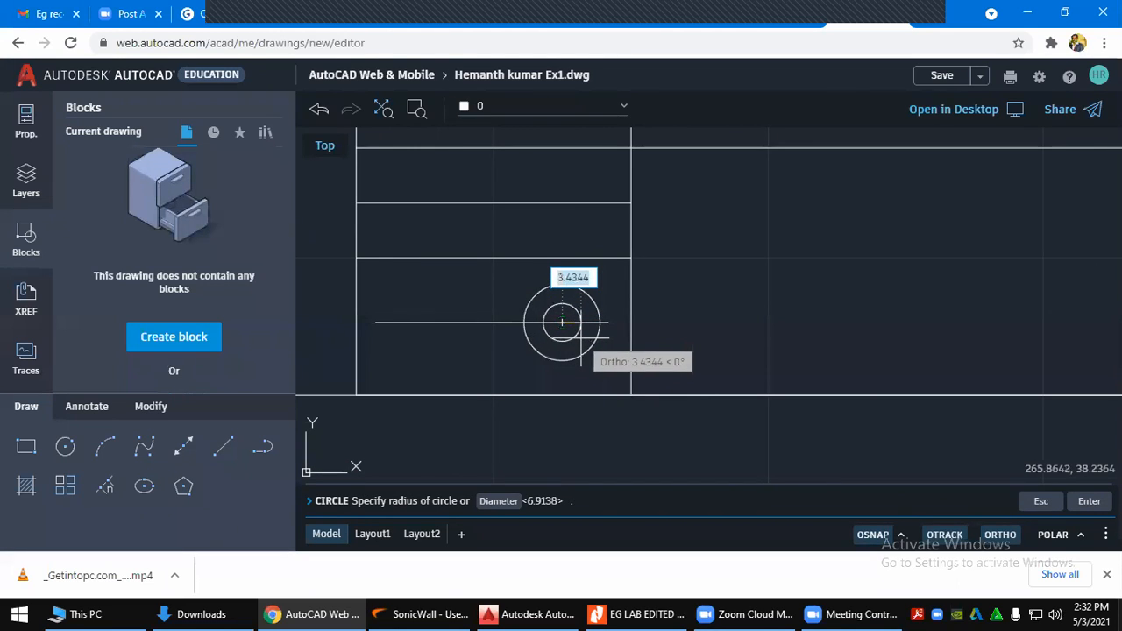
pyautogui.write('4')
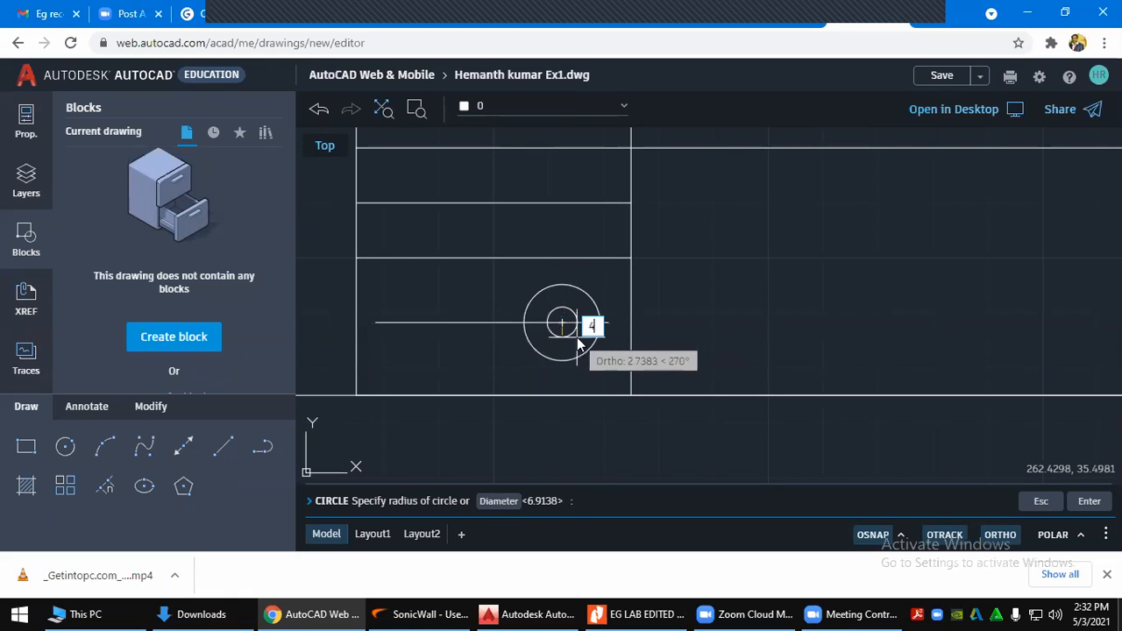
pyautogui.press('Return')
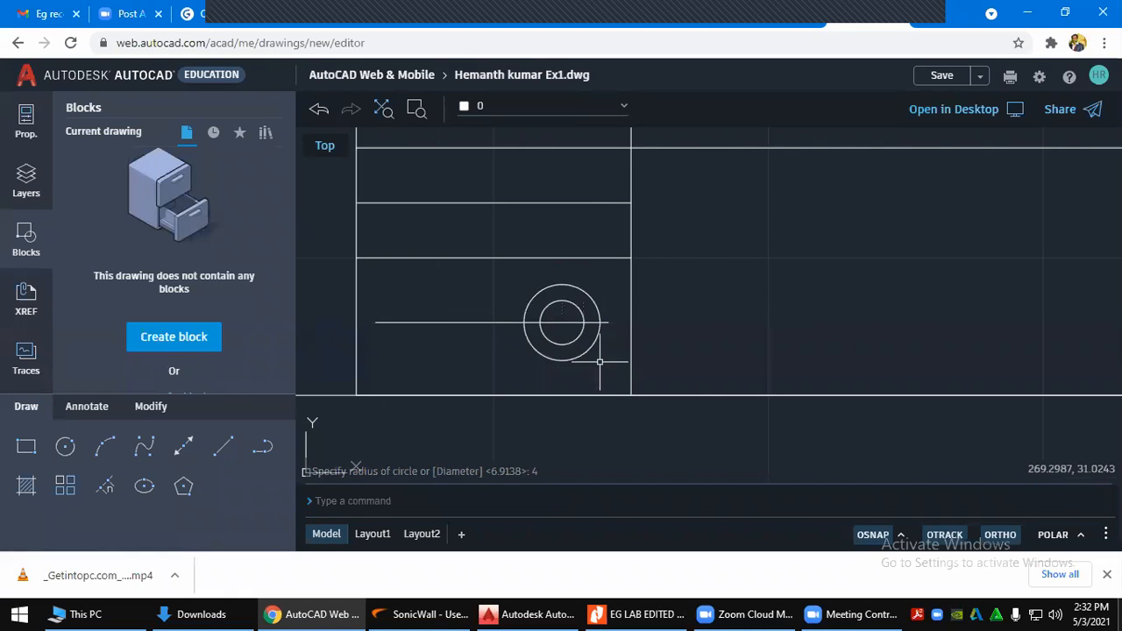
pyautogui.hotkey('alt', 'Tab')
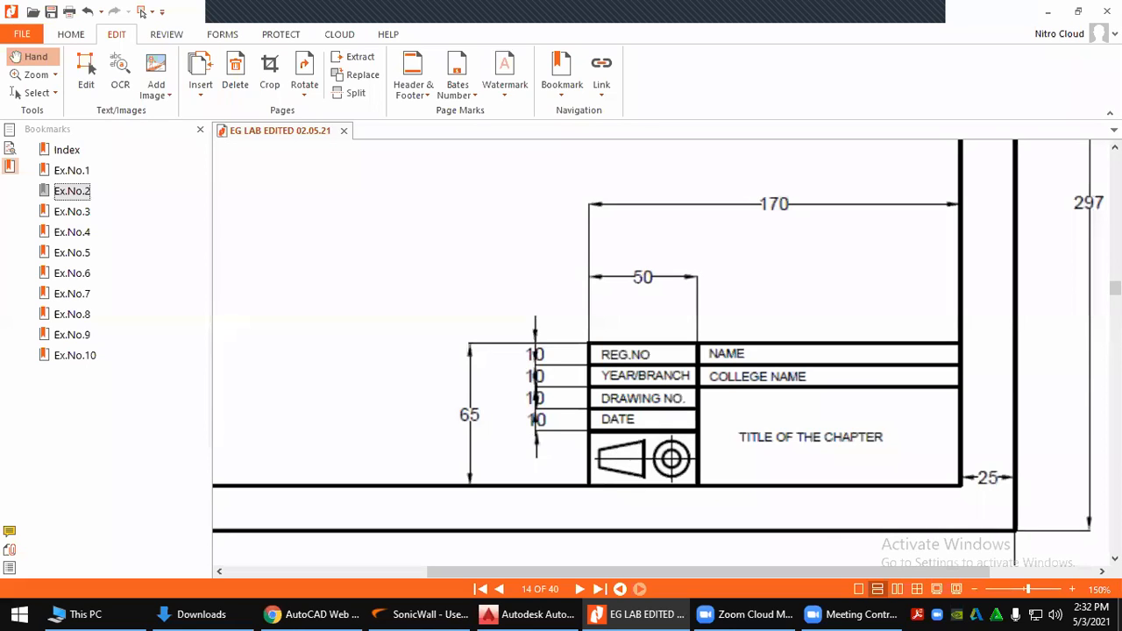
pyautogui.hotkey('alt', 'Tab')
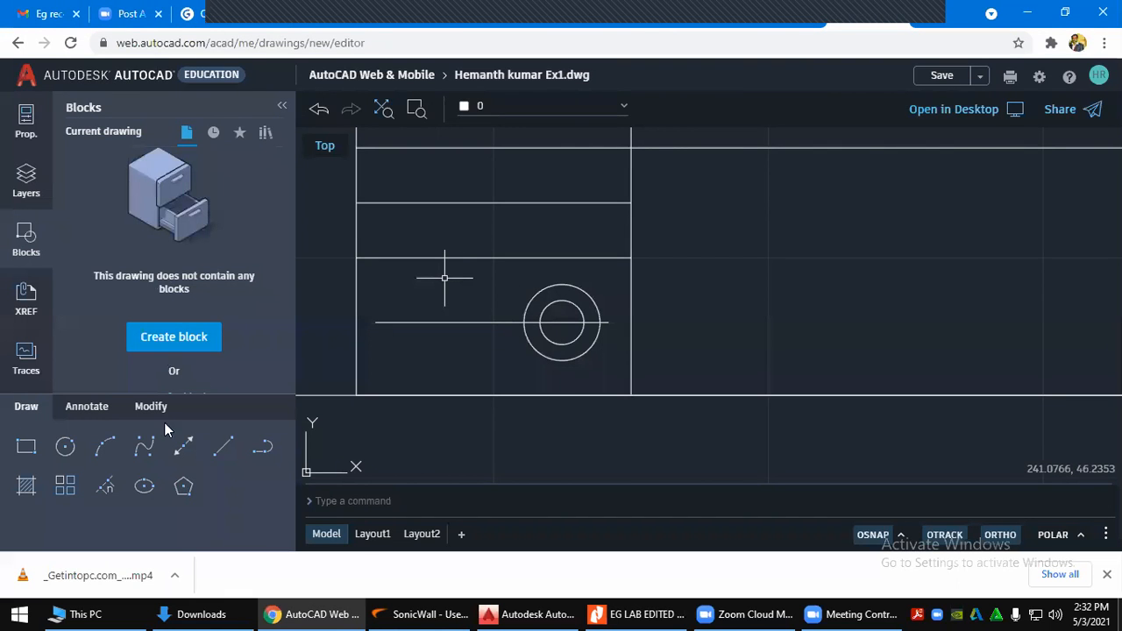
# With Quadrant snap on, draw an 8-unit vertical line left of the circles, level with the inner circle's top
pyautogui.click(222, 449)
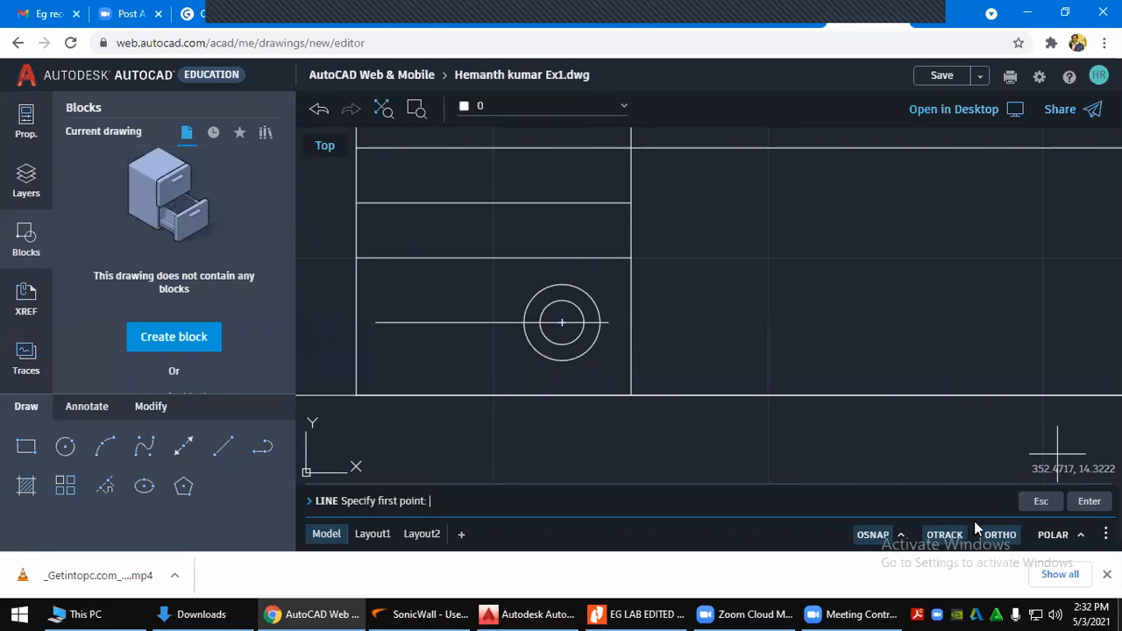
pyautogui.click(901, 535)
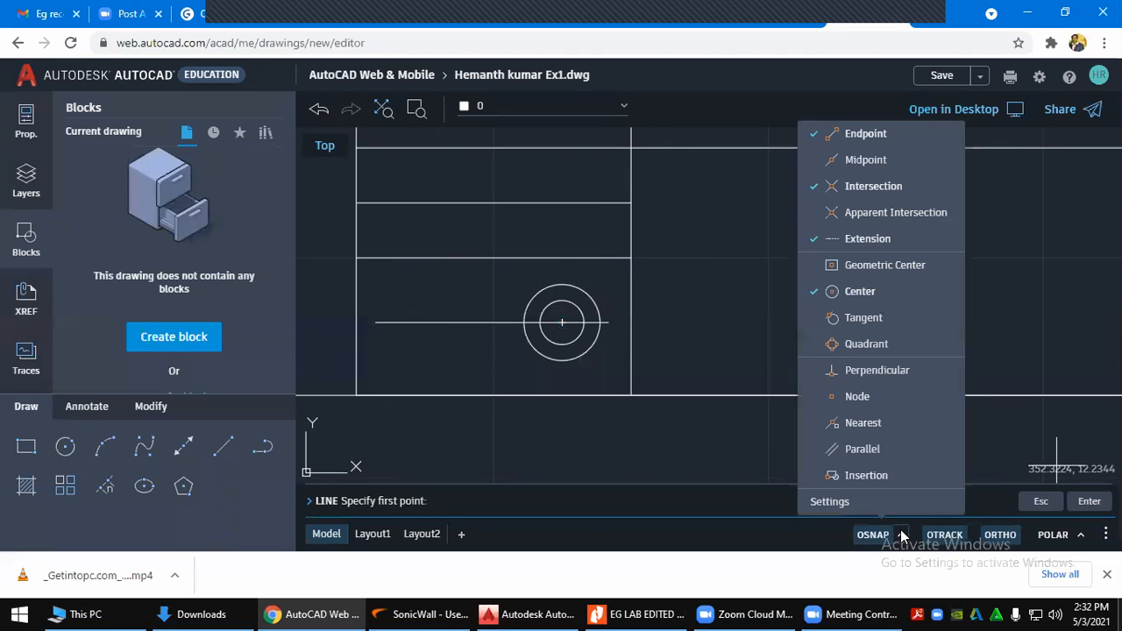
pyautogui.click(859, 346)
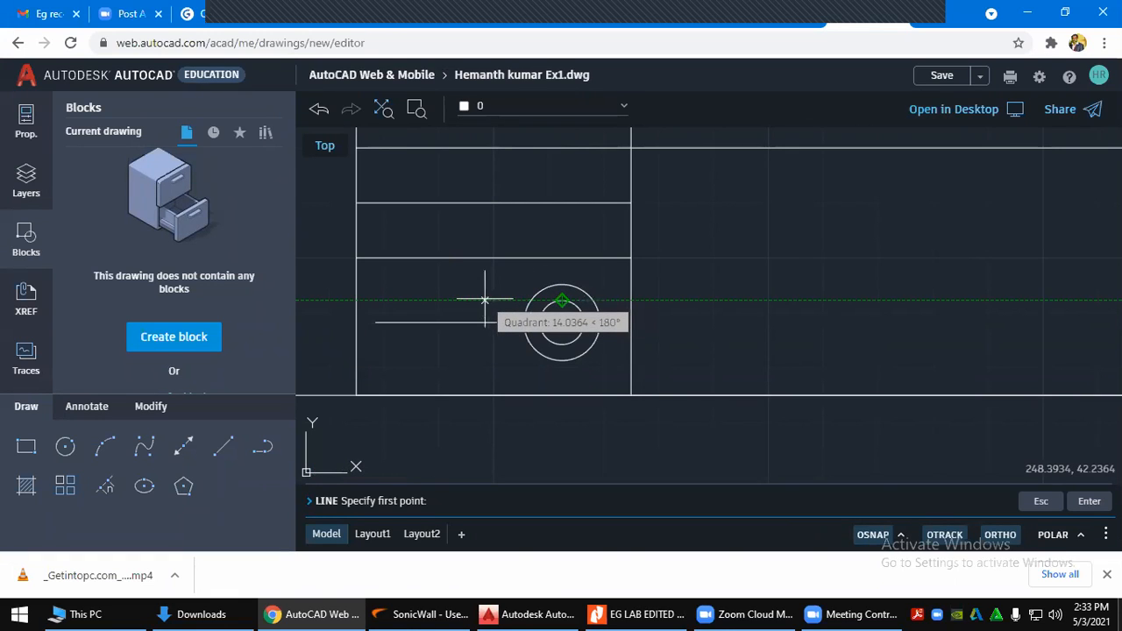
pyautogui.click(401, 300)
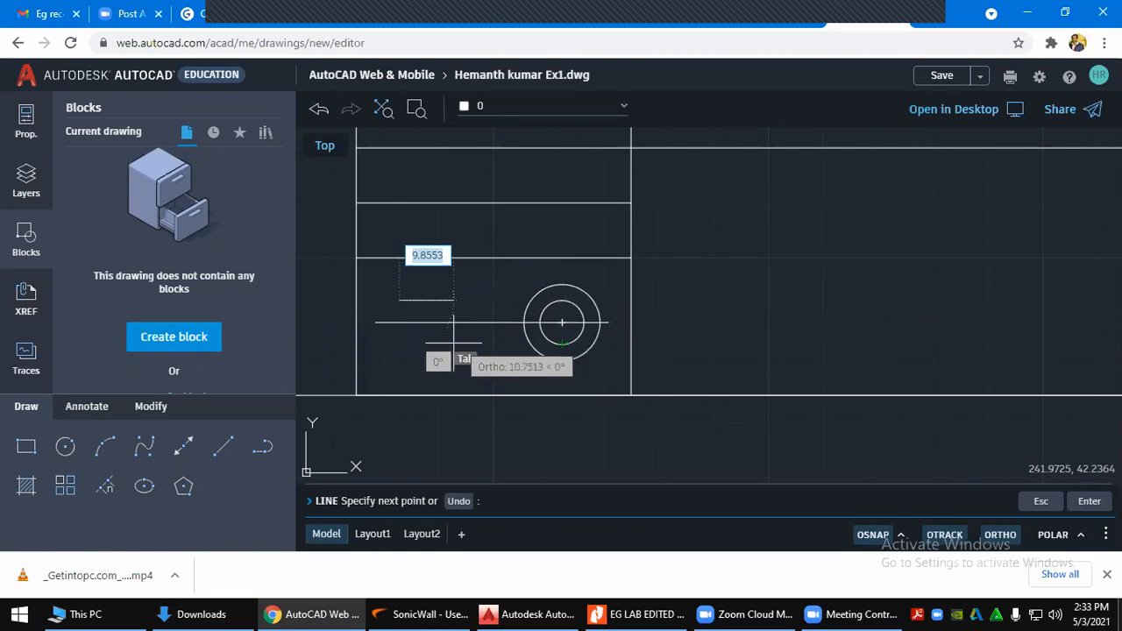
pyautogui.write('8')
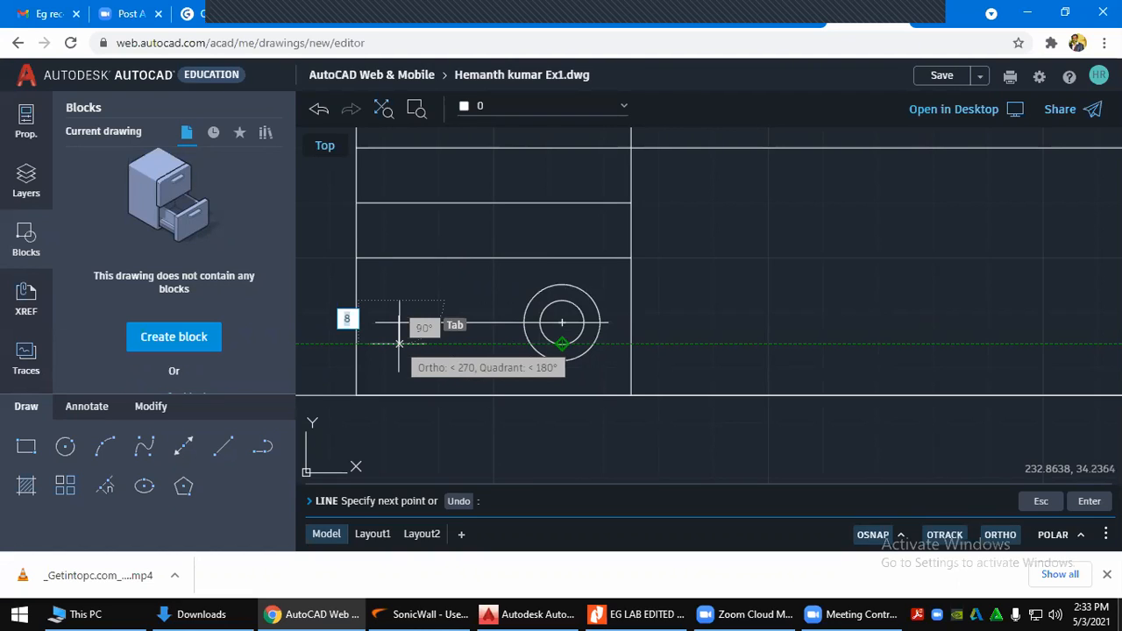
pyautogui.press('Return')
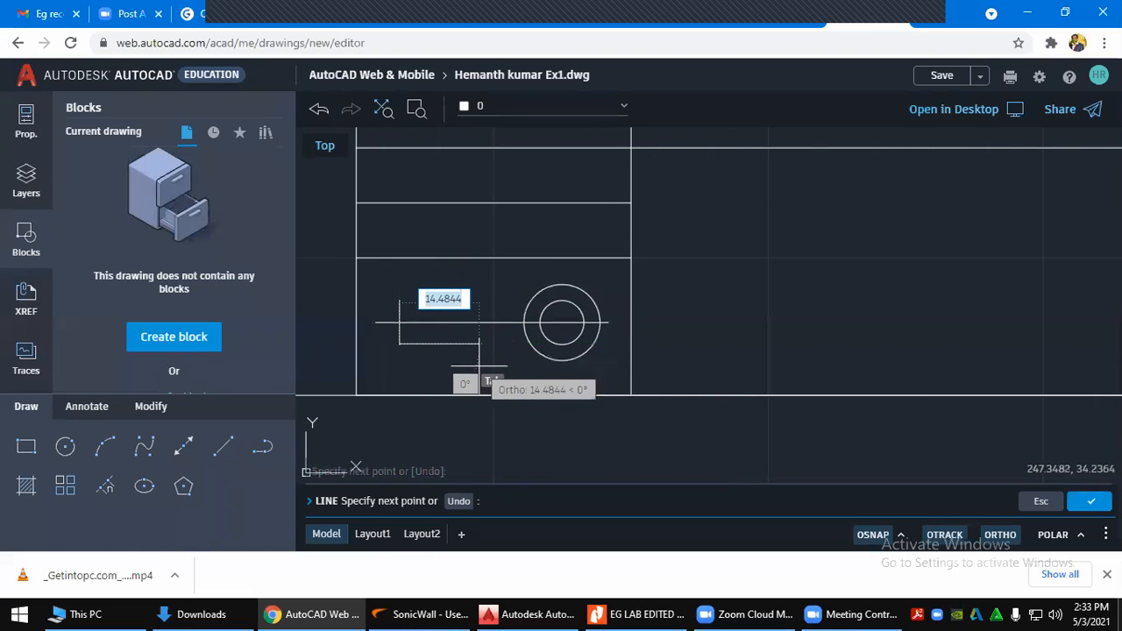
pyautogui.press('Escape')
pyautogui.press('Escape')
pyautogui.press('Escape')
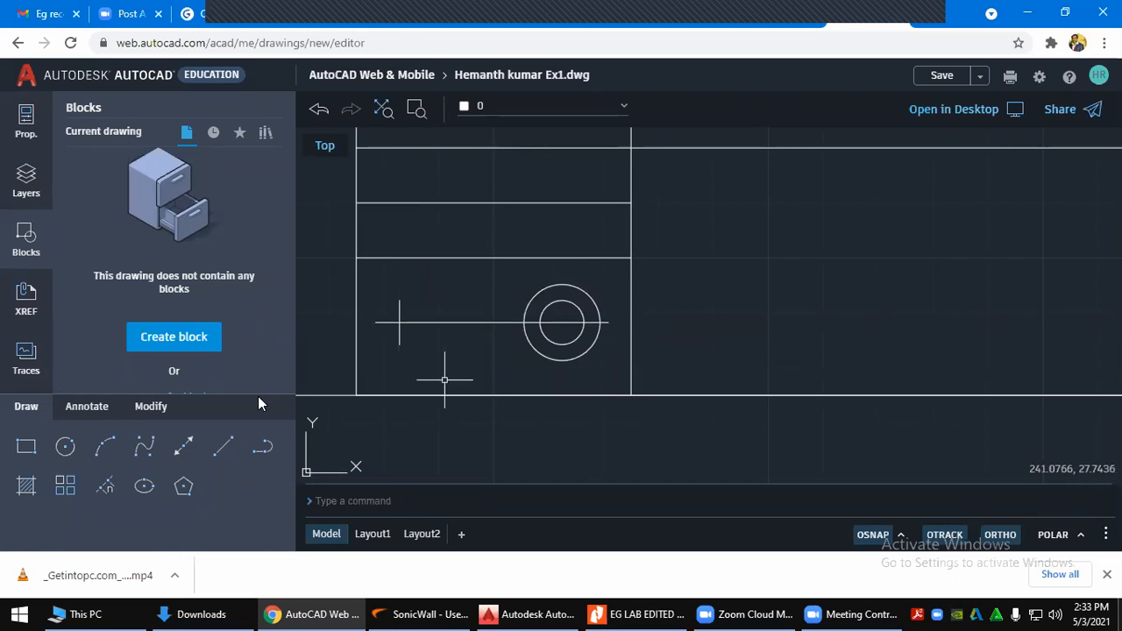
# Draw the tall vertical edge spanning the outer circle's height and the sloped bottom edge to the short line
pyautogui.click(223, 447)
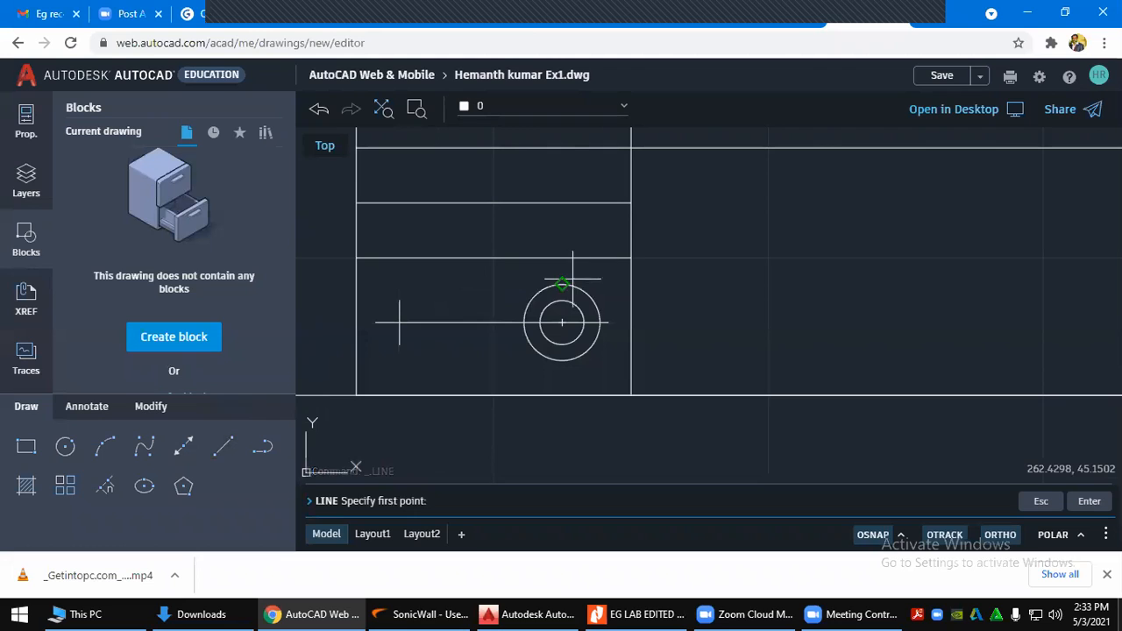
pyautogui.click(473, 284)
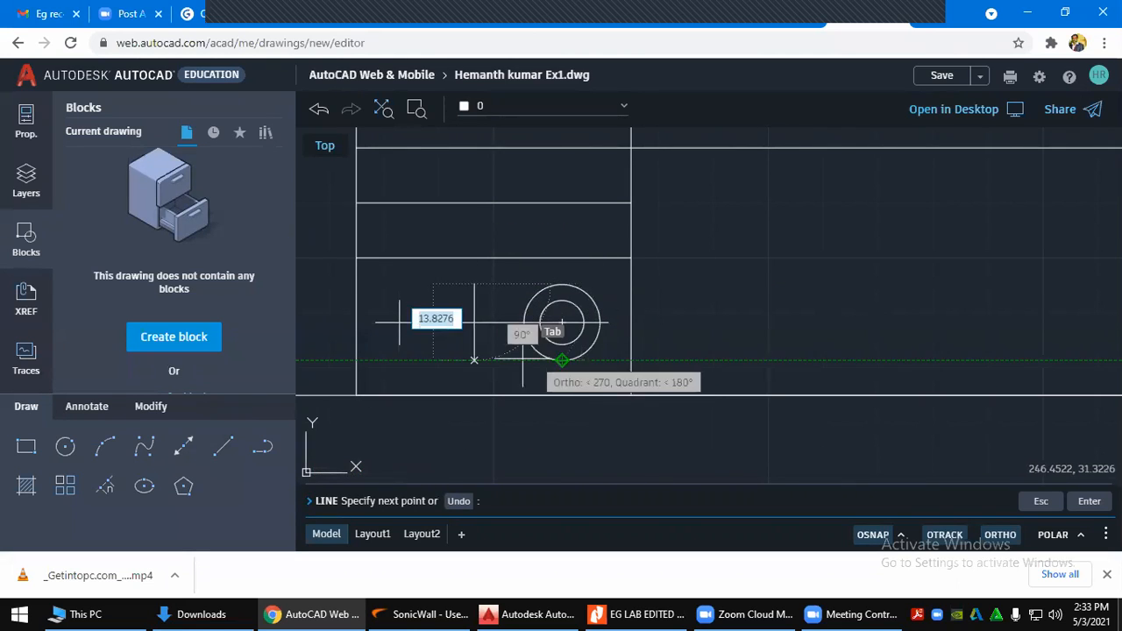
pyautogui.click(474, 359)
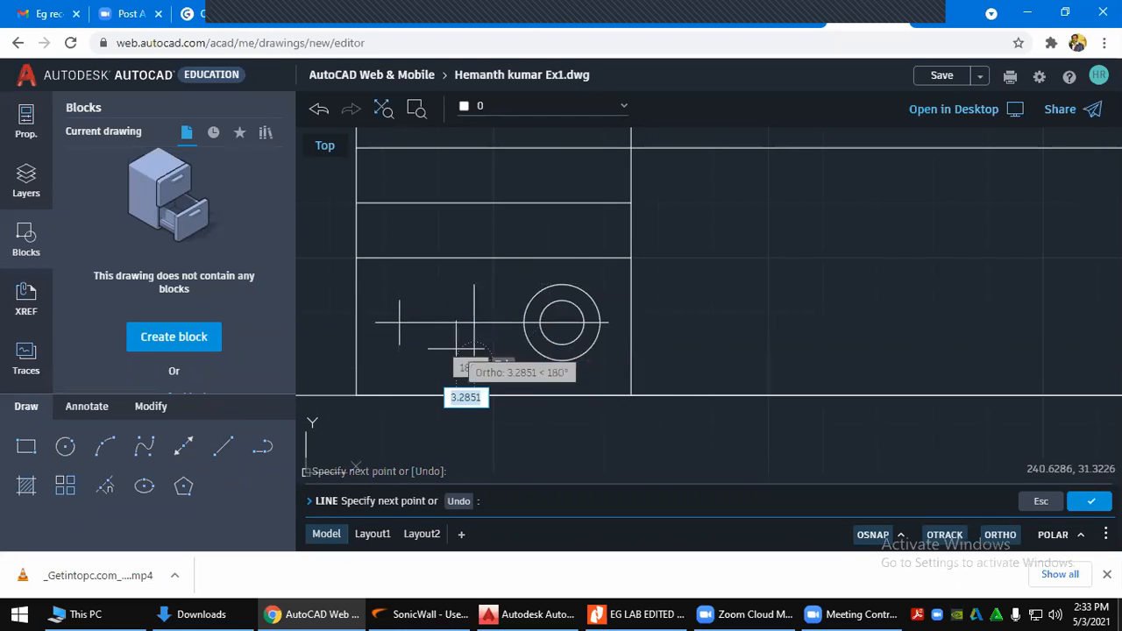
pyautogui.click(400, 343)
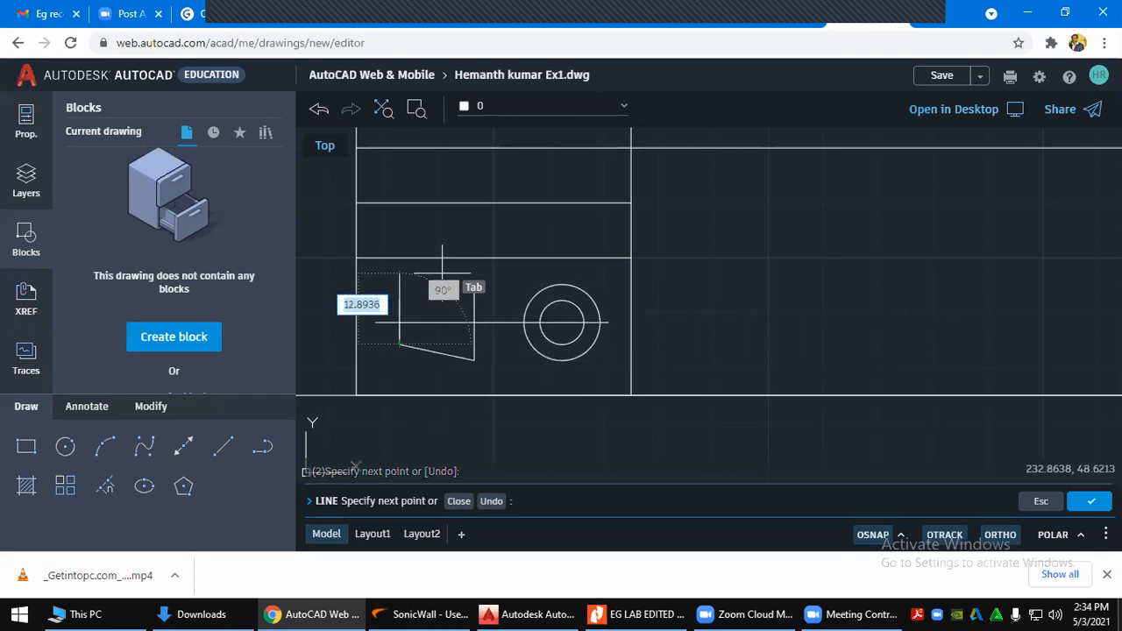
pyautogui.press('Escape')
pyautogui.press('Escape')
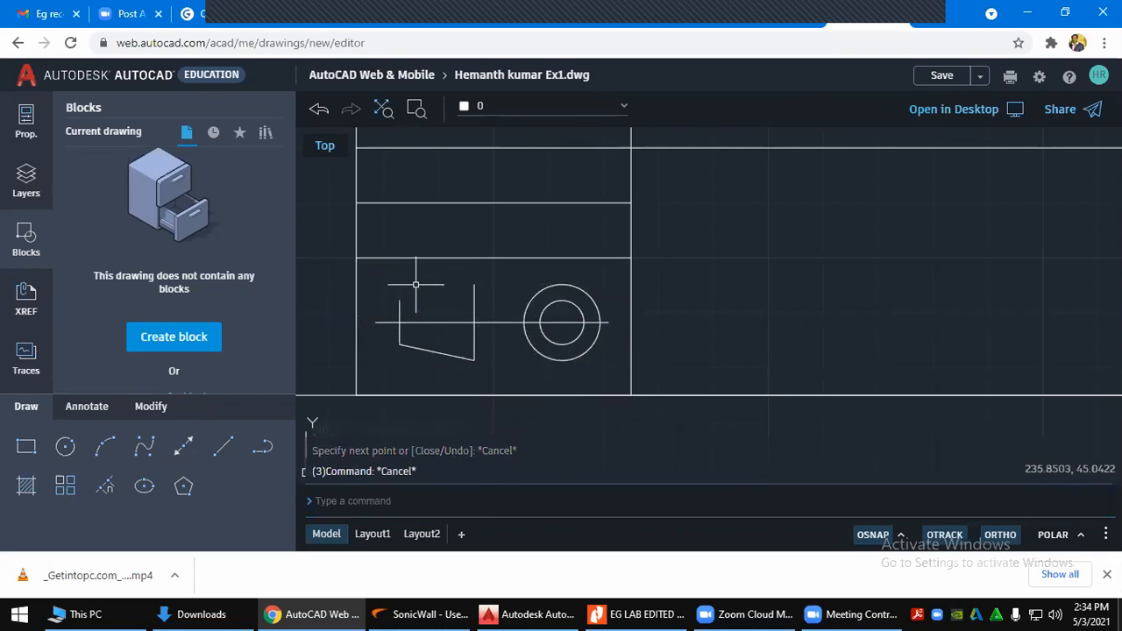
# With ORTHO off, draw the sloped top edge from the tall edge to the short line's top
pyautogui.press('Return')
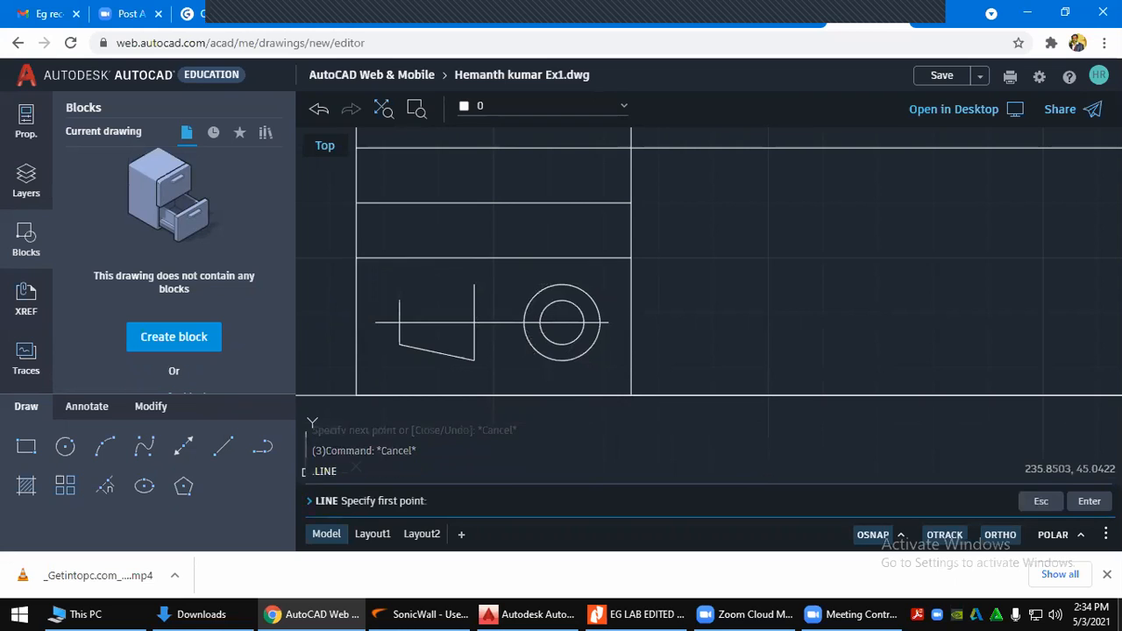
pyautogui.click(474, 284)
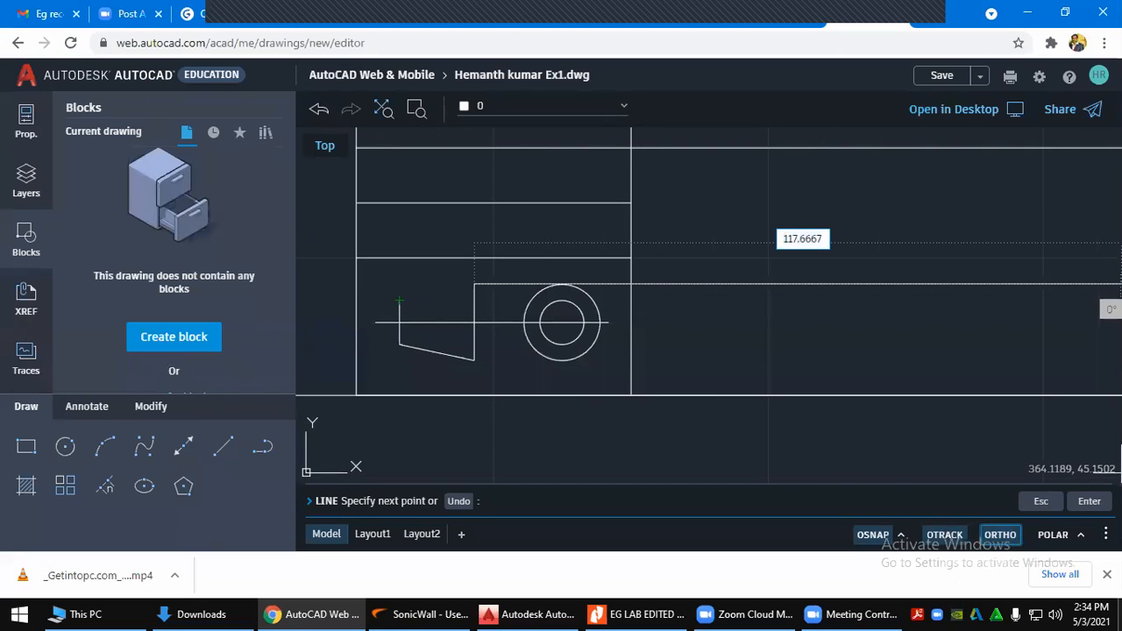
pyautogui.click(1000, 537)
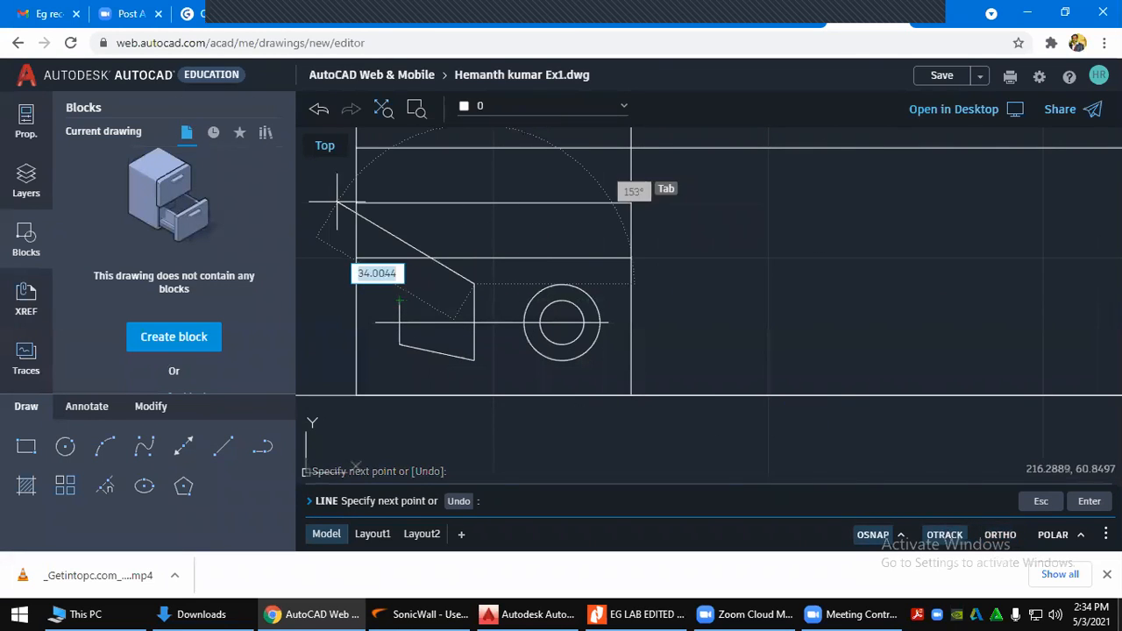
pyautogui.click(399, 301)
pyautogui.press('Escape')
pyautogui.press('Escape')
pyautogui.press('Escape')
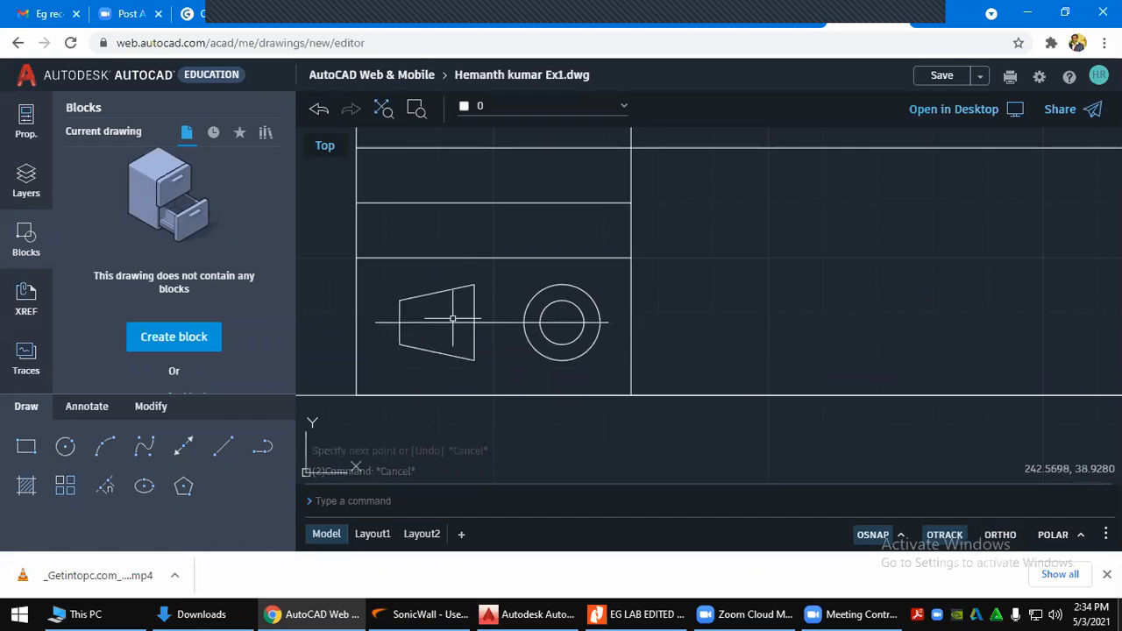
pyautogui.press('Return')
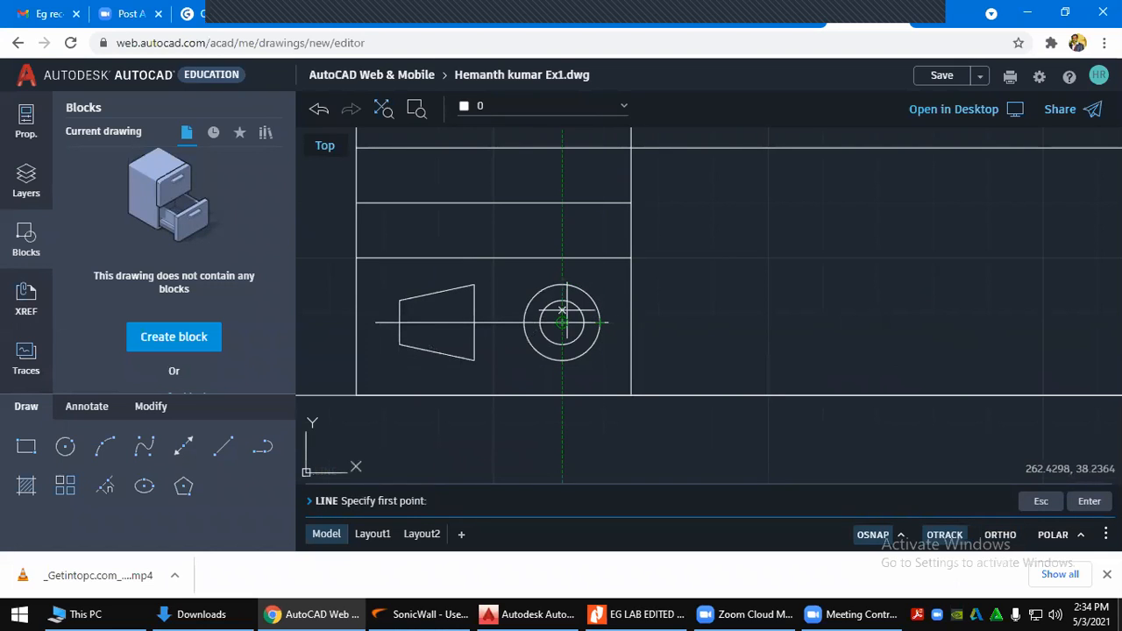
# Cancel the line started at the circles' centre and compare the symbol with the reference PDF
pyautogui.click(562, 272)
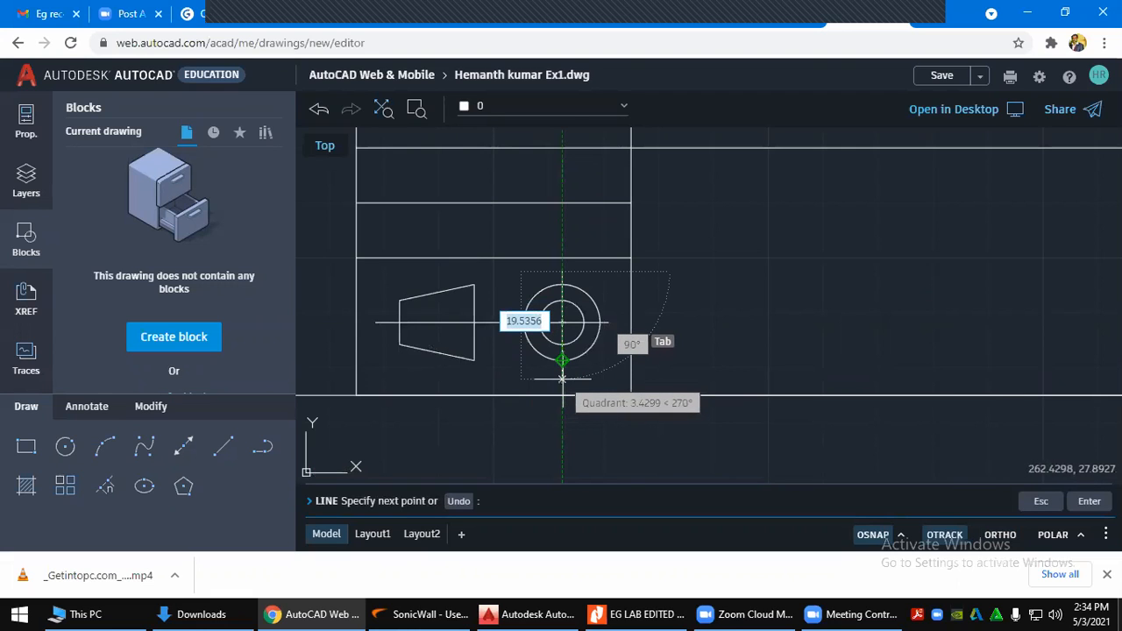
pyautogui.press('Escape')
pyautogui.press('Escape')
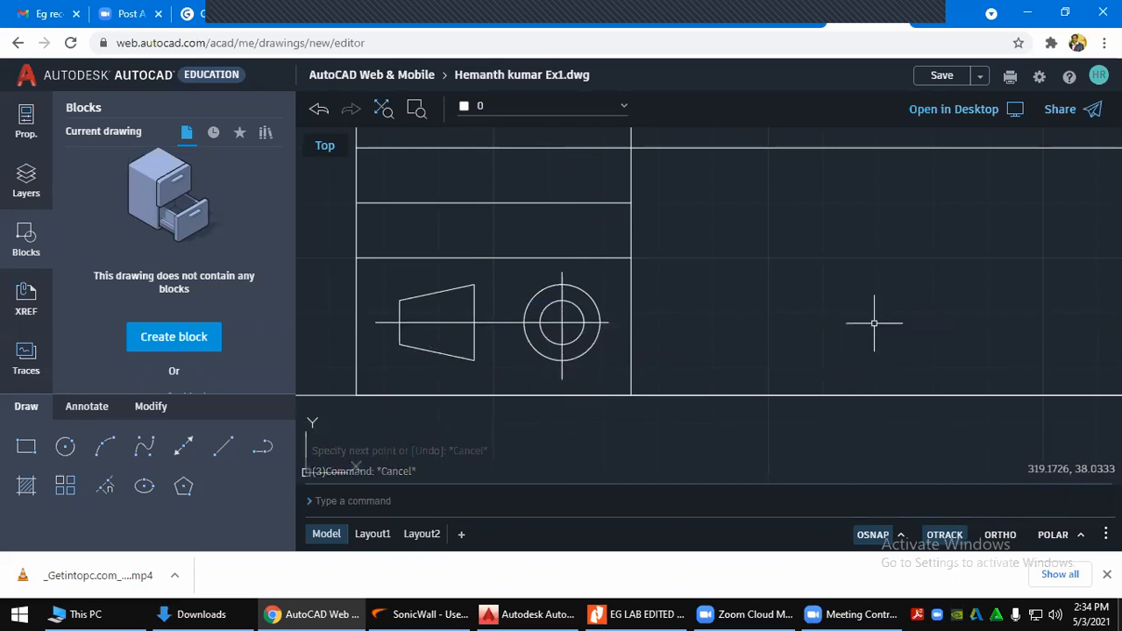
pyautogui.hotkey('alt', 'Tab')
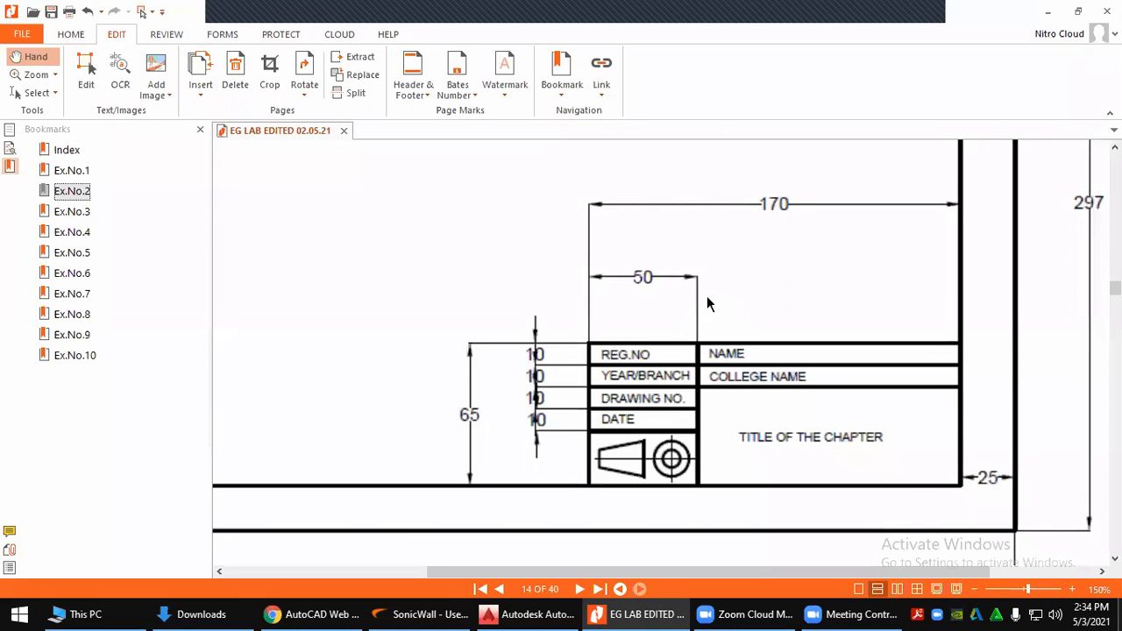
pyautogui.hotkey('alt', 'Tab')
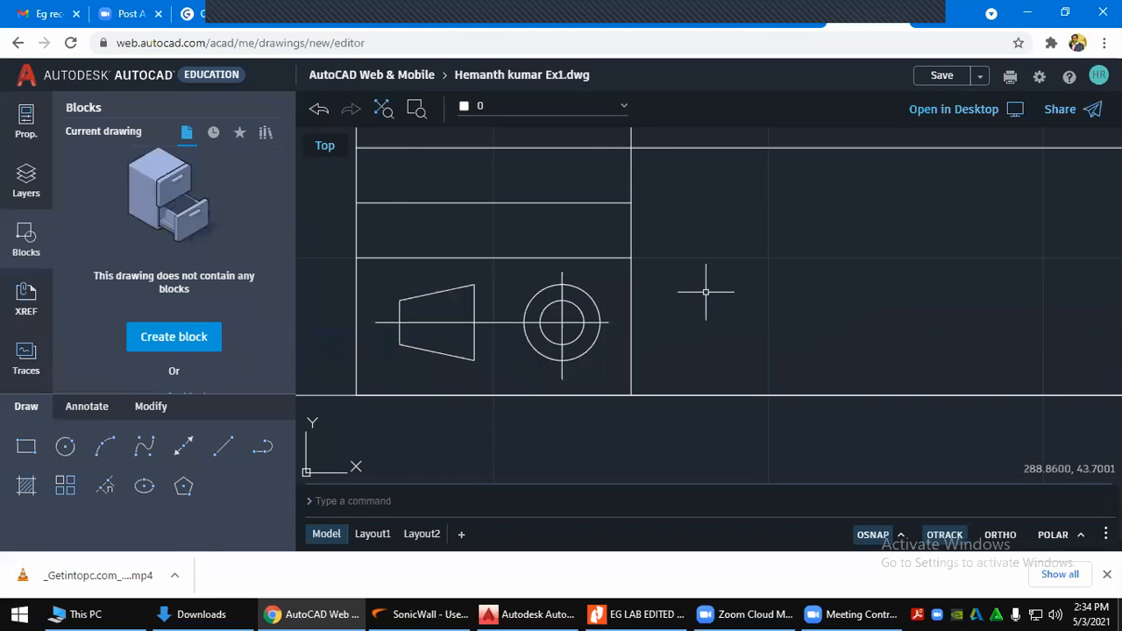
# Zoom out, bring up the Annotate tools and enter the mtext command
pyautogui.scroll(-2, 705, 292)
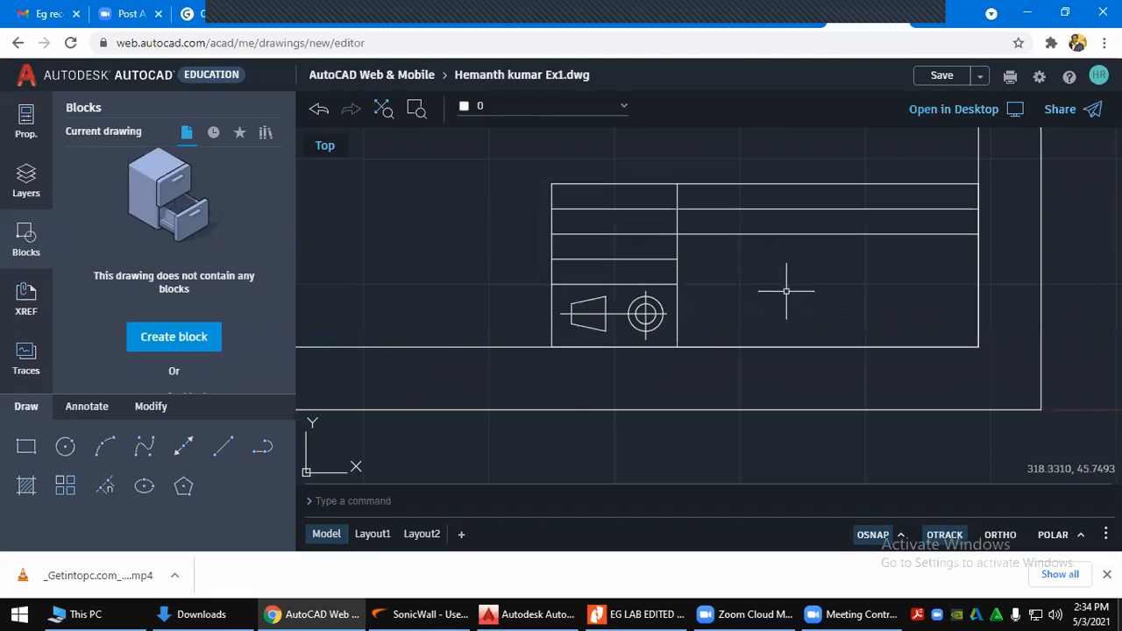
pyautogui.scroll(-1, 787, 291)
pyautogui.click(97, 408)
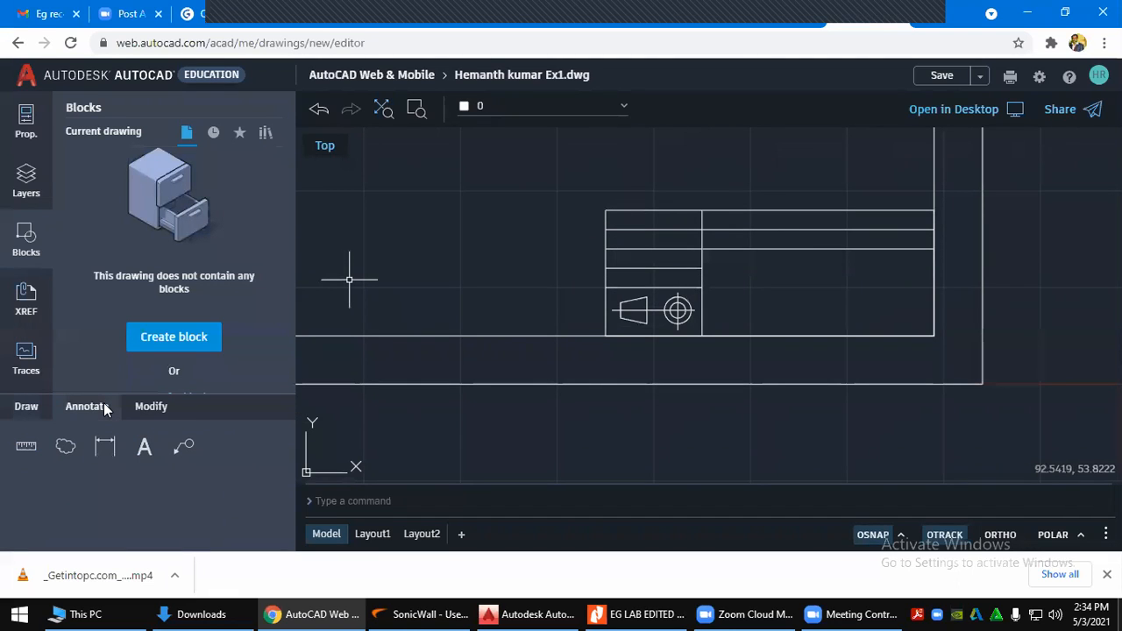
pyautogui.click(105, 447)
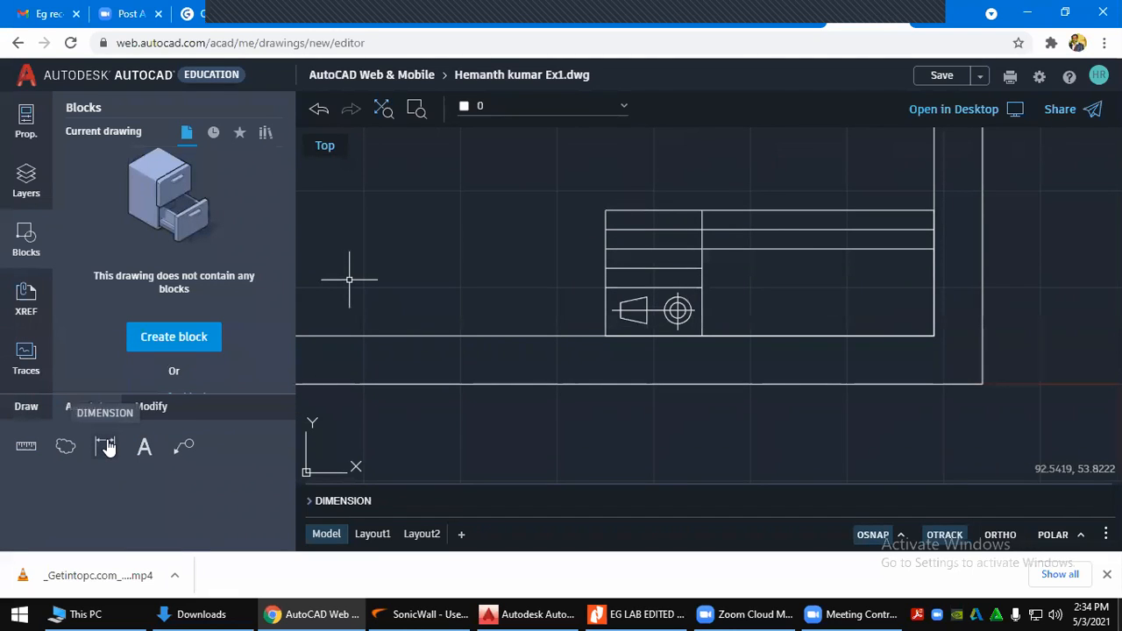
pyautogui.click(147, 450)
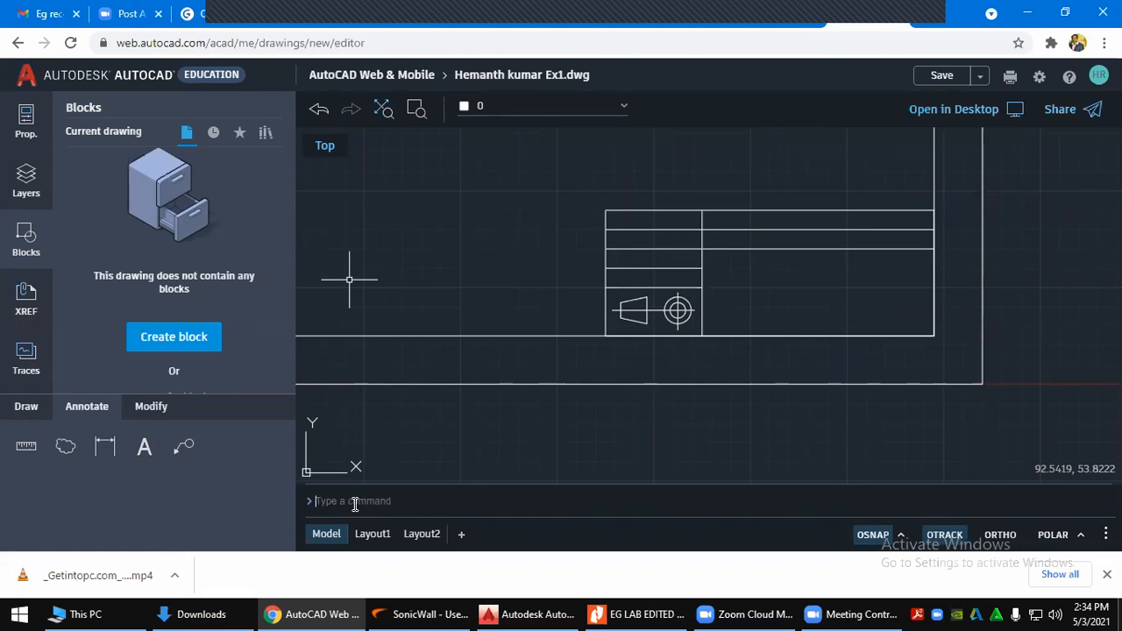
pyautogui.write('mtext')
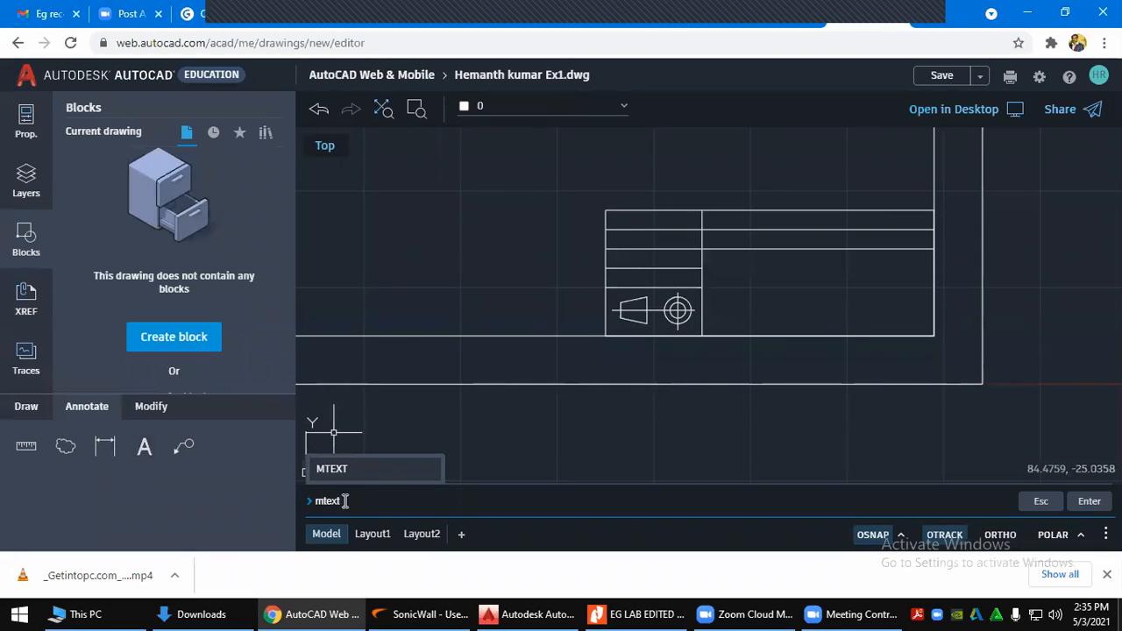
# Run MTEXT with a text box across the top-left title-block cell, then view the reference PDF
pyautogui.press('Return')
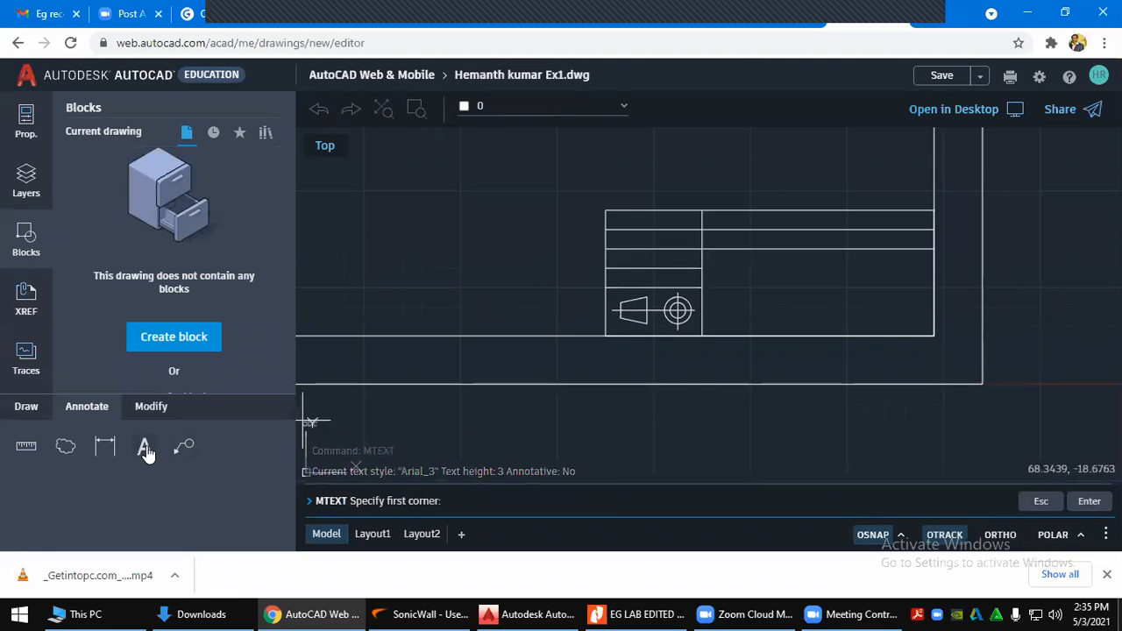
pyautogui.scroll(2, 609, 214)
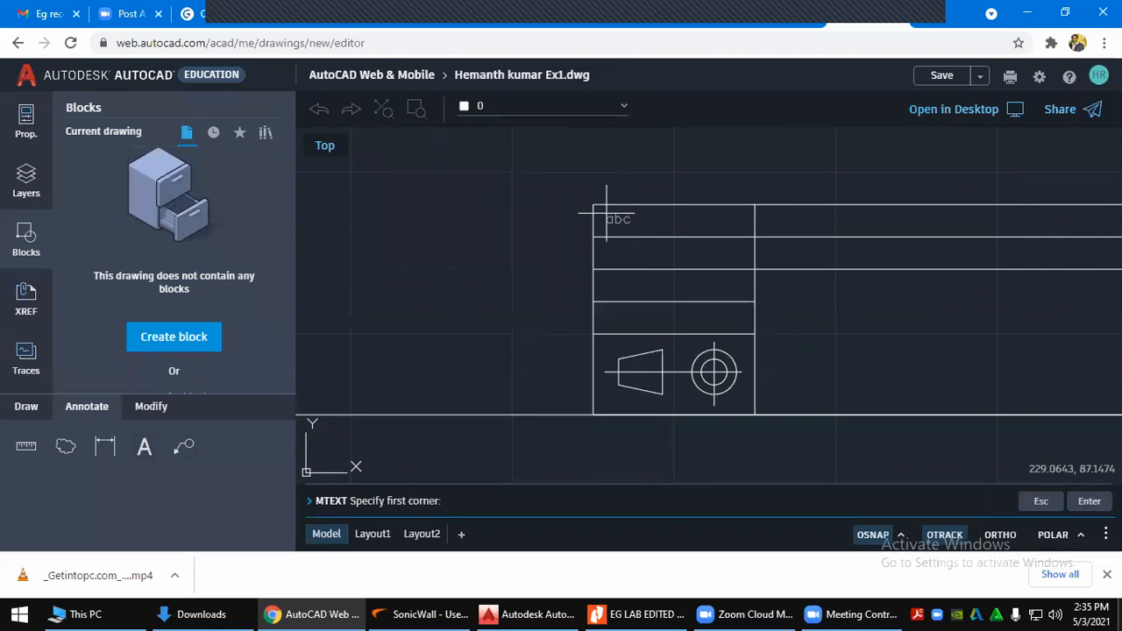
pyautogui.click(606, 213)
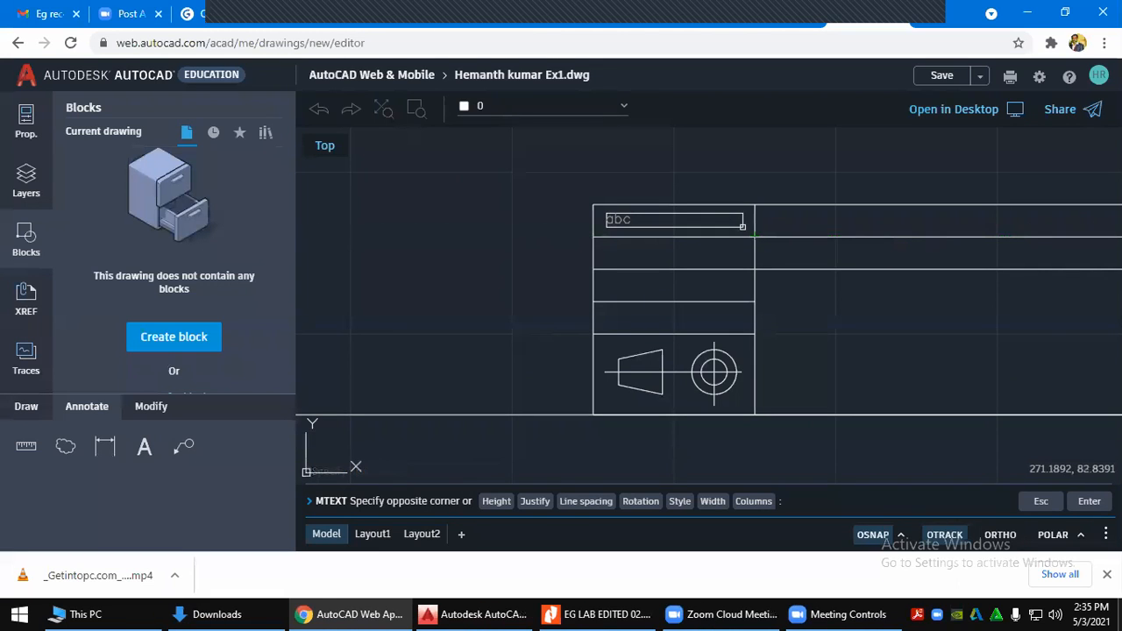
pyautogui.click(744, 232)
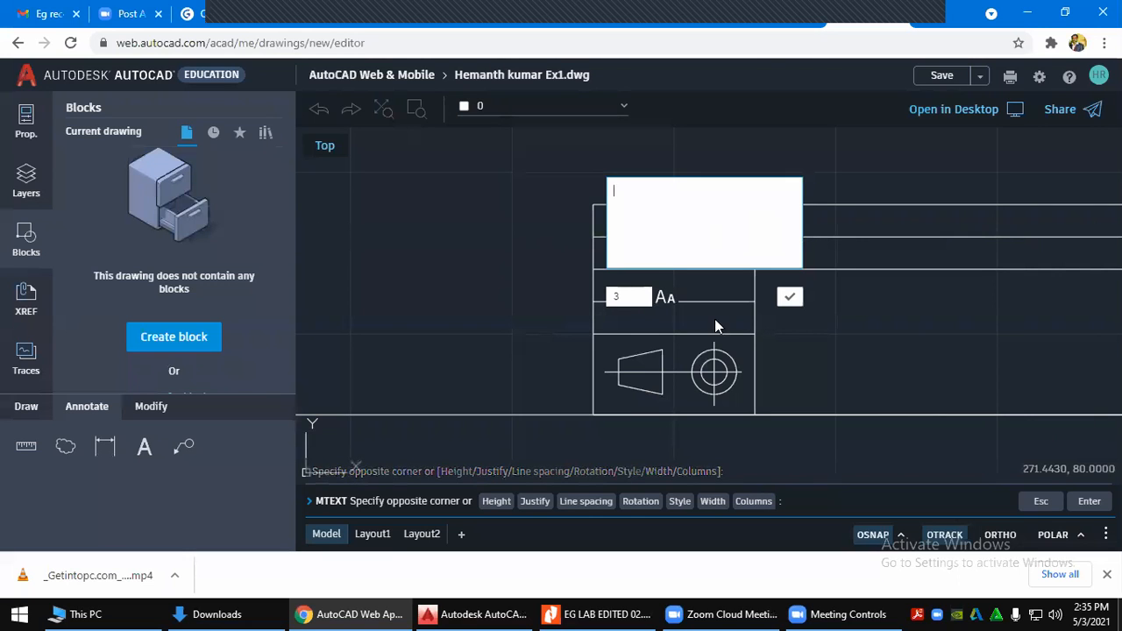
pyautogui.moveTo(724, 612)
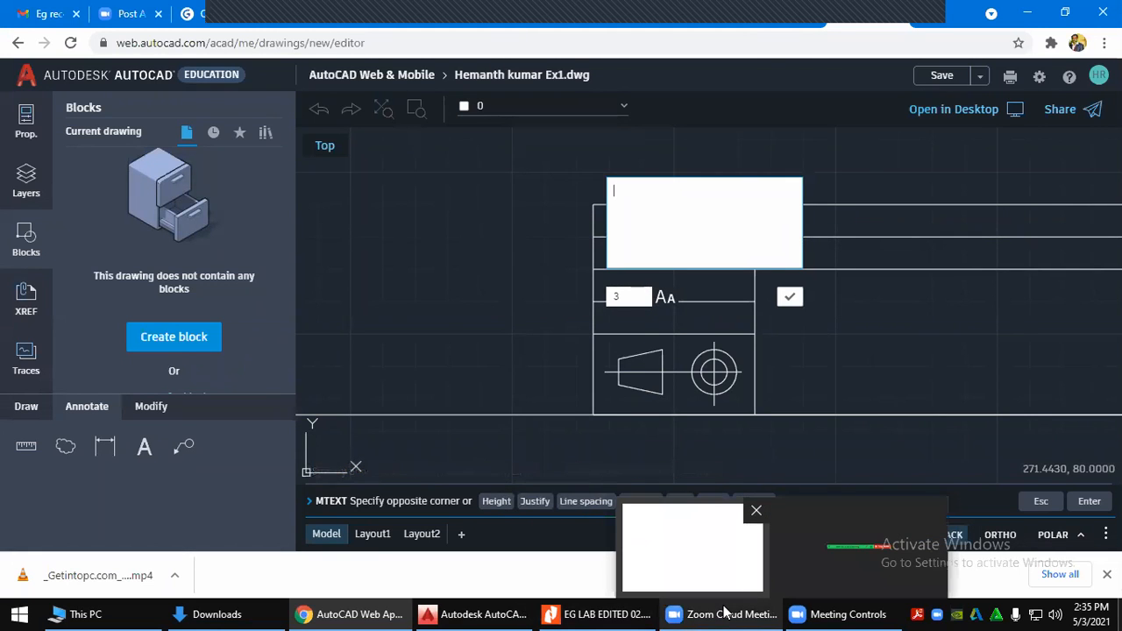
pyautogui.click(619, 612)
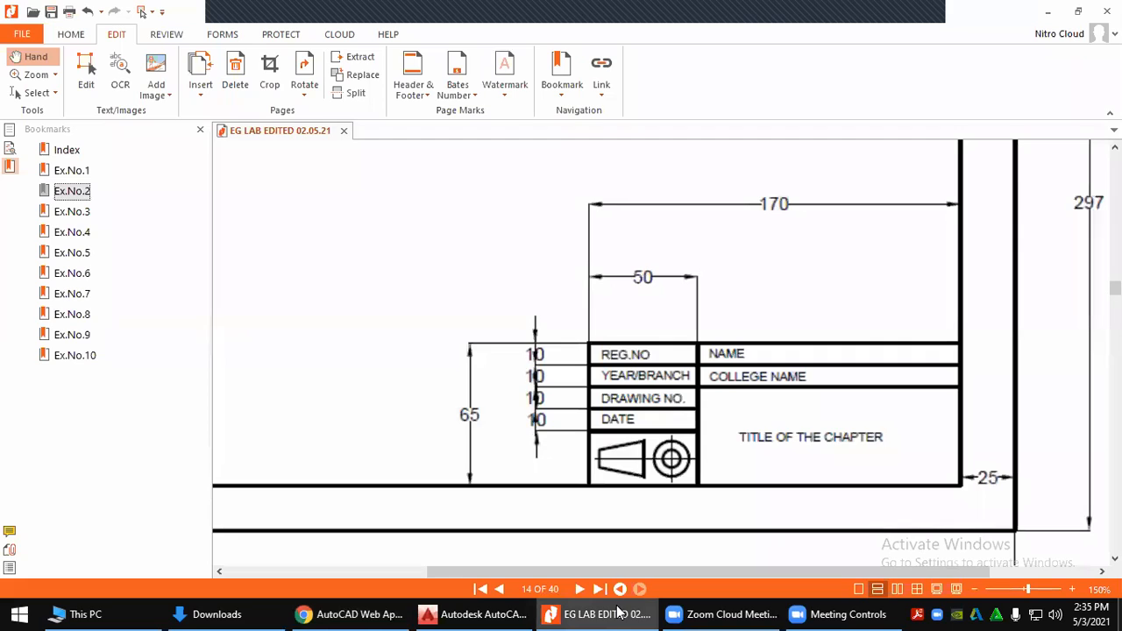
# Return to the AutoCAD Web text editor to enter the REG. NO. label
pyautogui.click(619, 611)
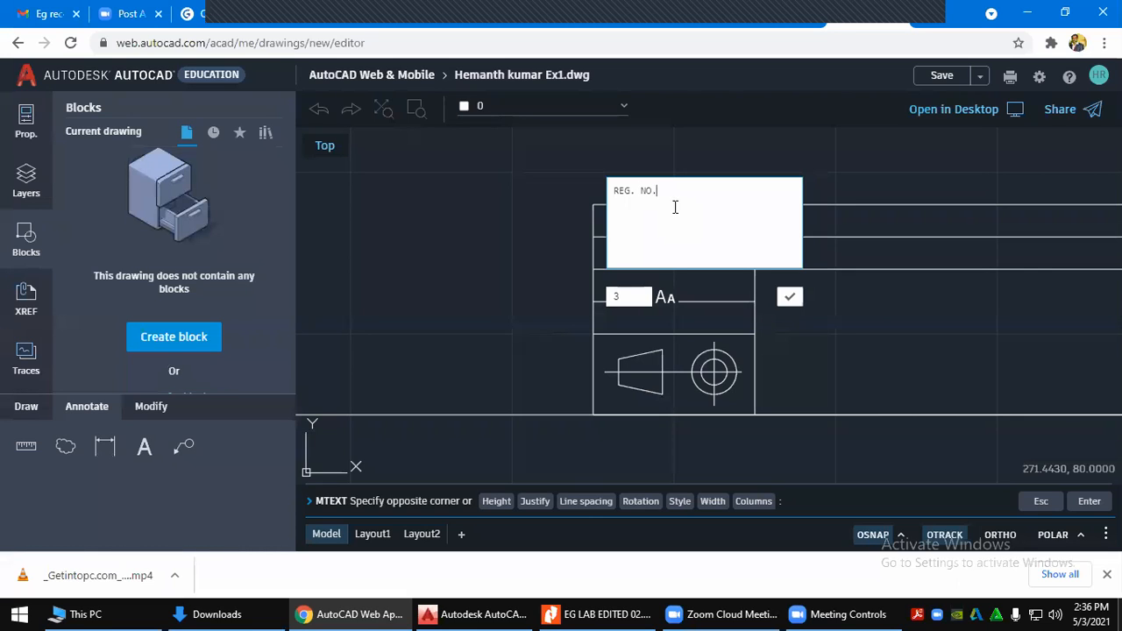
# Commit the REG. NO. label, then reselect its text and set the height to 5
pyautogui.click(790, 302)
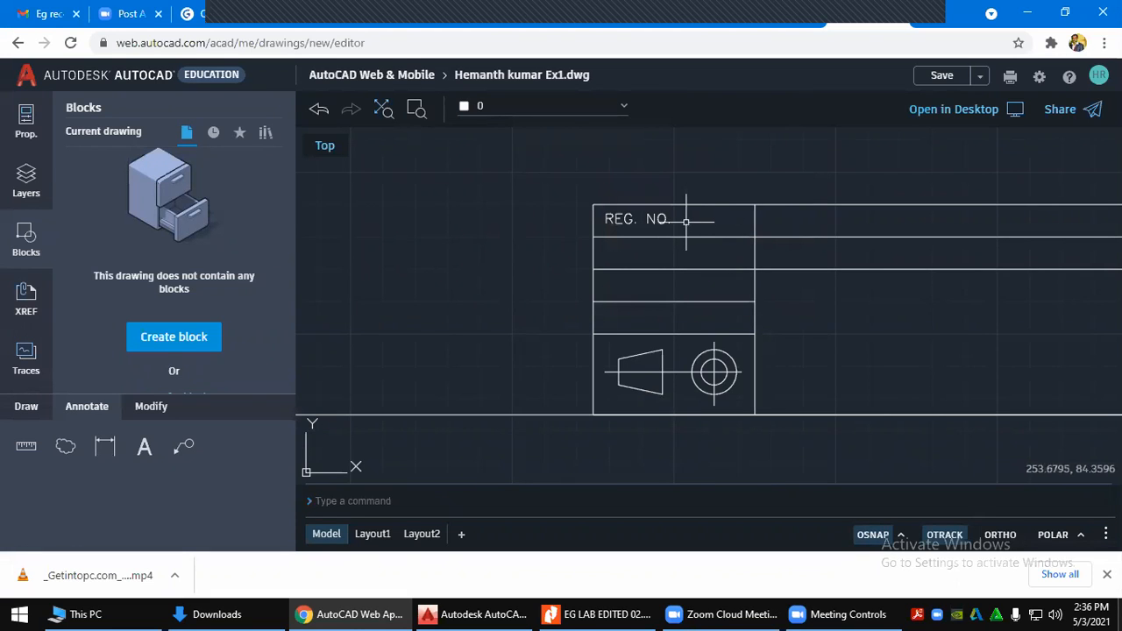
pyautogui.doubleClick(651, 217)
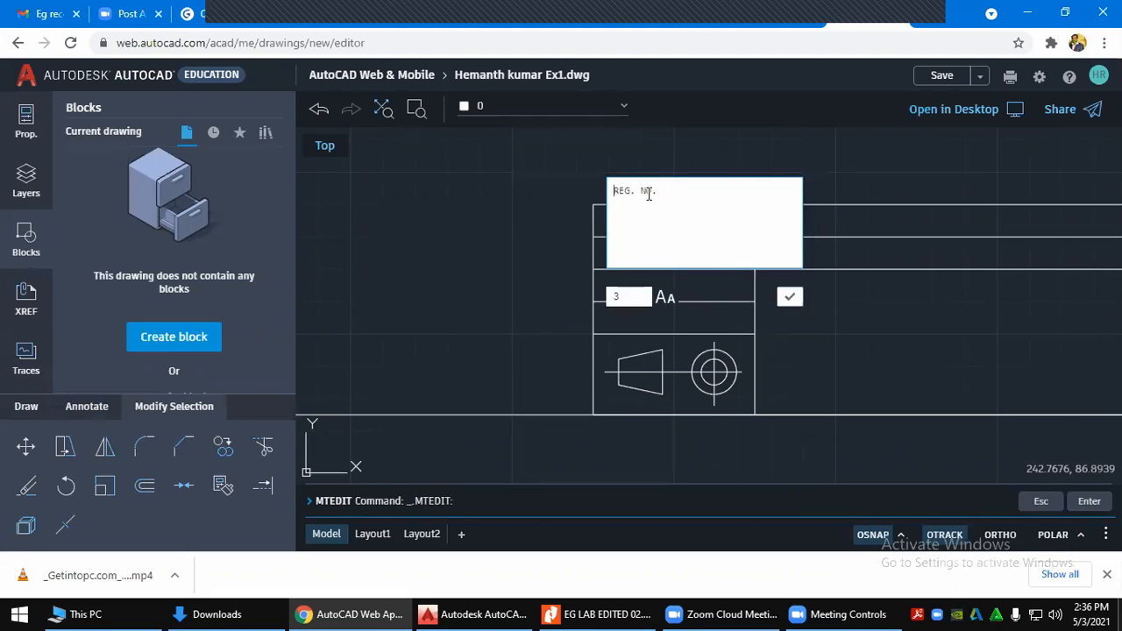
pyautogui.moveTo(659, 190); pyautogui.dragTo(612, 191)
pyautogui.click(614, 298)
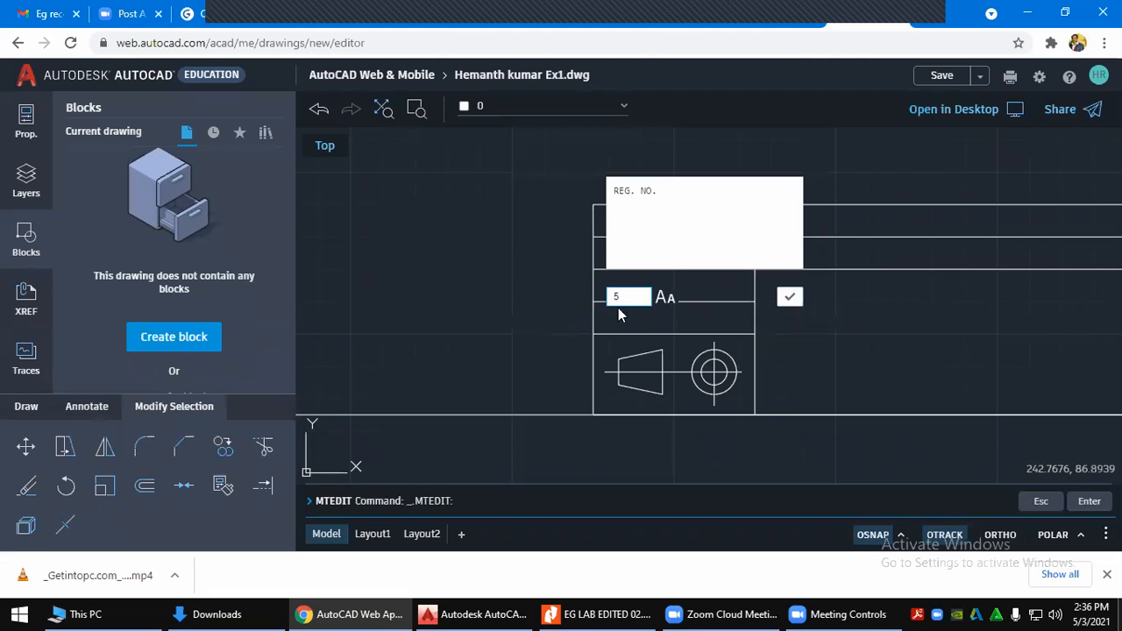
pyautogui.click(789, 297)
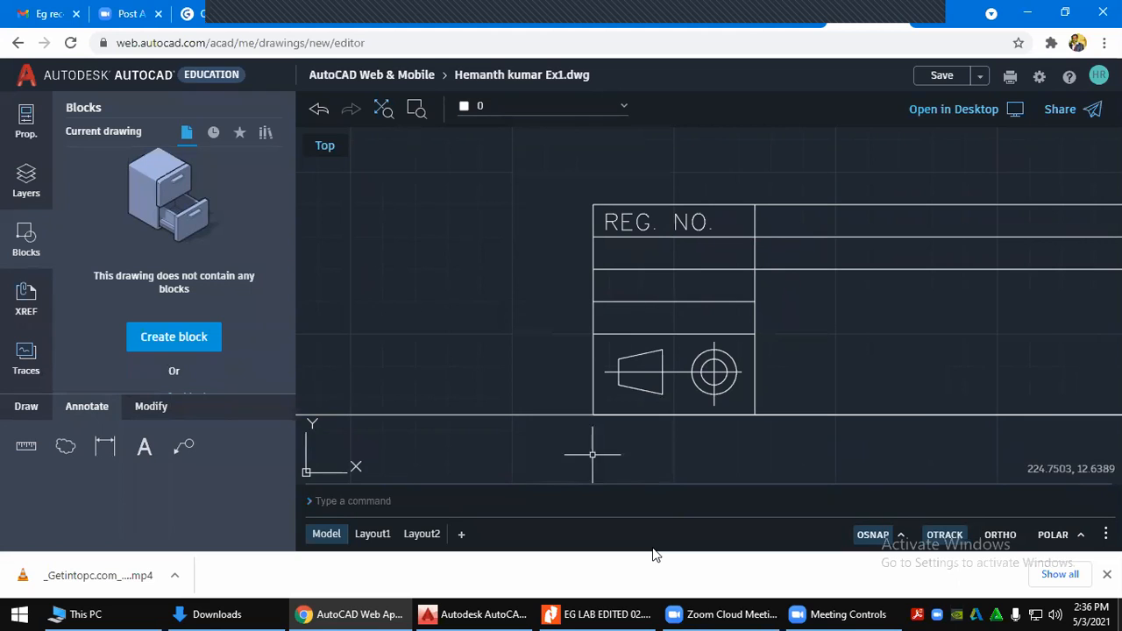
pyautogui.click(603, 613)
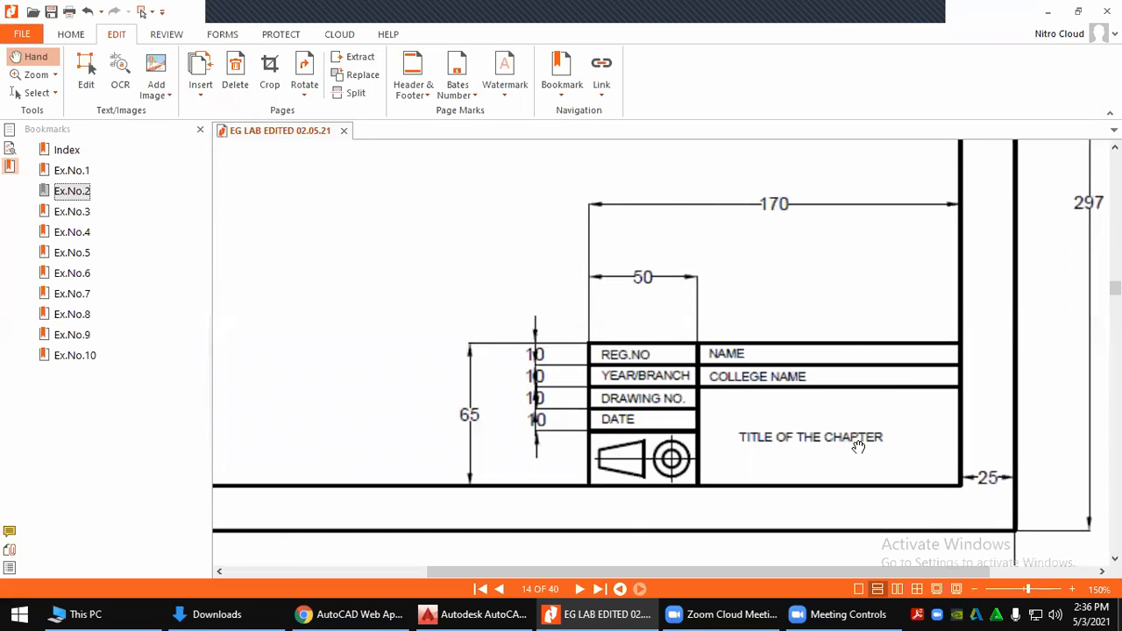
pyautogui.hotkey('alt', 'Tab')
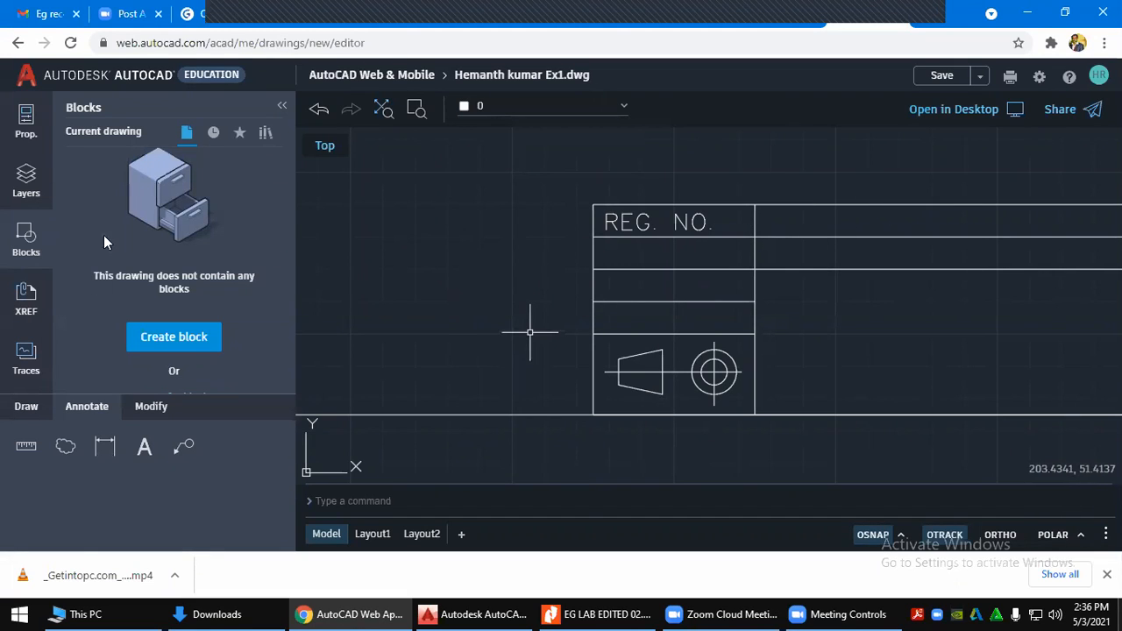
# Place a YEAR/ BRANCH multiline text label in the title block's second-row cell
pyautogui.click(145, 448)
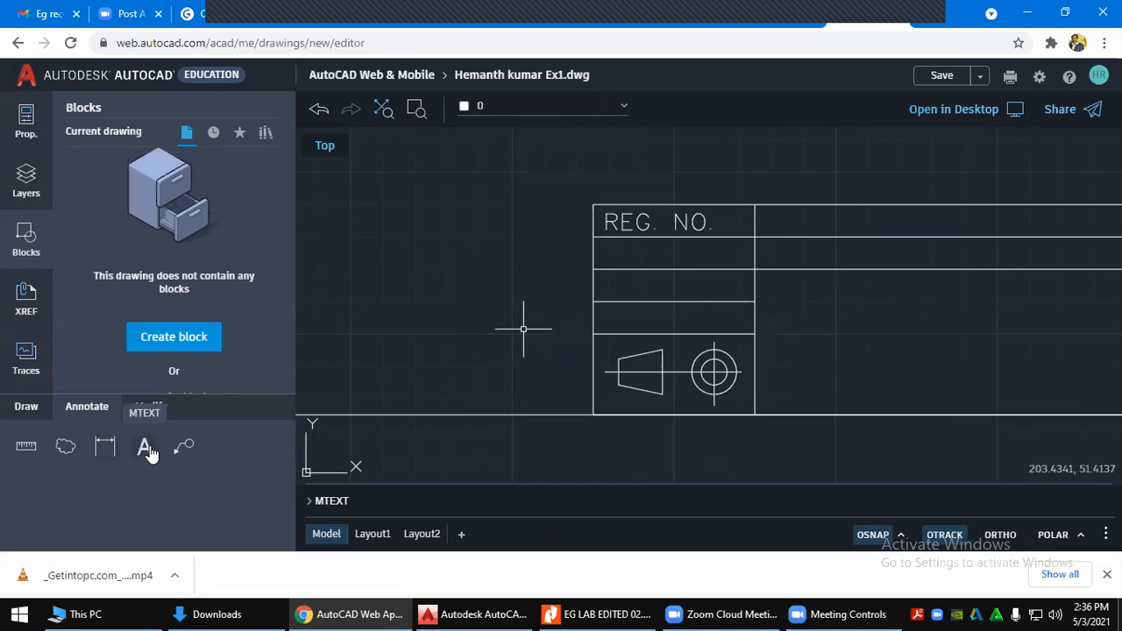
pyautogui.click(145, 448)
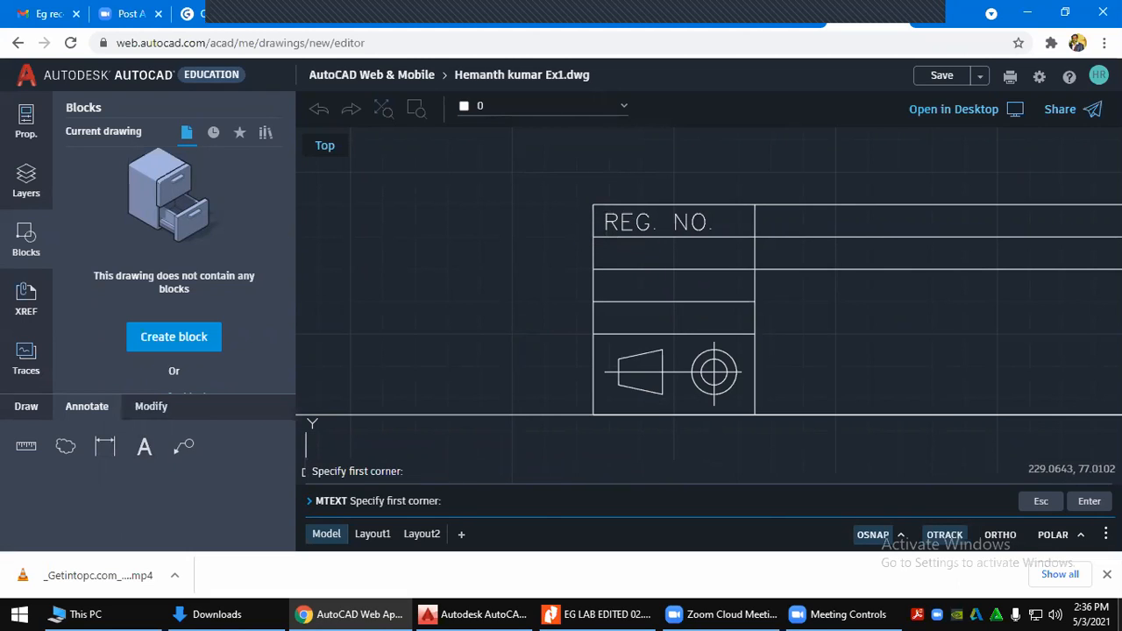
pyautogui.click(606, 247)
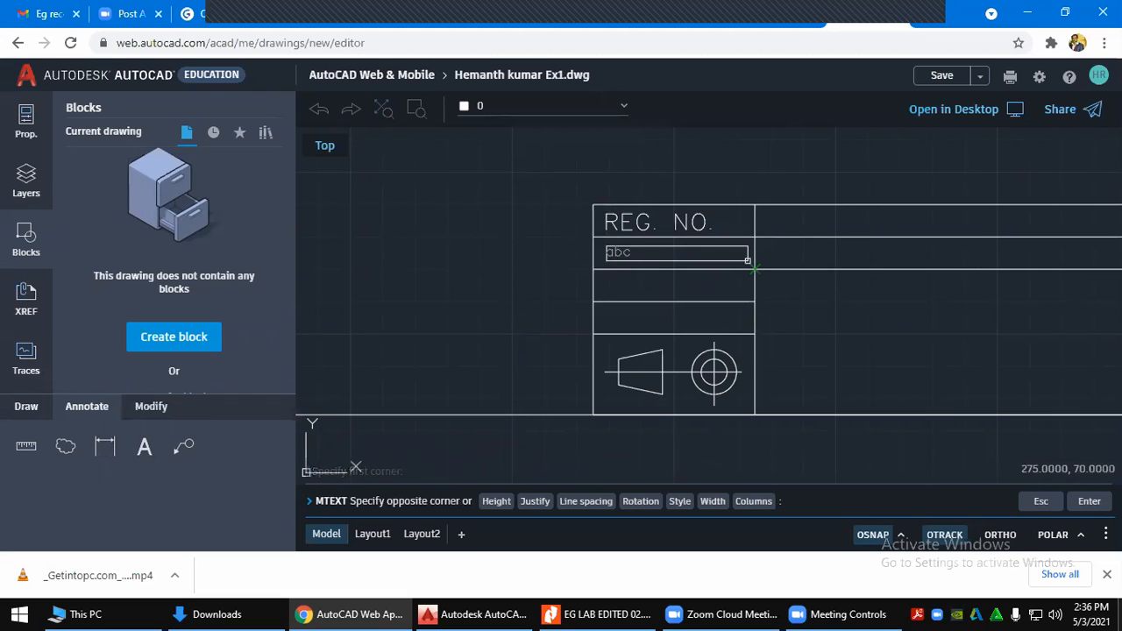
pyautogui.click(747, 261)
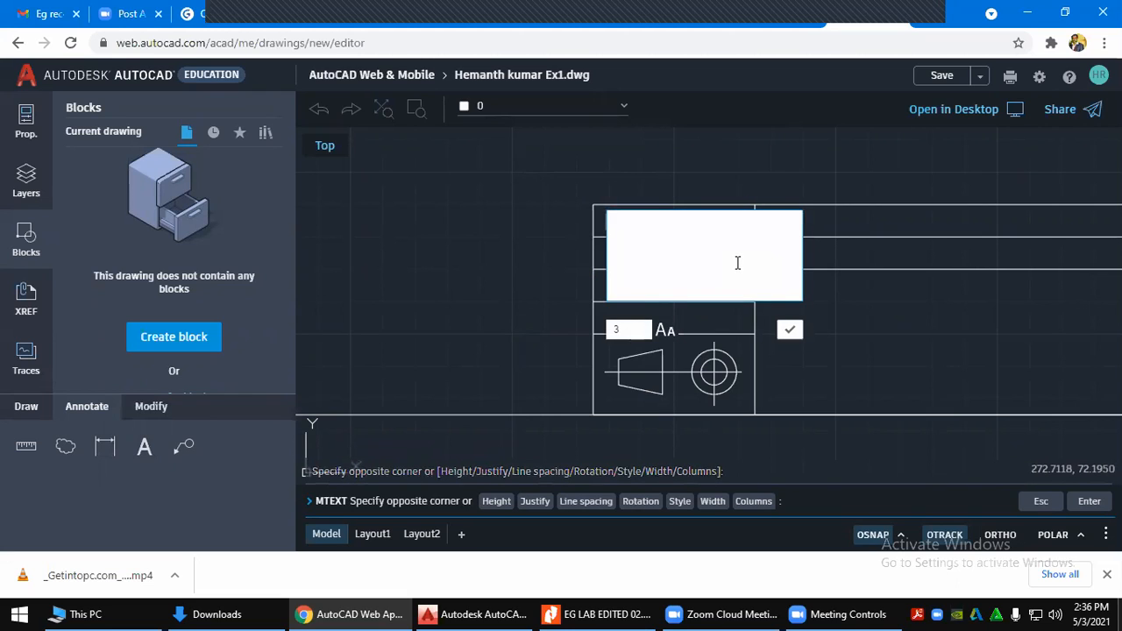
pyautogui.click(619, 613)
pyautogui.click(617, 611)
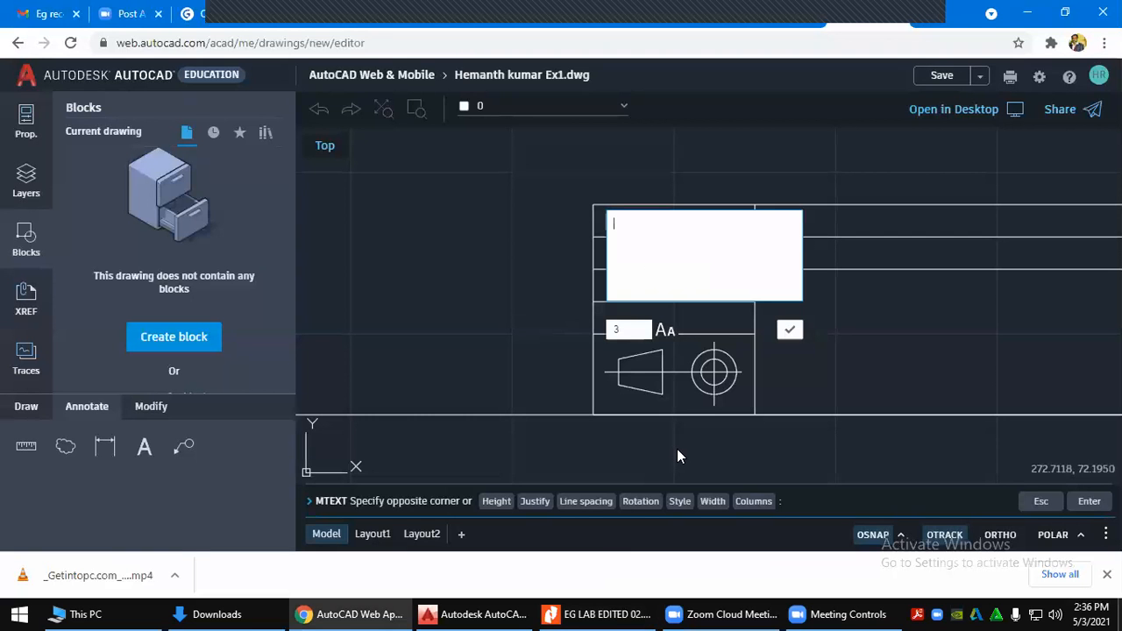
pyautogui.write('YEAR/ BRANCH')
pyautogui.click(646, 327)
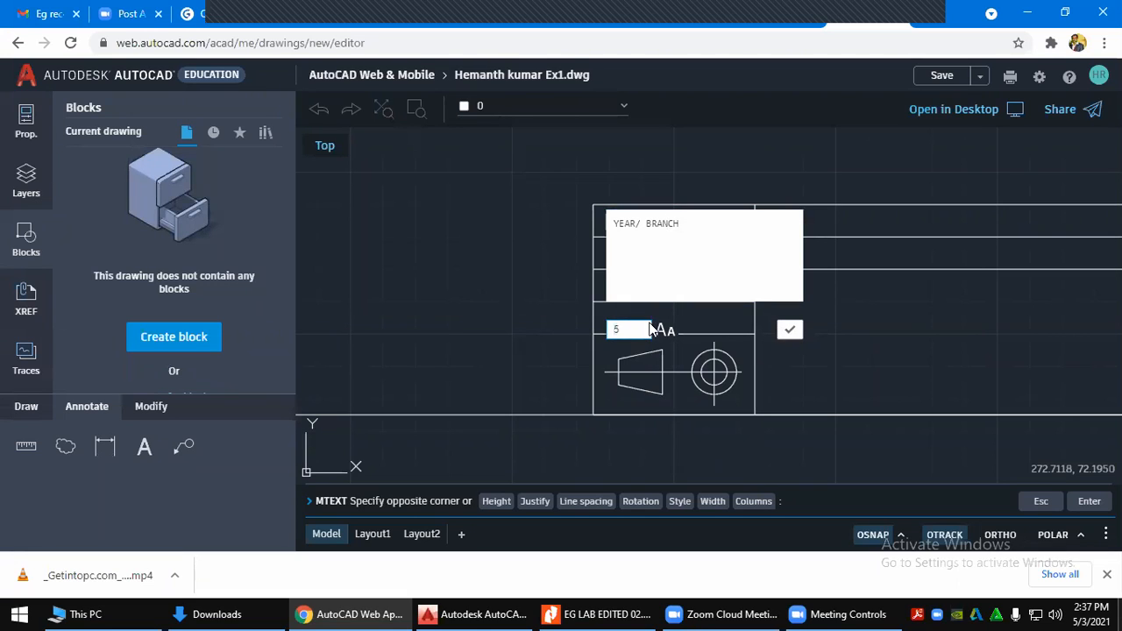
pyautogui.click(790, 329)
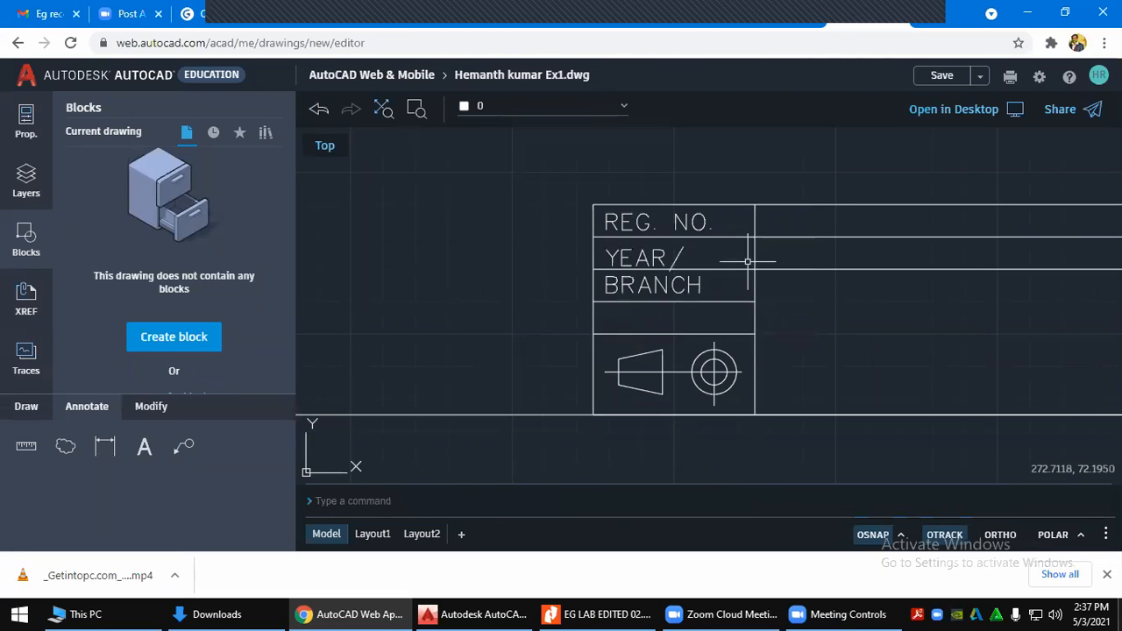
# Reopen the YEAR/ BRANCH label and change its text height to 2.5
pyautogui.click(675, 274)
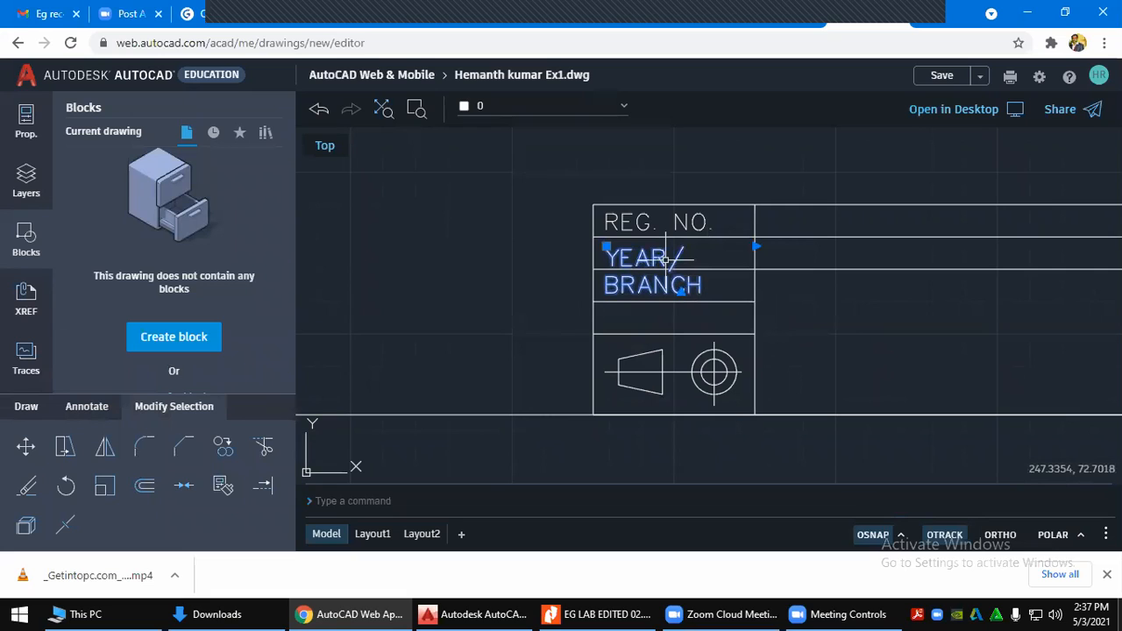
pyautogui.doubleClick(665, 260)
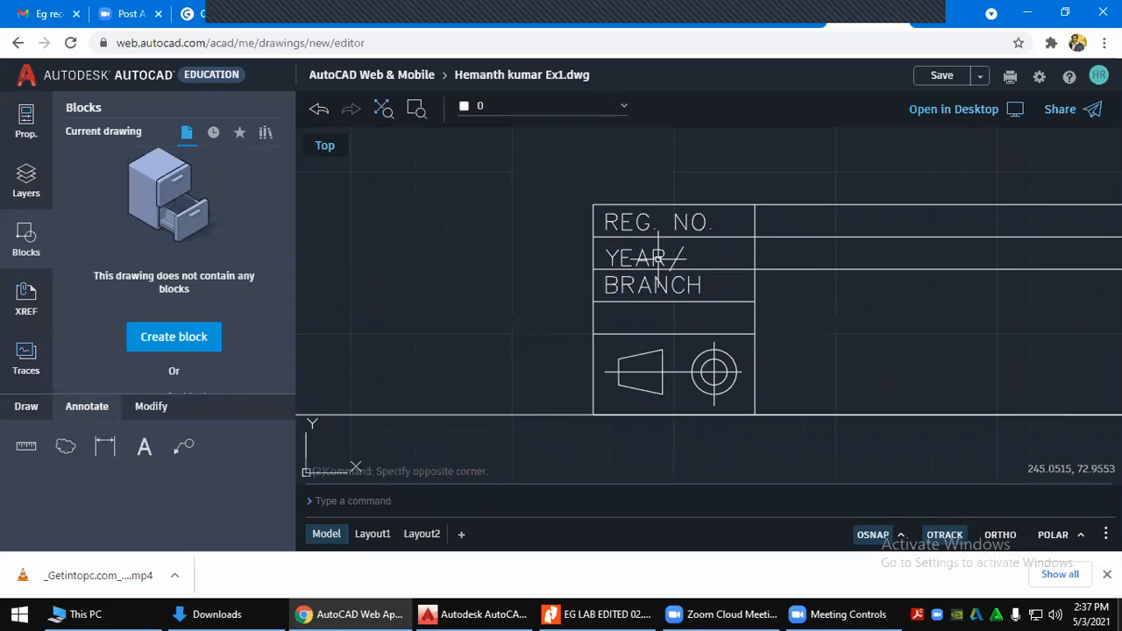
pyautogui.click(659, 260)
pyautogui.doubleClick(661, 261)
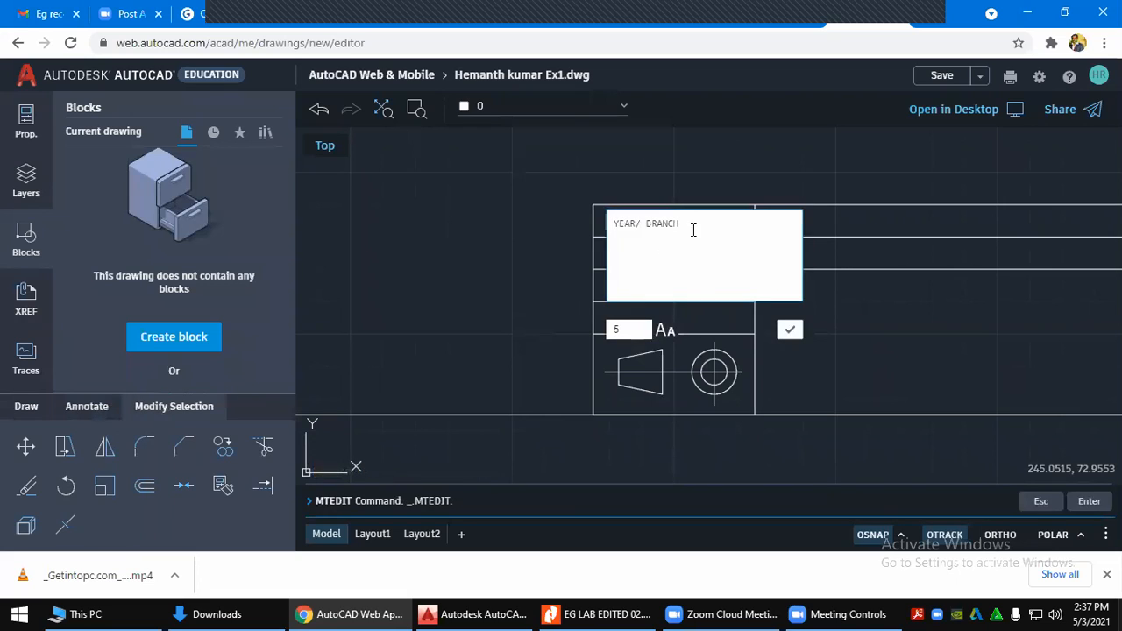
pyautogui.moveTo(694, 226); pyautogui.dragTo(596, 219)
pyautogui.click(616, 328)
pyautogui.write('5')
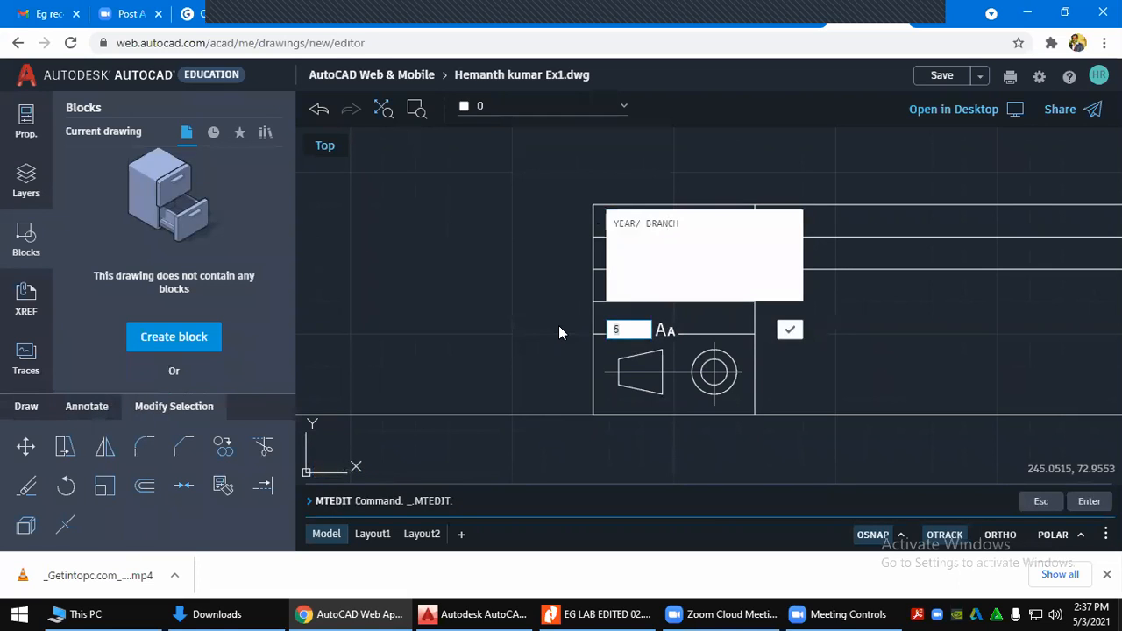
pyautogui.write('2.5')
pyautogui.click(789, 329)
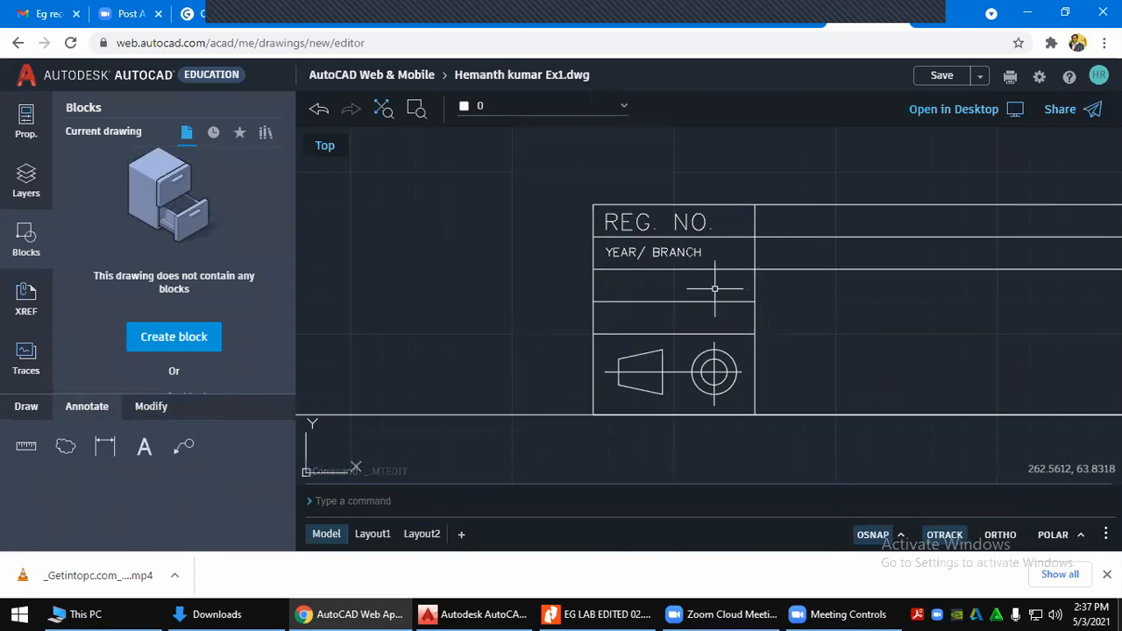
pyautogui.press('Escape')
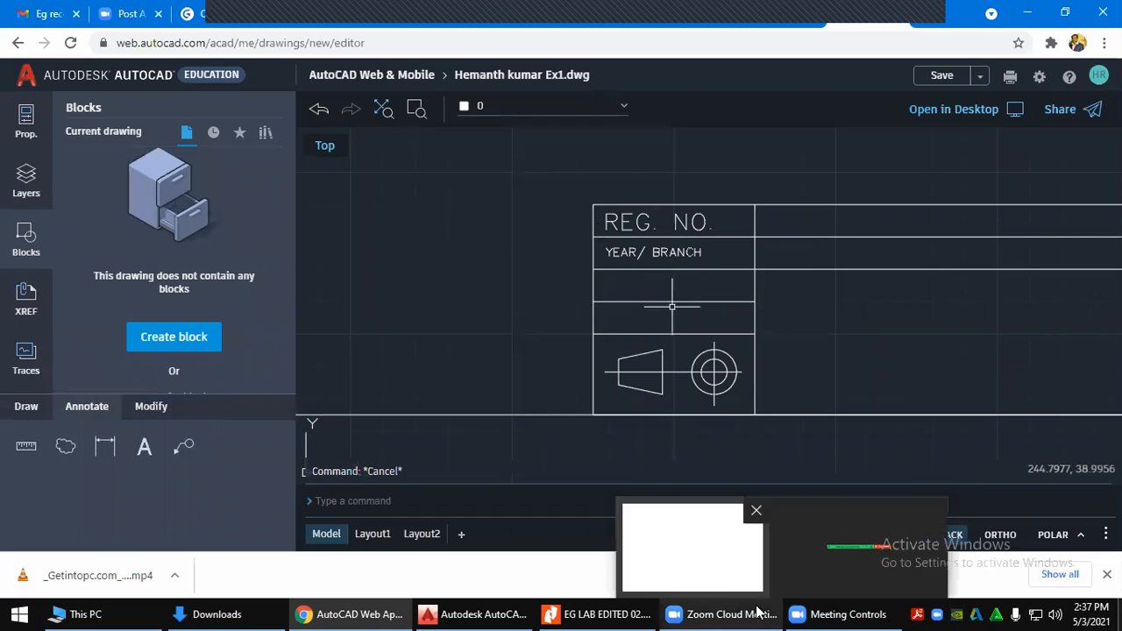
pyautogui.click(607, 613)
pyautogui.click(611, 614)
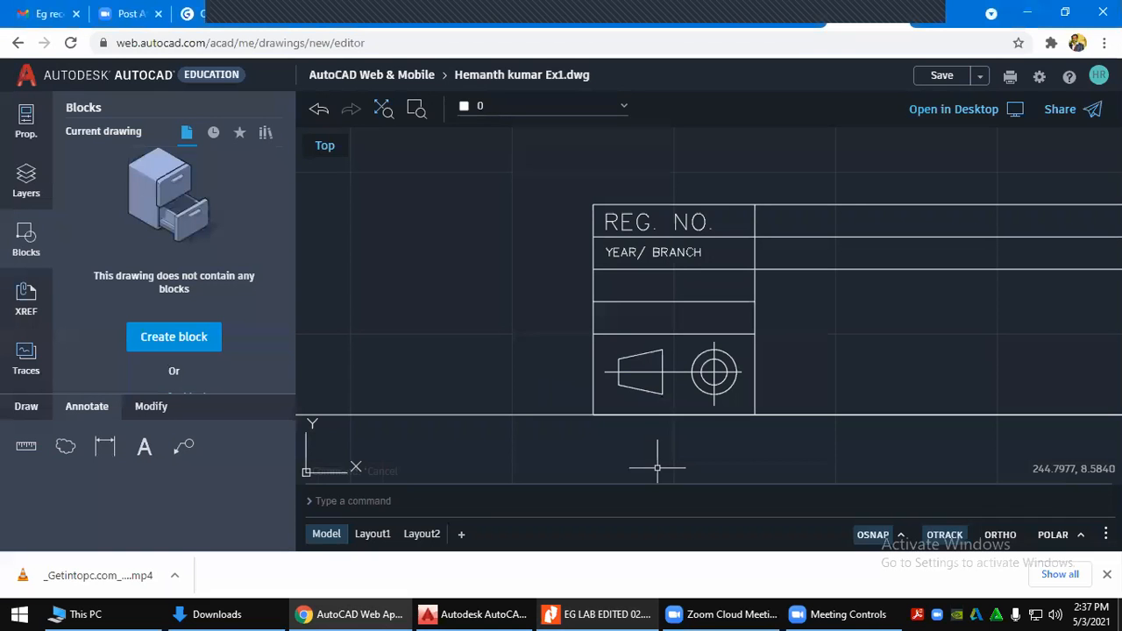
# Copy the YEAR/ BRANCH label from the table's left corner into rows three and four and the top two right cells
pyautogui.click(628, 250)
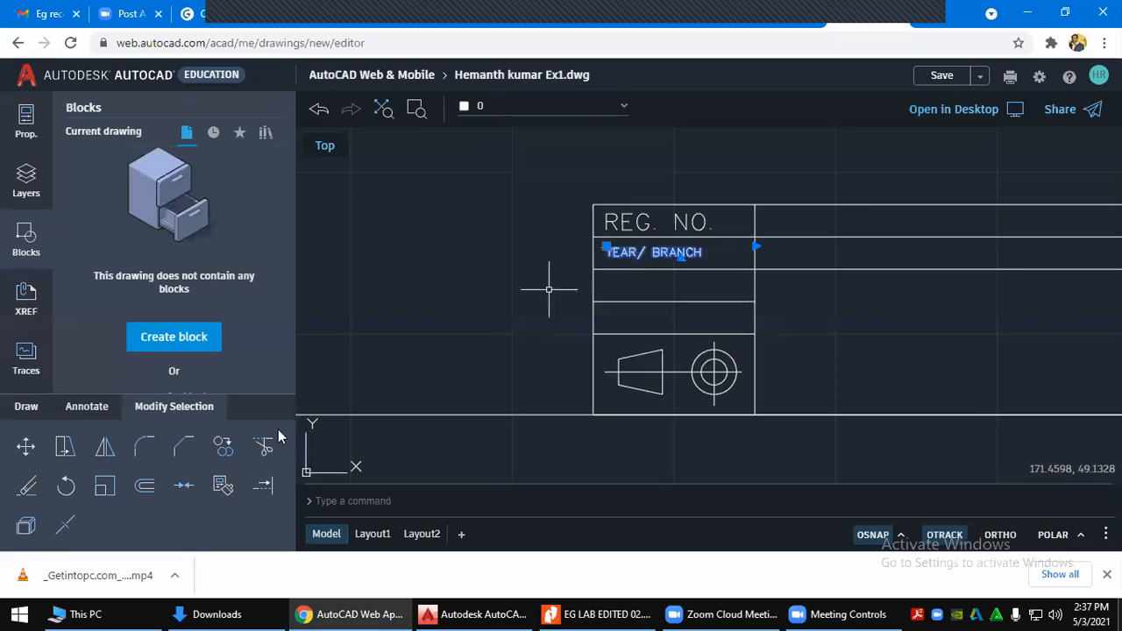
pyautogui.click(221, 451)
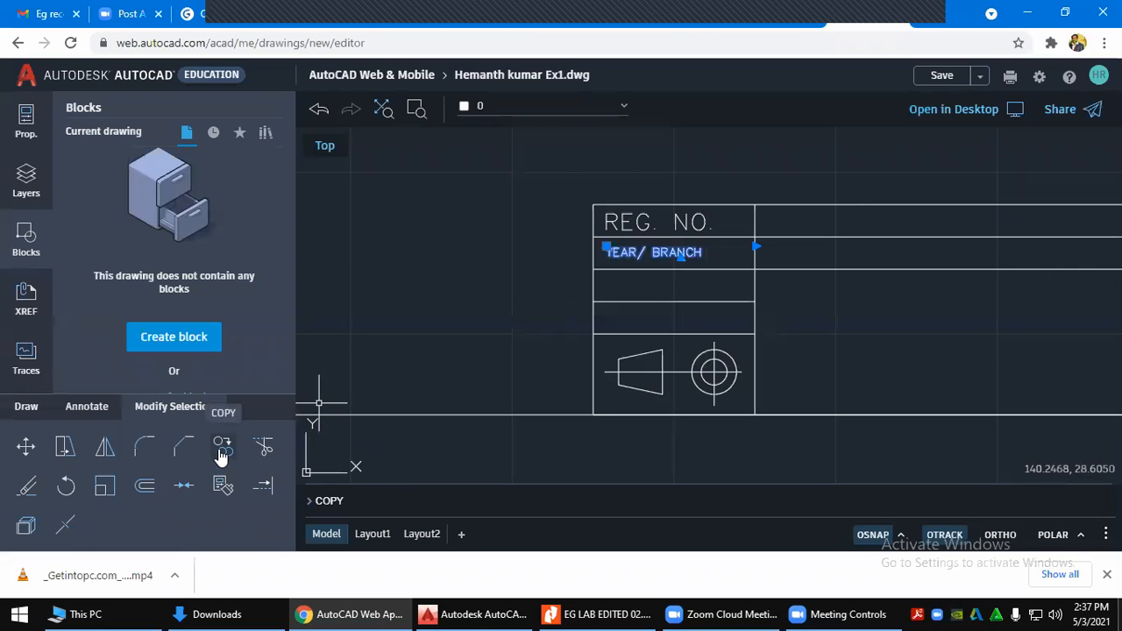
pyautogui.click(221, 451)
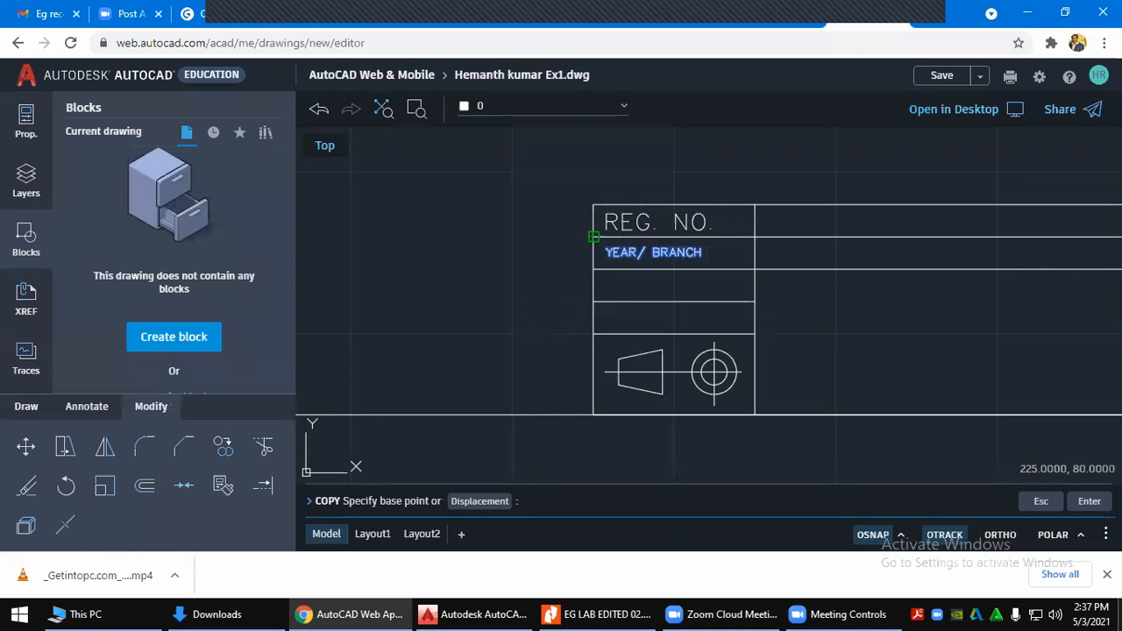
pyautogui.click(594, 237)
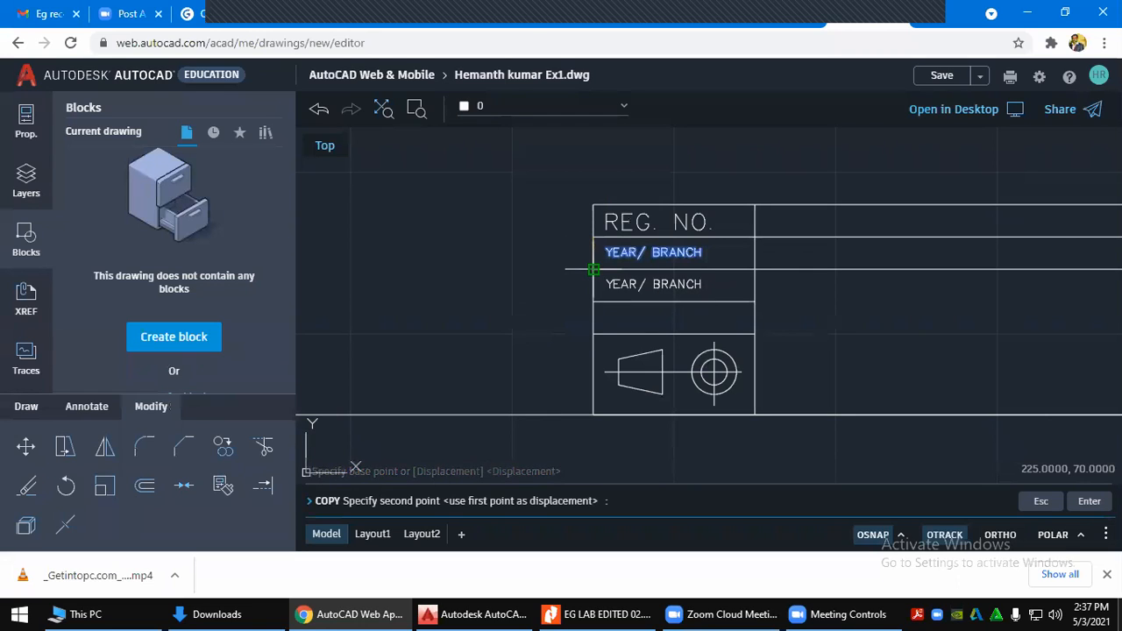
pyautogui.click(593, 269)
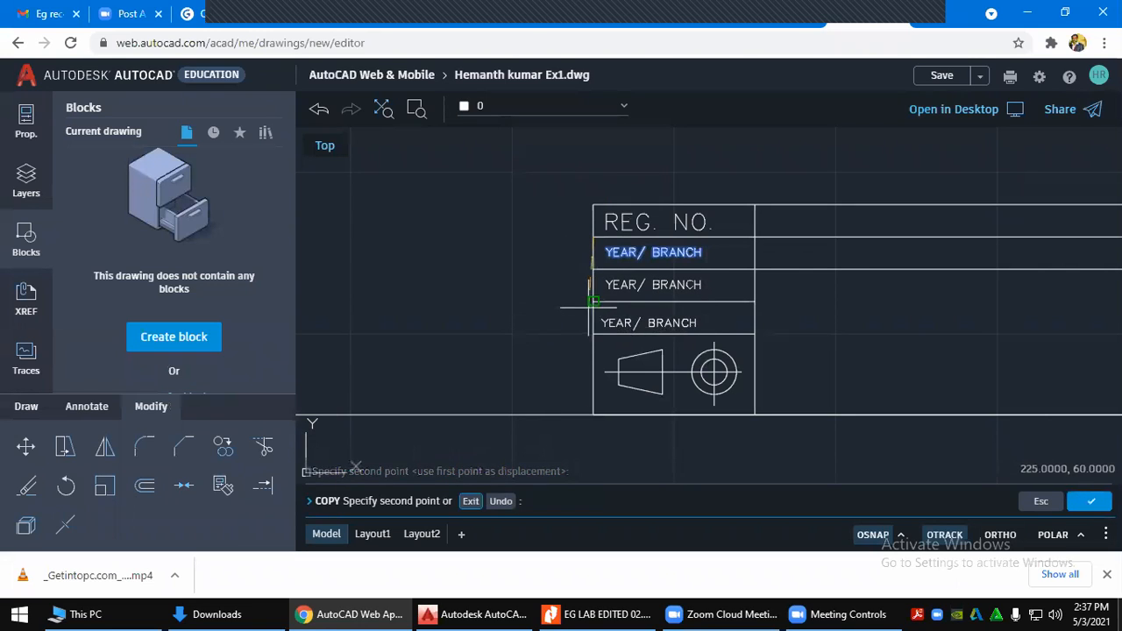
pyautogui.click(594, 301)
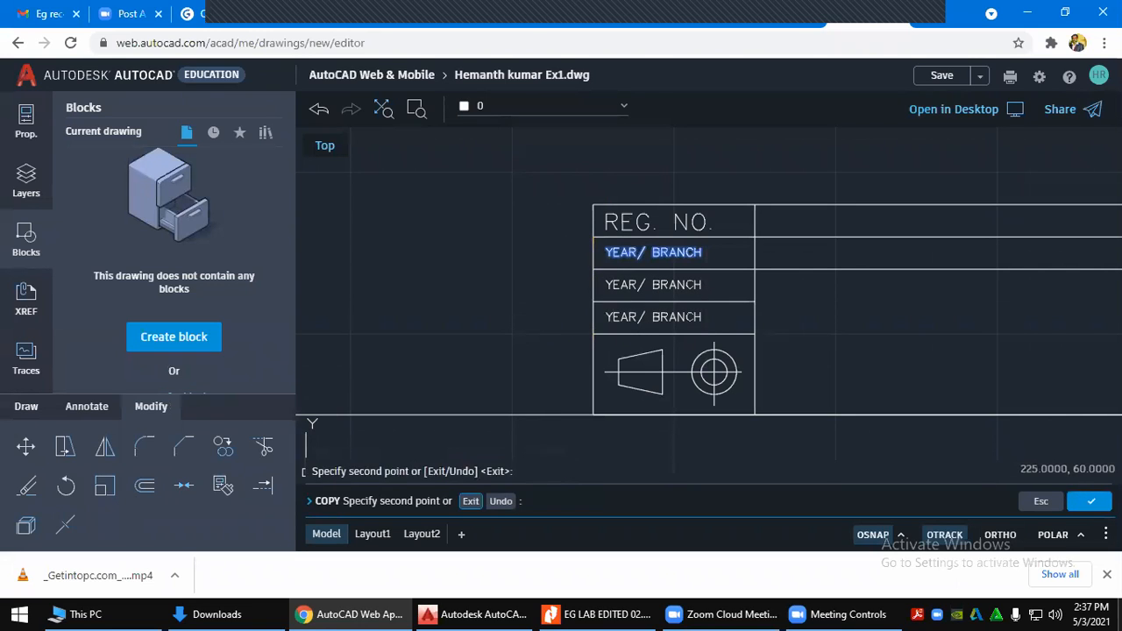
pyautogui.click(754, 204)
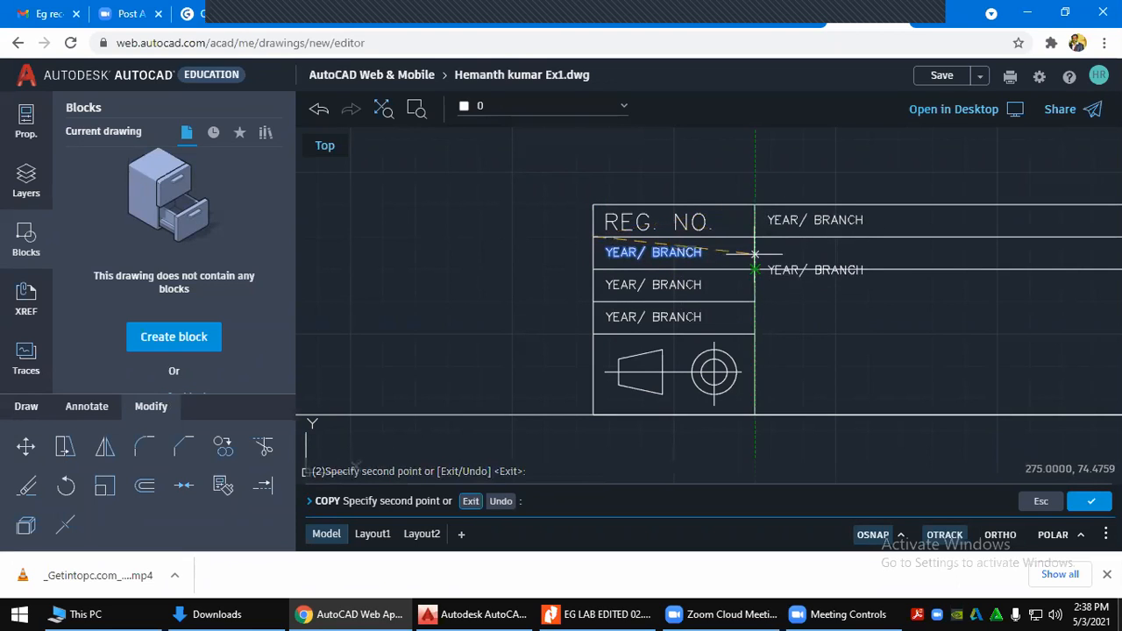
pyautogui.click(755, 236)
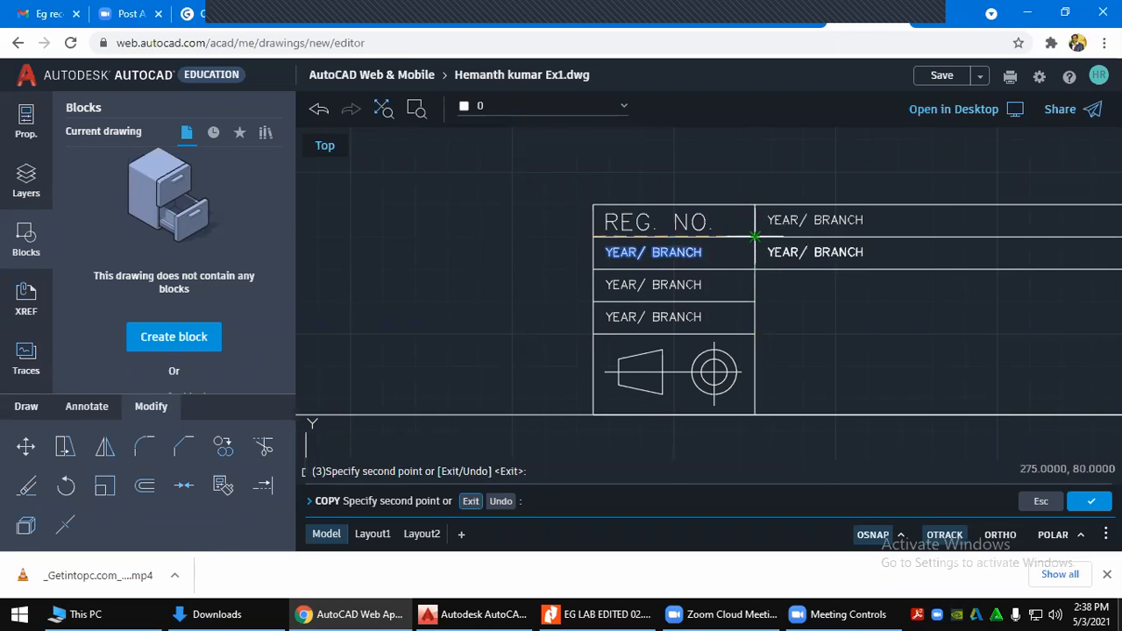
pyautogui.press('Escape')
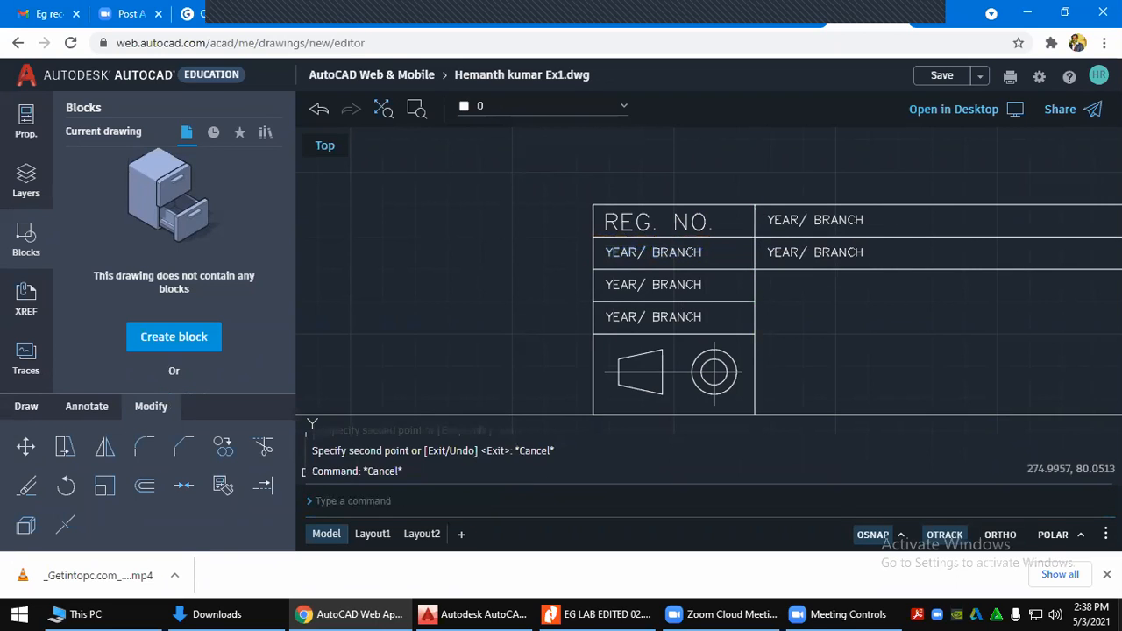
# Retype the third-row label as DRAWING NO
pyautogui.doubleClick(682, 286)
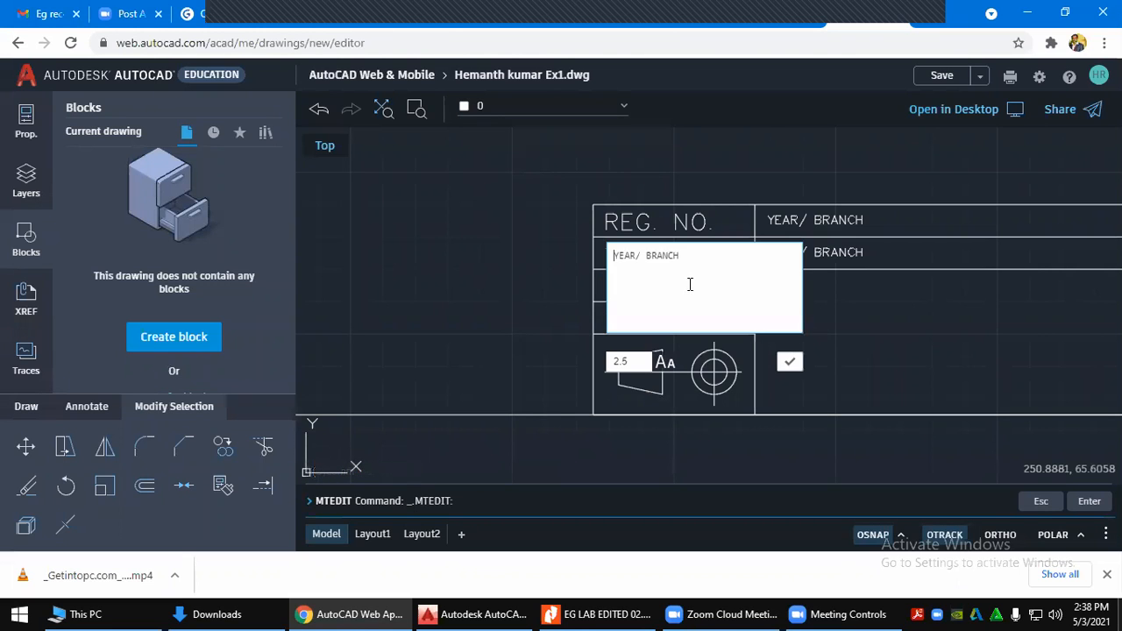
pyautogui.moveTo(692, 262); pyautogui.dragTo(604, 253)
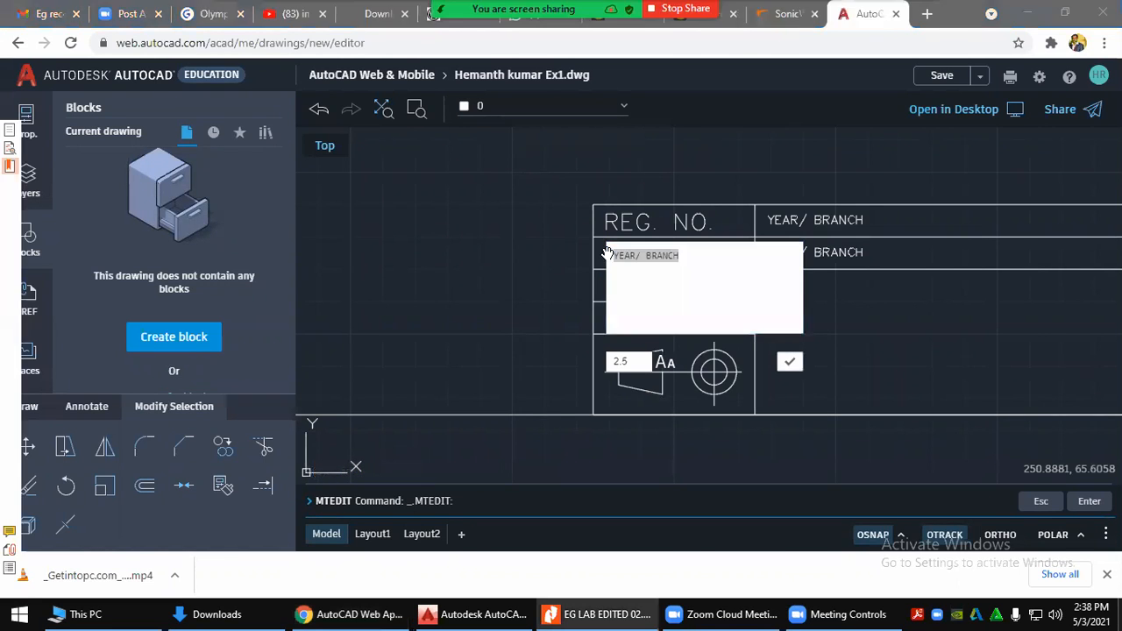
pyautogui.hotkey('alt', 'Tab')
pyautogui.hotkey('alt', 'Tab')
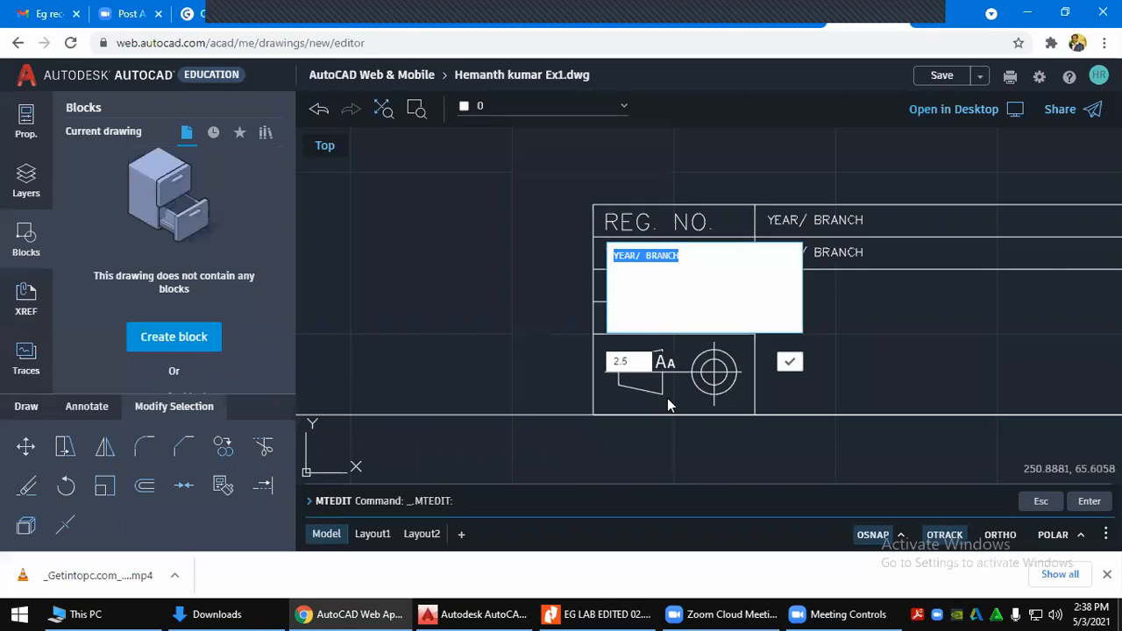
pyautogui.write('DRAW')
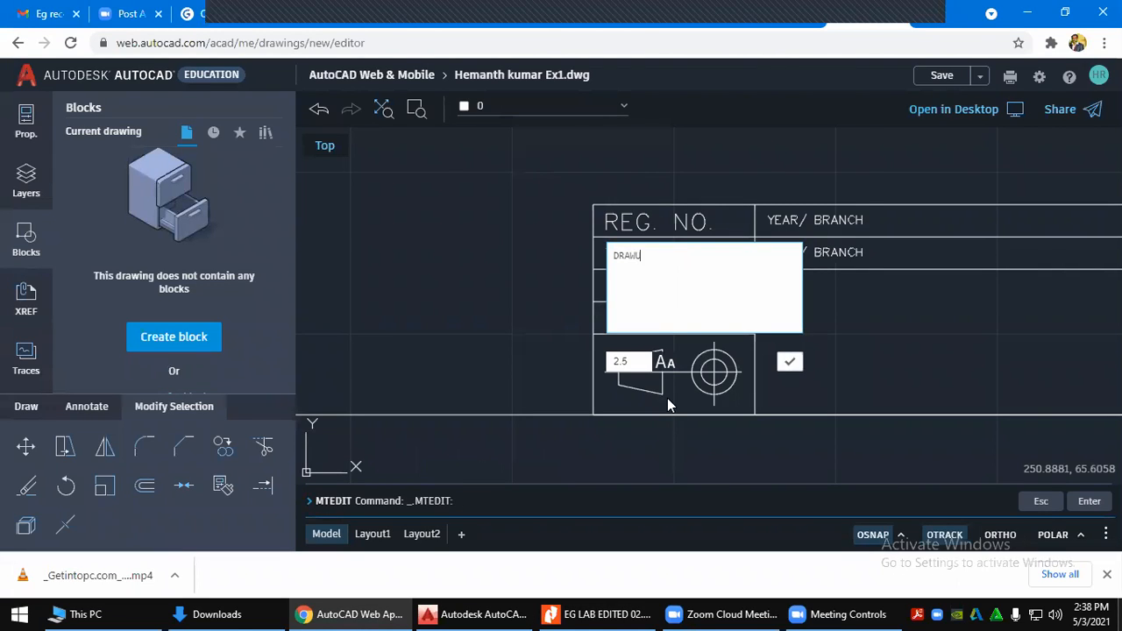
pyautogui.write('ING NO.')
pyautogui.click(795, 362)
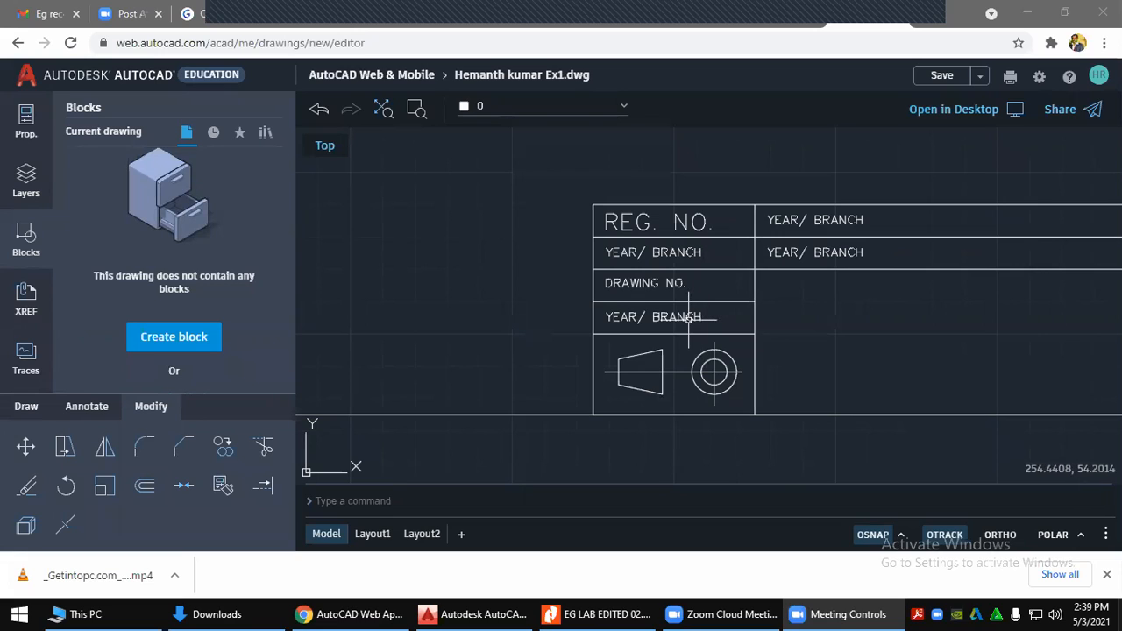
# Retype the fourth-row label as DATE
pyautogui.click(689, 320)
pyautogui.doubleClick(689, 320)
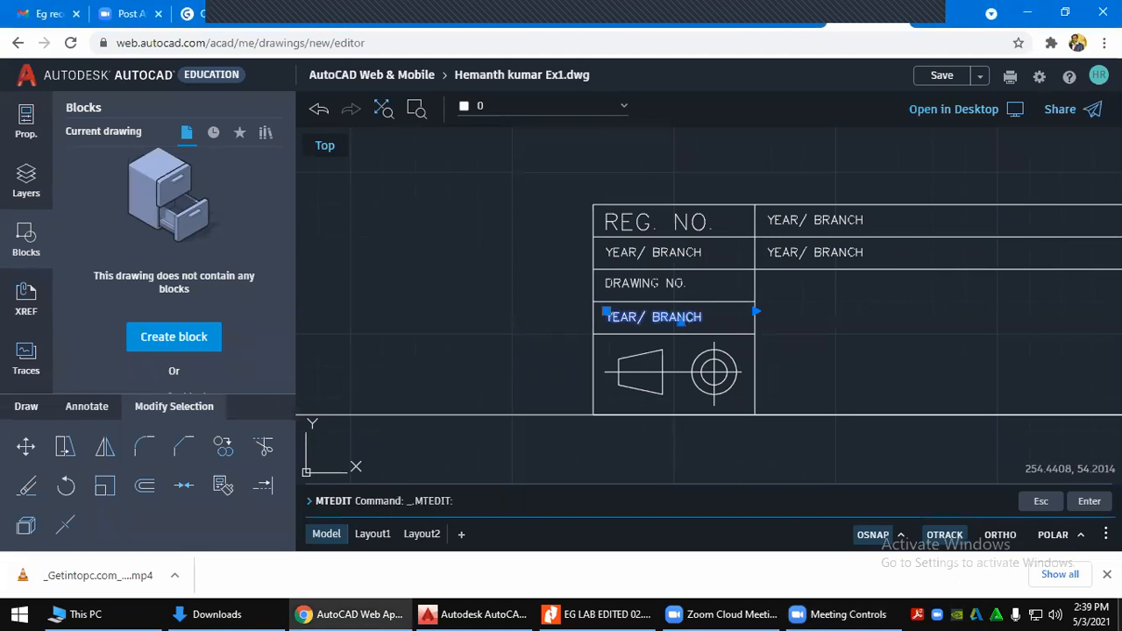
pyautogui.moveTo(690, 290); pyautogui.dragTo(602, 296)
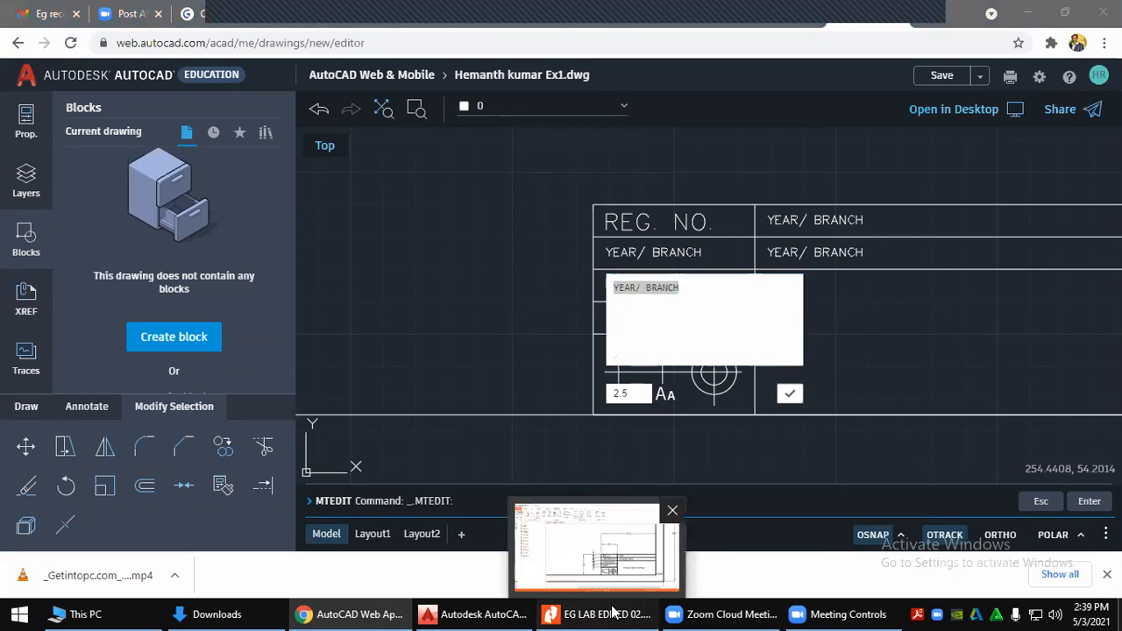
pyautogui.write('DATE')
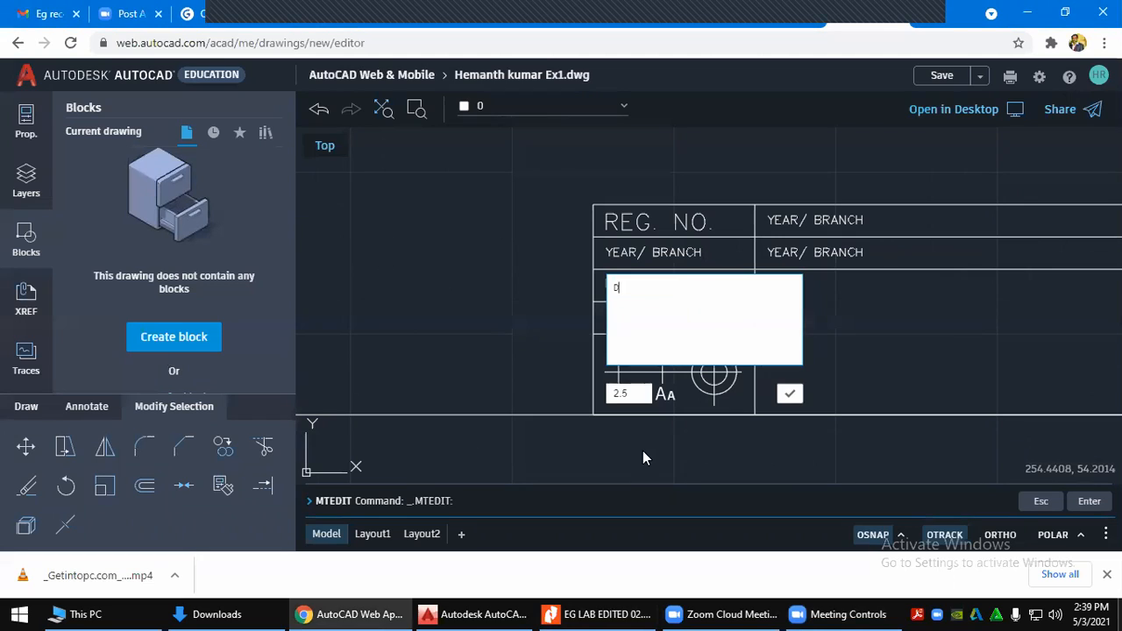
pyautogui.click(827, 217)
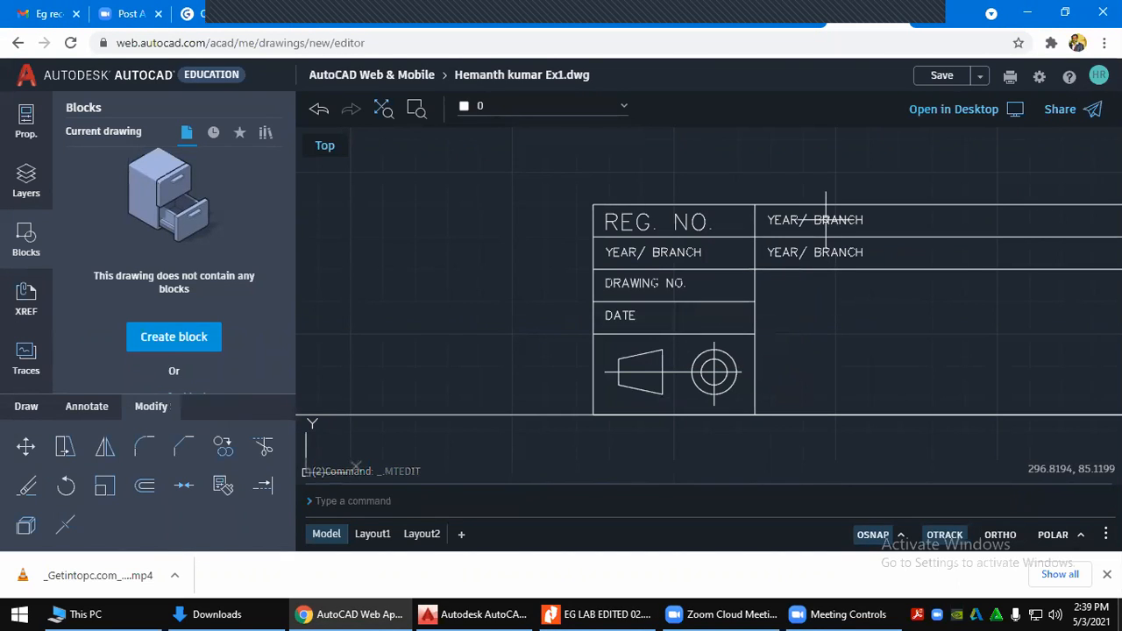
pyautogui.doubleClick(824, 219)
pyautogui.press('Escape')
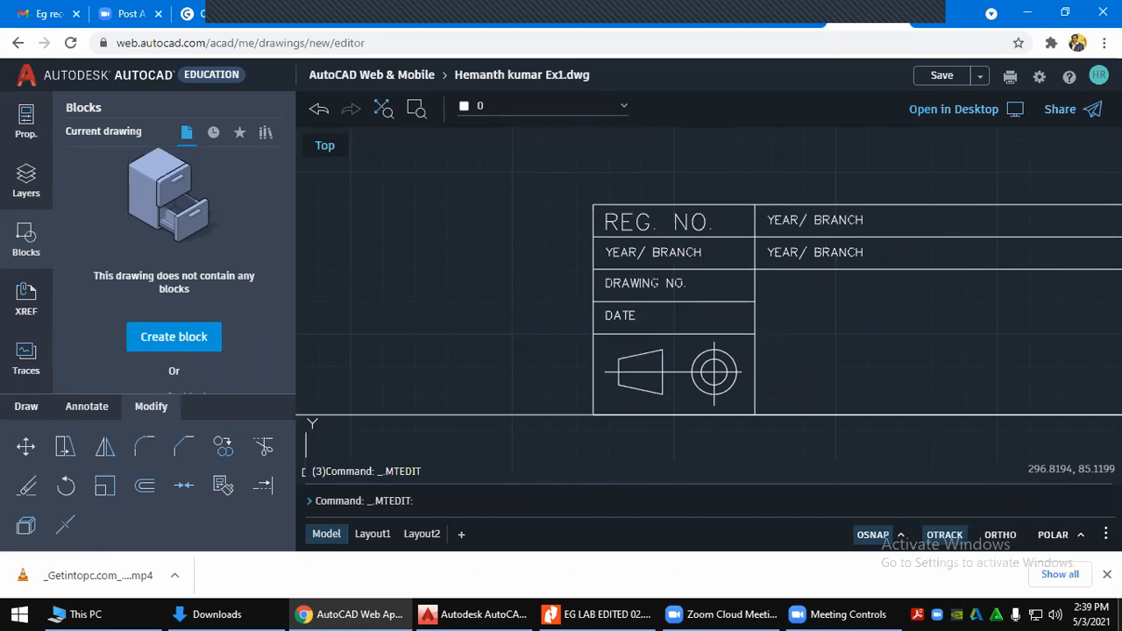
# Change the top-right label to NAME OF THE STUDENT with text height 5
pyautogui.doubleClick(851, 219)
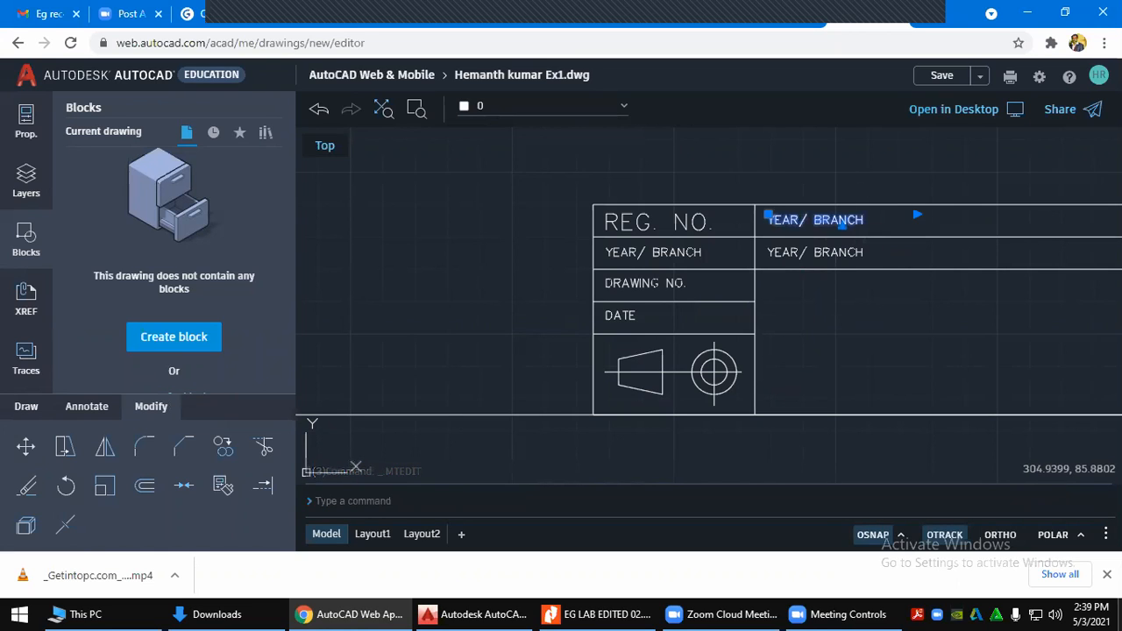
pyautogui.press('Escape')
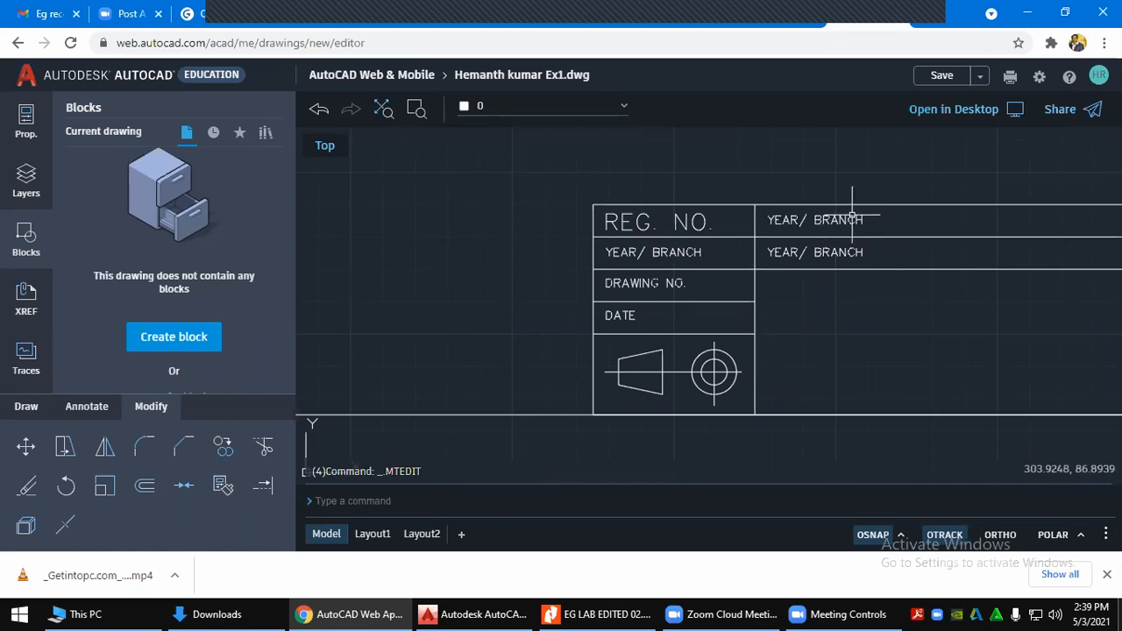
pyautogui.click(849, 220)
pyautogui.doubleClick(850, 219)
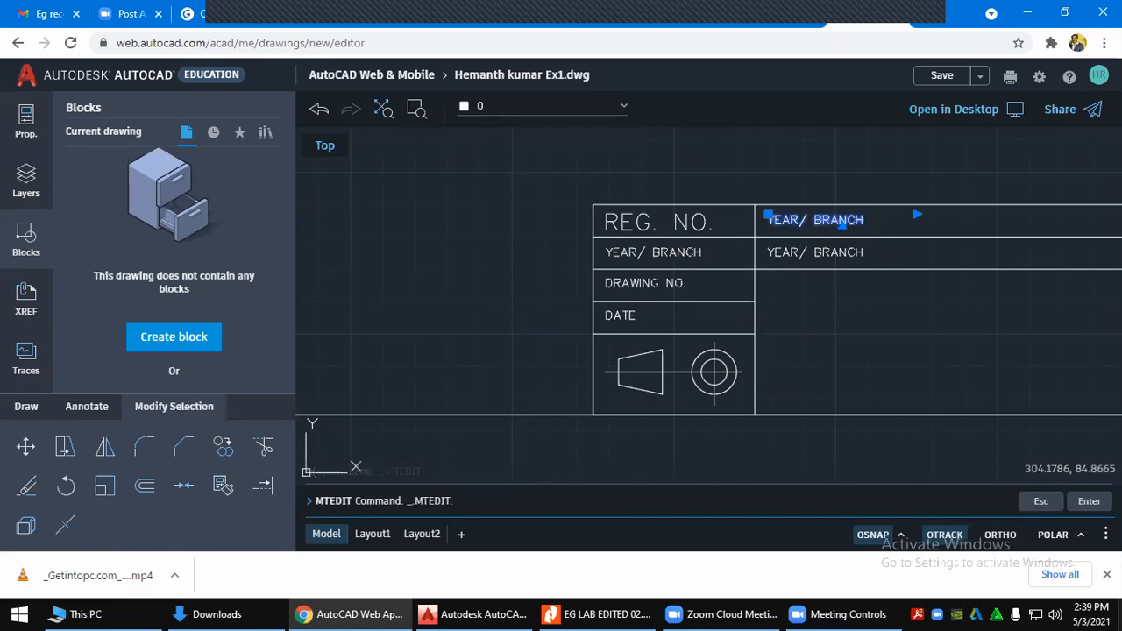
pyautogui.moveTo(839, 191); pyautogui.dragTo(739, 200)
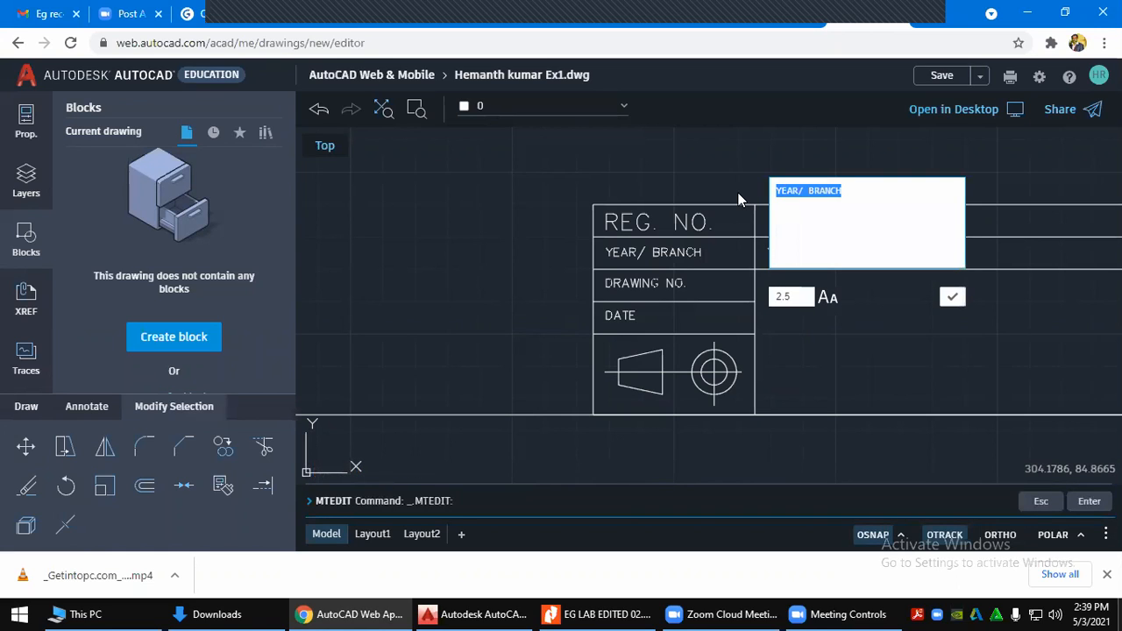
pyautogui.write('NAME OF THE STUDENT')
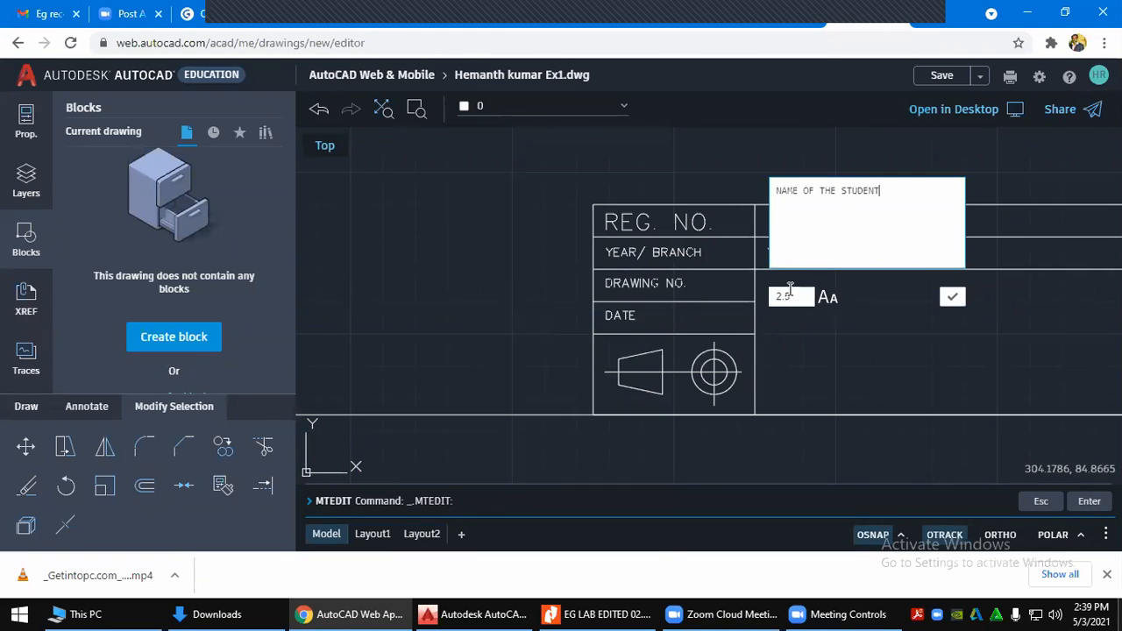
pyautogui.click(789, 291)
pyautogui.write('5')
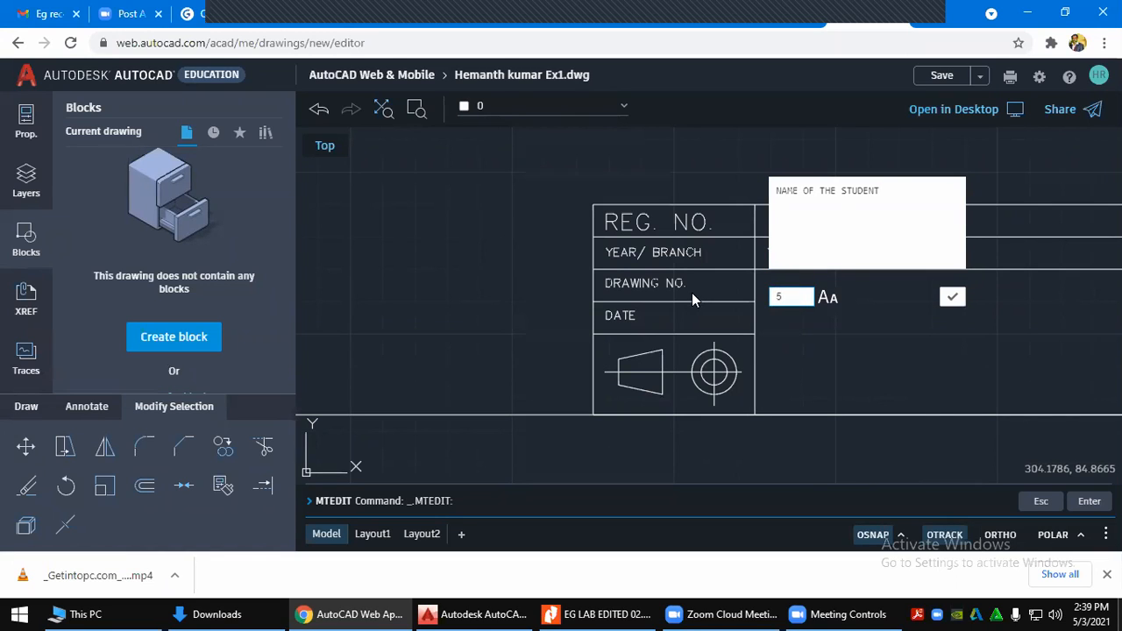
pyautogui.click(951, 296)
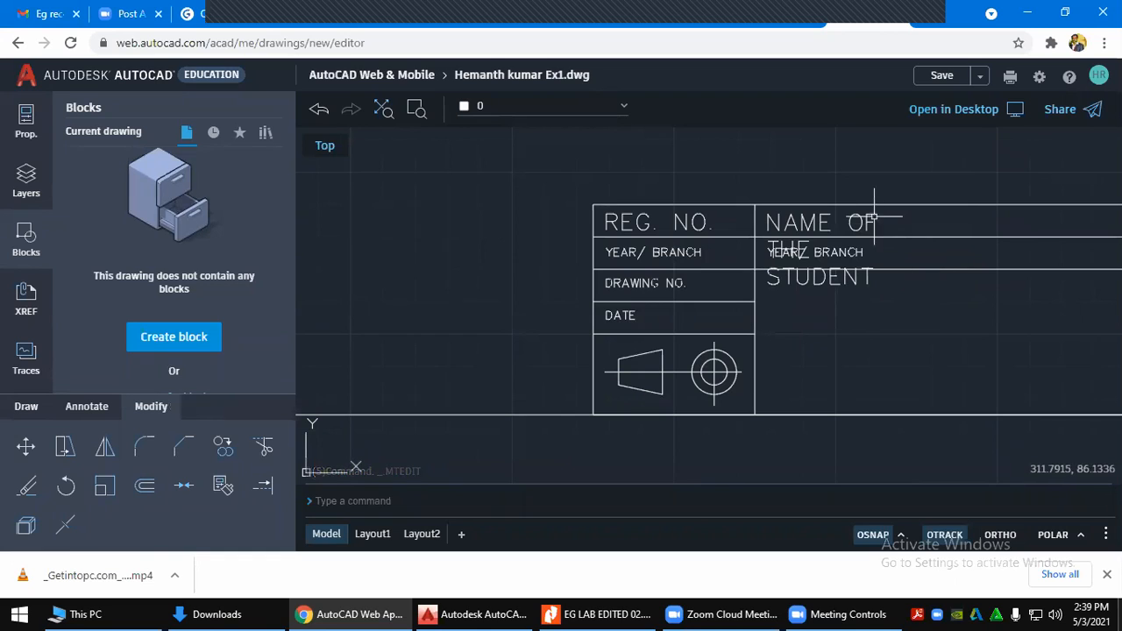
# Stretch the NAME OF THE STUDENT text boundary so it fits on one line
pyautogui.click(862, 205)
pyautogui.press('Escape')
pyautogui.click(863, 221)
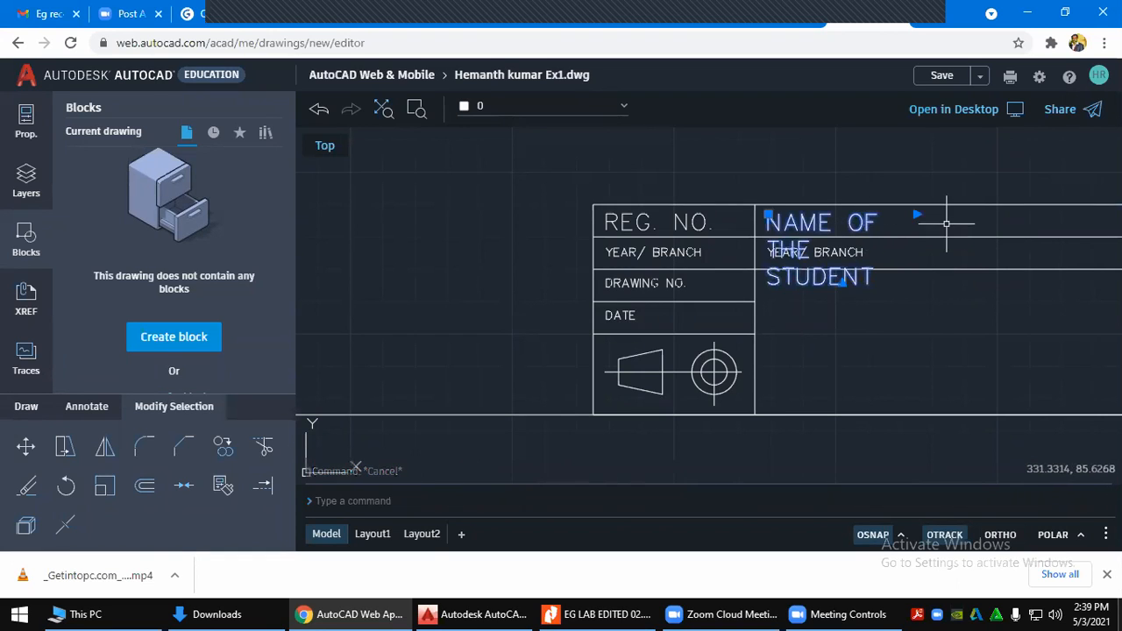
pyautogui.click(917, 214)
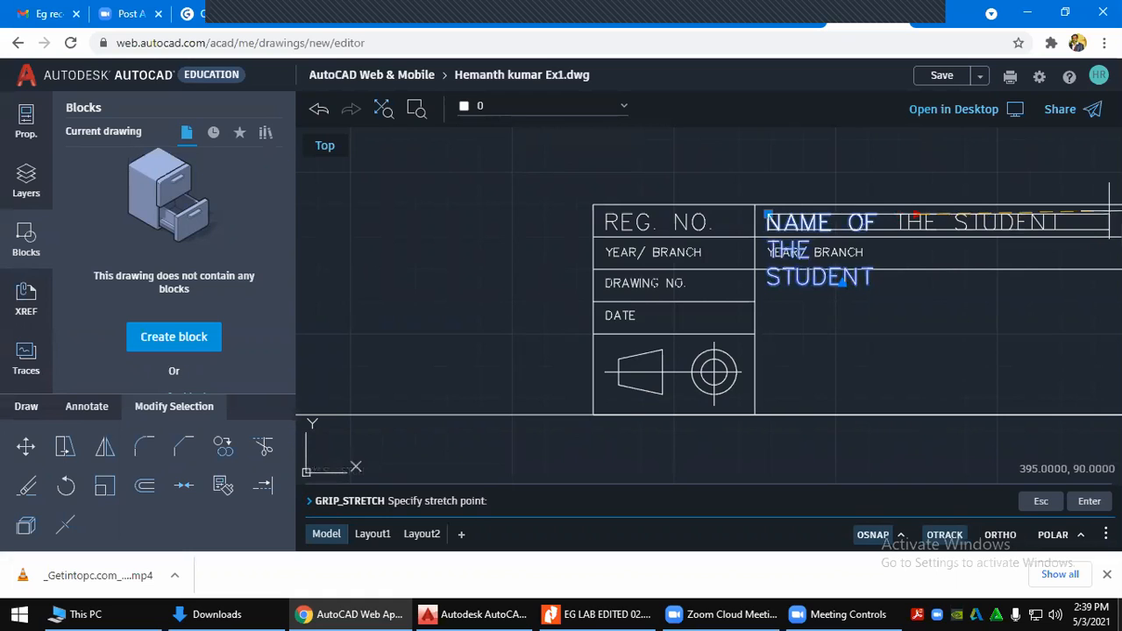
pyautogui.click(1109, 212)
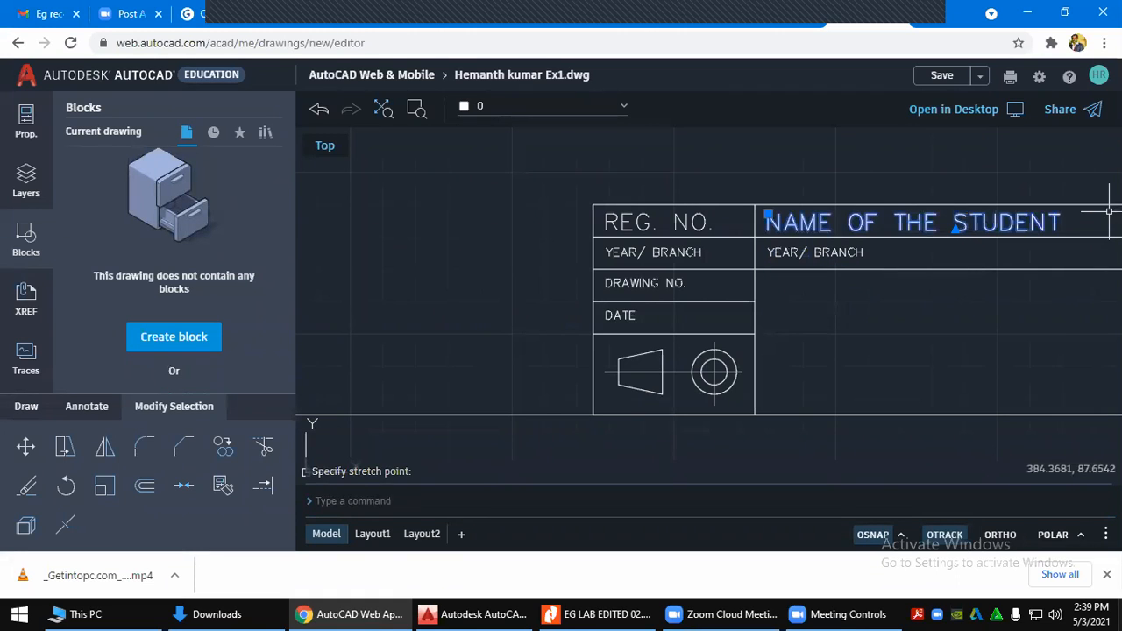
pyautogui.press('Escape')
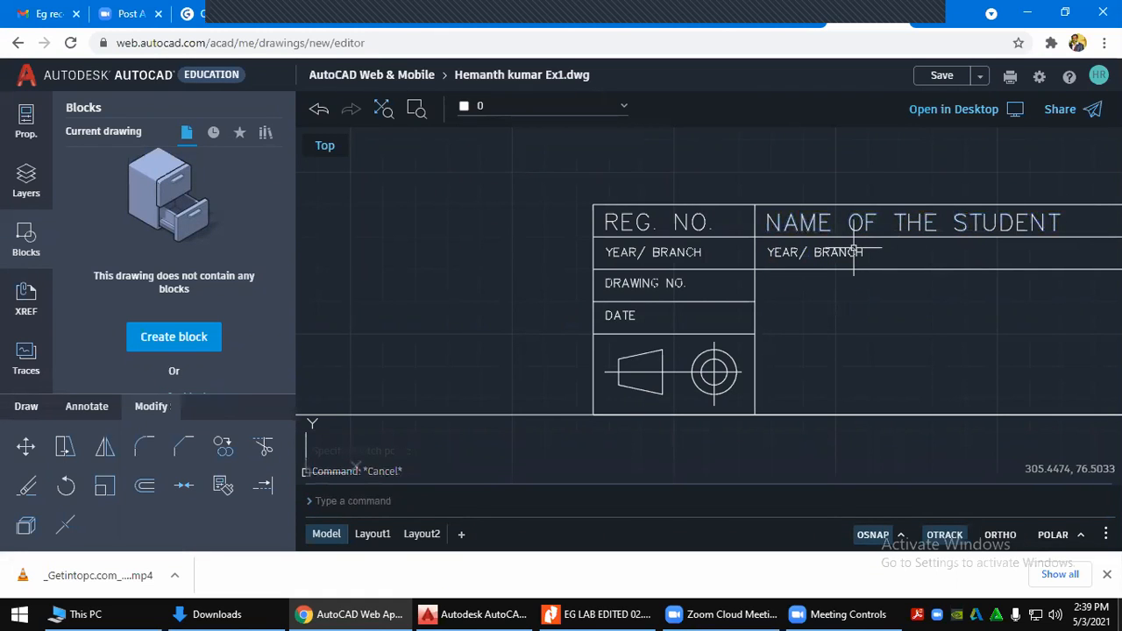
# Select the right-column YEAR/ BRANCH text and bring up the lab manual PDF
pyautogui.click(850, 252)
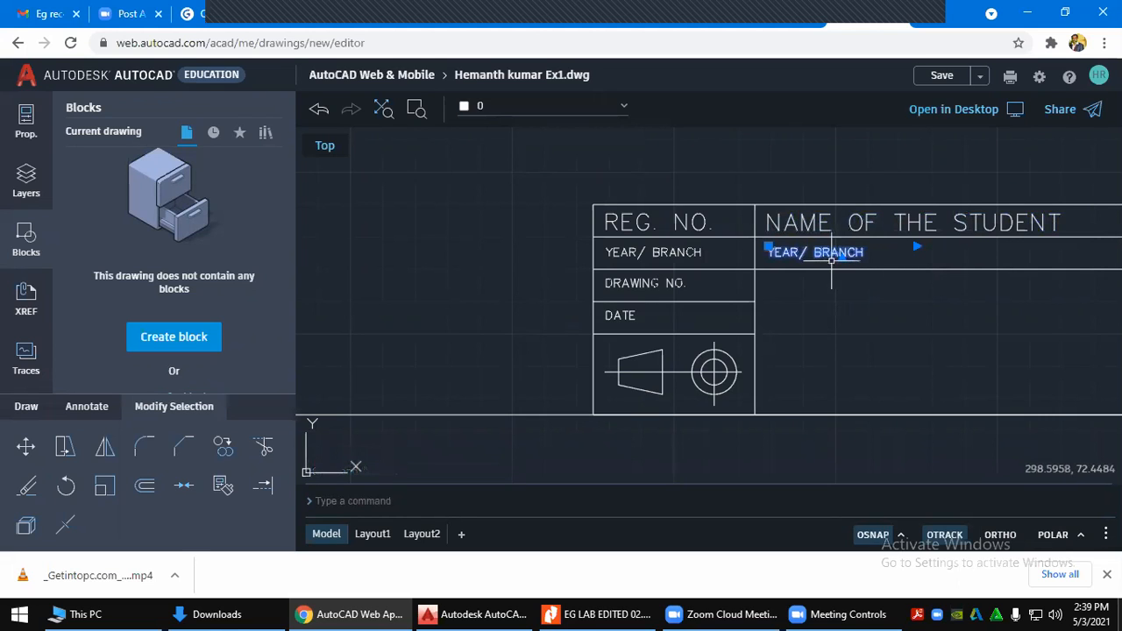
pyautogui.moveTo(697, 611)
pyautogui.click(638, 610)
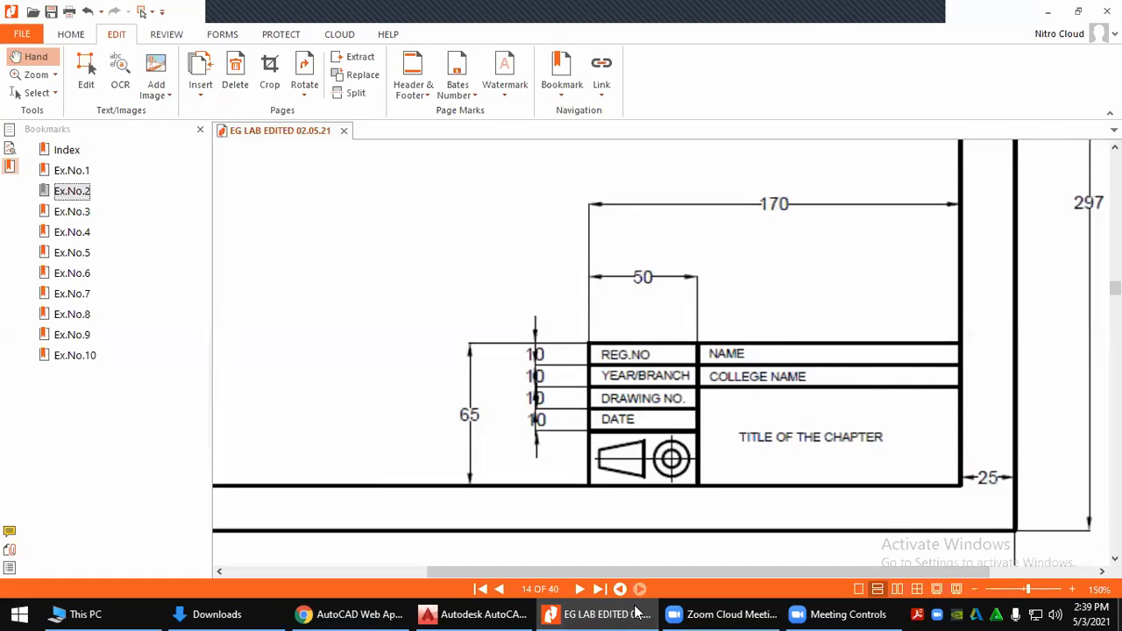
# Replace the right-column YEAR/ BRANCH text with SRI MANAKULA VINAYAGAR ENGINEERING COLLEGE
pyautogui.click(637, 610)
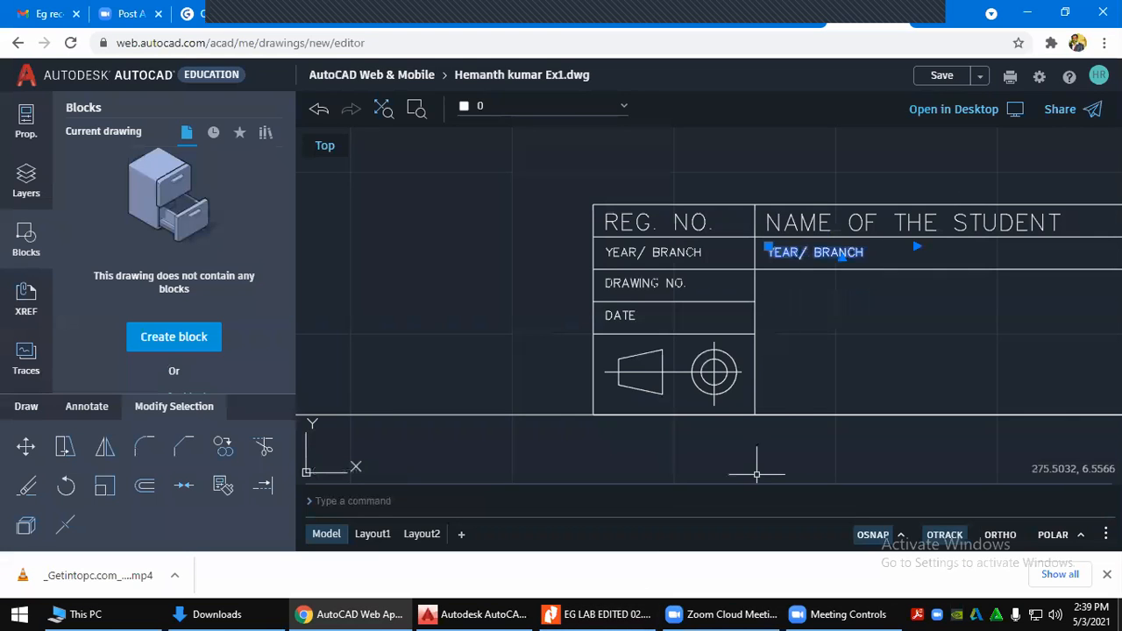
pyautogui.doubleClick(831, 255)
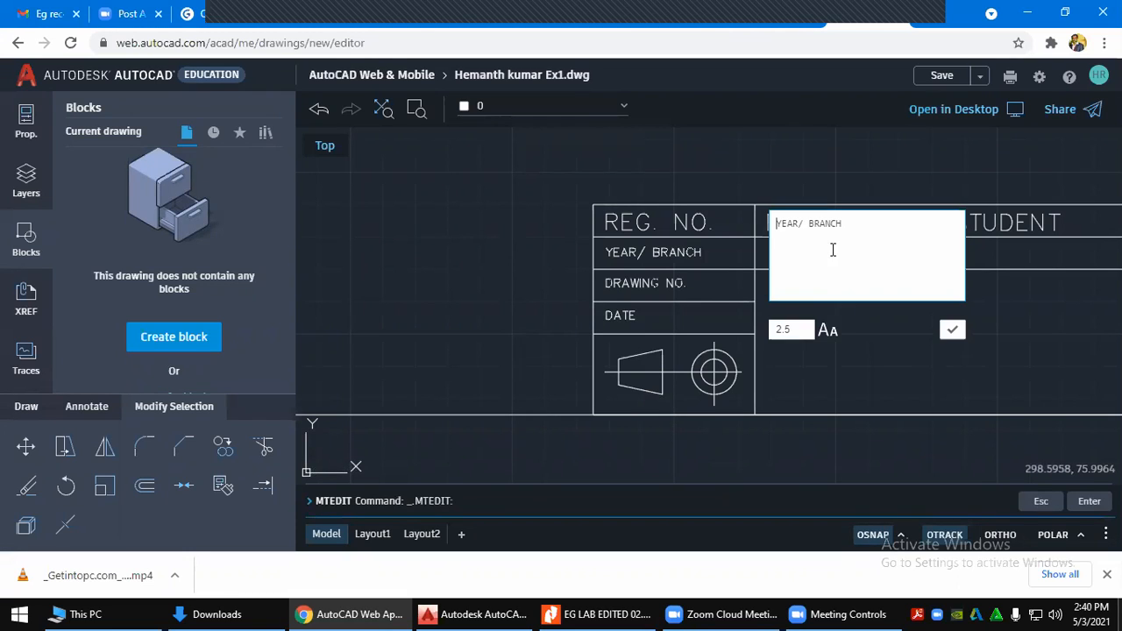
pyautogui.moveTo(848, 222); pyautogui.dragTo(710, 228)
pyautogui.write('SRI MANAKULA VINAYAGAE')
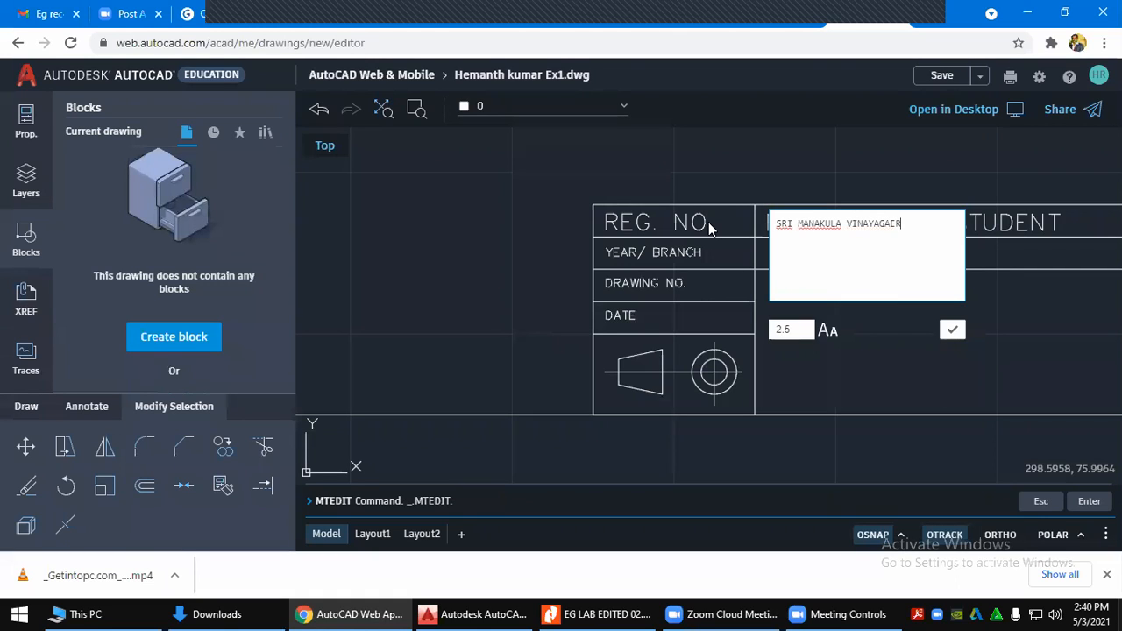
pyautogui.write('R ENGINER')
pyautogui.press('BackSpace')
pyautogui.write('ERING COLLEGE')
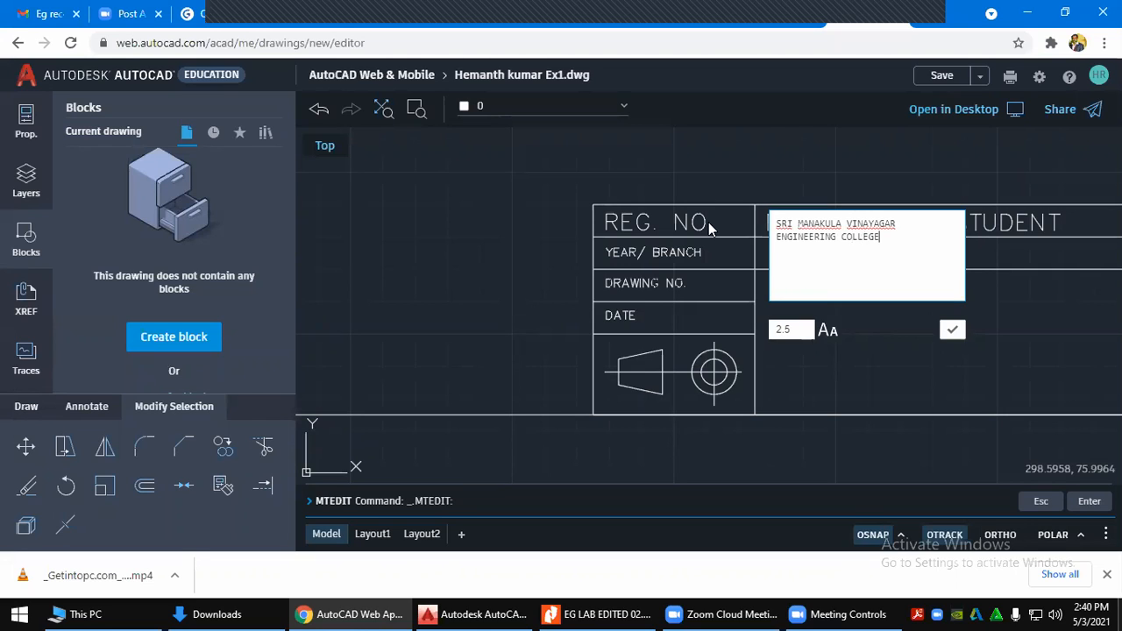
pyautogui.click(951, 331)
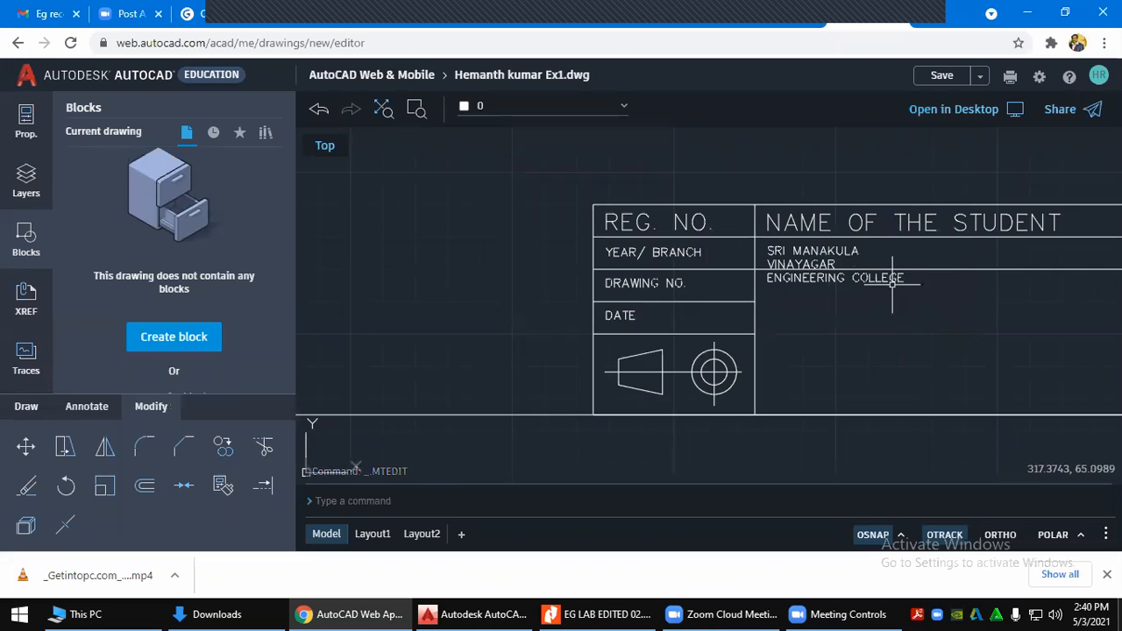
# Widen the college name's text boundary so it sits on one line
pyautogui.click(853, 251)
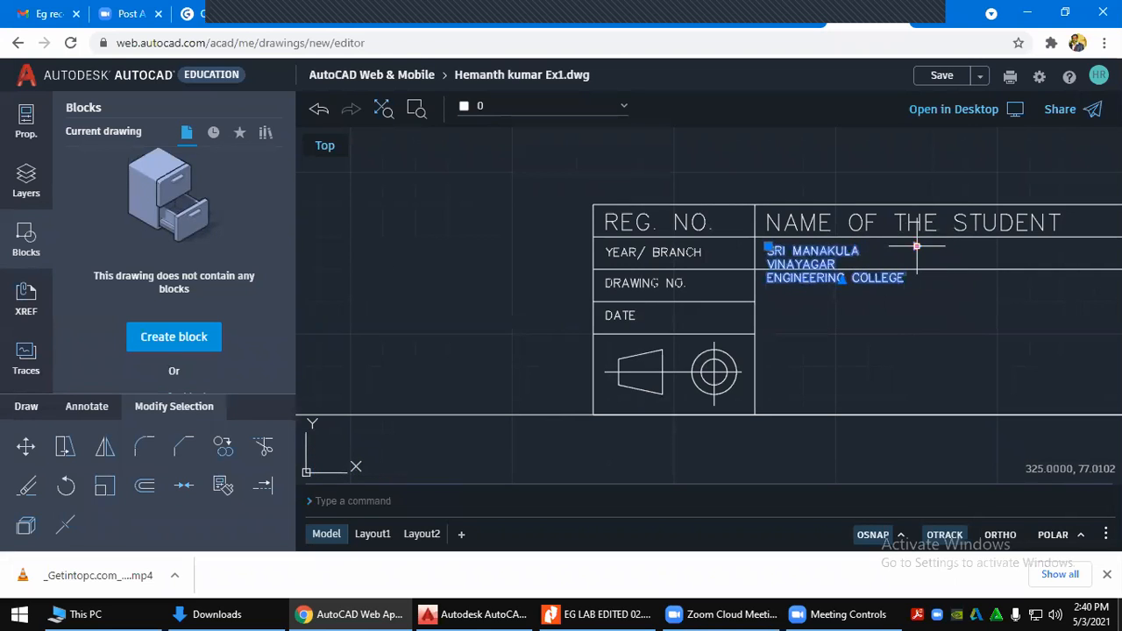
pyautogui.click(916, 246)
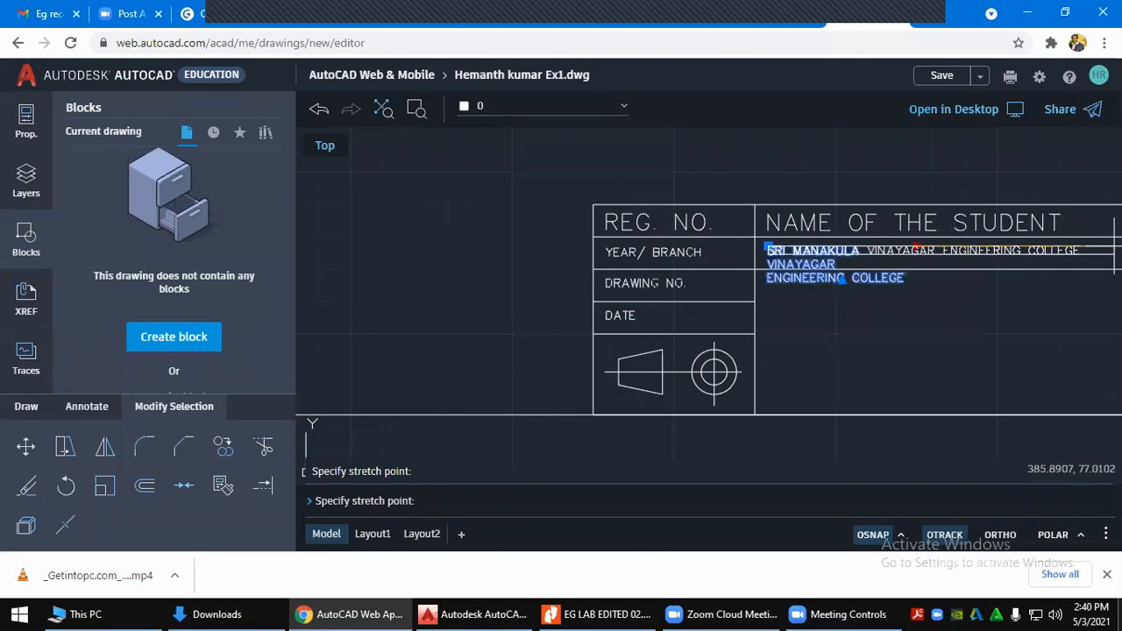
pyautogui.click(1114, 249)
pyautogui.press('Escape')
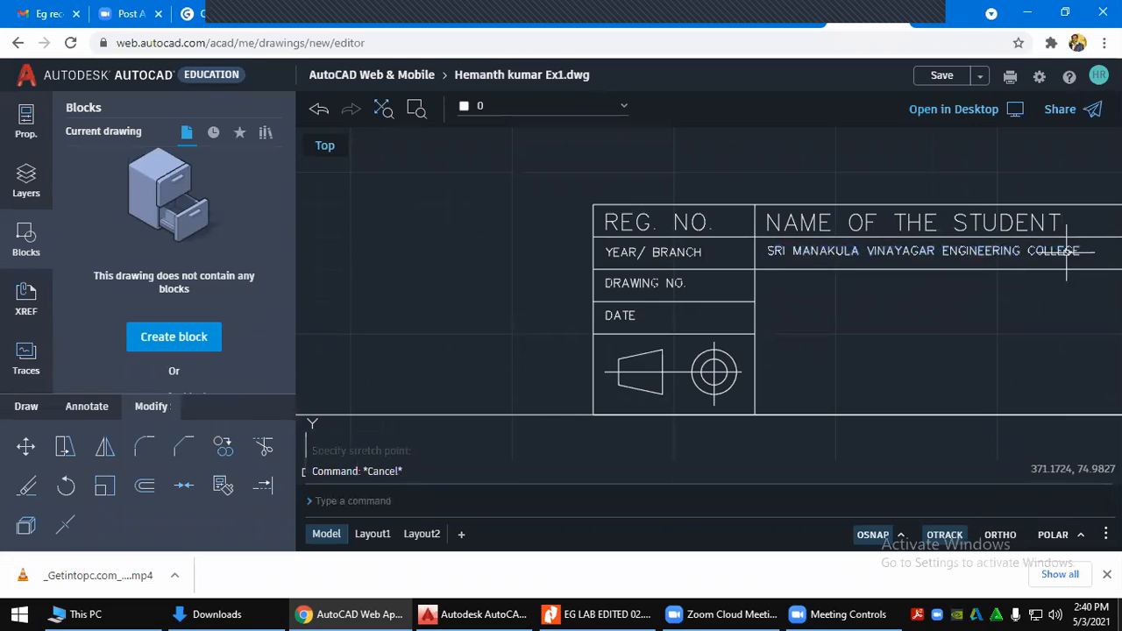
pyautogui.moveTo(869, 319); pyautogui.dragTo(715, 328, button='middle')
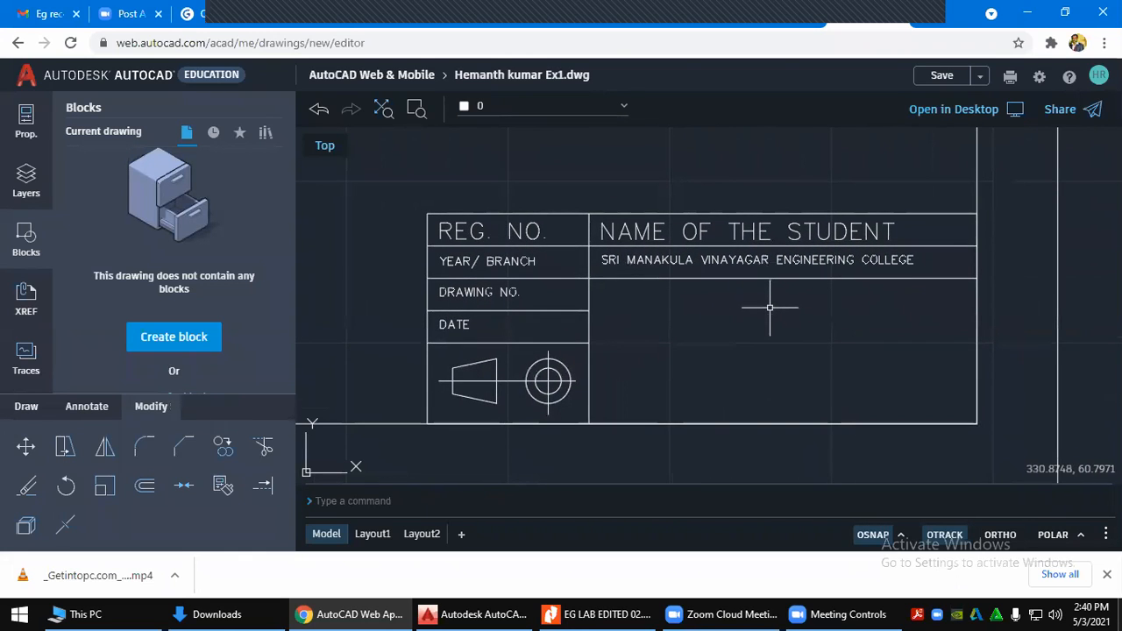
pyautogui.press('Escape')
pyautogui.press('Escape')
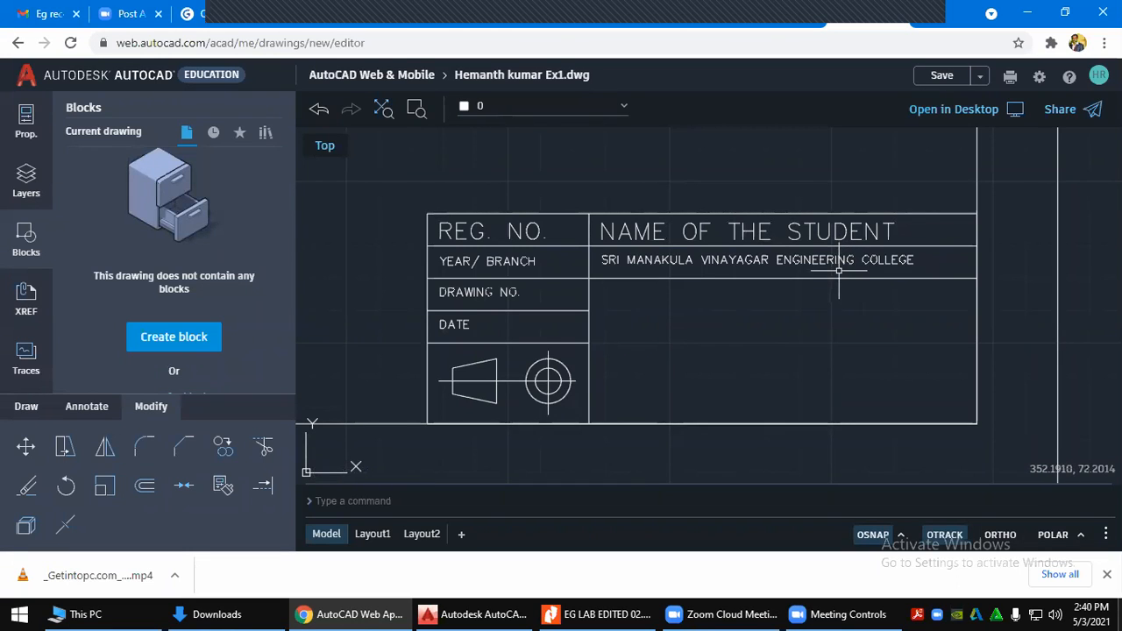
pyautogui.hotkey('alt', 'Tab')
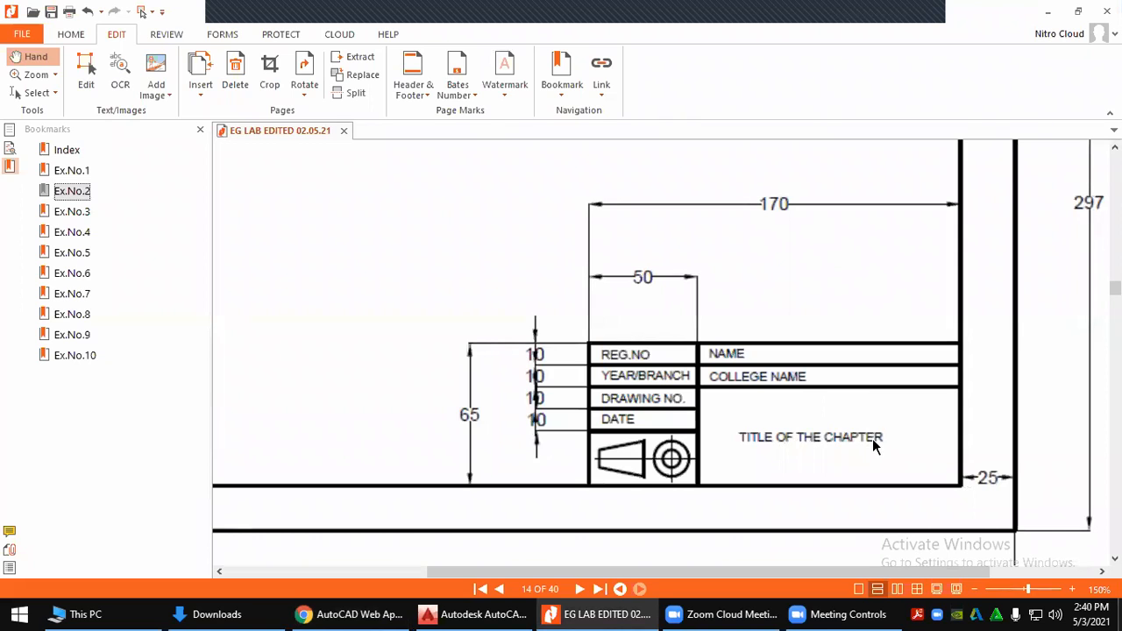
# Copy the two-line exercise title from the manual's Ex.No.2 page
pyautogui.hotkey('alt', 'Tab')
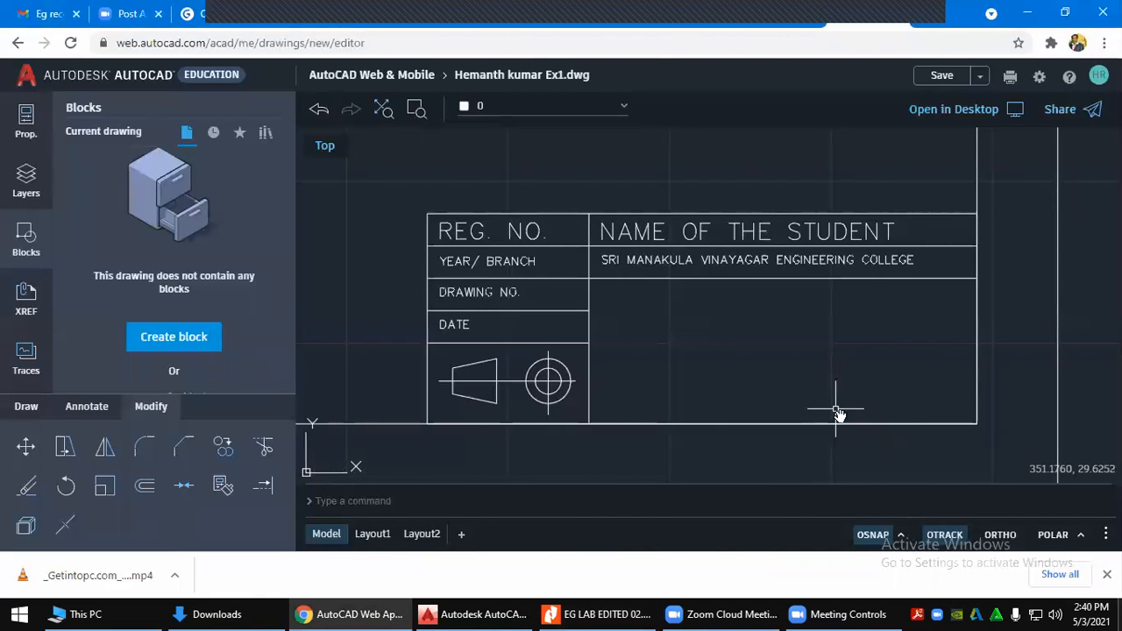
pyautogui.hotkey('alt', 'Tab')
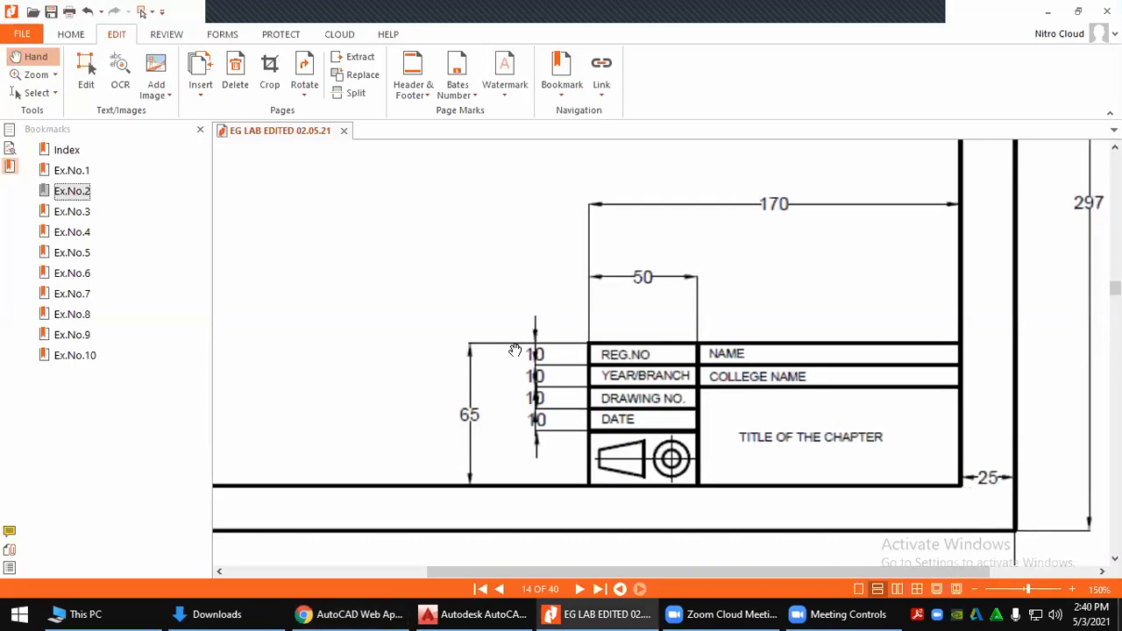
pyautogui.click(77, 194)
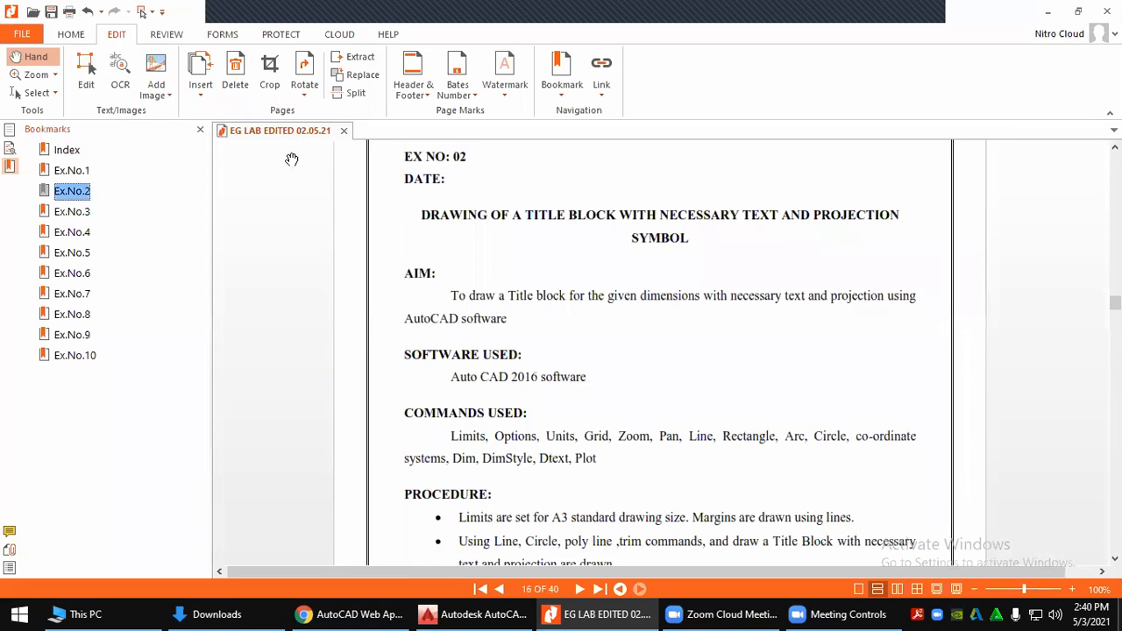
pyautogui.click(88, 72)
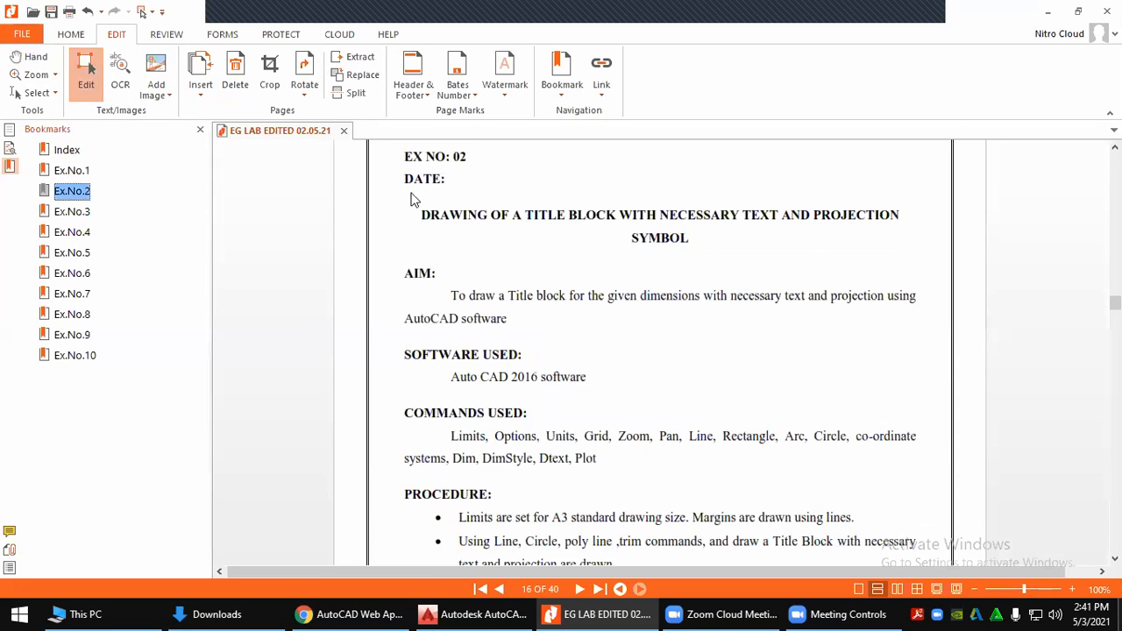
pyautogui.tripleClick(458, 216)
pyautogui.moveTo(692, 238); pyautogui.dragTo(425, 215)
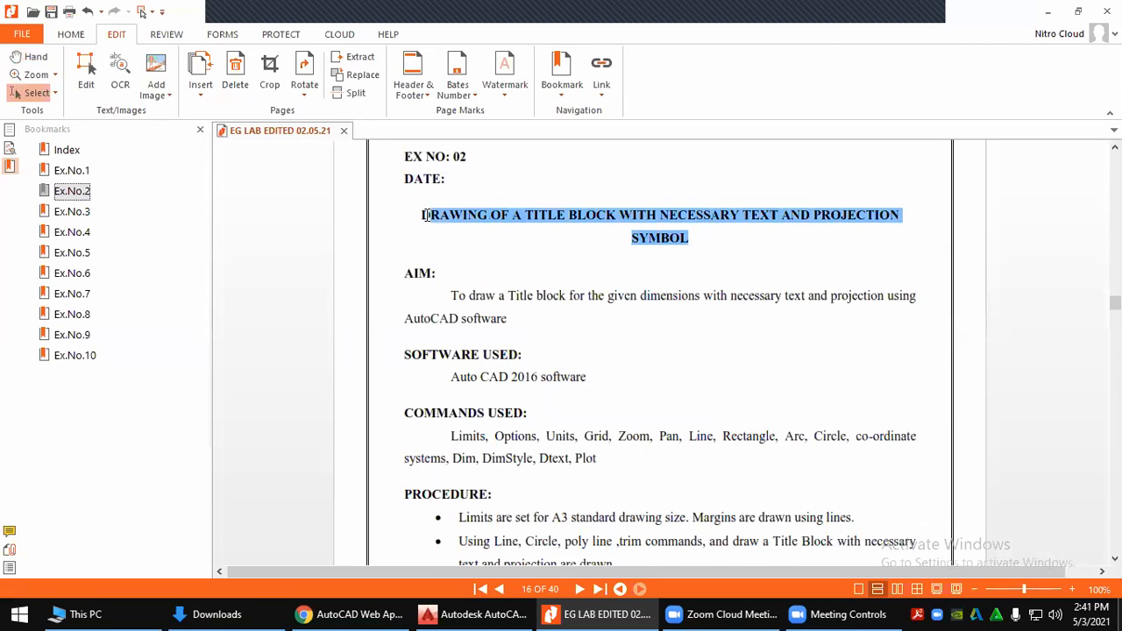
pyautogui.rightClick(448, 214)
pyautogui.click(478, 225)
# Return to the AutoCAD Web title-block drawing
pyautogui.click(697, 611)
pyautogui.click(615, 611)
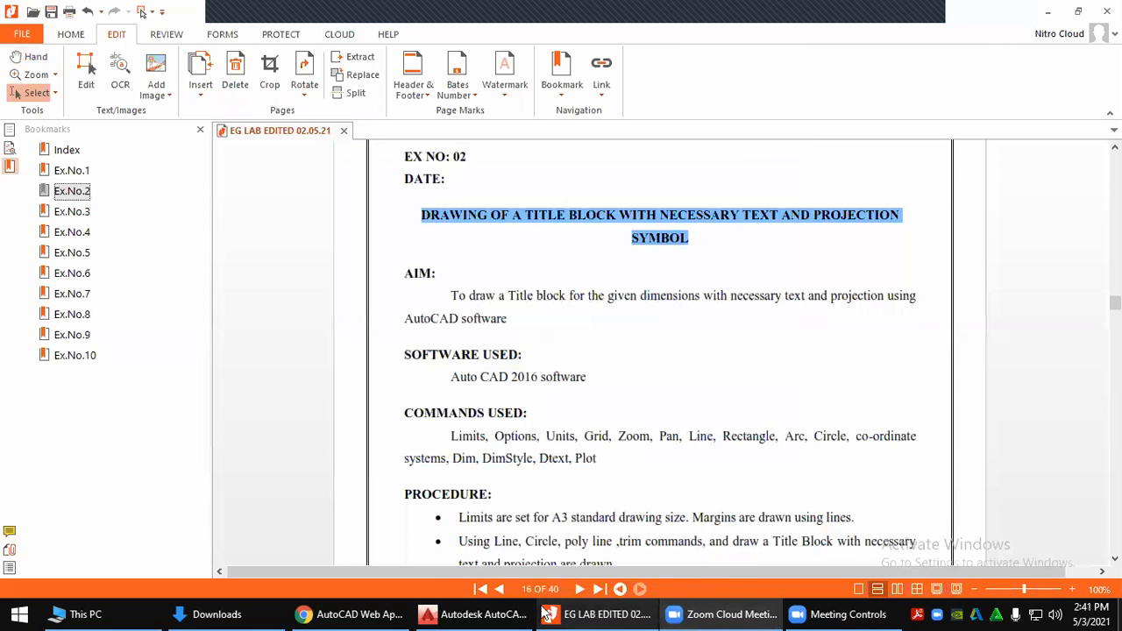
pyautogui.click(464, 612)
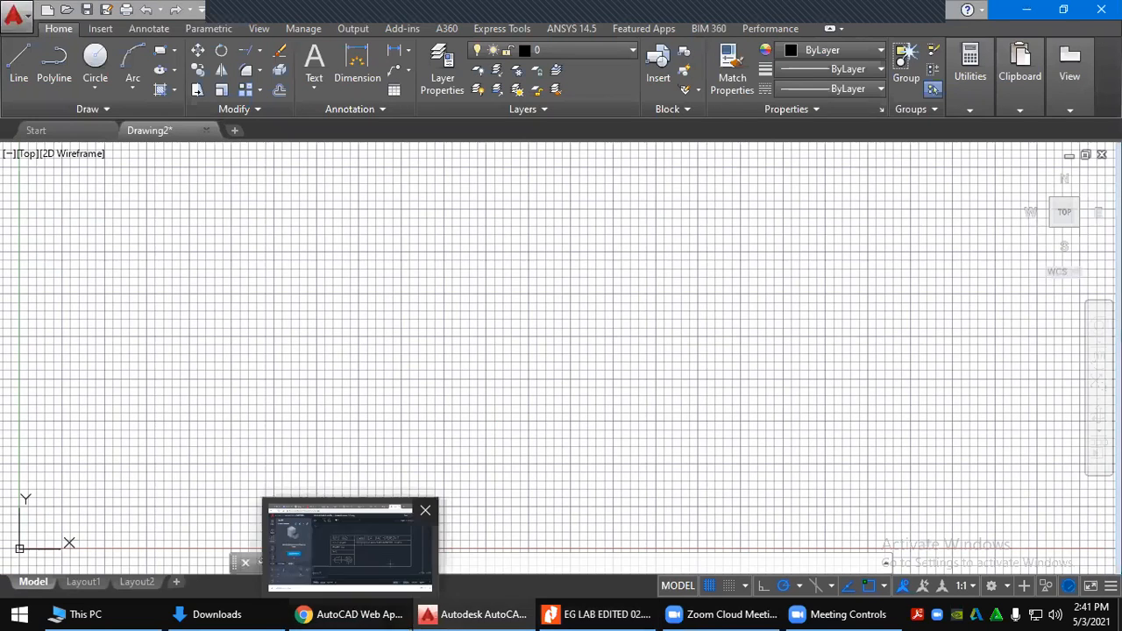
pyautogui.click(355, 613)
pyautogui.press('Escape')
# Copy the college name text down into the lower-right area level with the DATE row
pyautogui.click(63, 449)
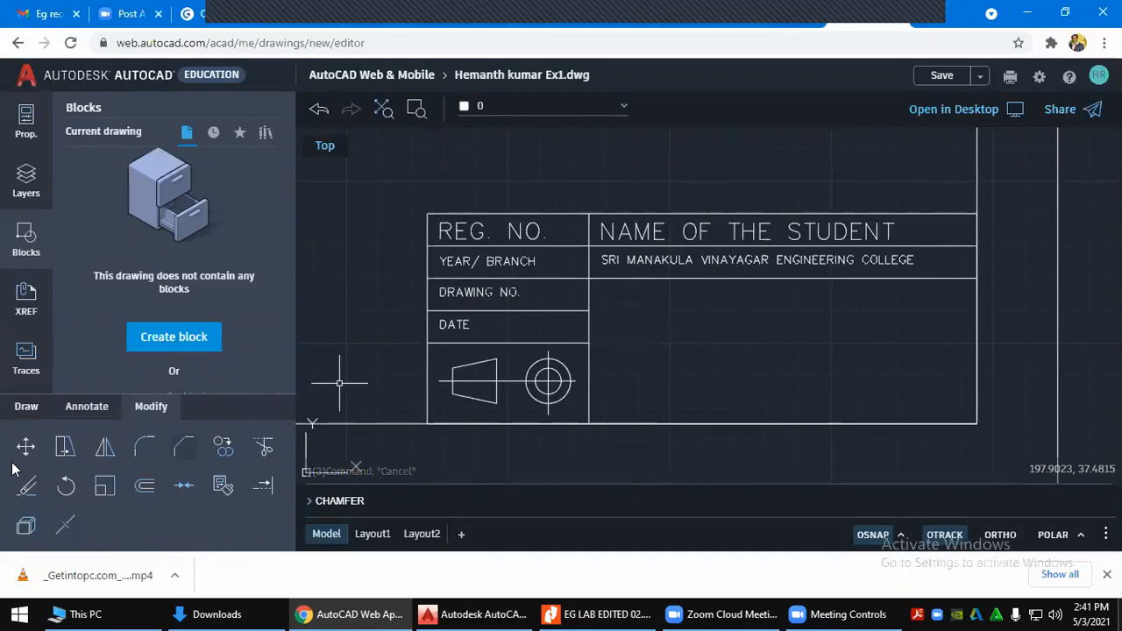
pyautogui.click(26, 448)
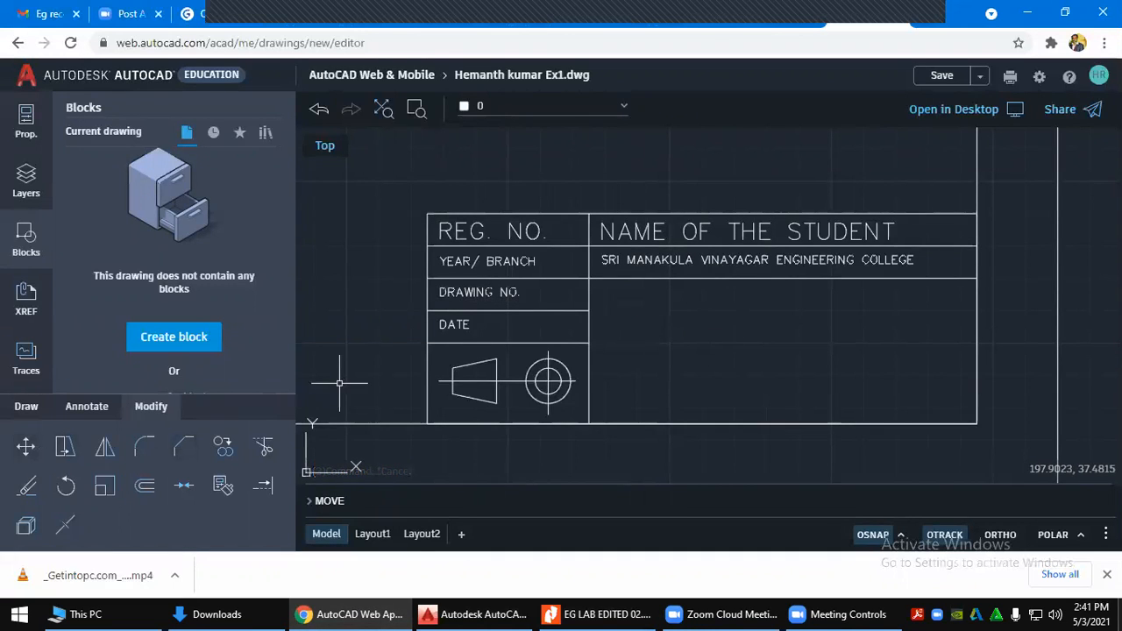
pyautogui.click(648, 259)
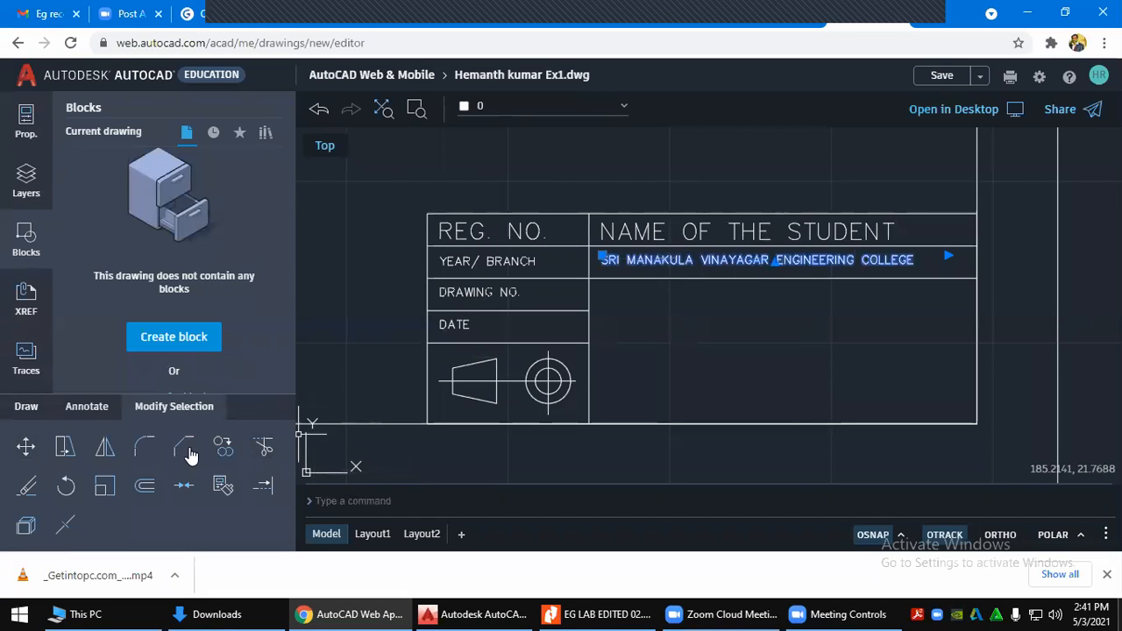
pyautogui.click(222, 447)
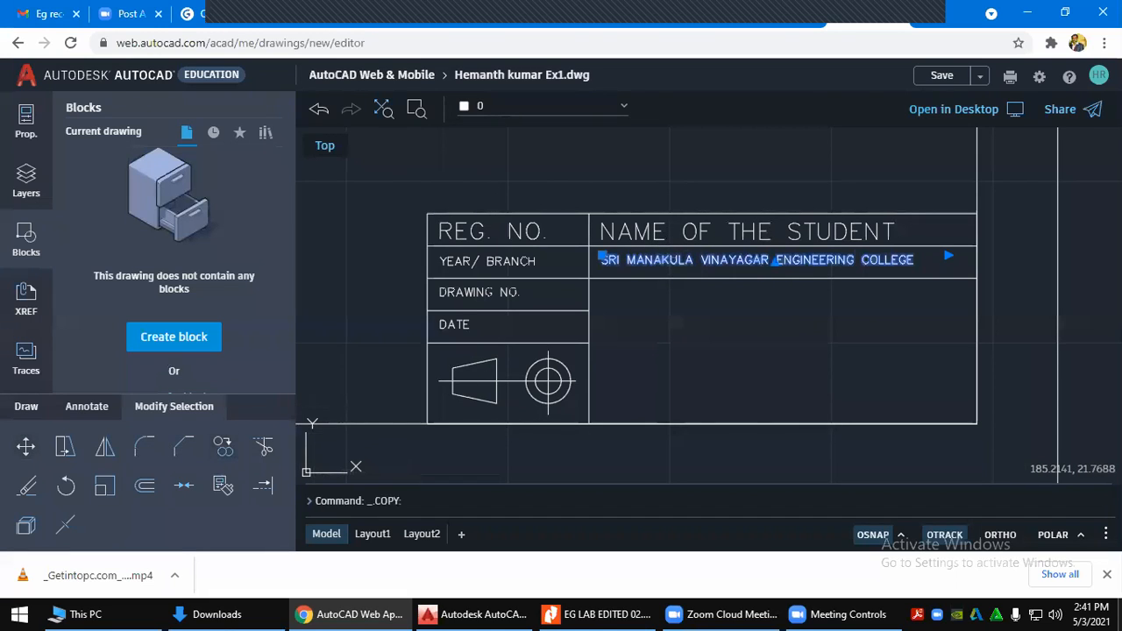
pyautogui.press('Return')
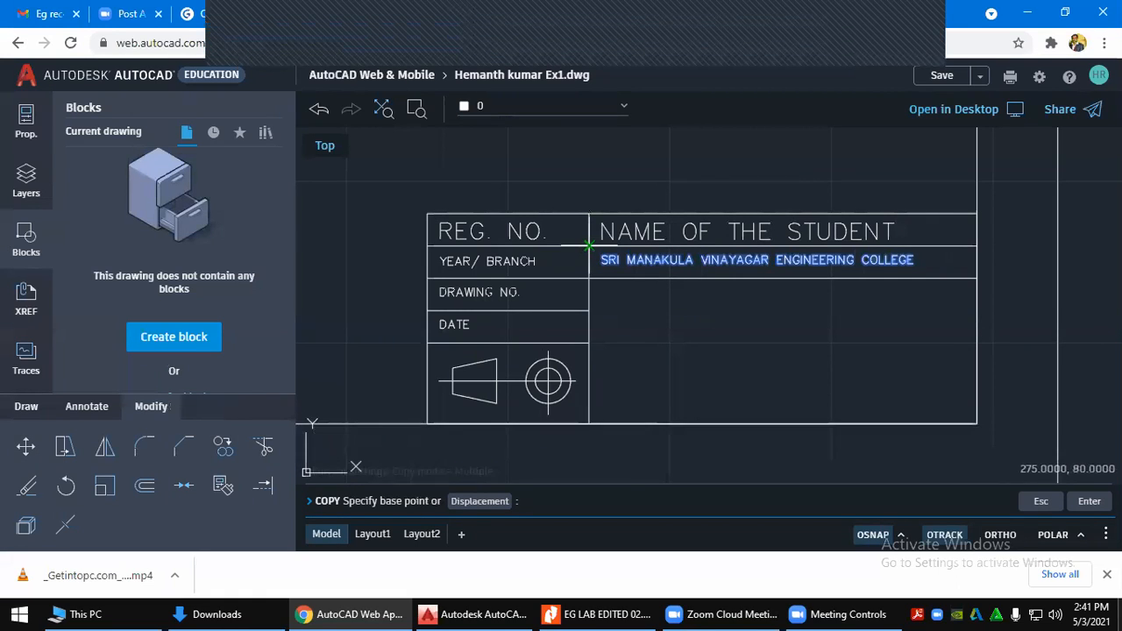
pyautogui.click(589, 245)
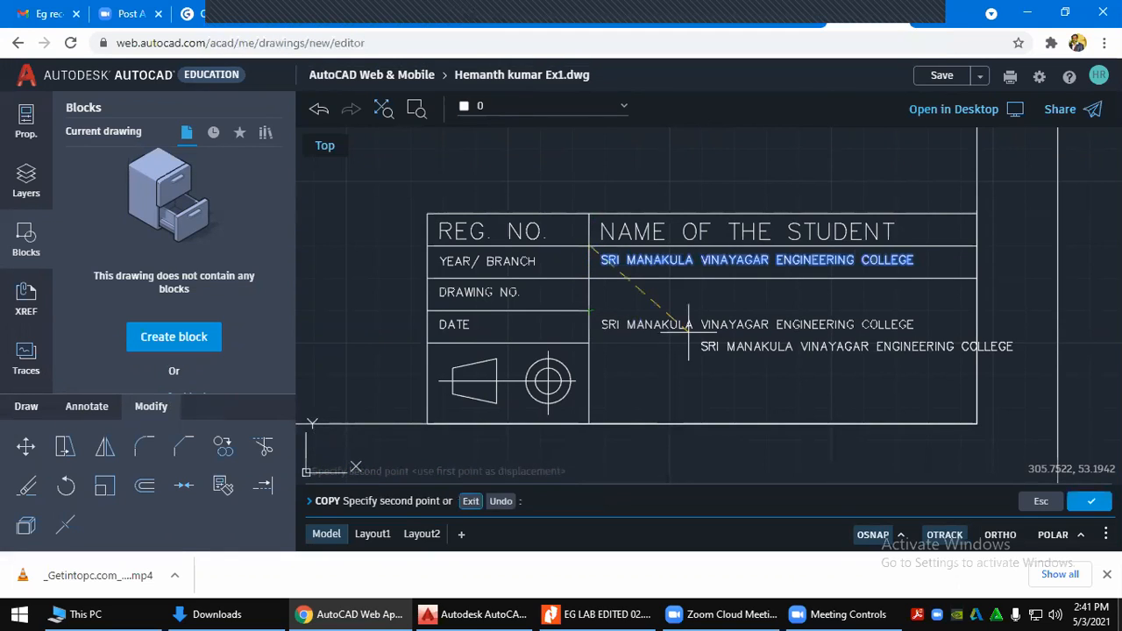
pyautogui.press('Escape')
pyautogui.press('Escape')
pyautogui.press('Escape')
pyautogui.press('Escape')
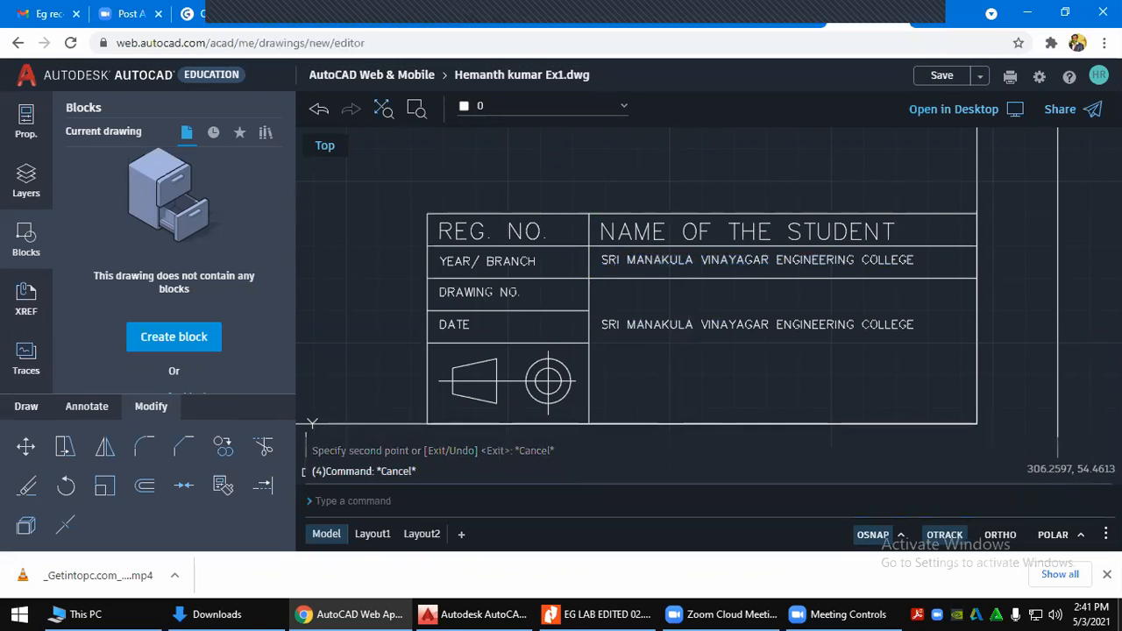
pyautogui.click(652, 325)
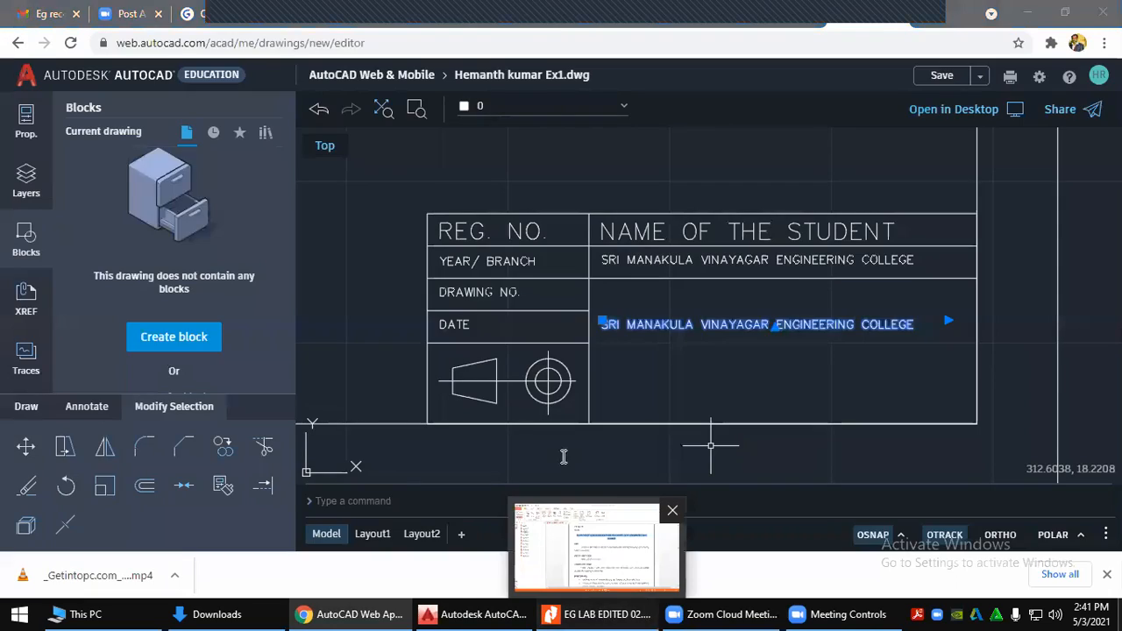
# Copy the selected exercise title text from the lab manual again
pyautogui.click(600, 613)
pyautogui.rightClick(600, 219)
pyautogui.click(639, 225)
pyautogui.hotkey('alt', 'Tab')
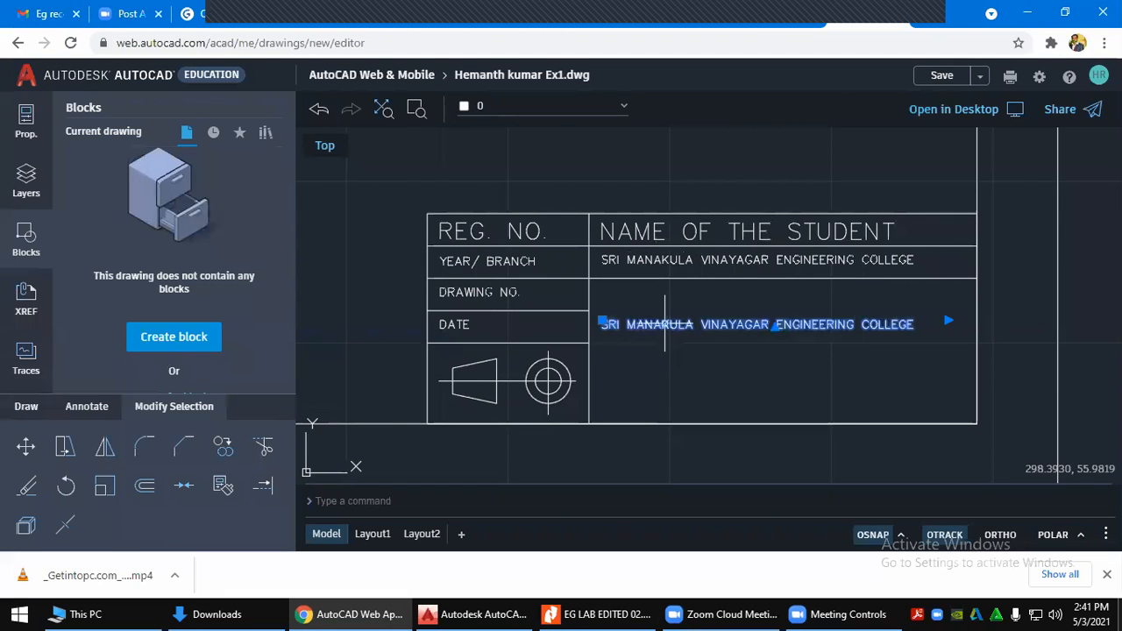
# Replace the duplicate college name with the pasted exercise title at text height 5
pyautogui.doubleClick(667, 324)
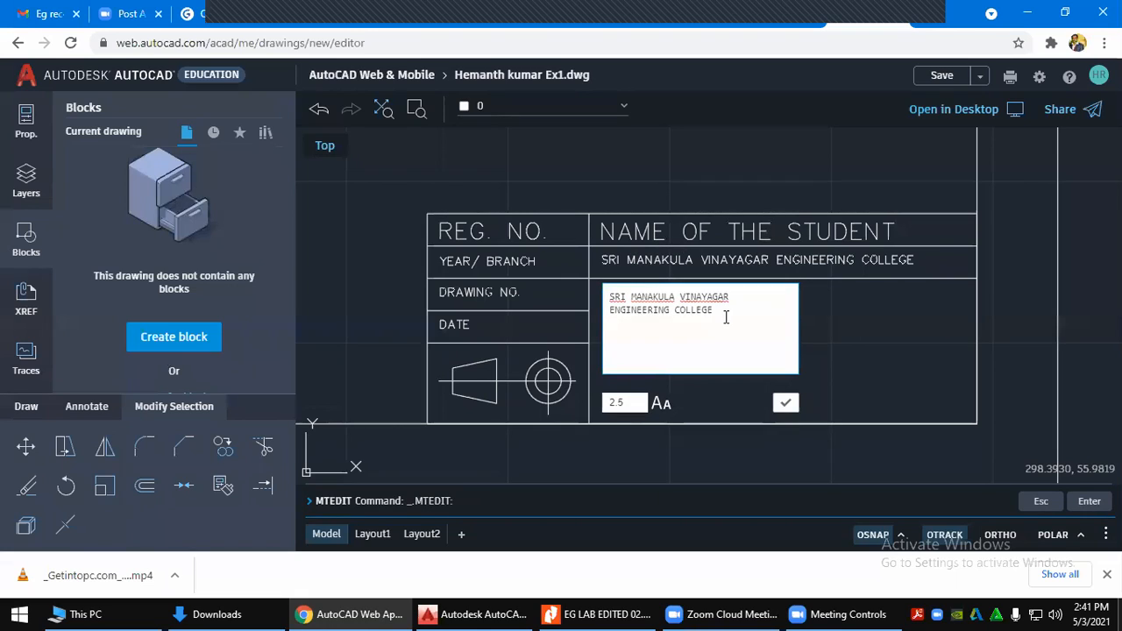
pyautogui.moveTo(719, 312); pyautogui.dragTo(600, 298)
pyautogui.hotkey('ctrl', 'v')
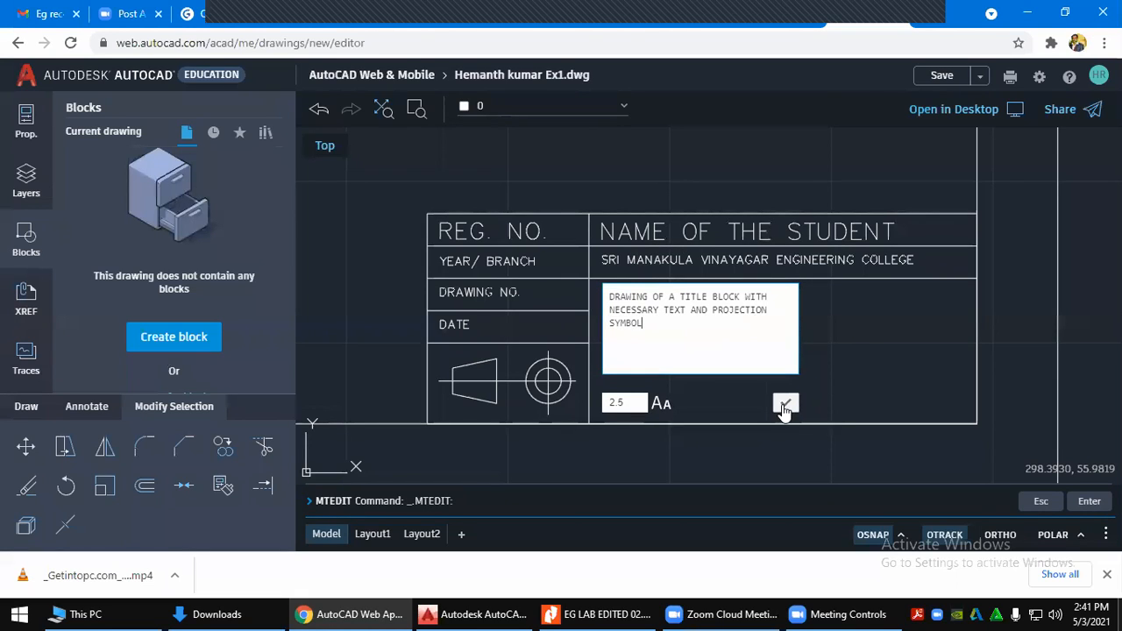
pyautogui.moveTo(675, 333); pyautogui.dragTo(587, 289)
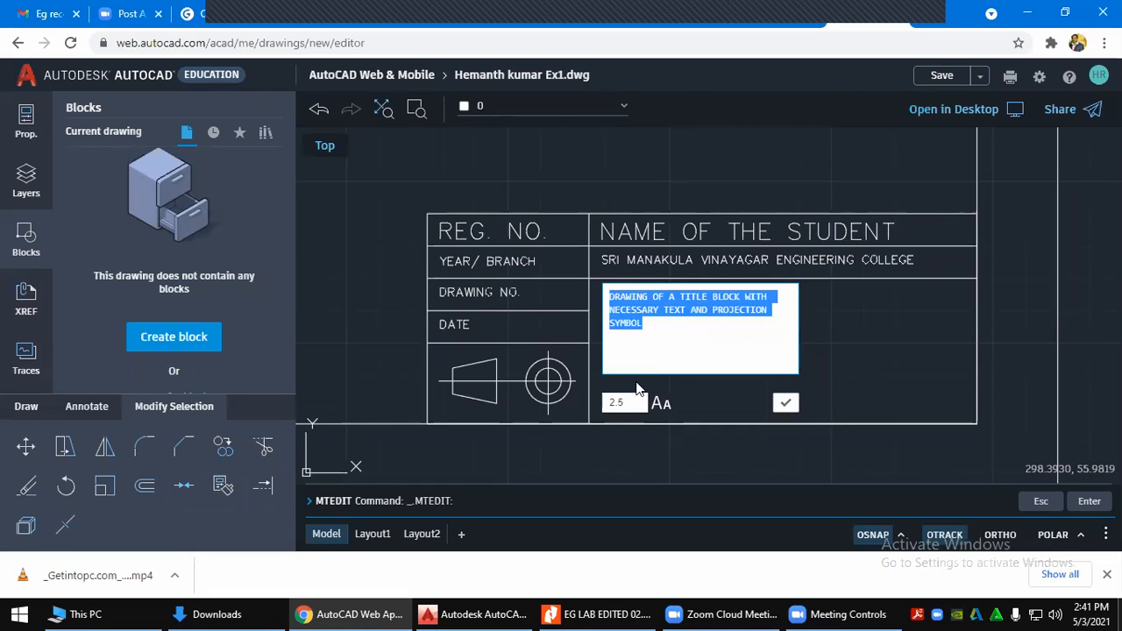
pyautogui.doubleClick(636, 401)
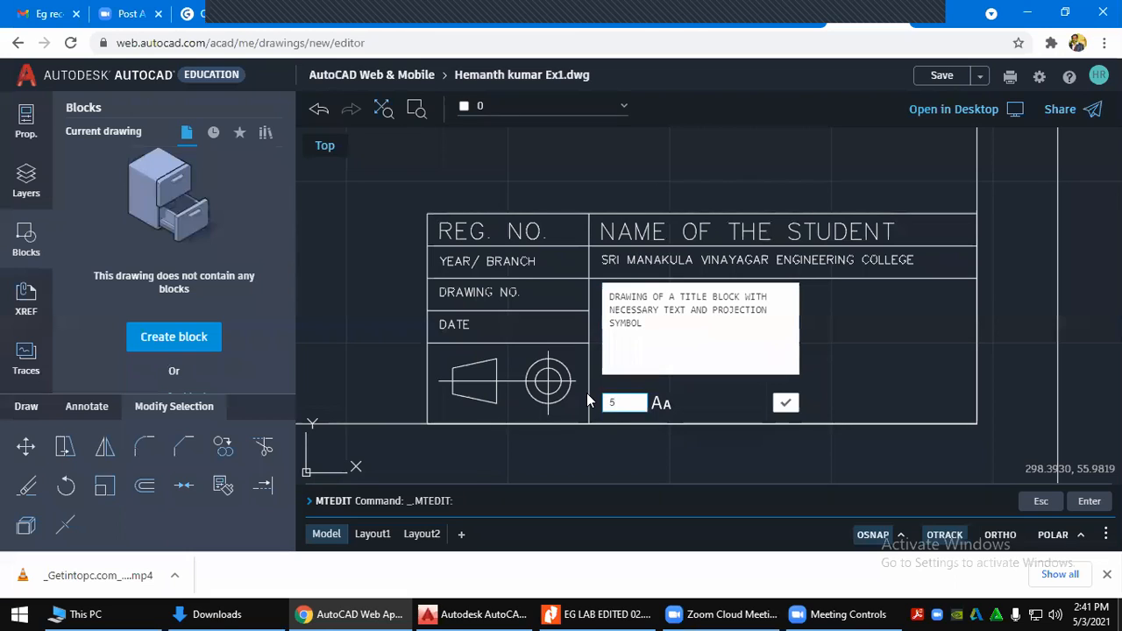
pyautogui.click(786, 403)
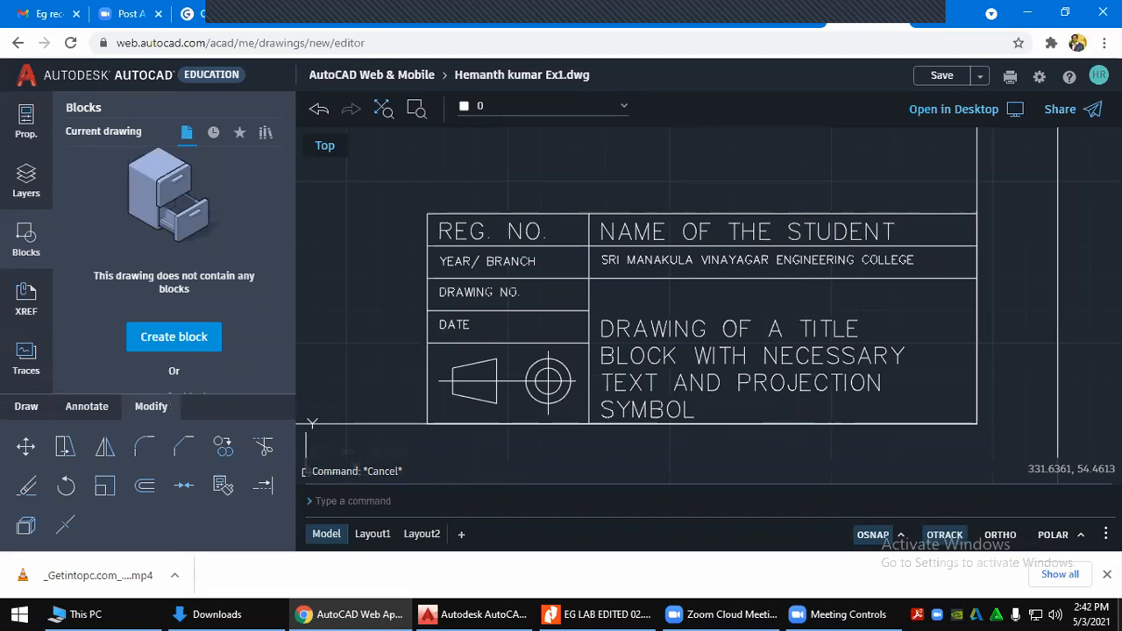
# Move the exercise title paragraph higher inside its cell
pyautogui.click(733, 324)
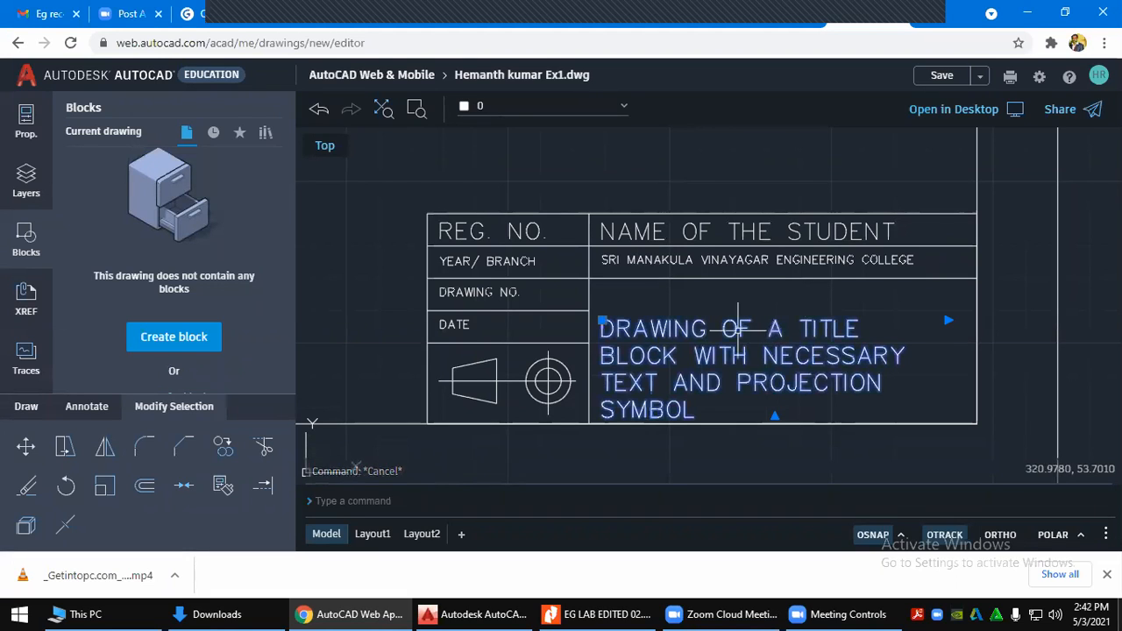
pyautogui.click(602, 321)
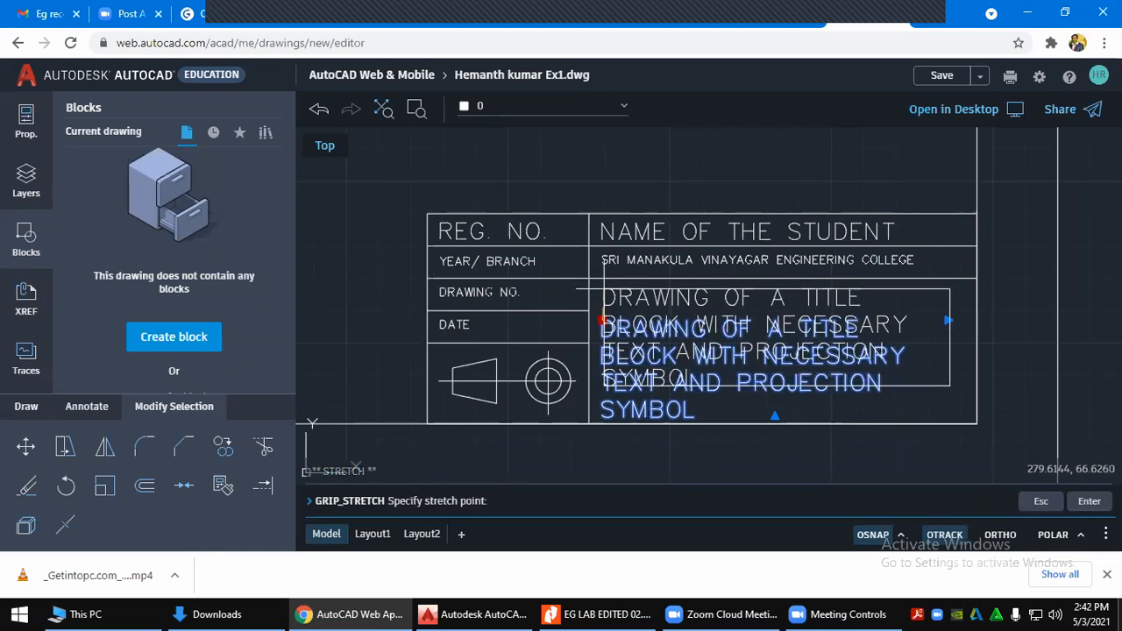
pyautogui.click(601, 297)
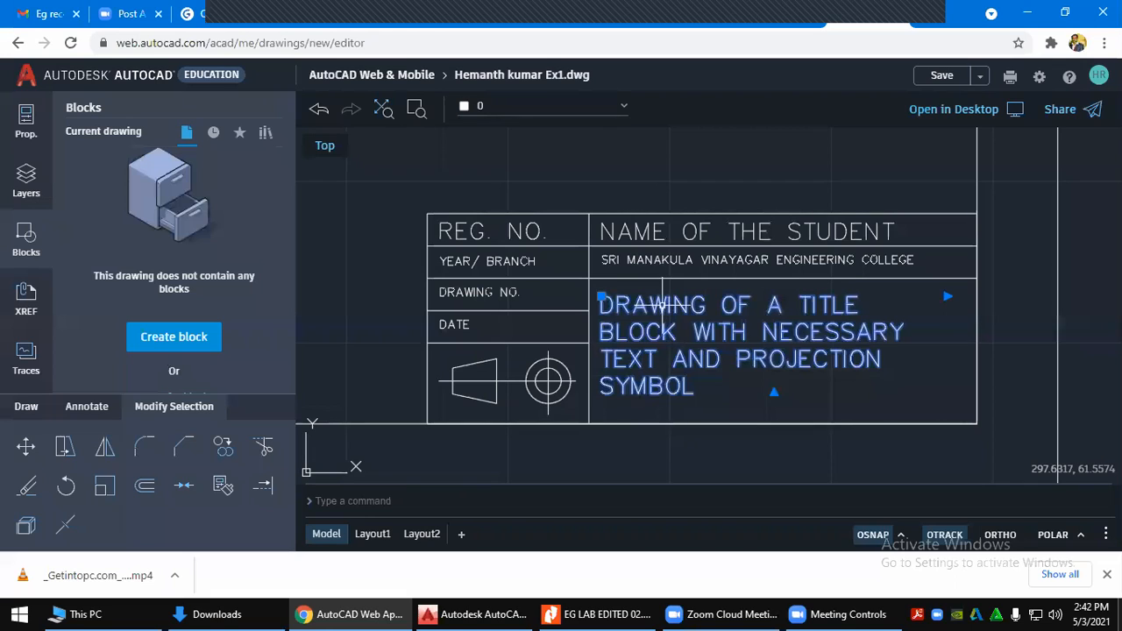
pyautogui.press('Escape')
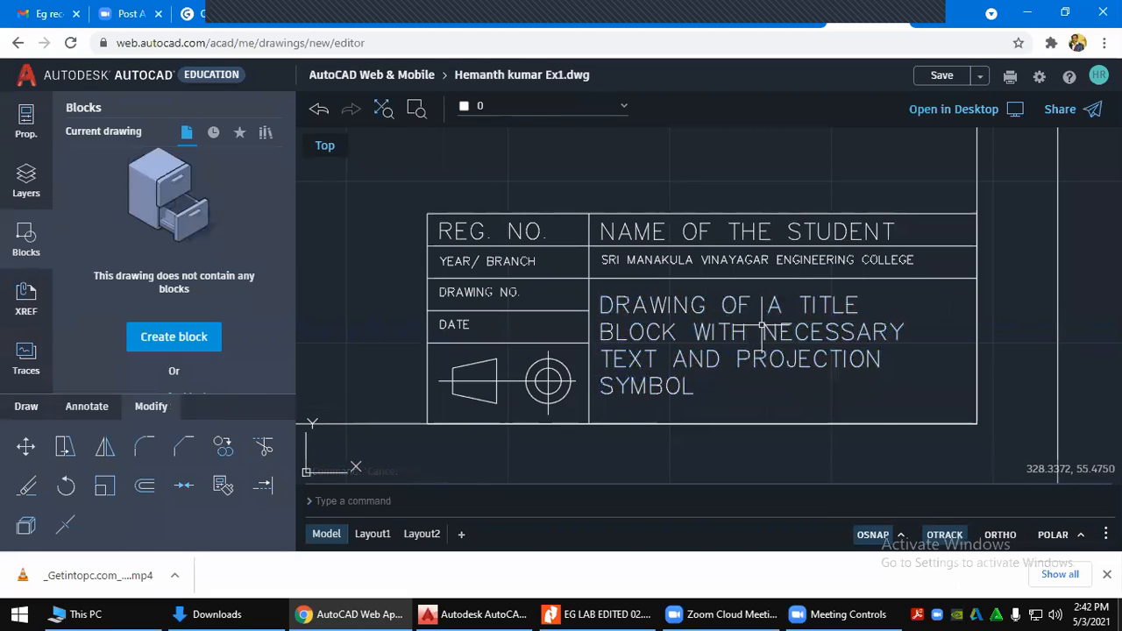
pyautogui.click(87, 406)
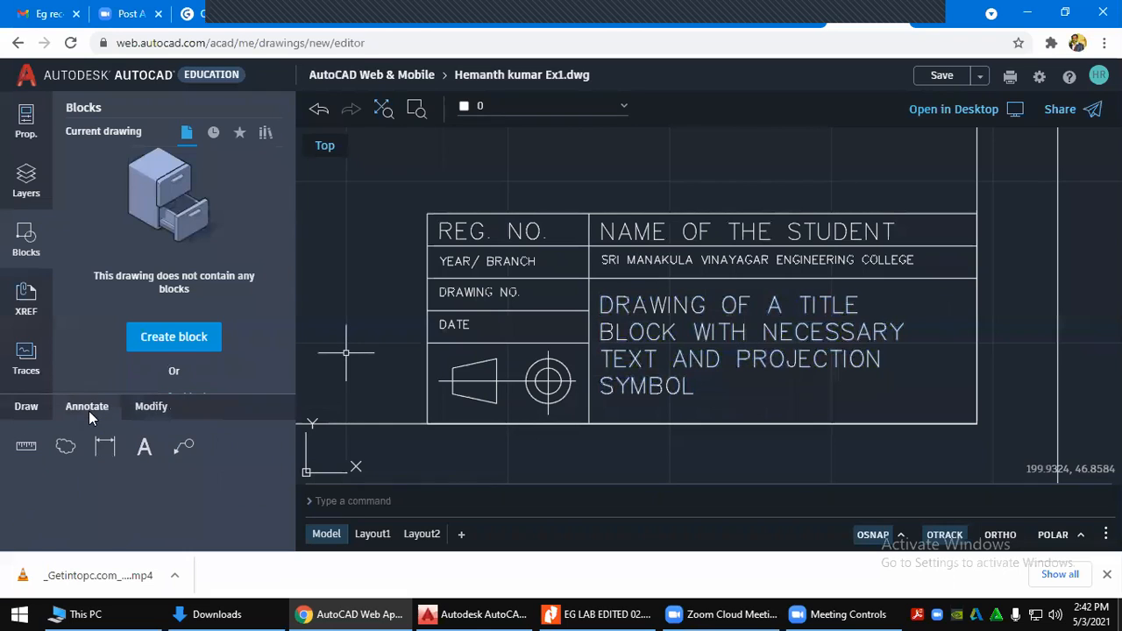
# Dimension the title block's top edge with a 170 width dimension placed above it
pyautogui.click(104, 447)
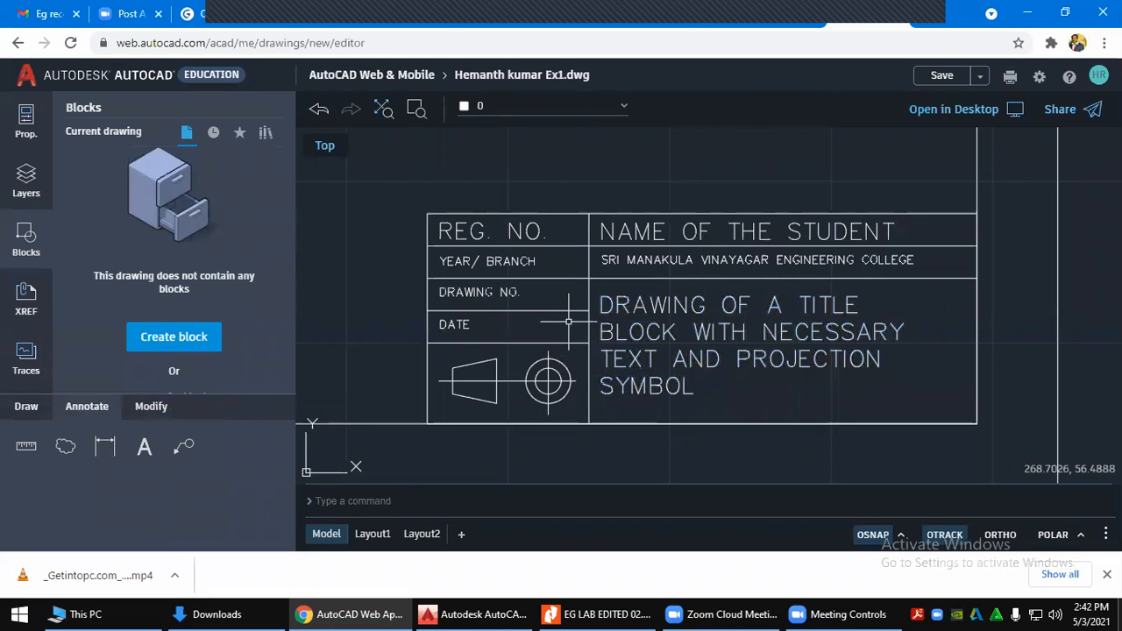
pyautogui.moveTo(569, 323); pyautogui.dragTo(635, 317, button='middle')
pyautogui.click(104, 447)
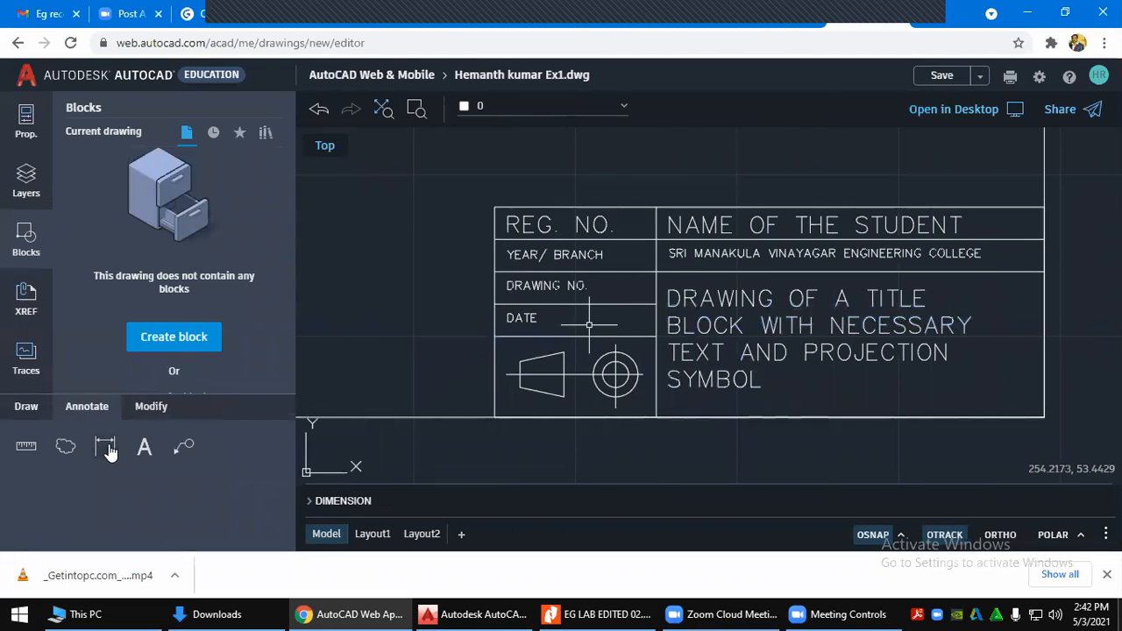
pyautogui.click(106, 449)
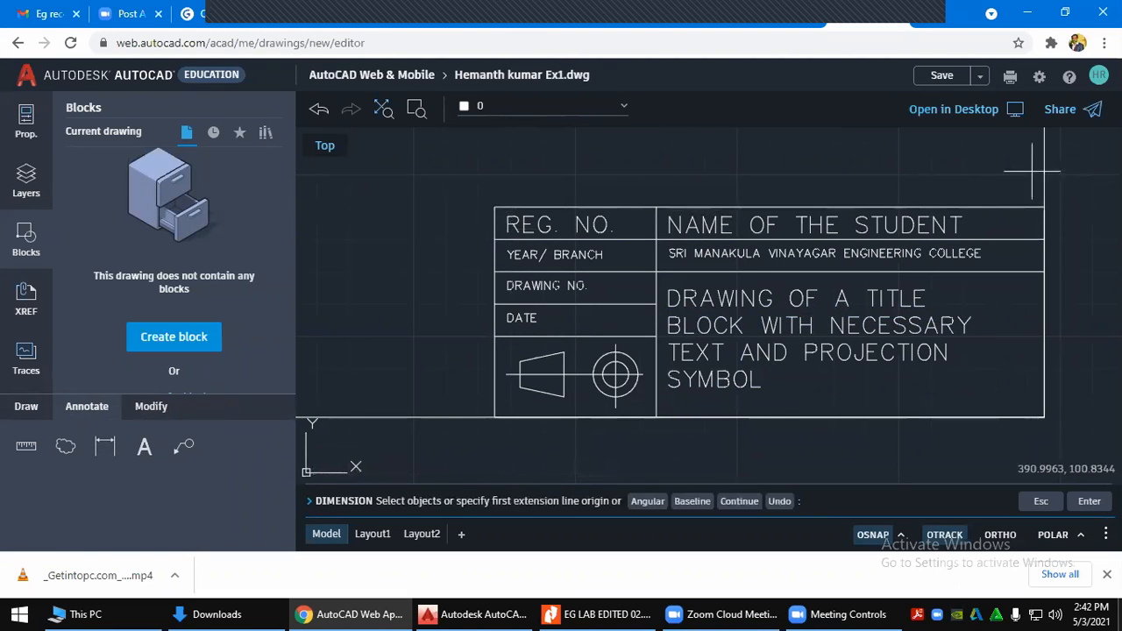
pyautogui.click(996, 208)
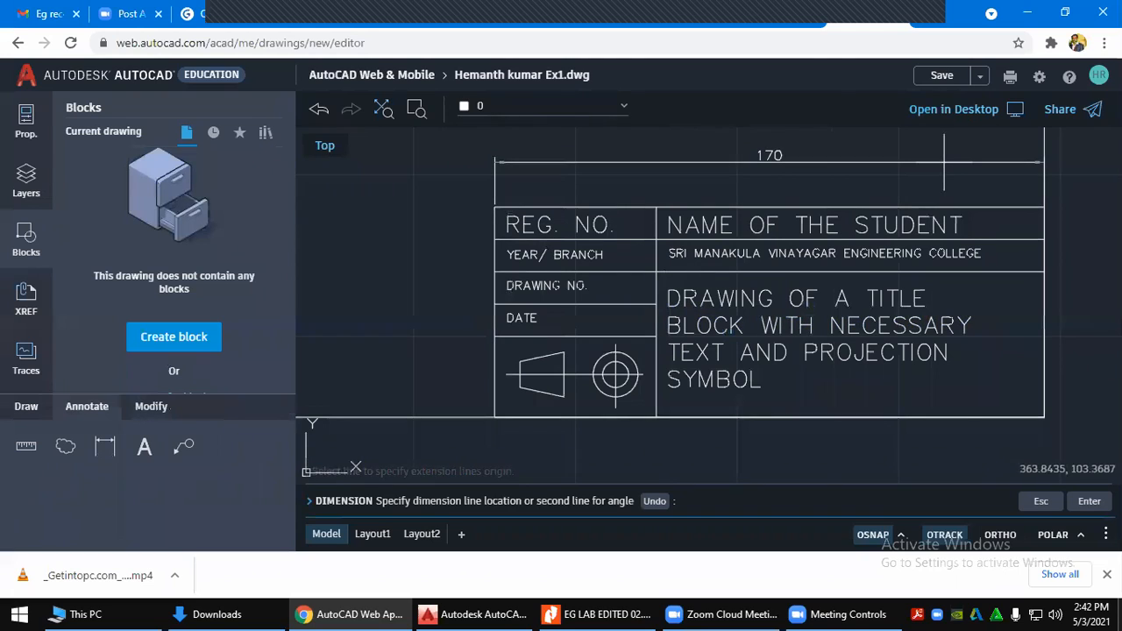
pyautogui.click(981, 173)
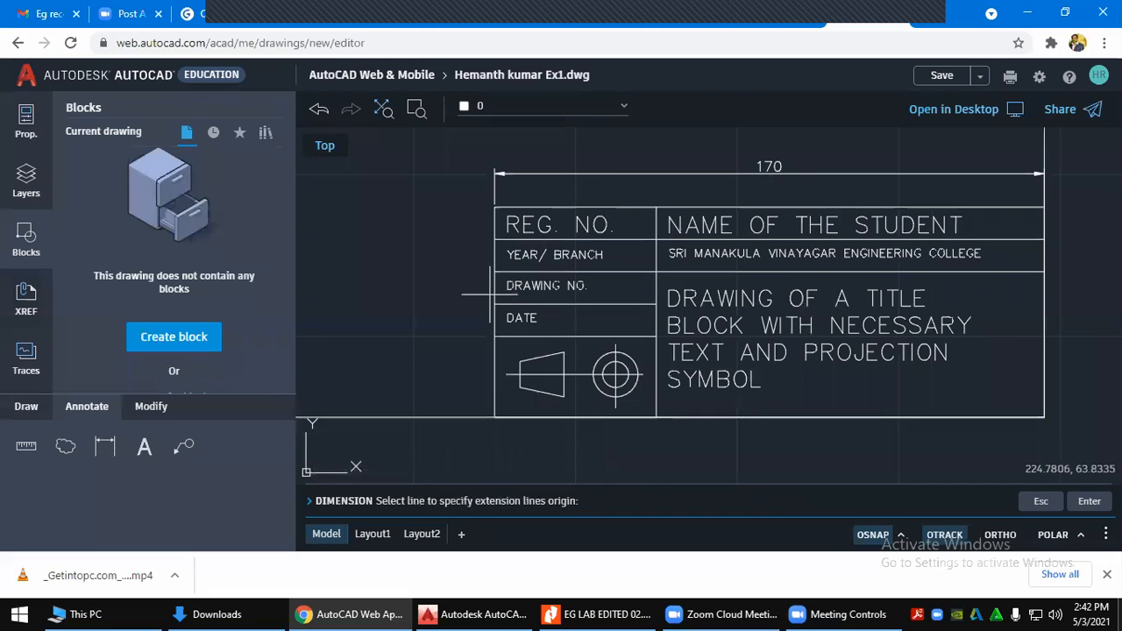
# Add a 65 overall-height dimension to the left of the title block
pyautogui.press('Return')
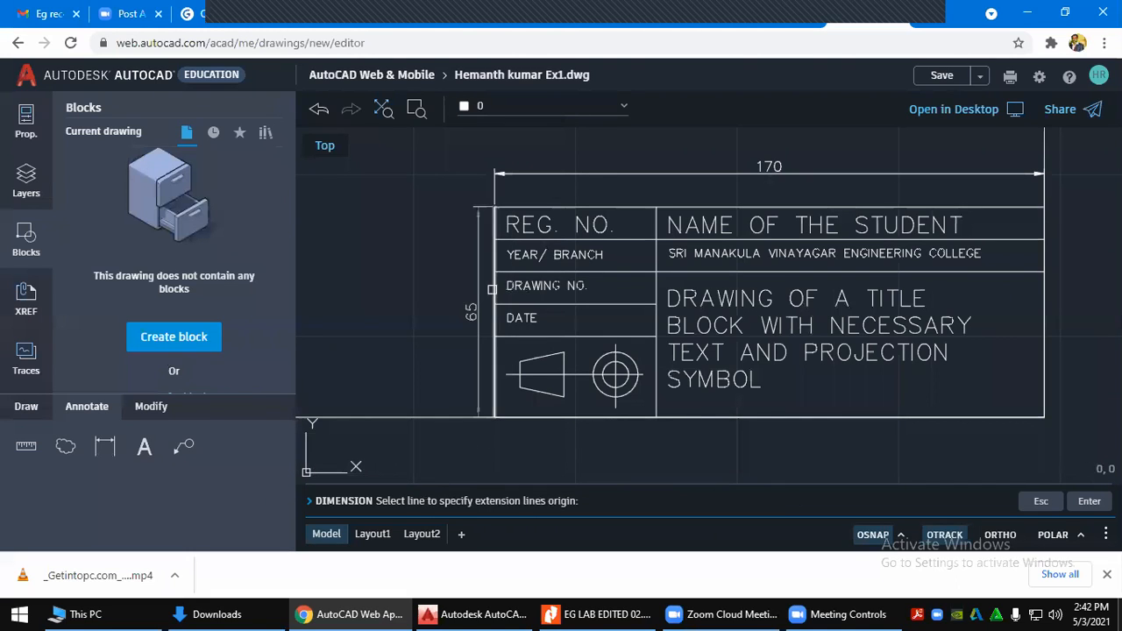
pyautogui.click(492, 289)
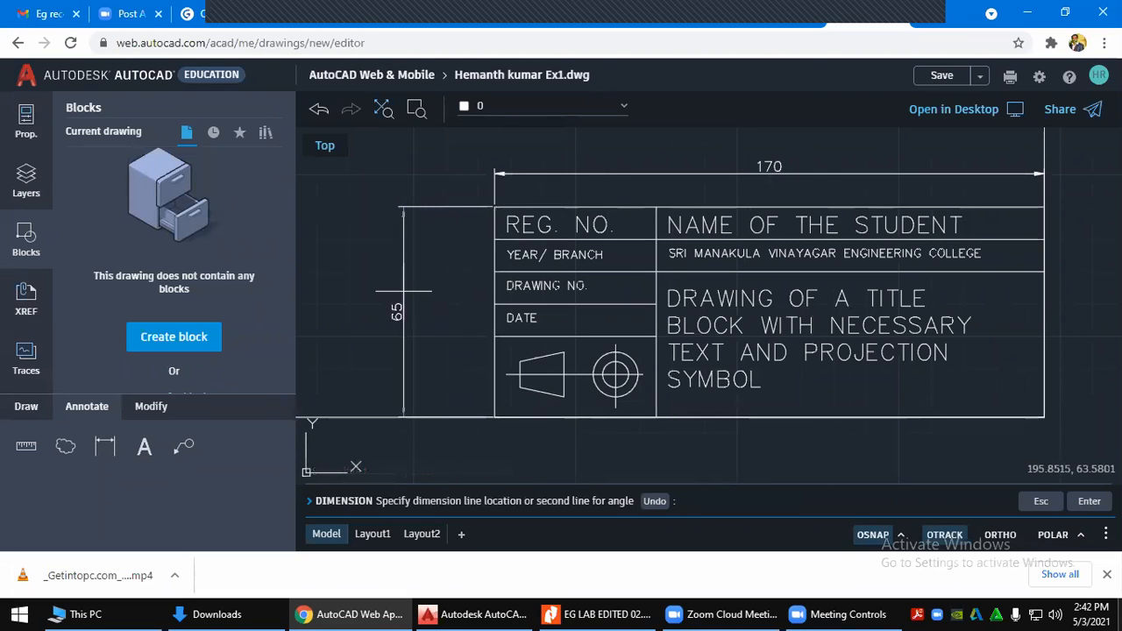
pyautogui.click(399, 294)
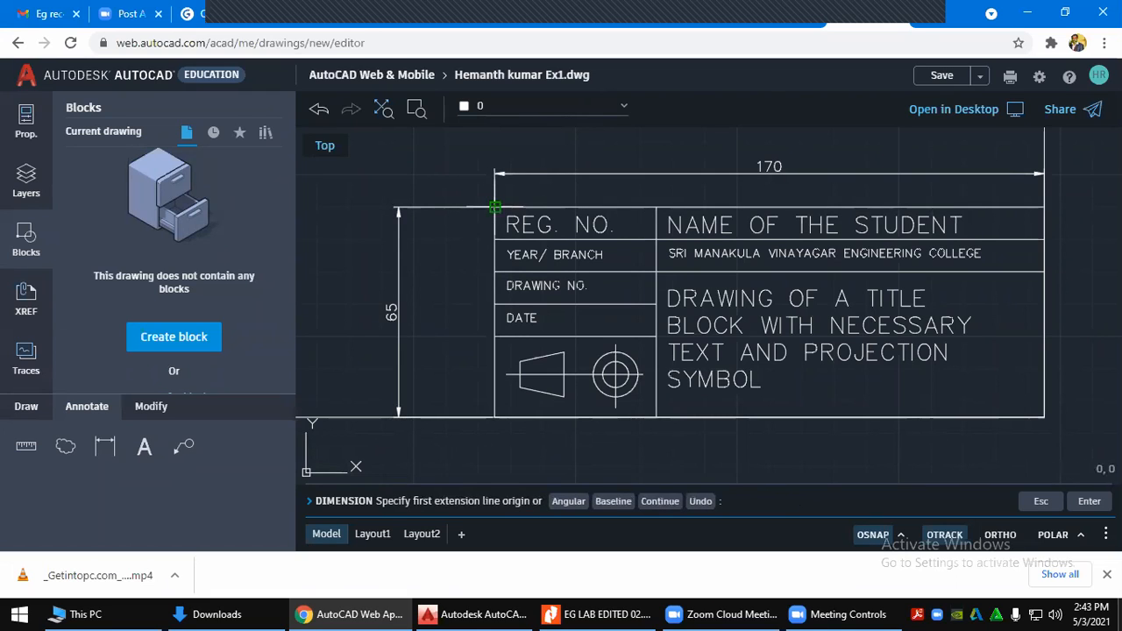
# Dimension the REG. NO. and YEAR/ BRANCH rows at 10 each on the left side
pyautogui.click(496, 206)
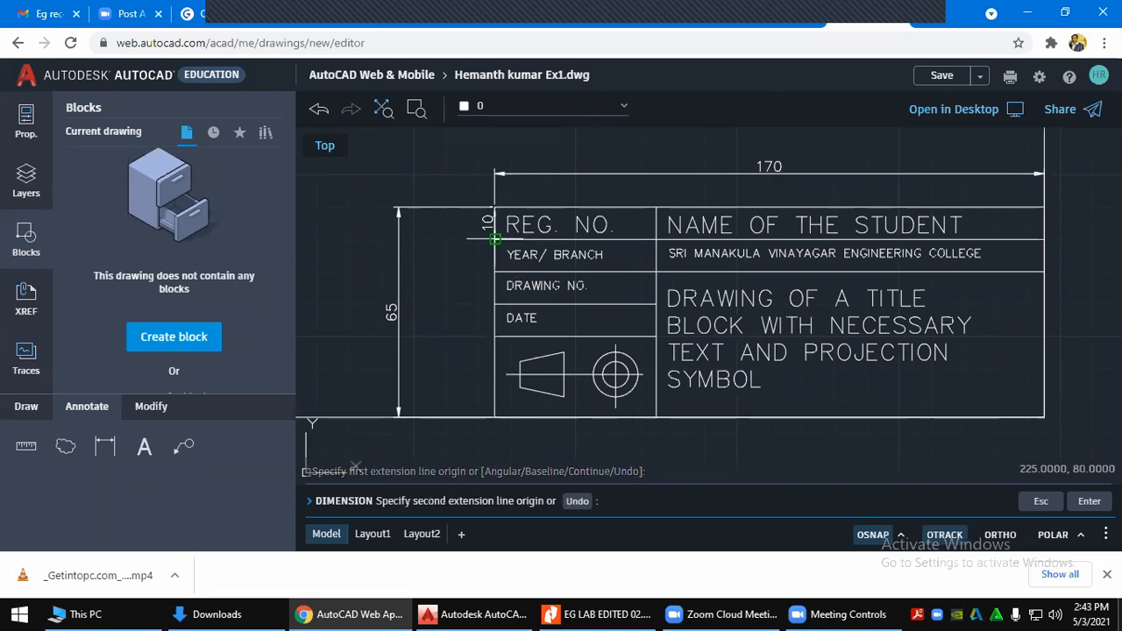
pyautogui.click(495, 239)
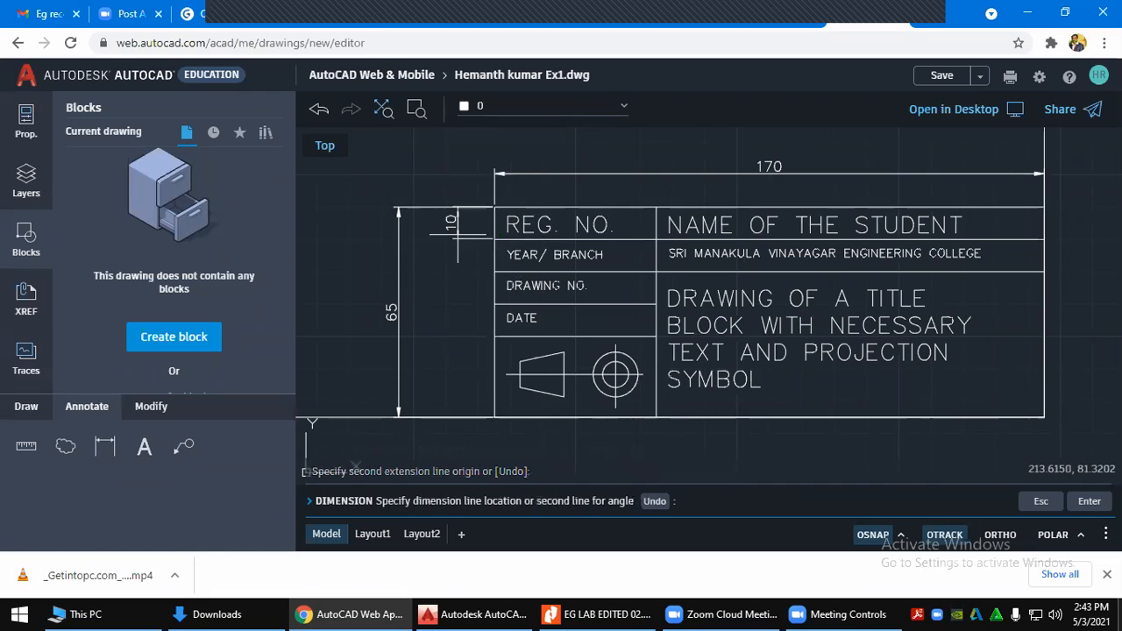
pyautogui.click(457, 235)
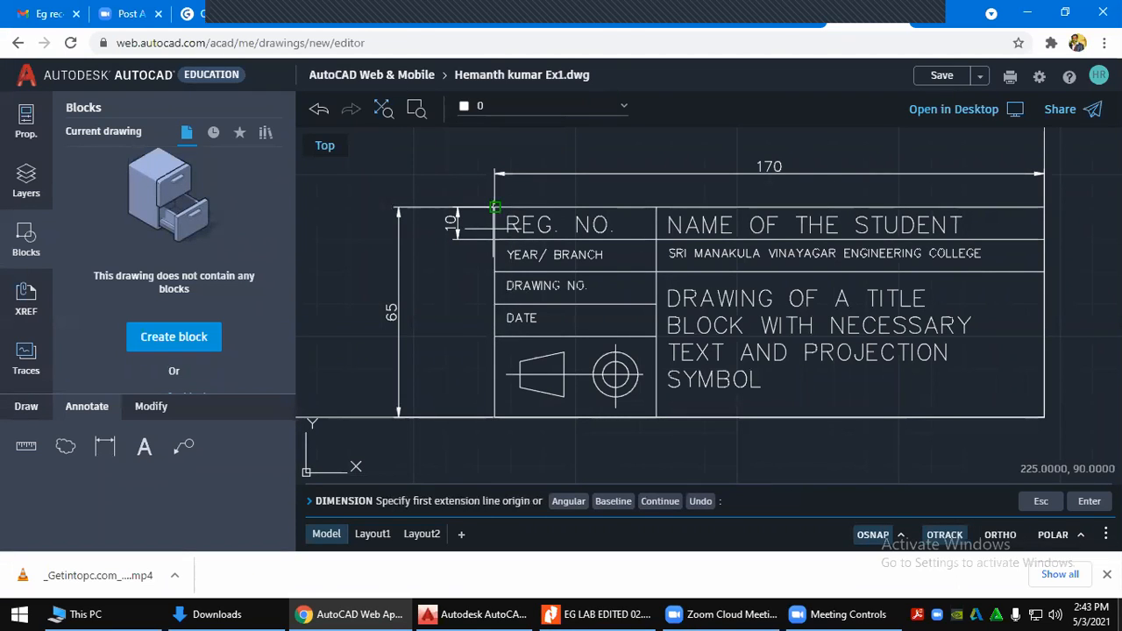
pyautogui.click(495, 238)
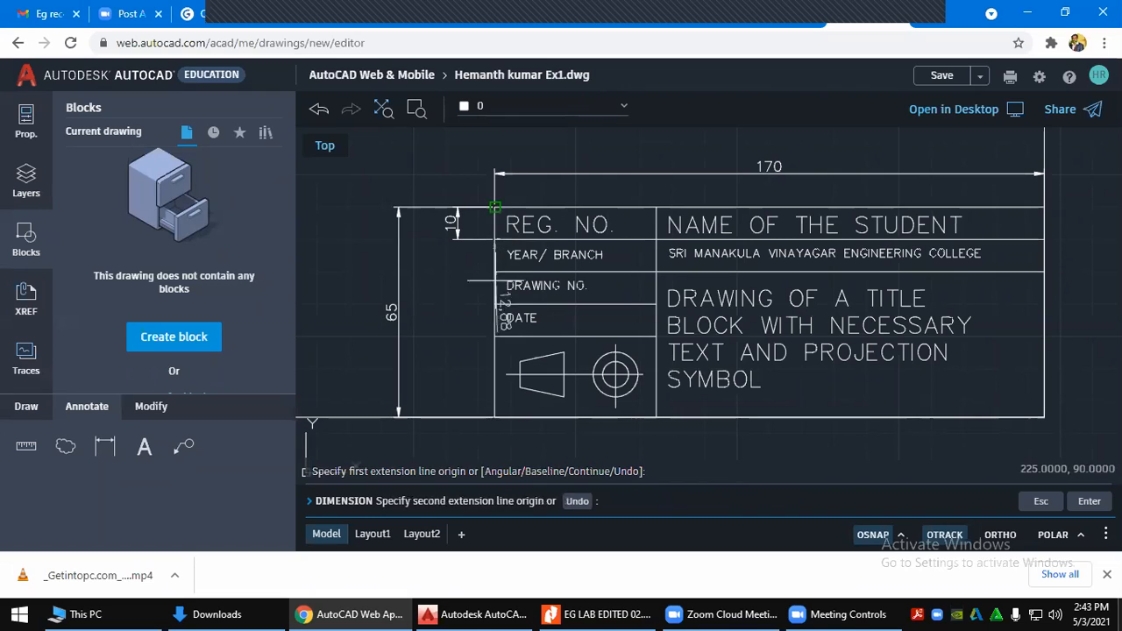
pyautogui.click(495, 272)
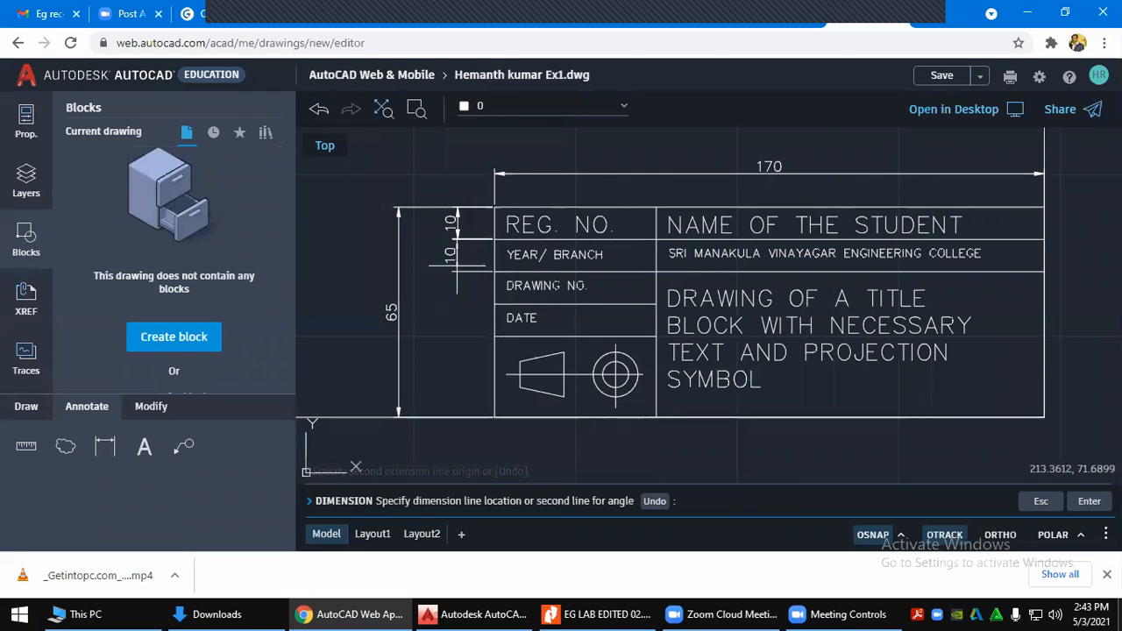
pyautogui.click(457, 234)
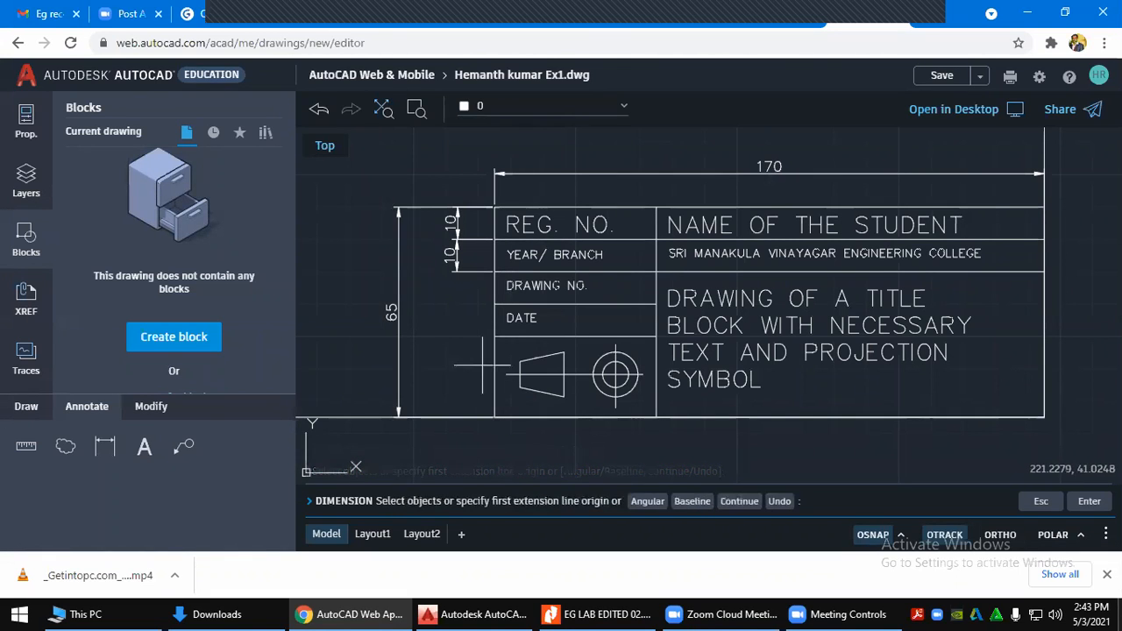
# Dimension the DRAWING NO. and DATE rows at 10 each, then pick the 170 dimension
pyautogui.press('Return')
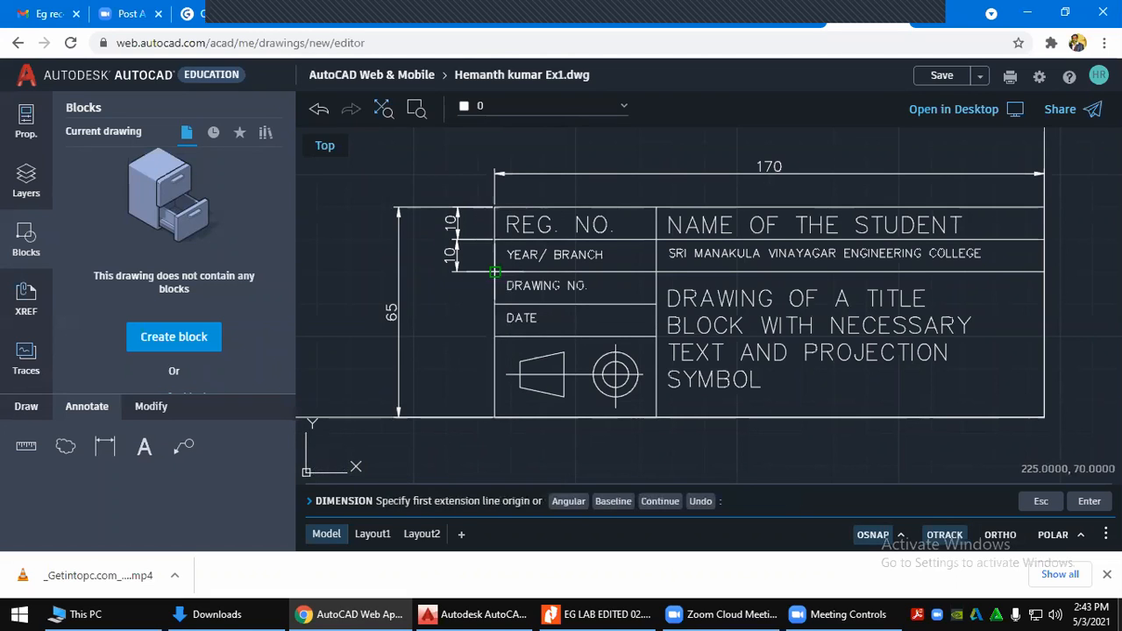
pyautogui.click(495, 273)
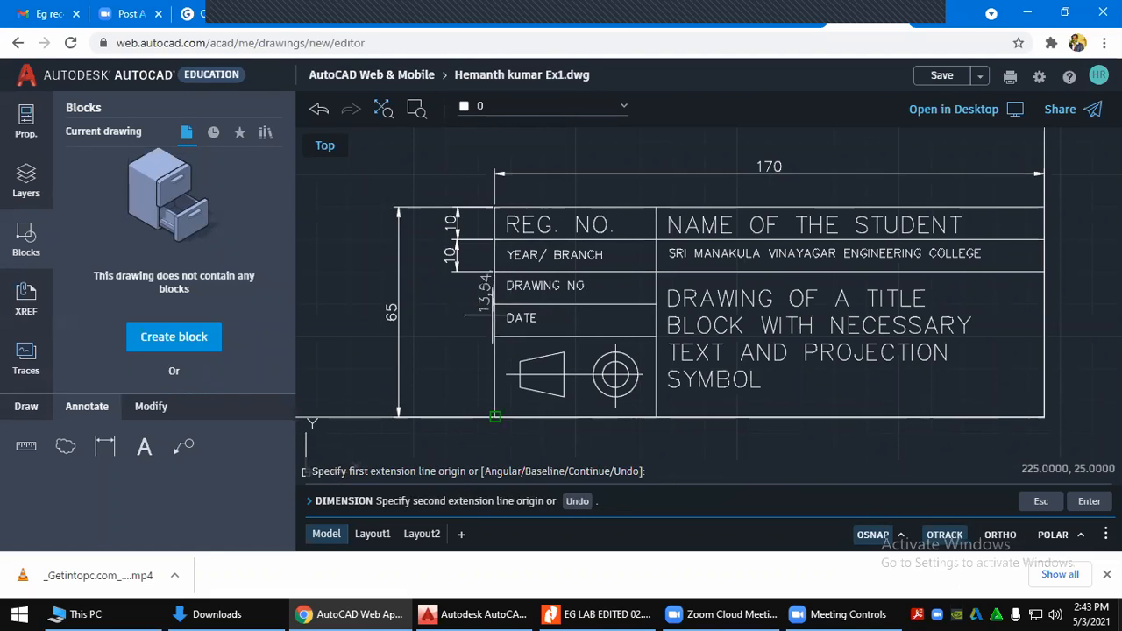
pyautogui.click(496, 305)
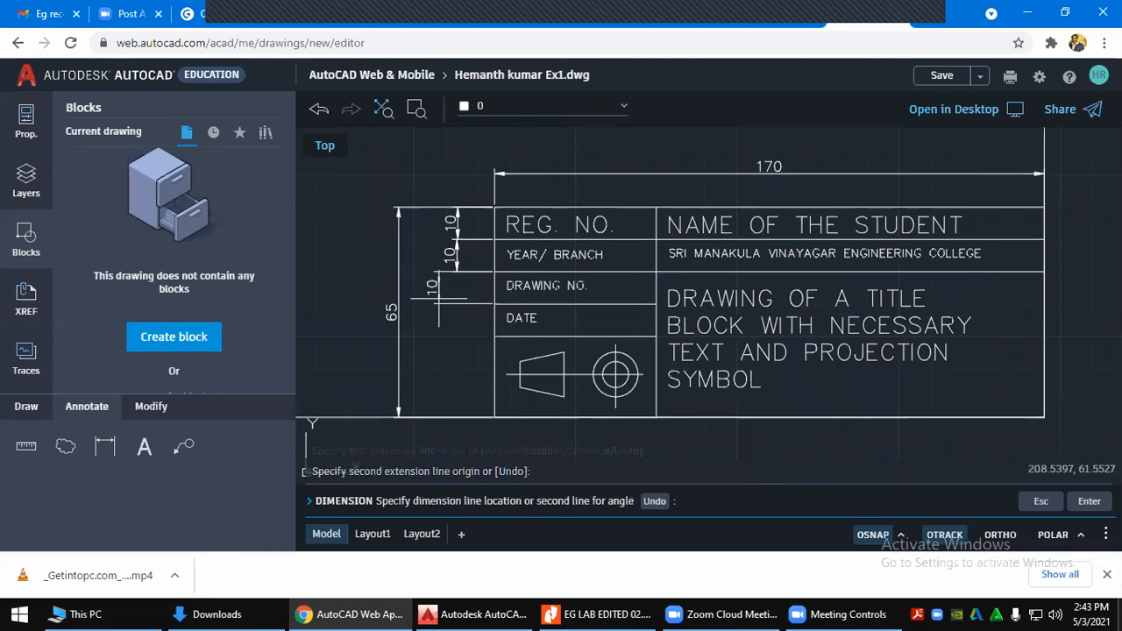
pyautogui.click(457, 295)
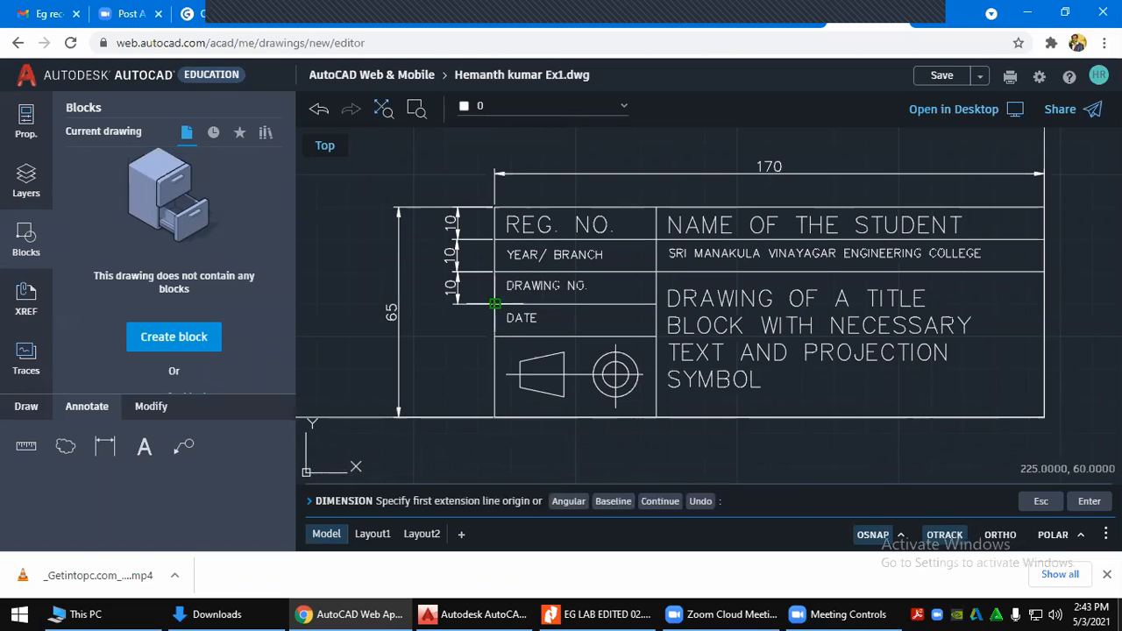
pyautogui.click(495, 303)
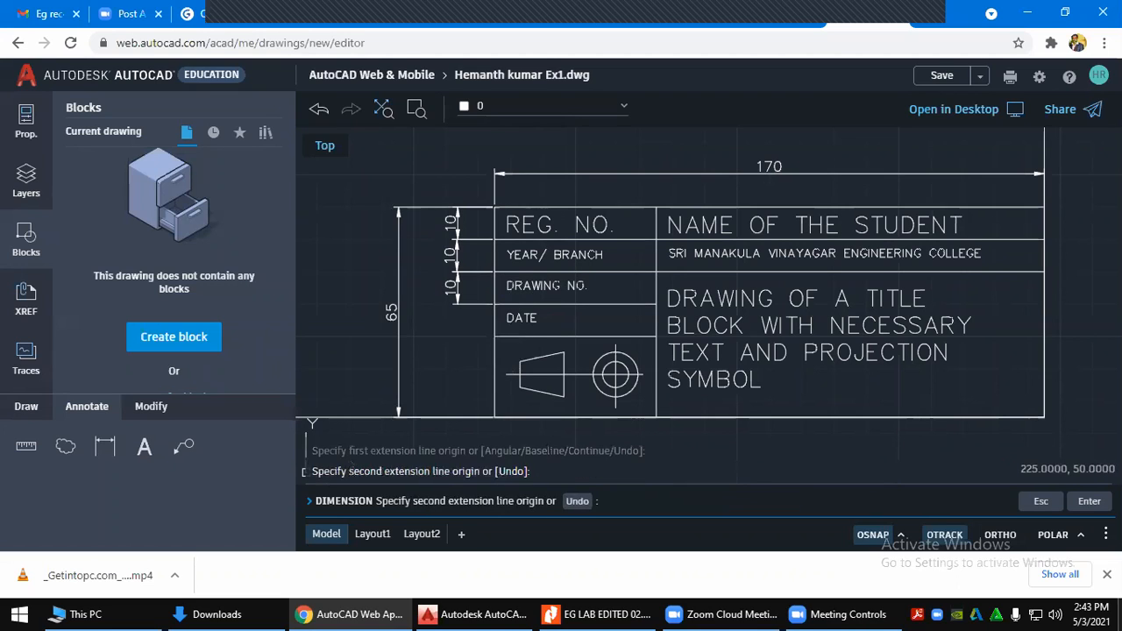
pyautogui.click(494, 335)
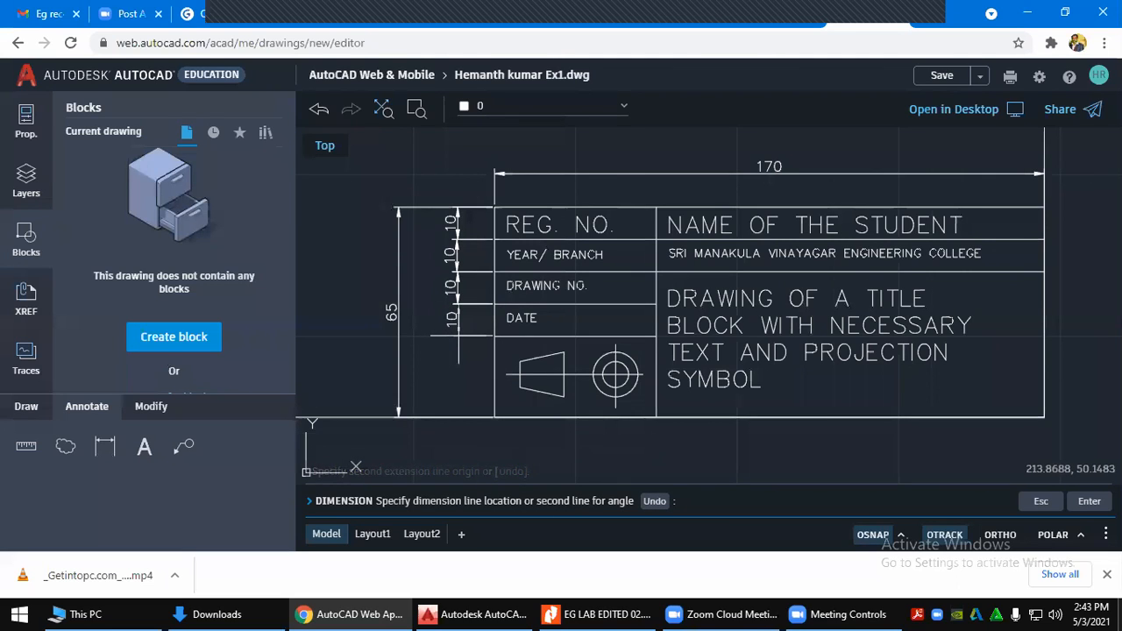
pyautogui.click(457, 336)
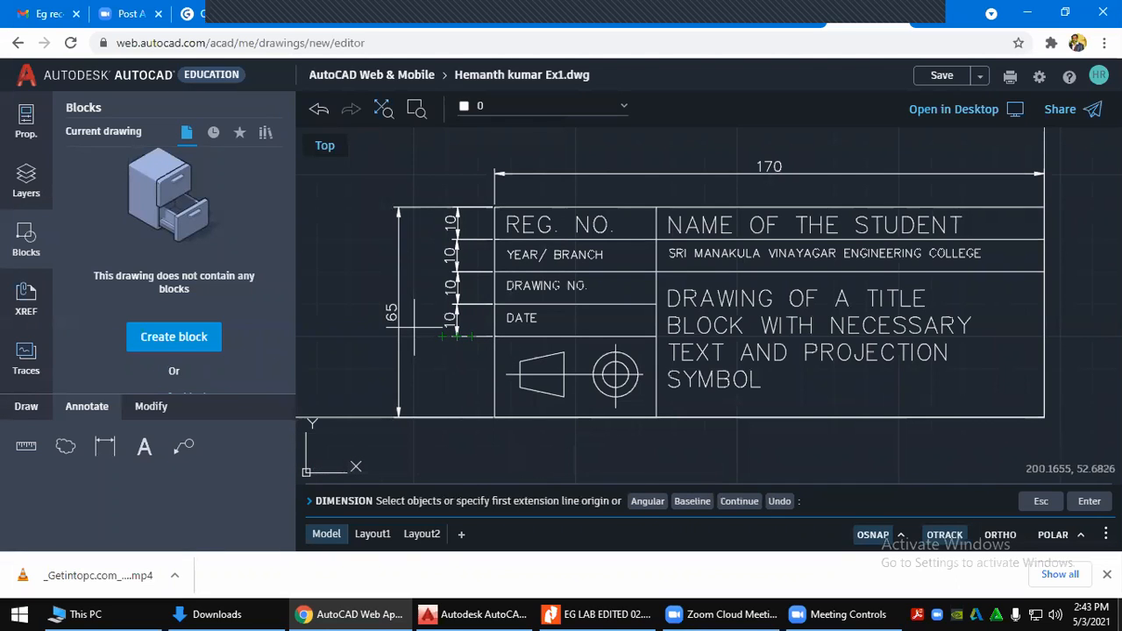
pyautogui.click(740, 173)
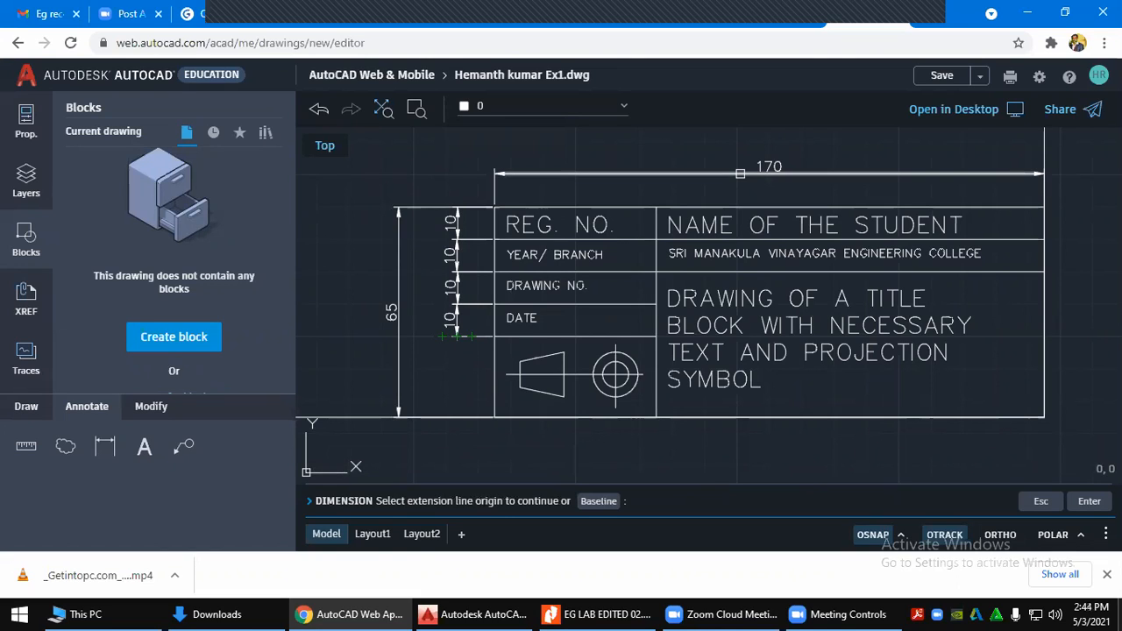
# End dimensioning, zoom out, and scroll the lab manual to page 14's reference title block
pyautogui.press('Escape')
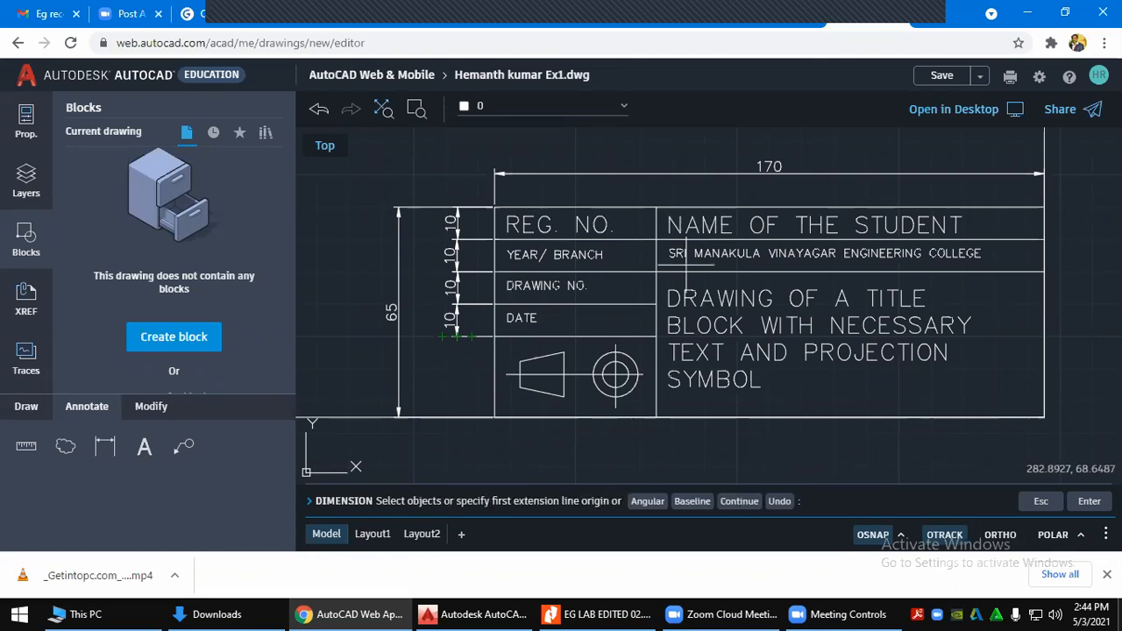
pyautogui.scroll(-2, 916, 351)
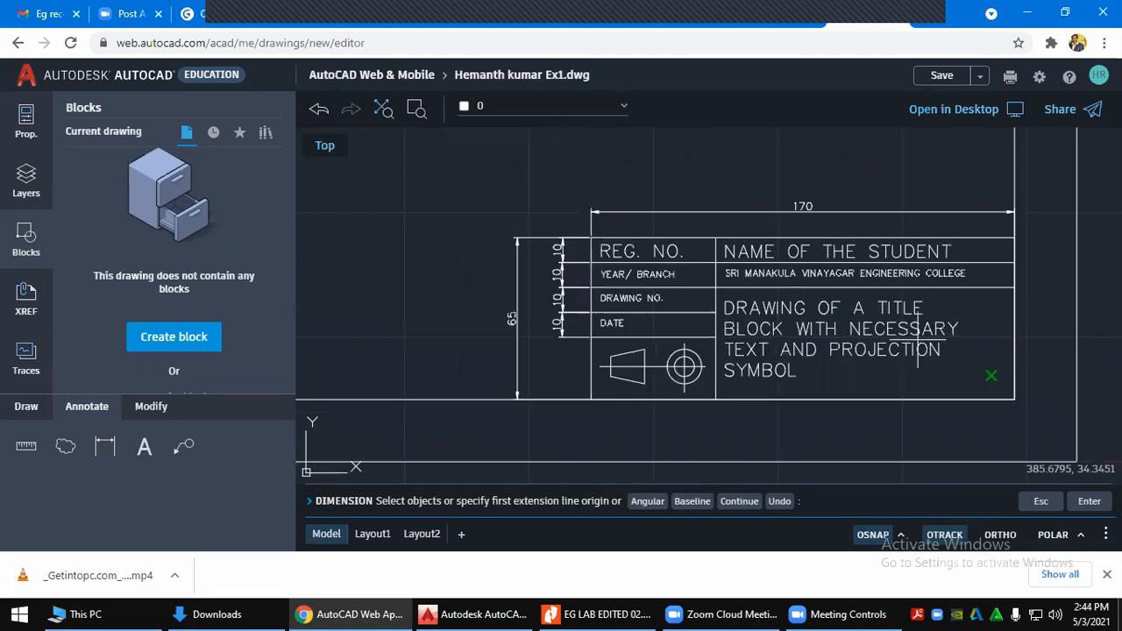
pyautogui.scroll(-1, 1020, 357)
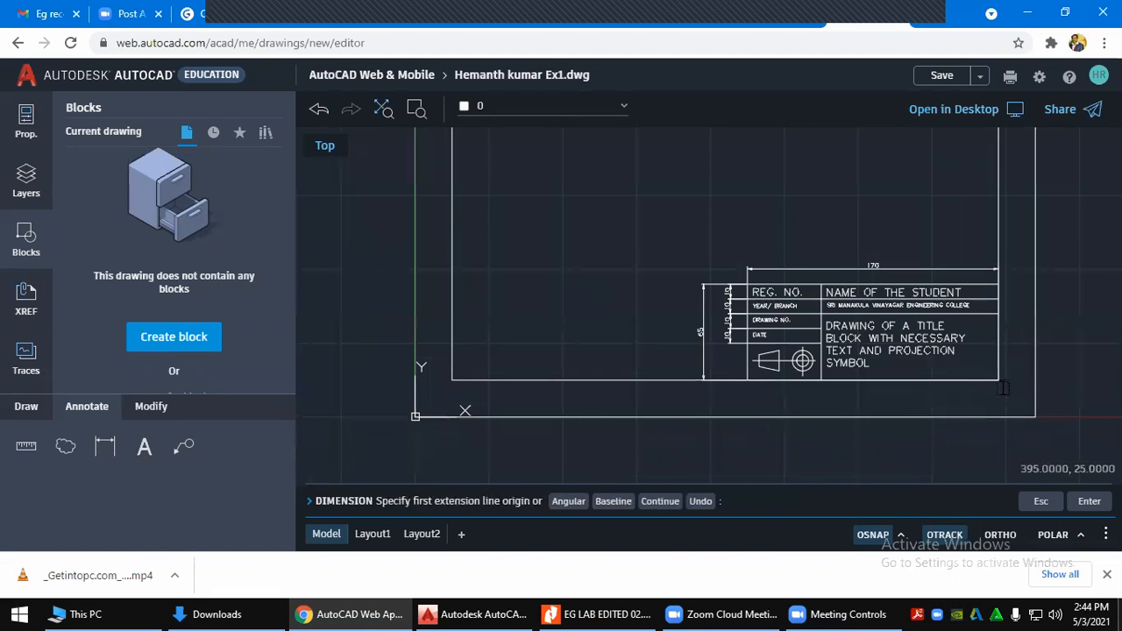
pyautogui.hotkey('alt', 'Tab')
pyautogui.scroll(15, 659, 325)
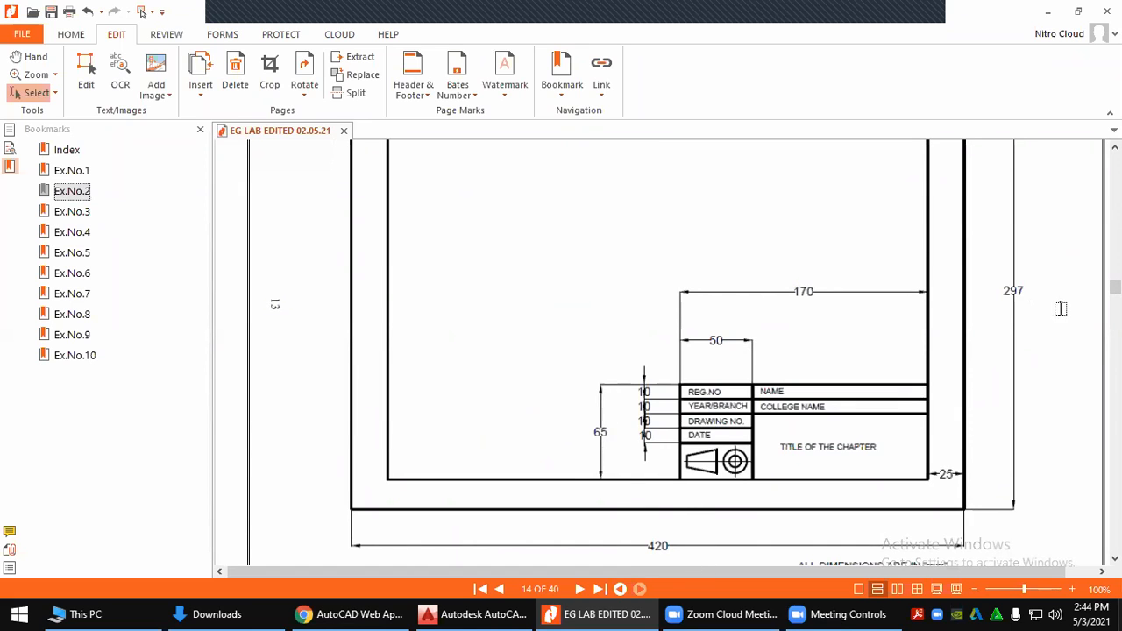
# Switch from the lab manual's reference title block in Nitro Pro back to AutoCAD Web
pyautogui.hotkey('alt', 'Tab')
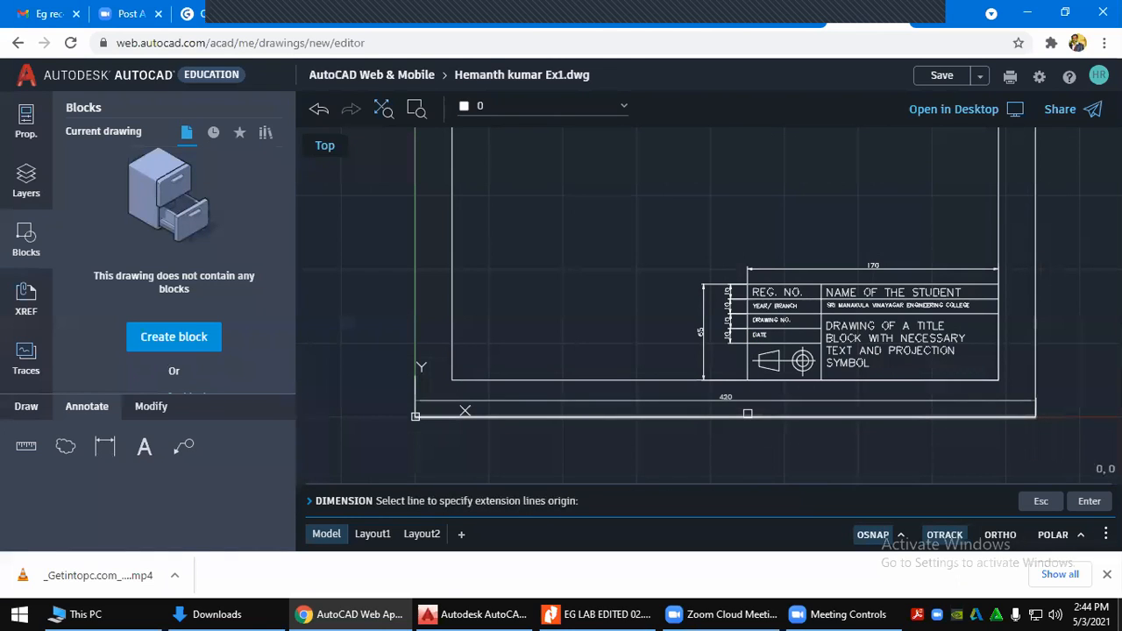
# Dimension the sheet's bottom border as 420, checking the lab manual's reference sheet
pyautogui.click(748, 413)
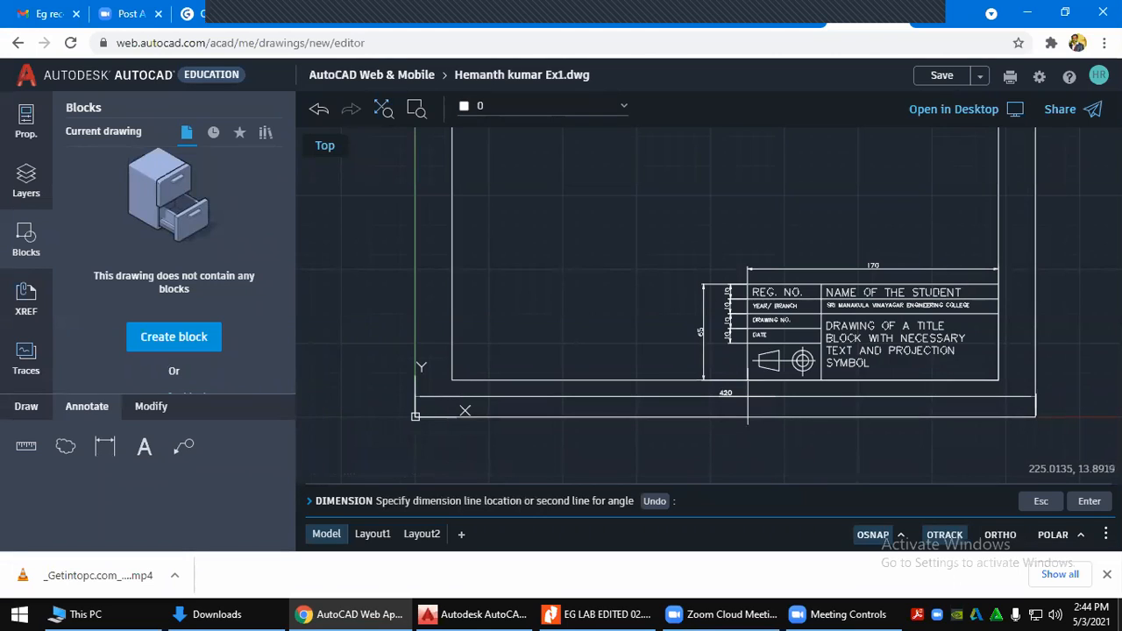
pyautogui.hotkey('alt', 'Tab')
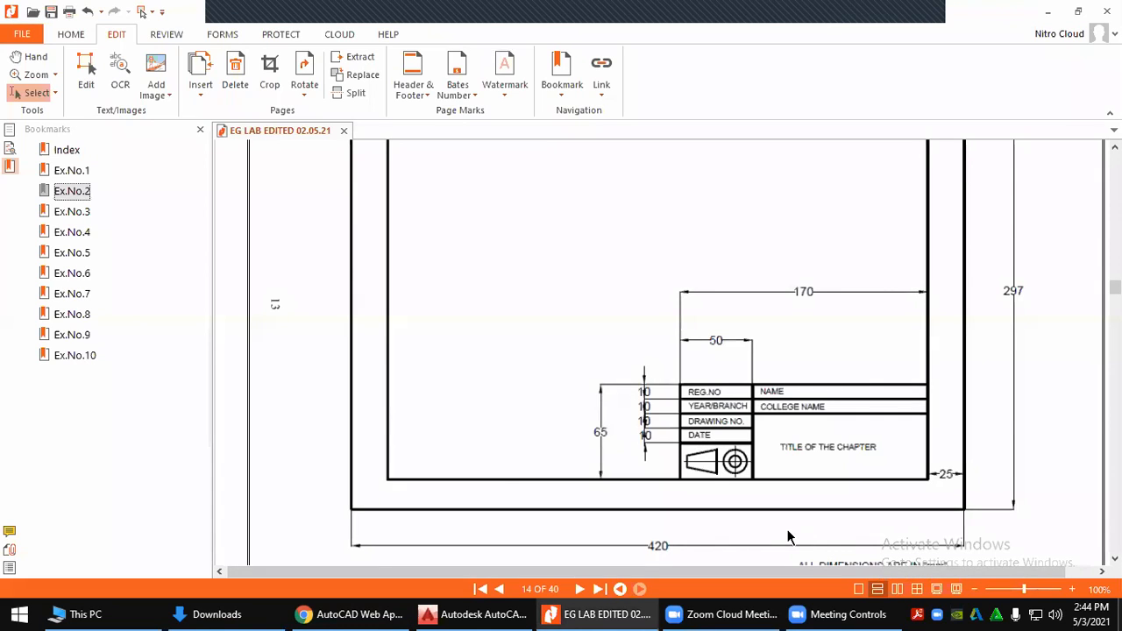
pyautogui.hotkey('alt', 'Tab')
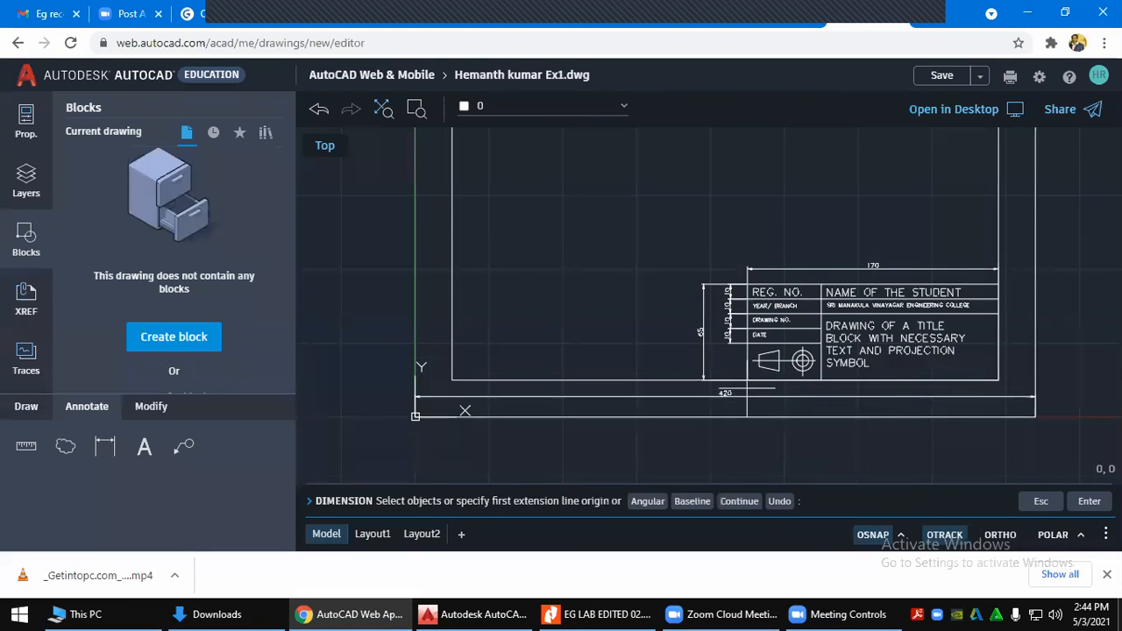
pyautogui.press('Escape')
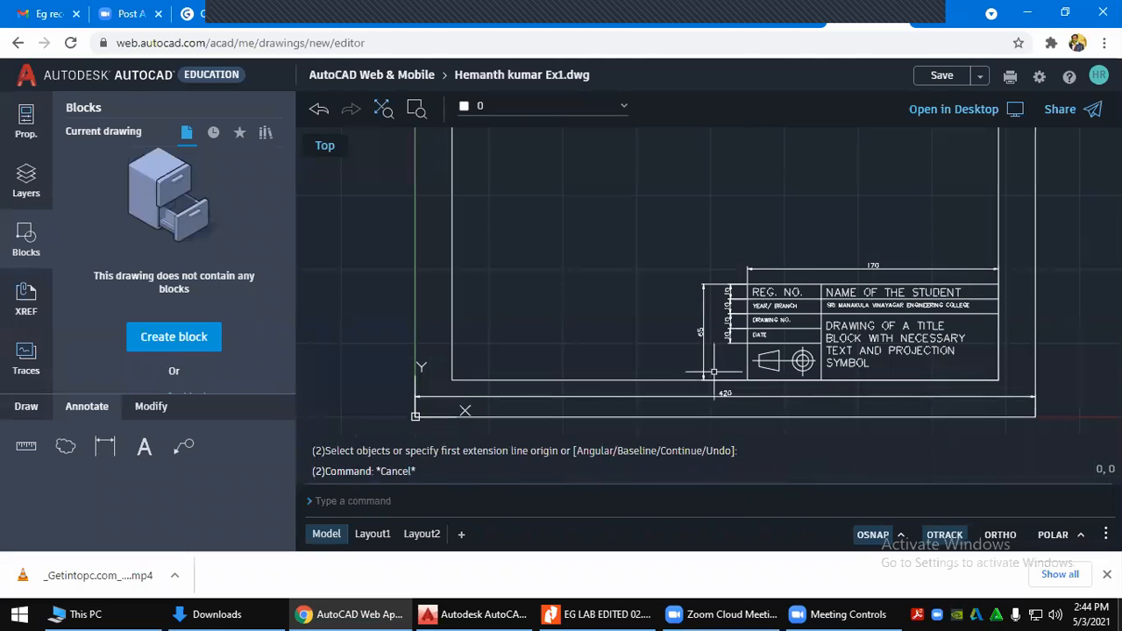
# Move the 420 dimension below the sheet border and start a new dimension for the height
pyautogui.click(726, 397)
pyautogui.click(726, 394)
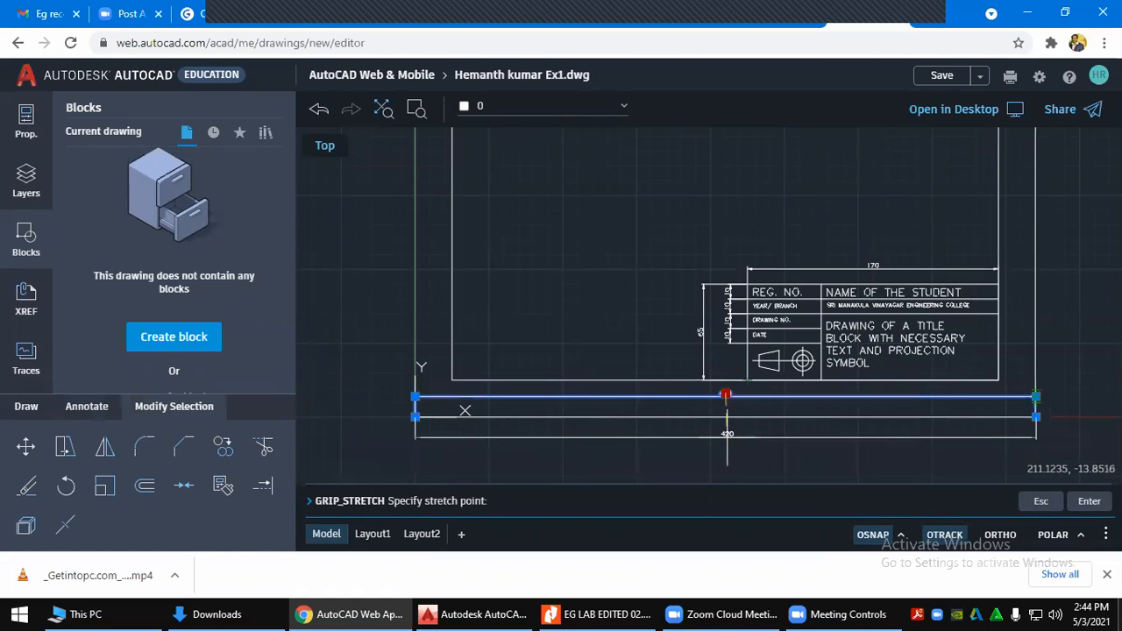
pyautogui.click(726, 436)
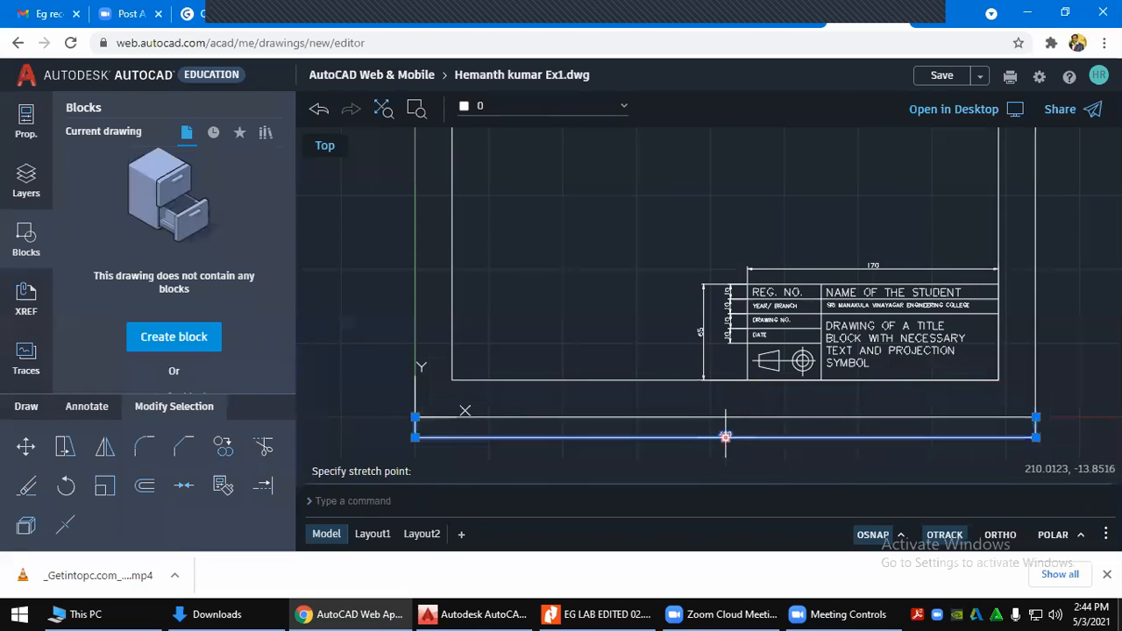
pyautogui.press('Escape')
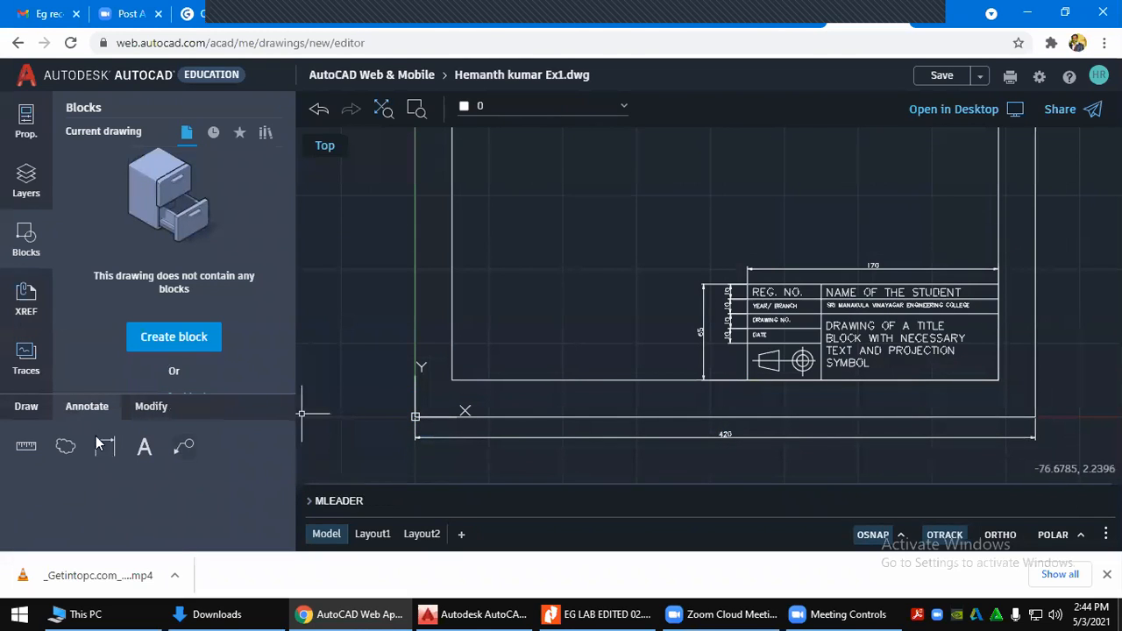
pyautogui.click(115, 447)
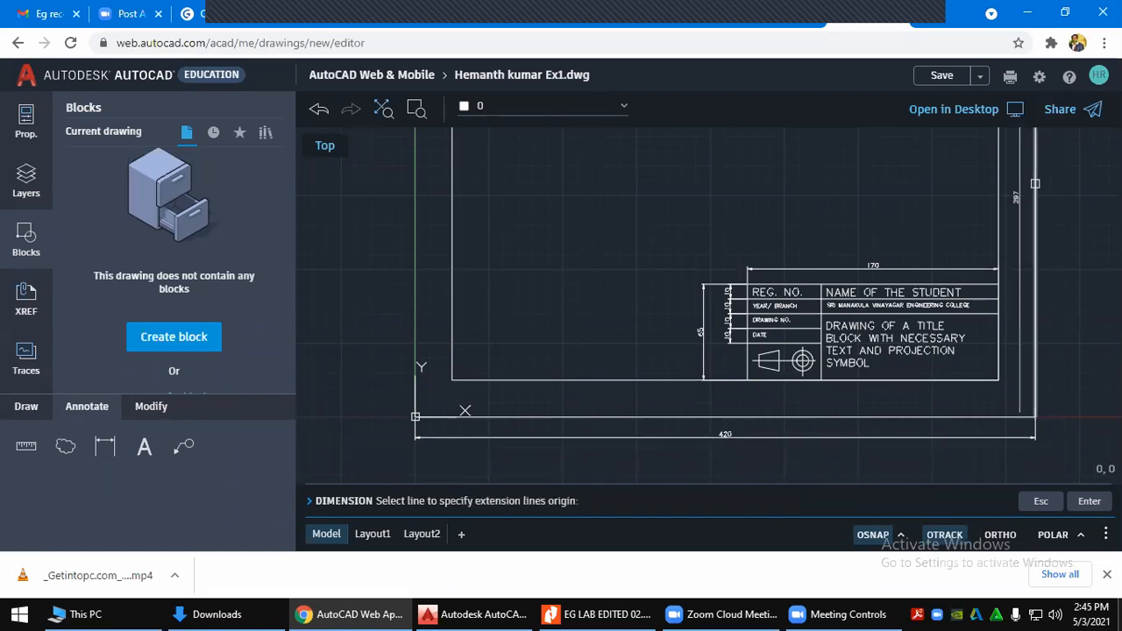
# Pick the right border line and place the vertical 297 dimension to its right
pyautogui.click(1036, 183)
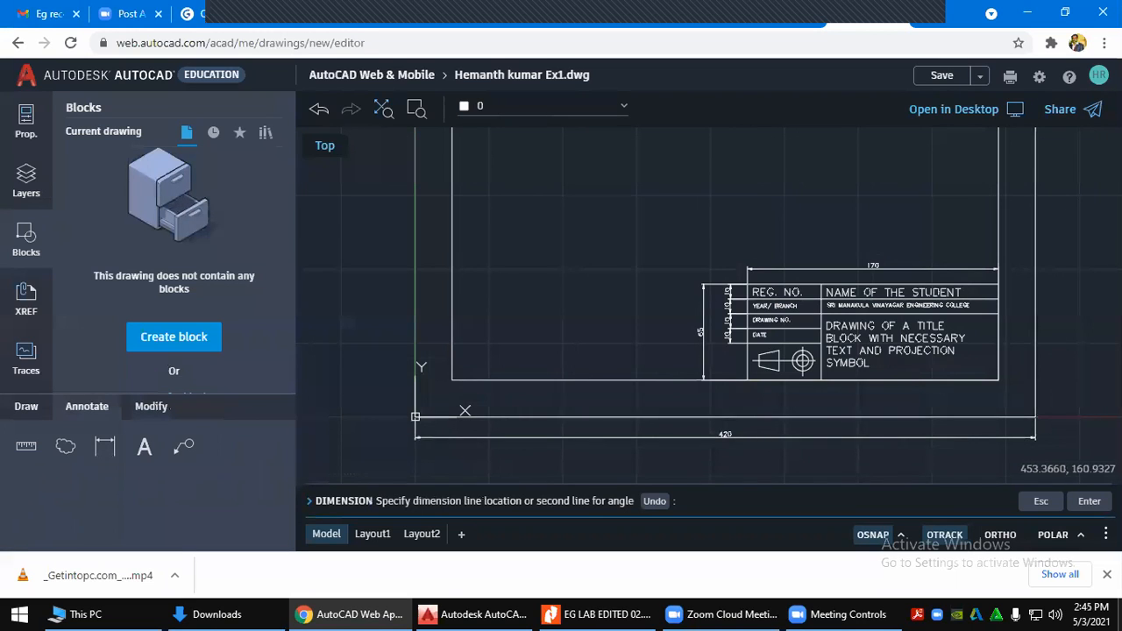
pyautogui.scroll(-1, 1085, 179)
pyautogui.scroll(-2, 1076, 179)
pyautogui.moveTo(1072, 178)
pyautogui.mouseDown(button='middle')
pyautogui.moveTo(720, 271)
pyautogui.moveTo(685, 293)
pyautogui.mouseUp(button='middle')
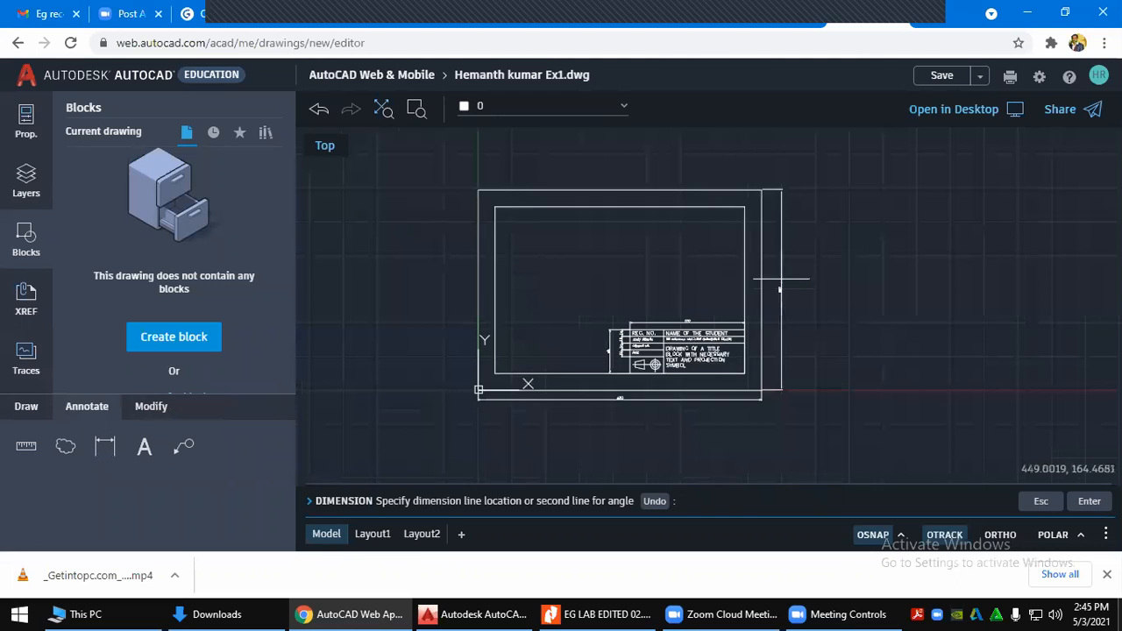
pyautogui.scroll(2, 780, 280)
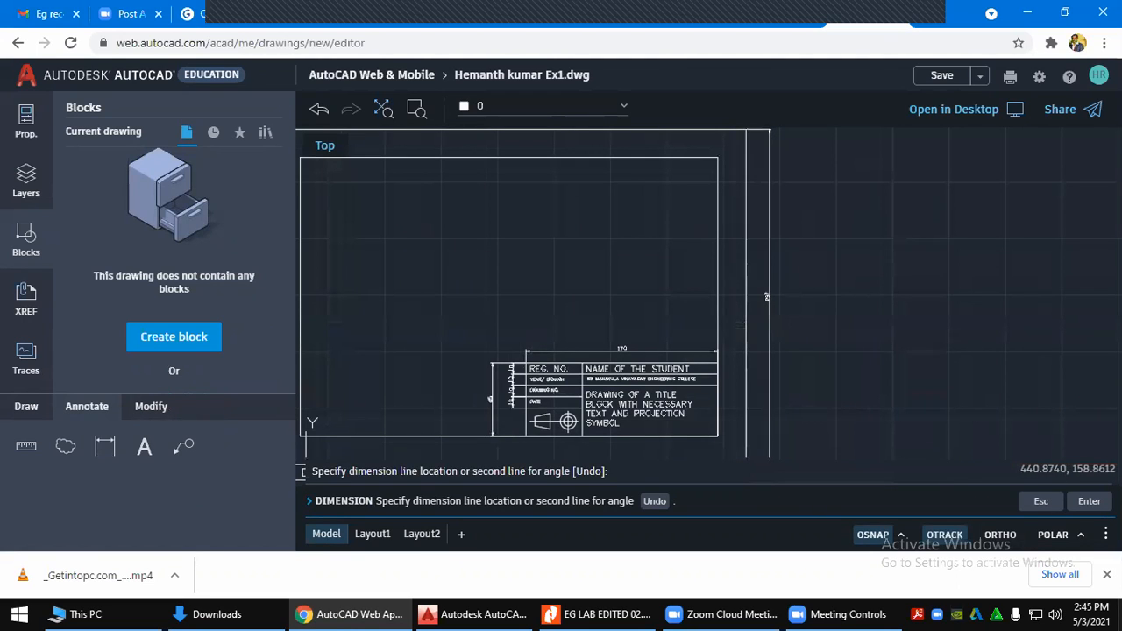
pyautogui.click(768, 285)
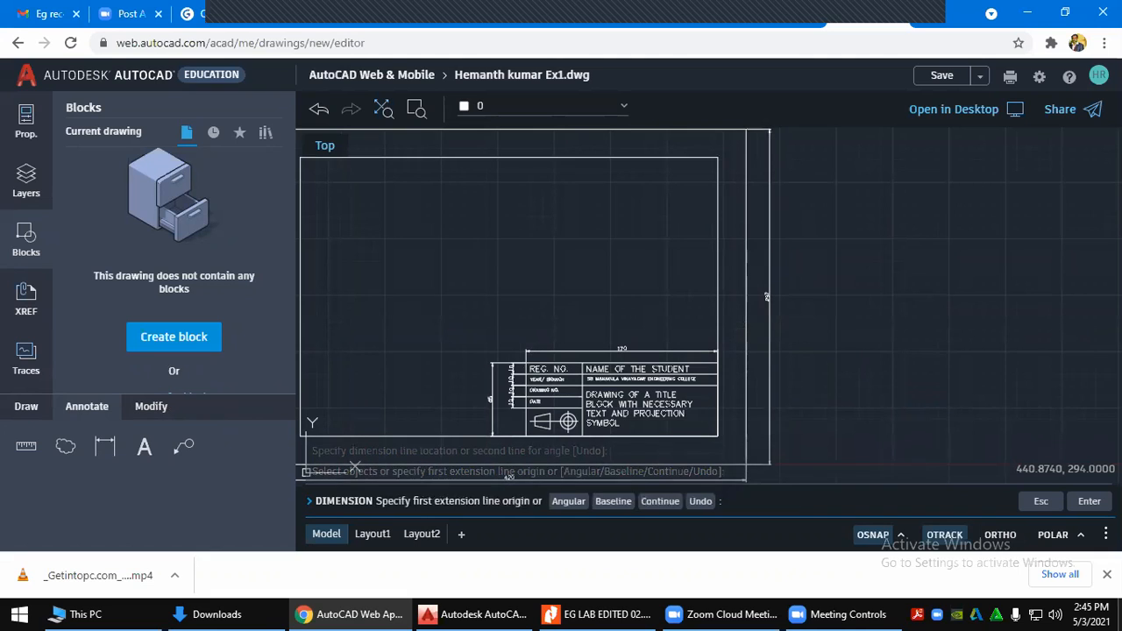
pyautogui.press('Return')
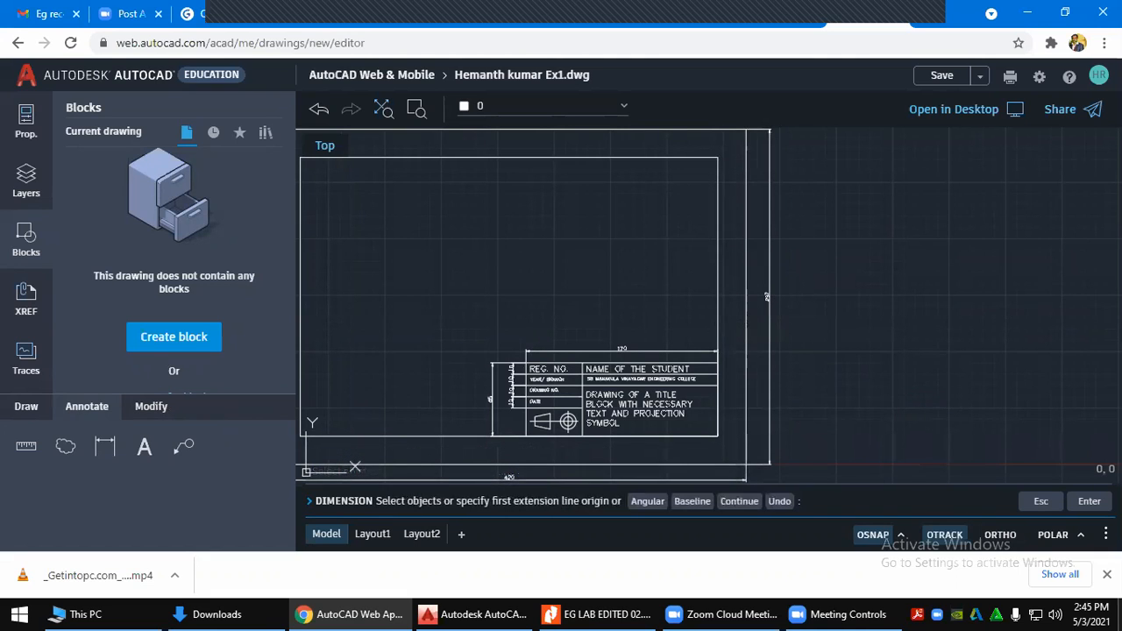
pyautogui.press('Escape')
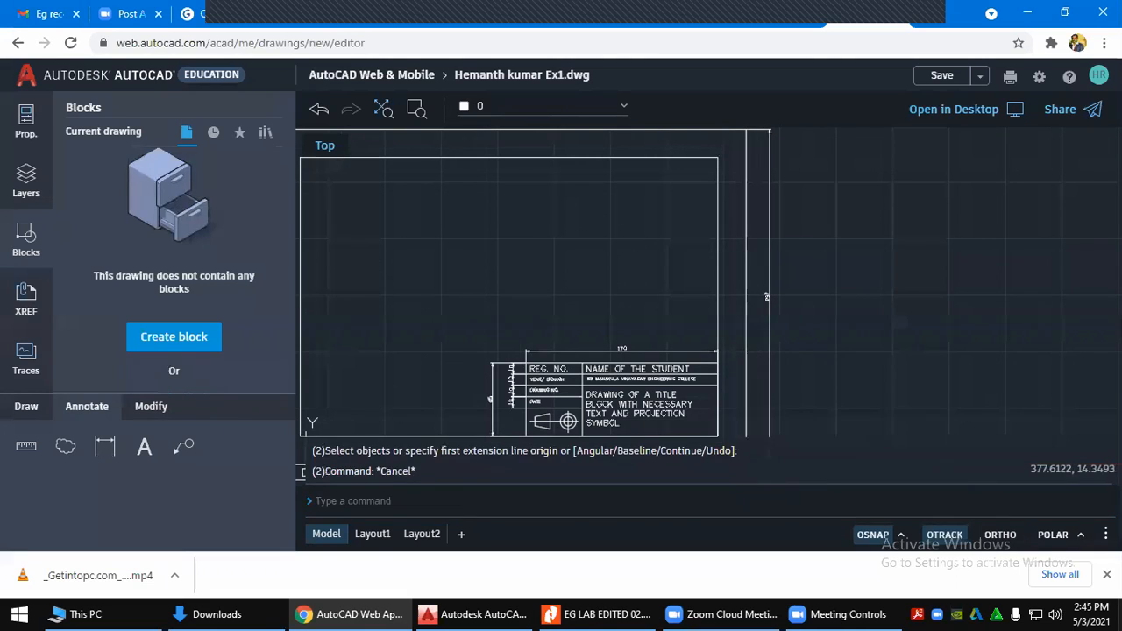
# Begin a dimension at the title block's lower-right corner, then open the OSNAP options on the status bar
pyautogui.scroll(1, 726, 413)
pyautogui.scroll(2, 725, 413)
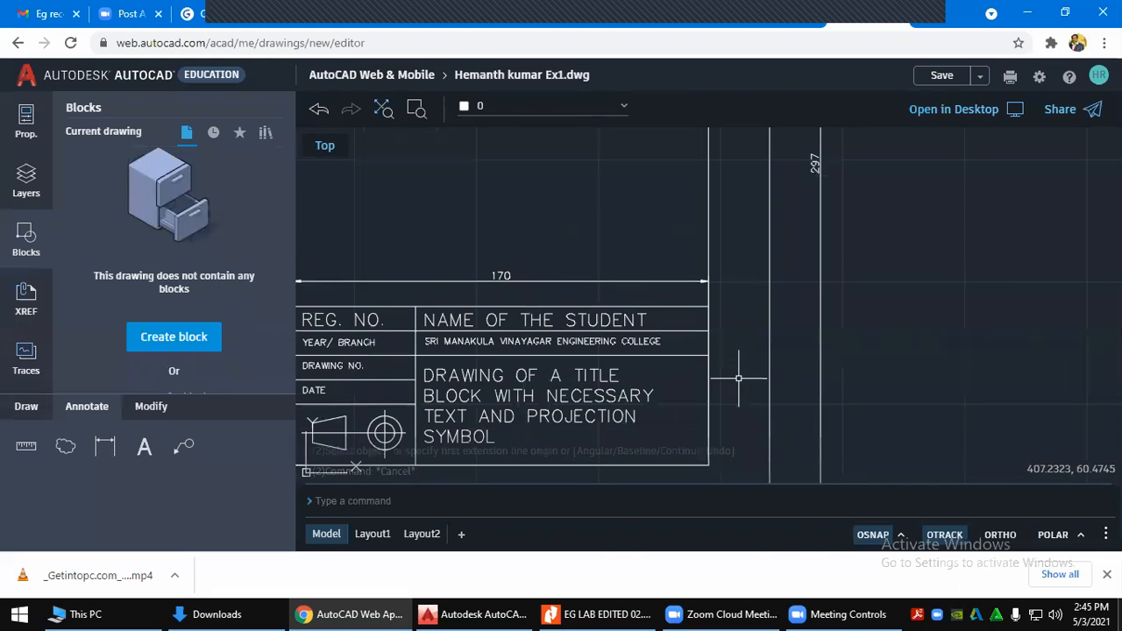
pyautogui.click(183, 446)
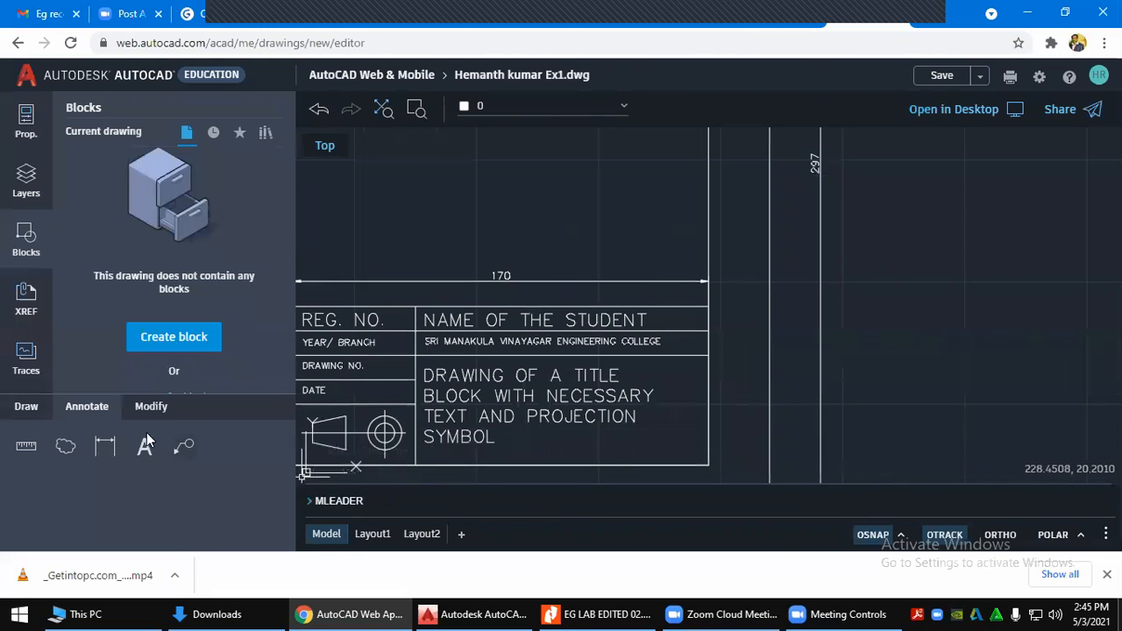
pyautogui.click(107, 448)
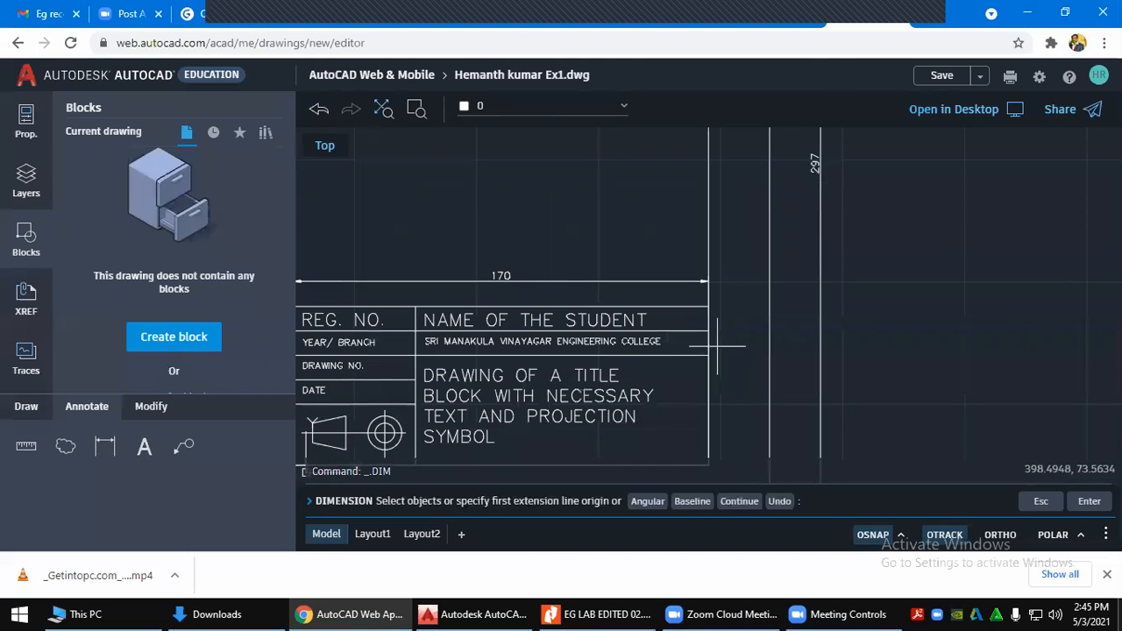
pyautogui.moveTo(727, 376); pyautogui.dragTo(746, 272, button='middle')
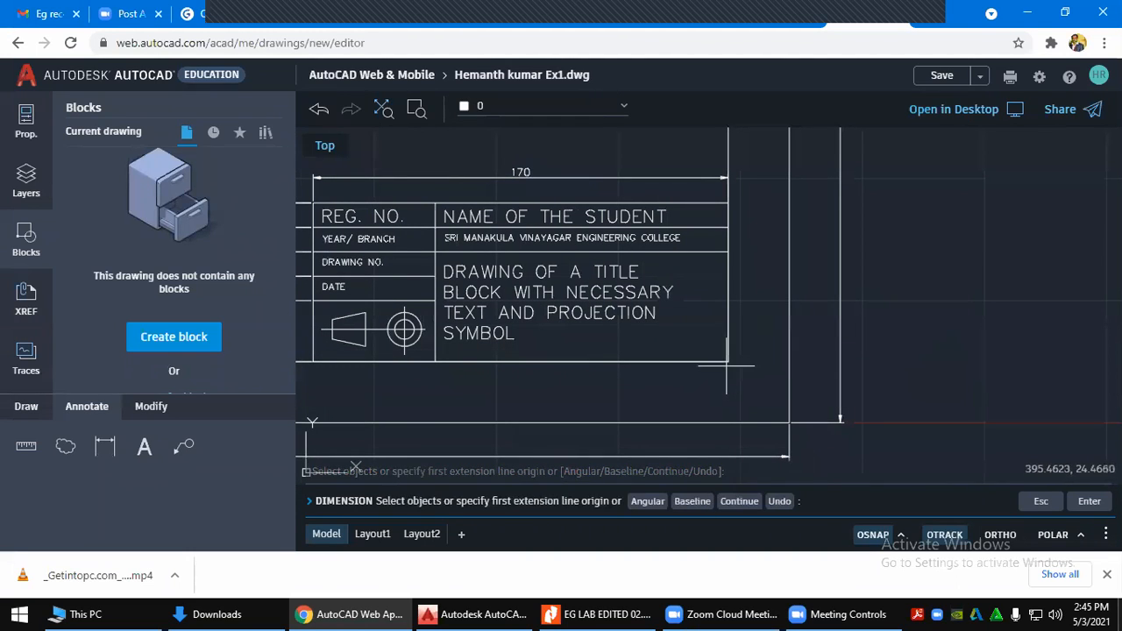
pyautogui.click(728, 360)
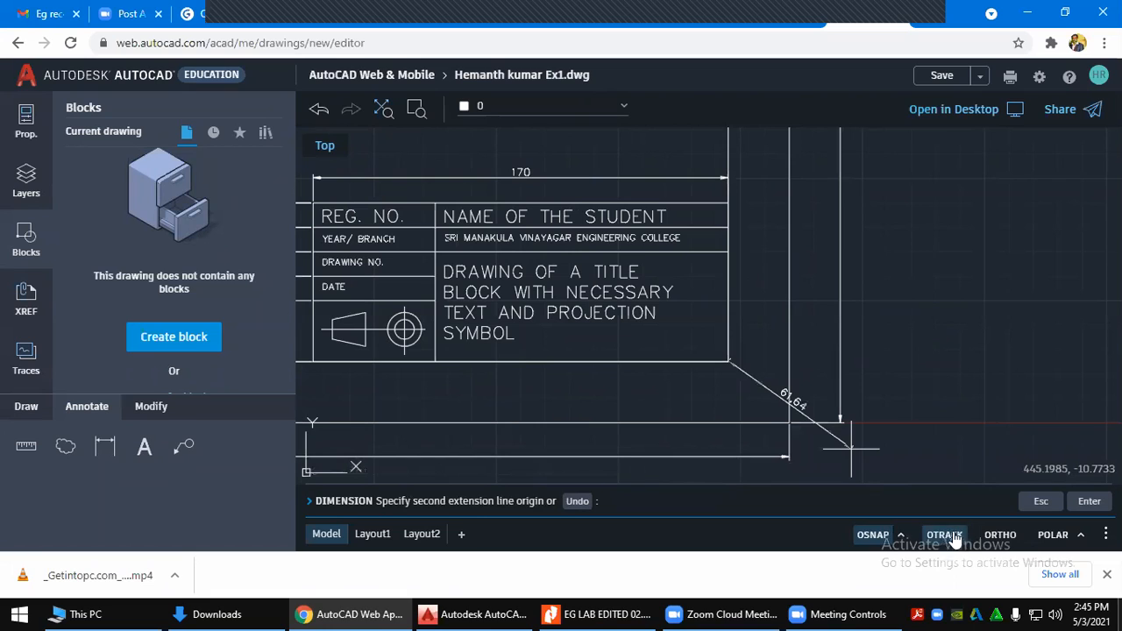
pyautogui.click(902, 535)
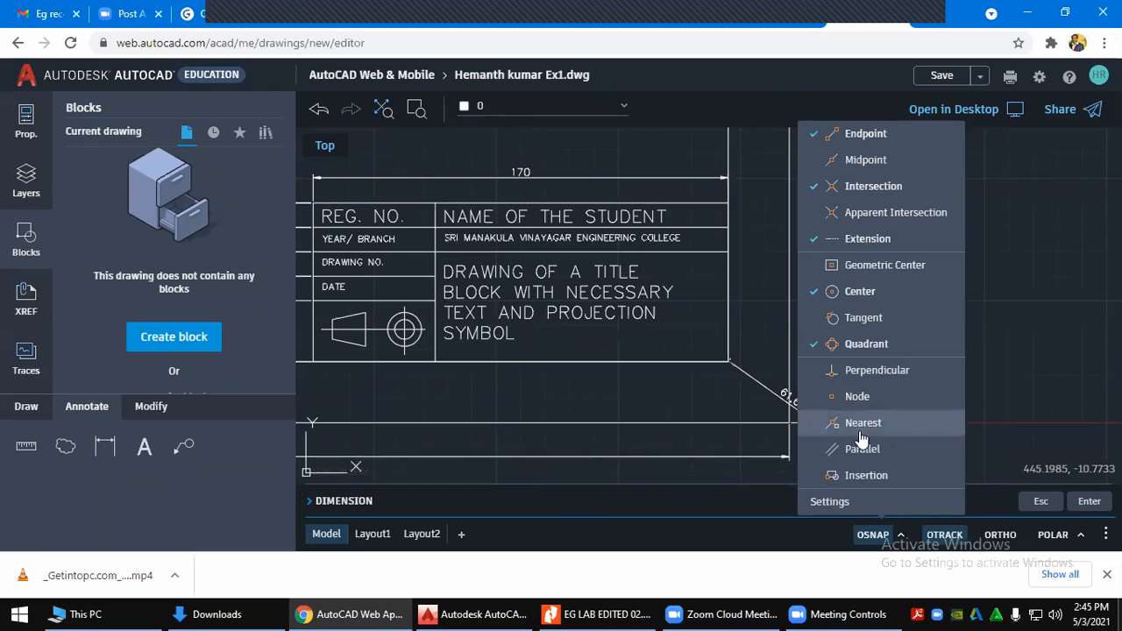
# Turn Nearest snapping back on and restart the dimension from the title block's lower-right corner
pyautogui.click(856, 426)
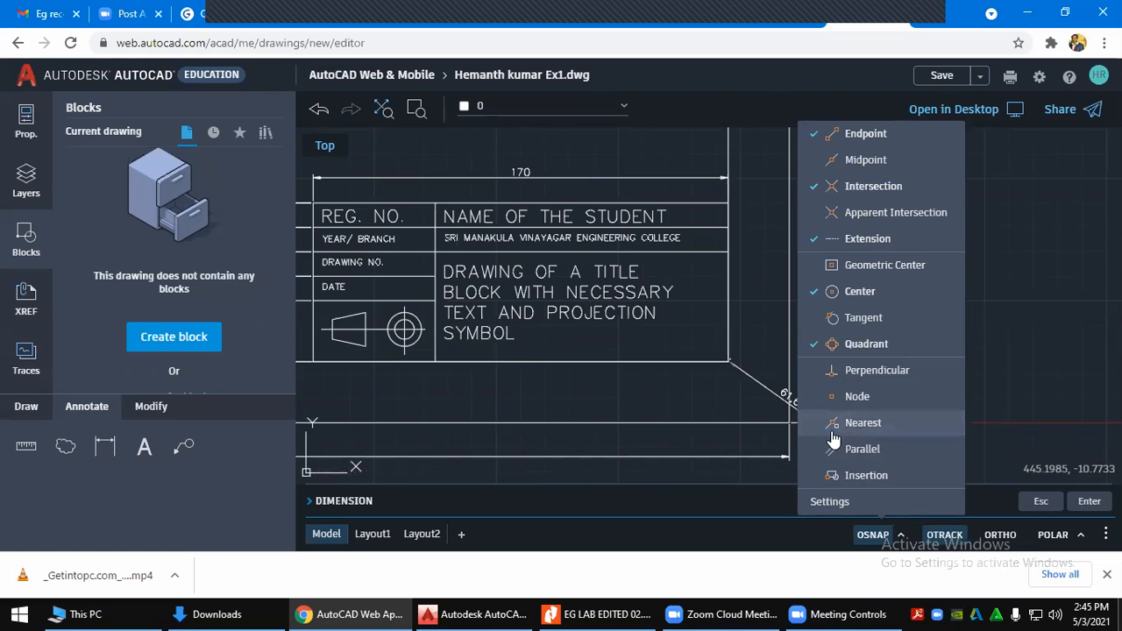
pyautogui.press('Escape')
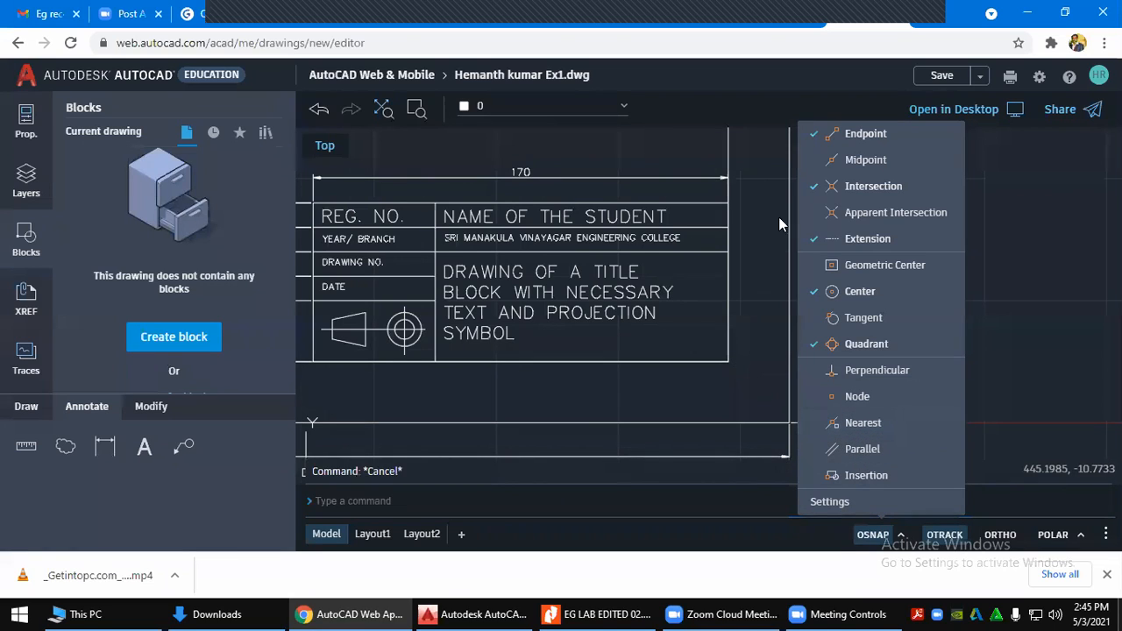
pyautogui.press('Escape')
pyautogui.press('Escape')
pyautogui.click(901, 534)
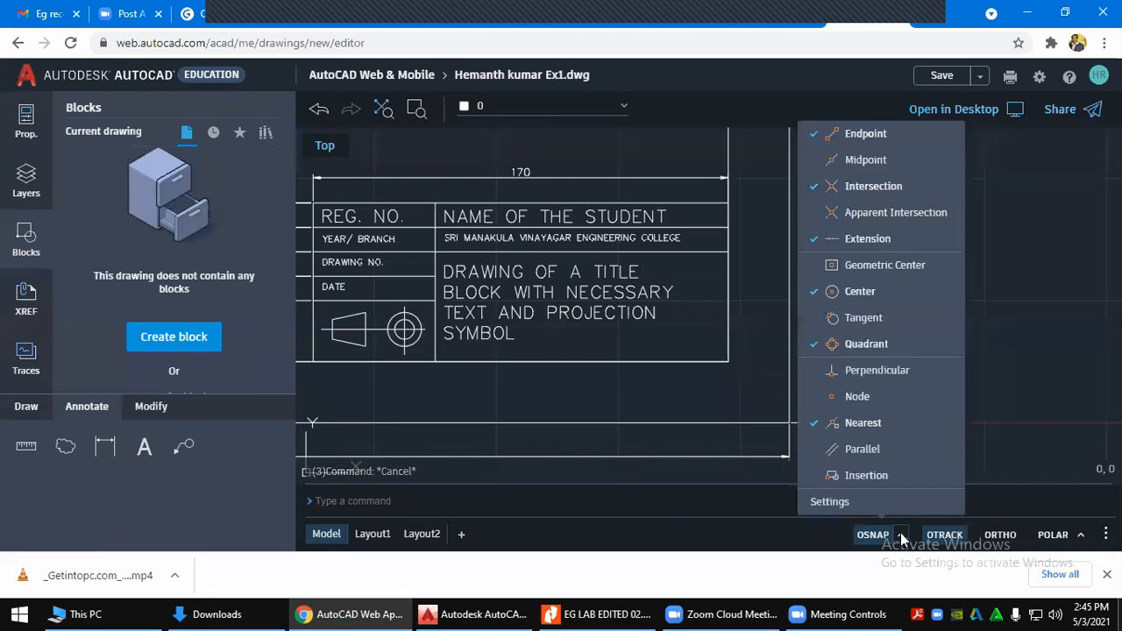
pyautogui.click(901, 535)
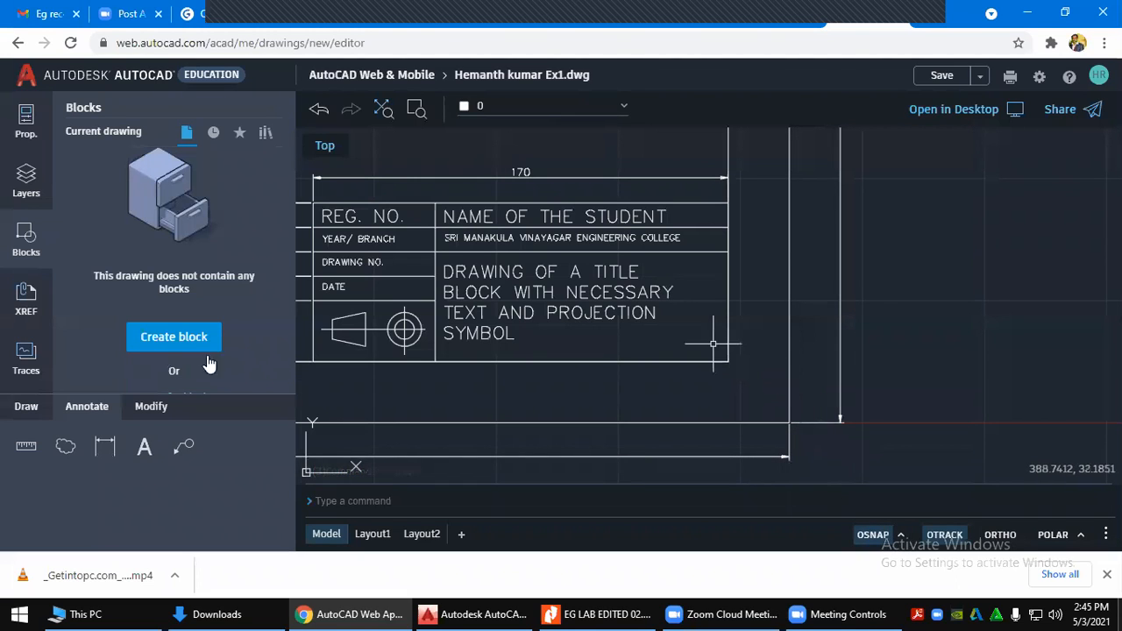
pyautogui.click(105, 447)
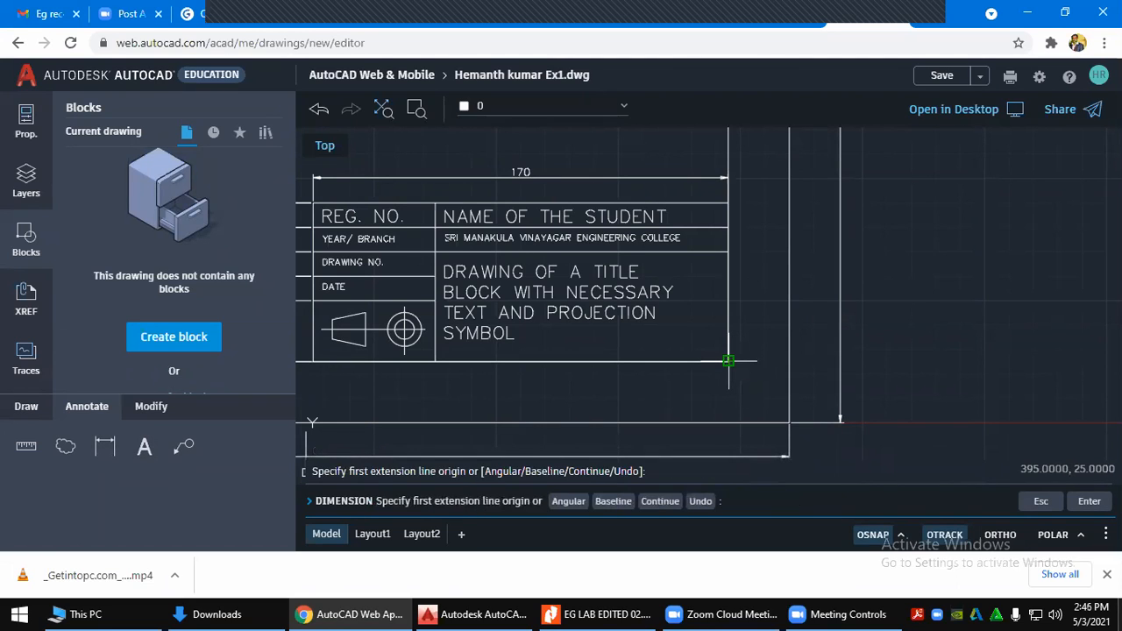
pyautogui.click(728, 360)
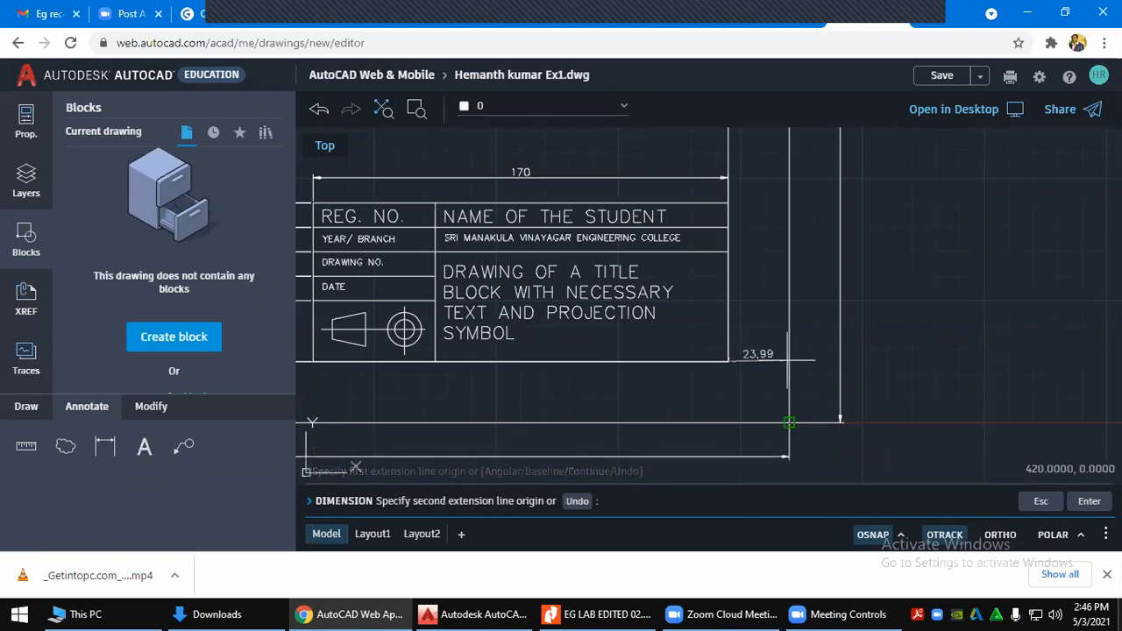
# Pick the border as the second point, undoing once and re-picking, and place a slanted 35.36 dimension
pyautogui.click(789, 423)
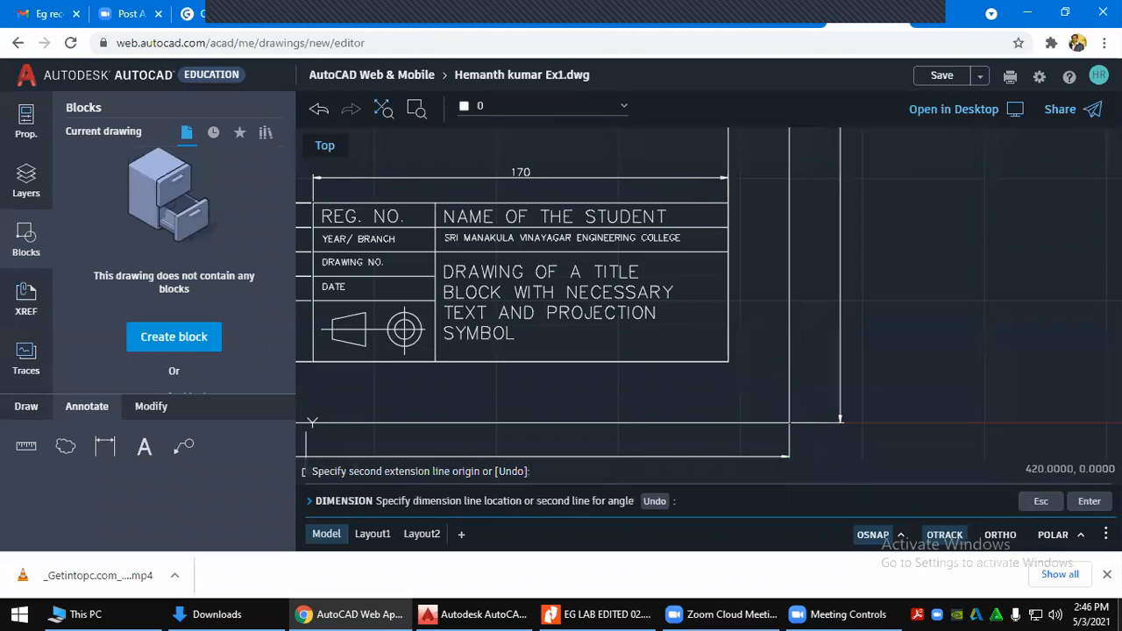
pyautogui.rightClick(788, 345)
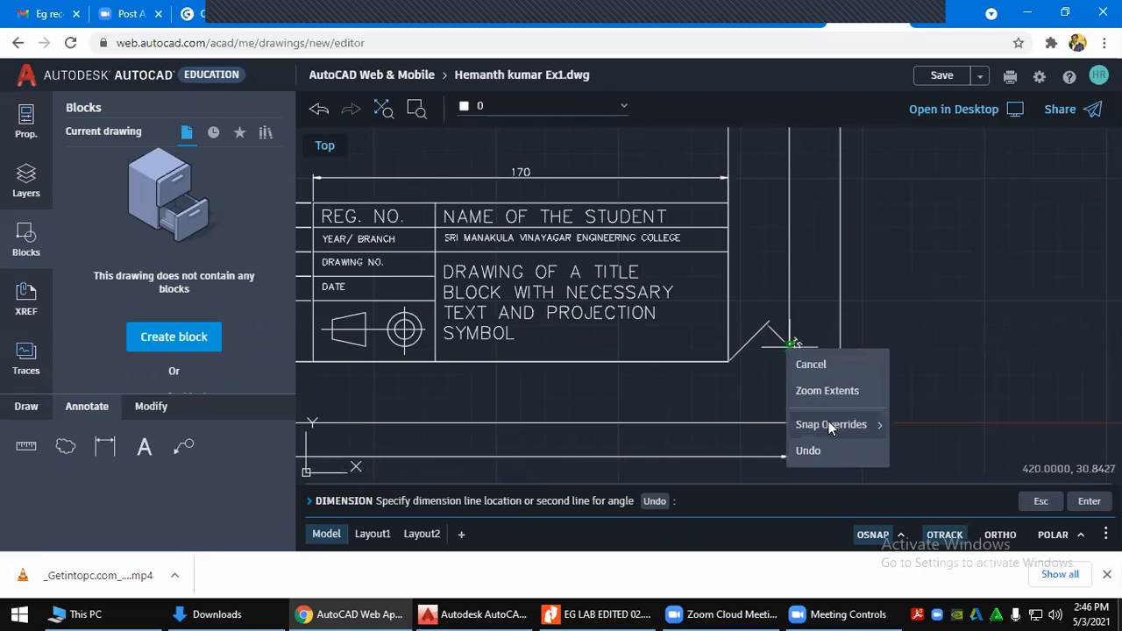
pyautogui.moveTo(828, 422)
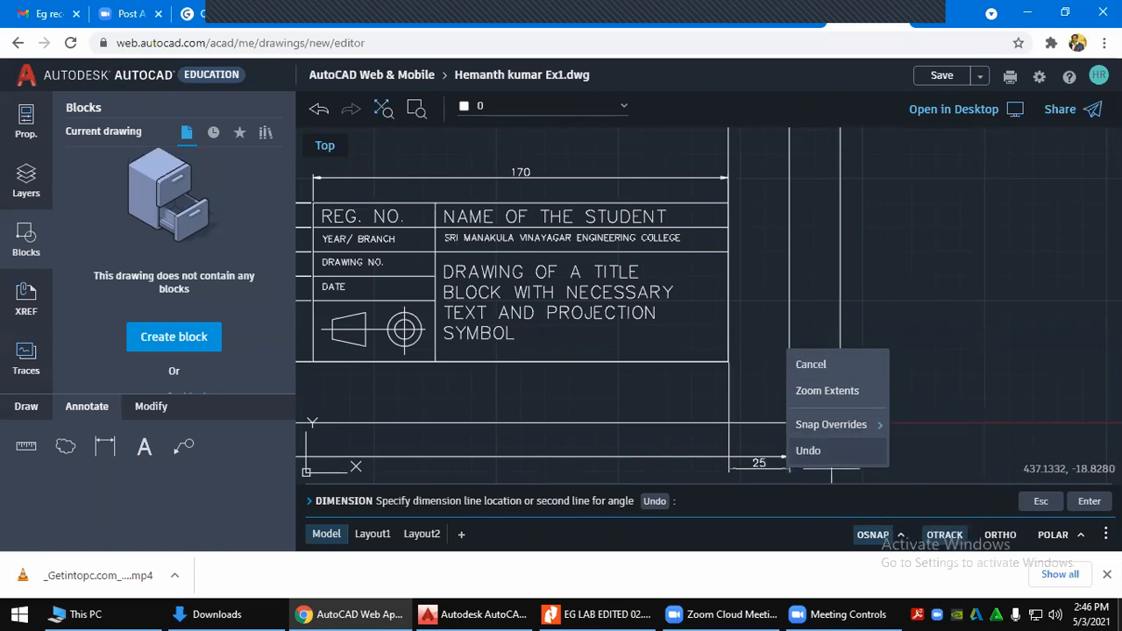
pyautogui.click(808, 451)
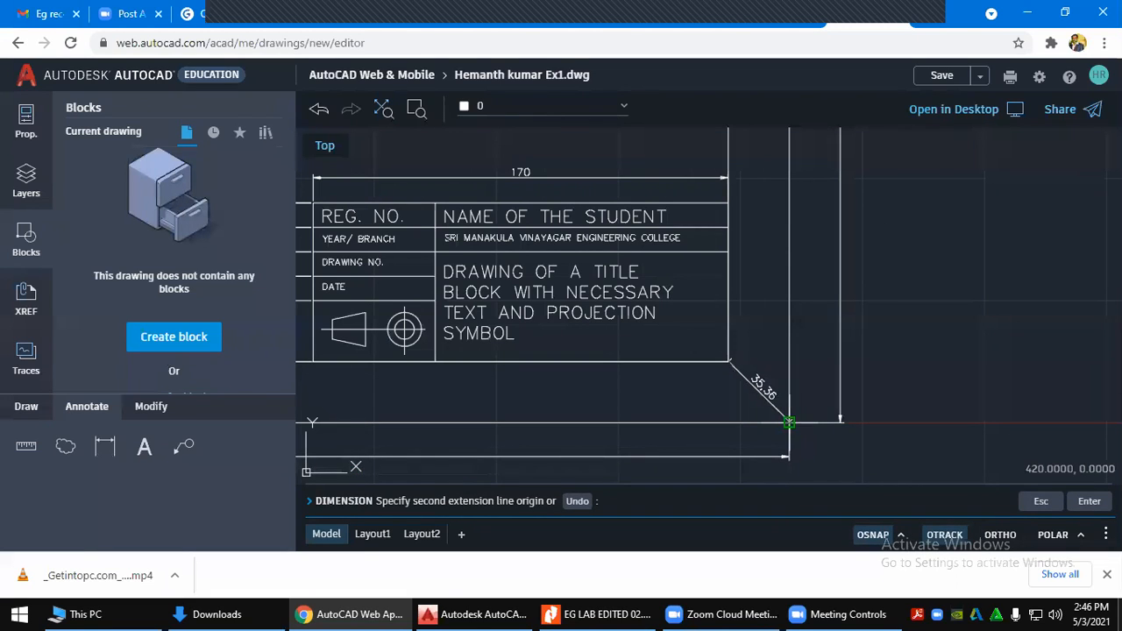
pyautogui.click(789, 423)
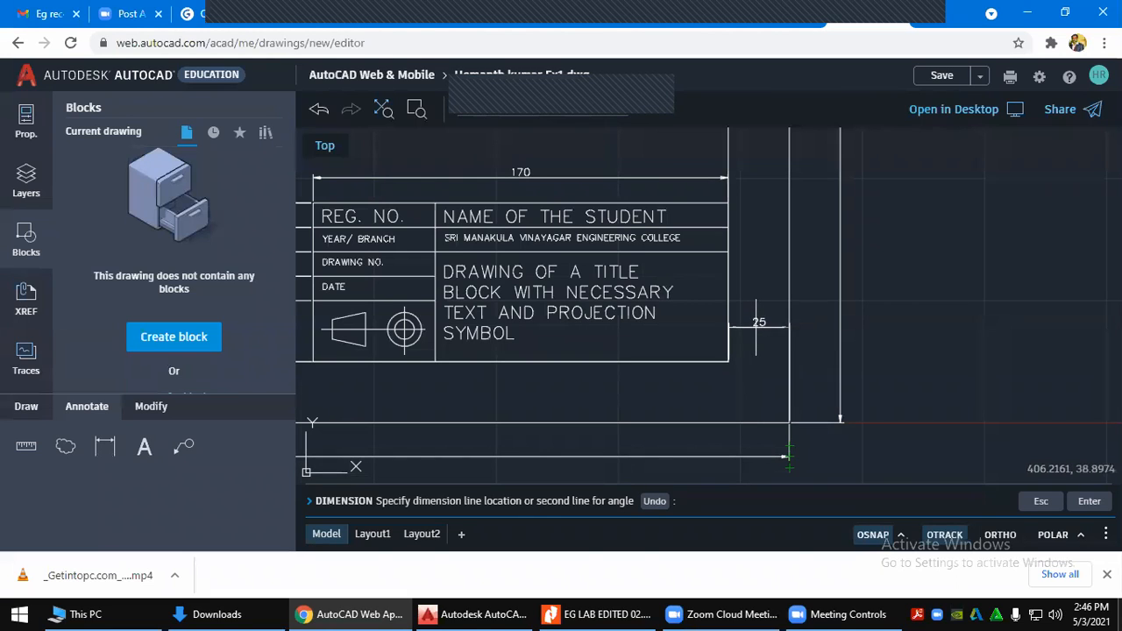
pyautogui.click(802, 386)
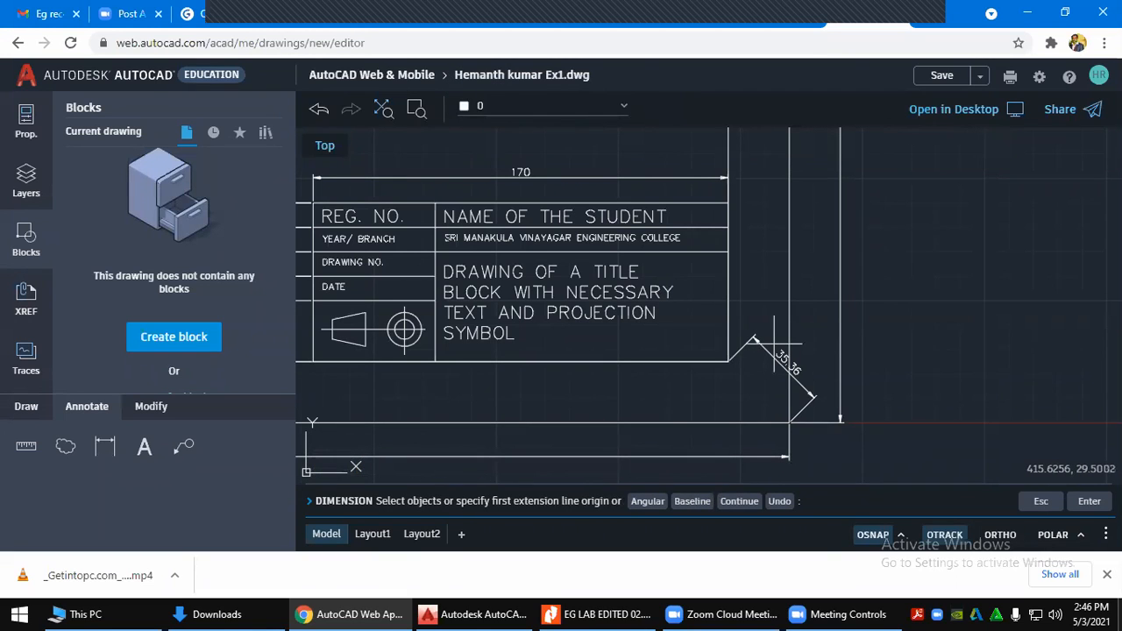
pyautogui.press('Escape')
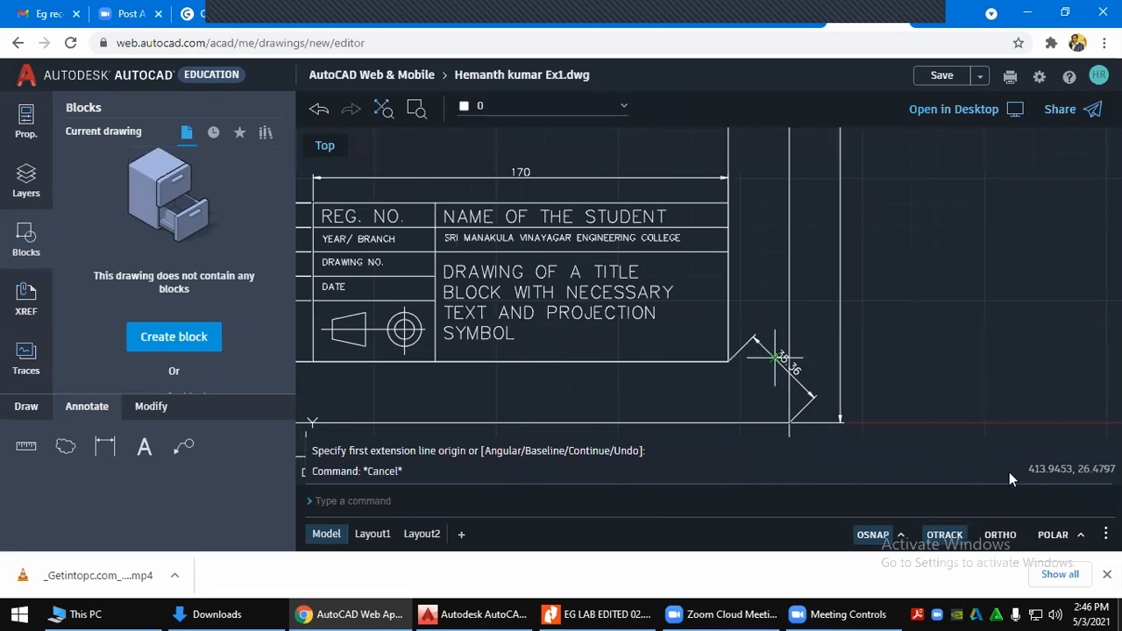
pyautogui.press('Escape')
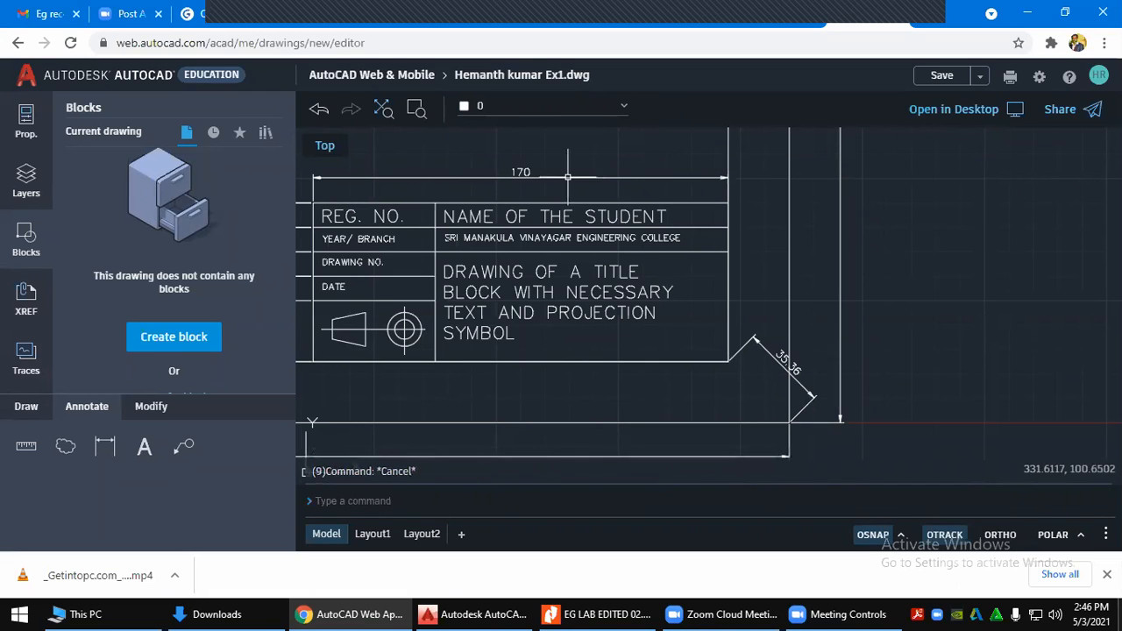
# Delete the mistaken slanted 35.36 dimension and start a fresh dimension
pyautogui.click(768, 354)
pyautogui.press('Delete')
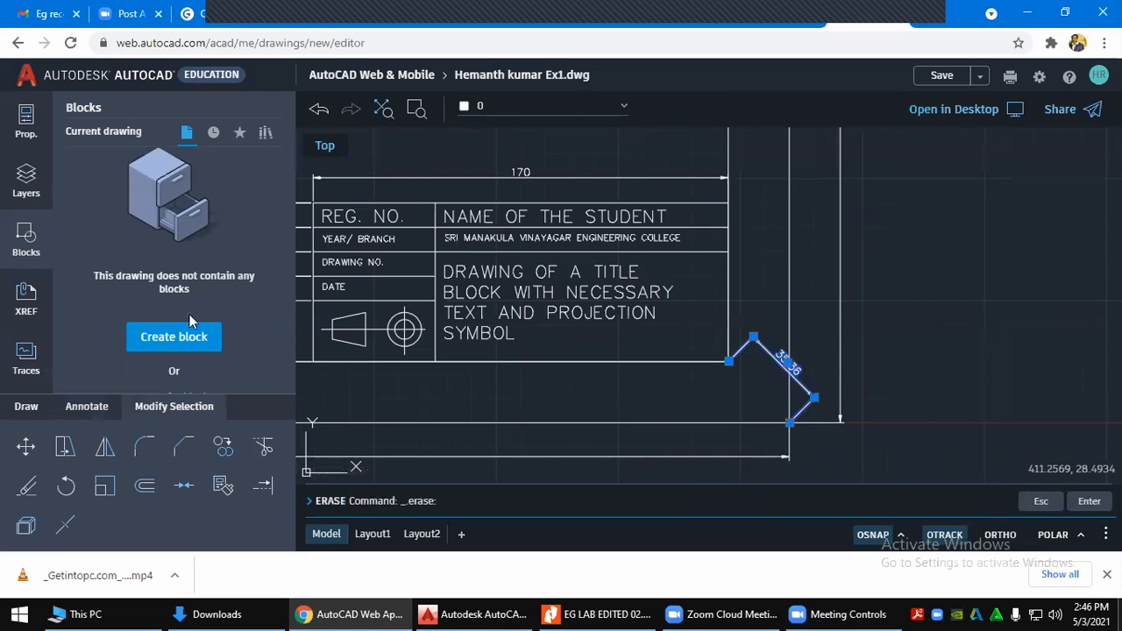
pyautogui.click(149, 441)
pyautogui.click(87, 405)
# Dimension the 25 gap between the title block's right edge and the parallel border line
pyautogui.click(104, 446)
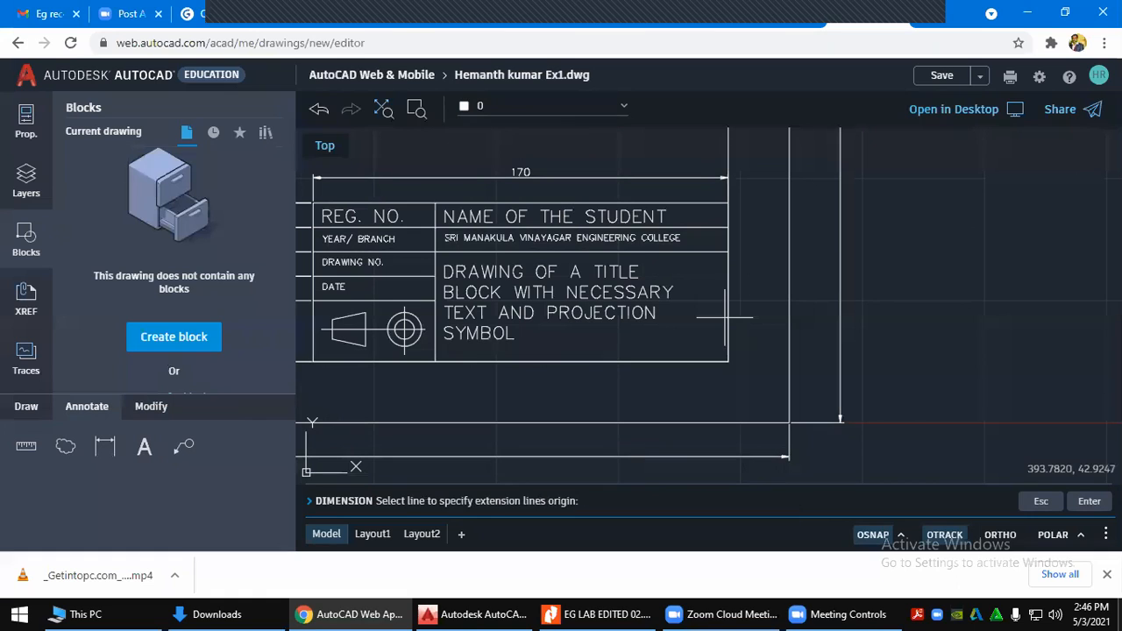
pyautogui.click(728, 316)
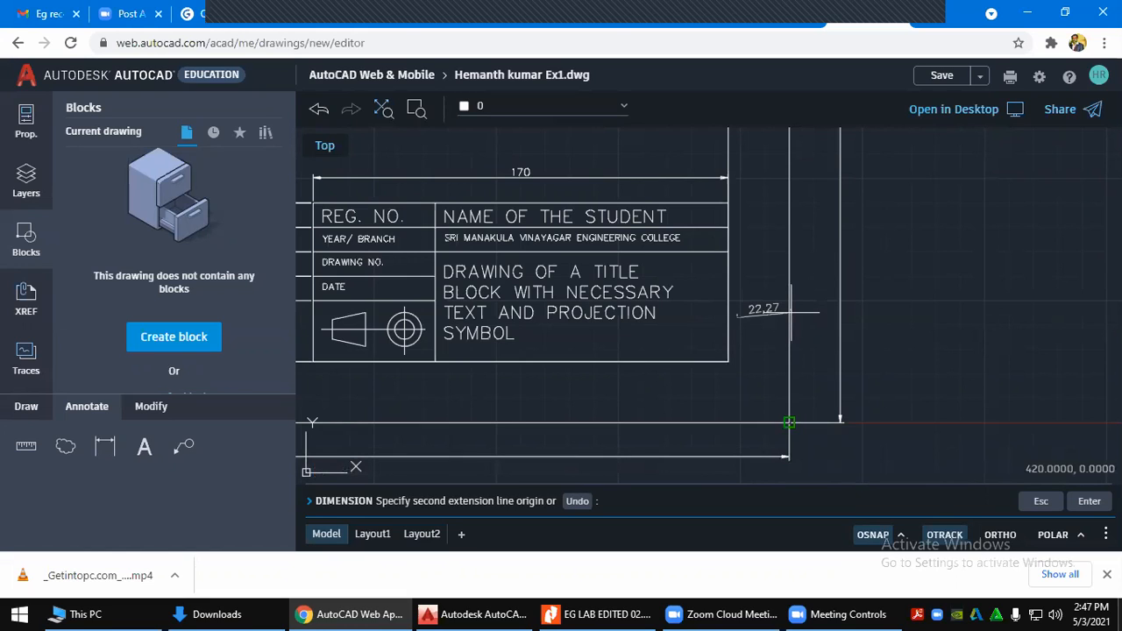
pyautogui.press('Escape')
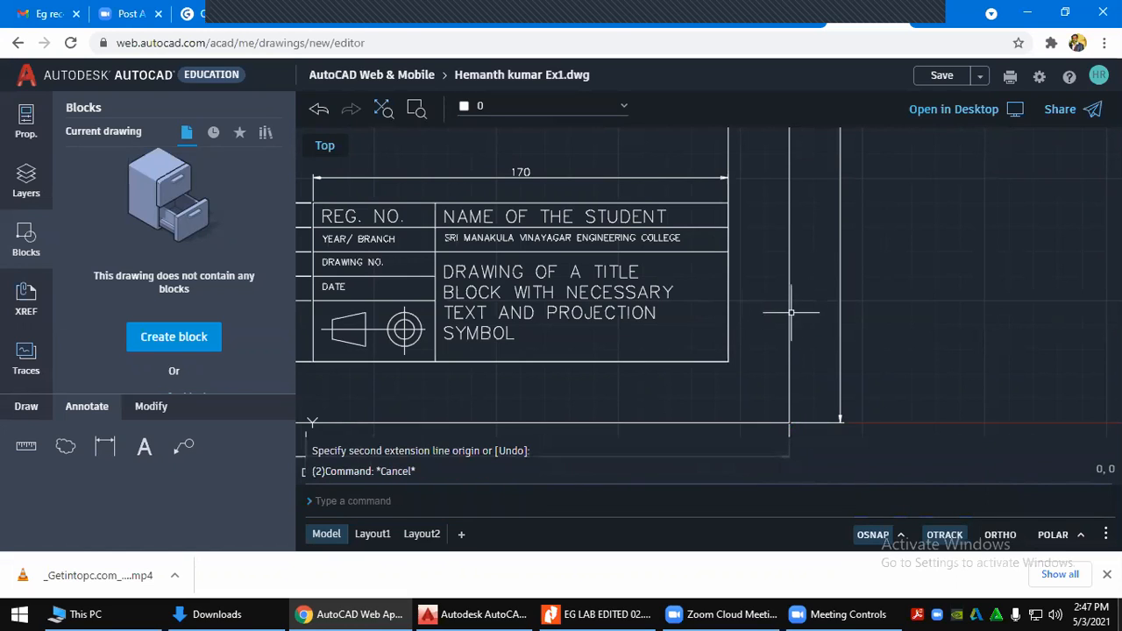
pyautogui.press('Escape')
pyautogui.press('Escape')
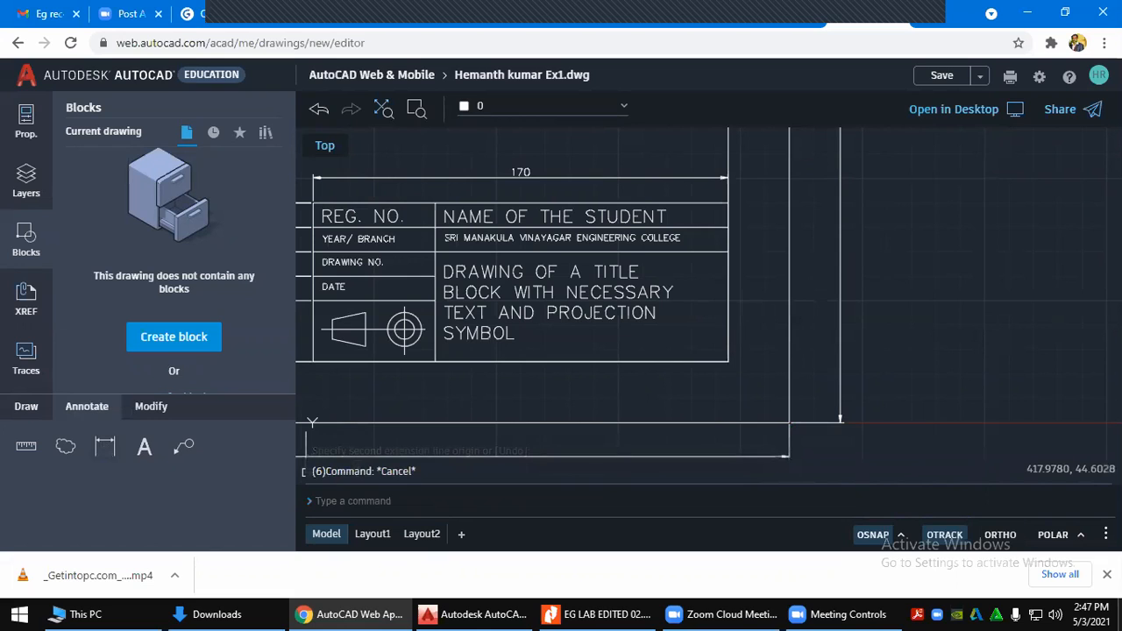
pyautogui.click(105, 446)
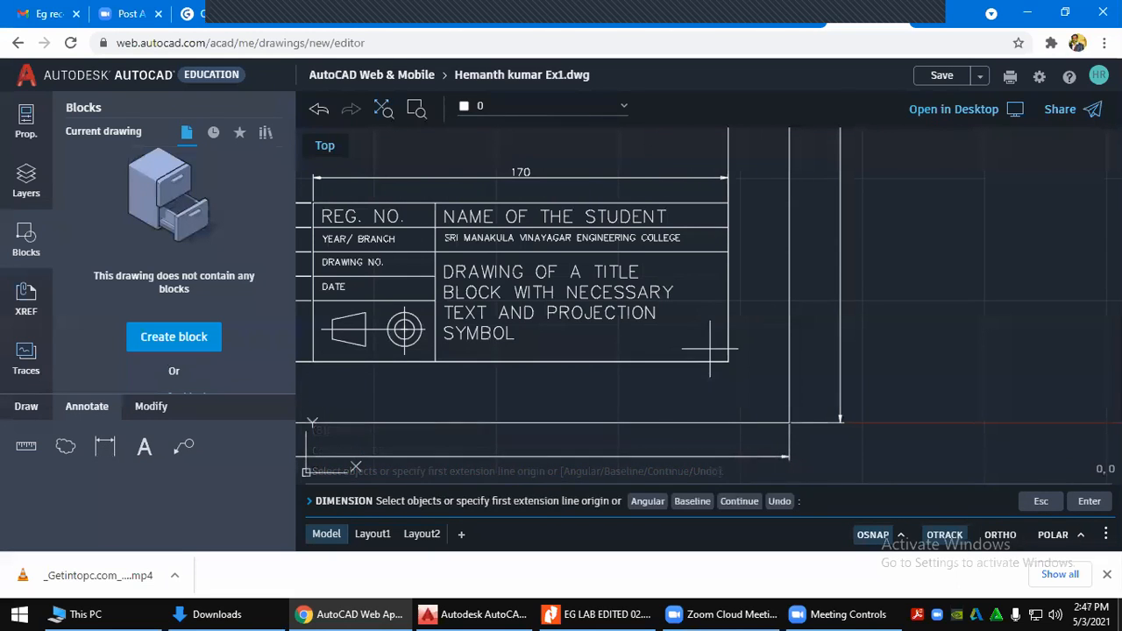
pyautogui.press('Return')
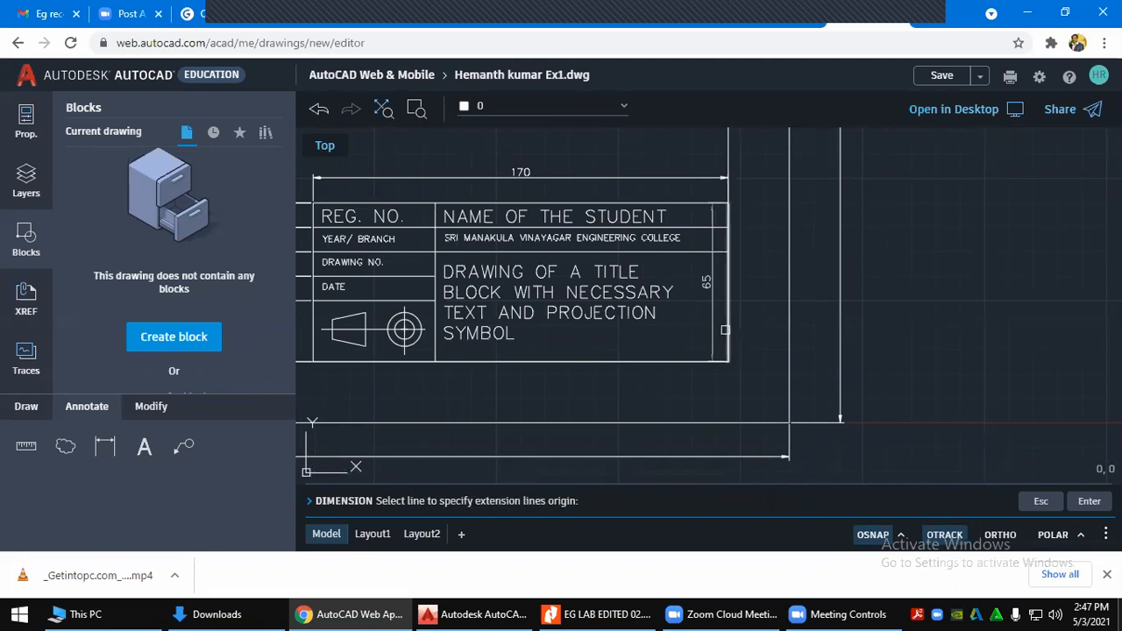
pyautogui.click(725, 329)
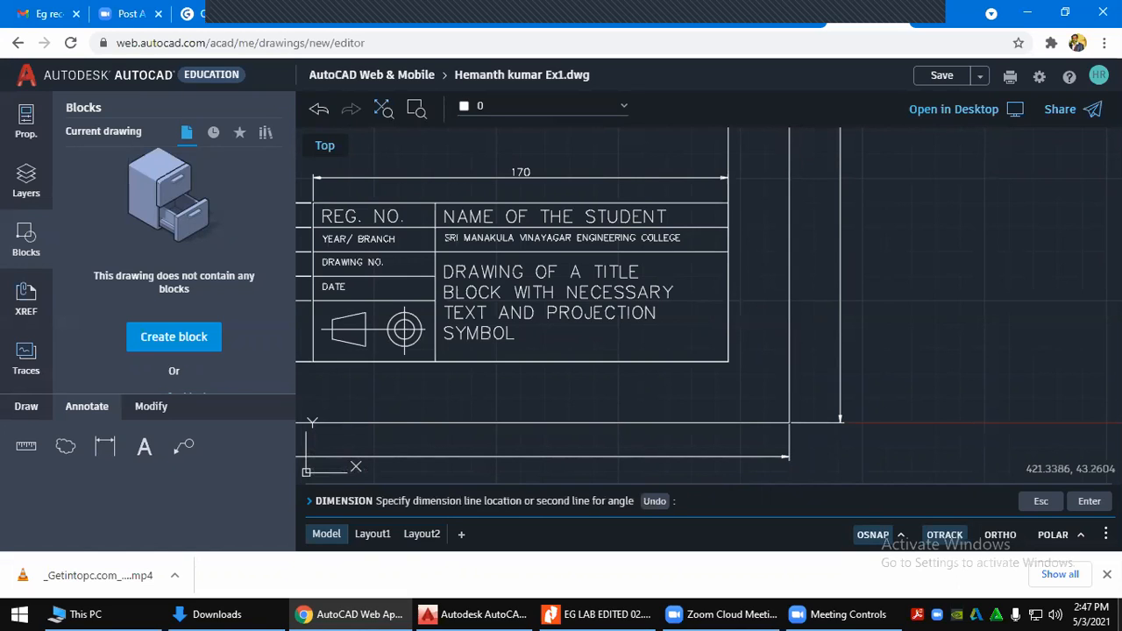
pyautogui.click(789, 316)
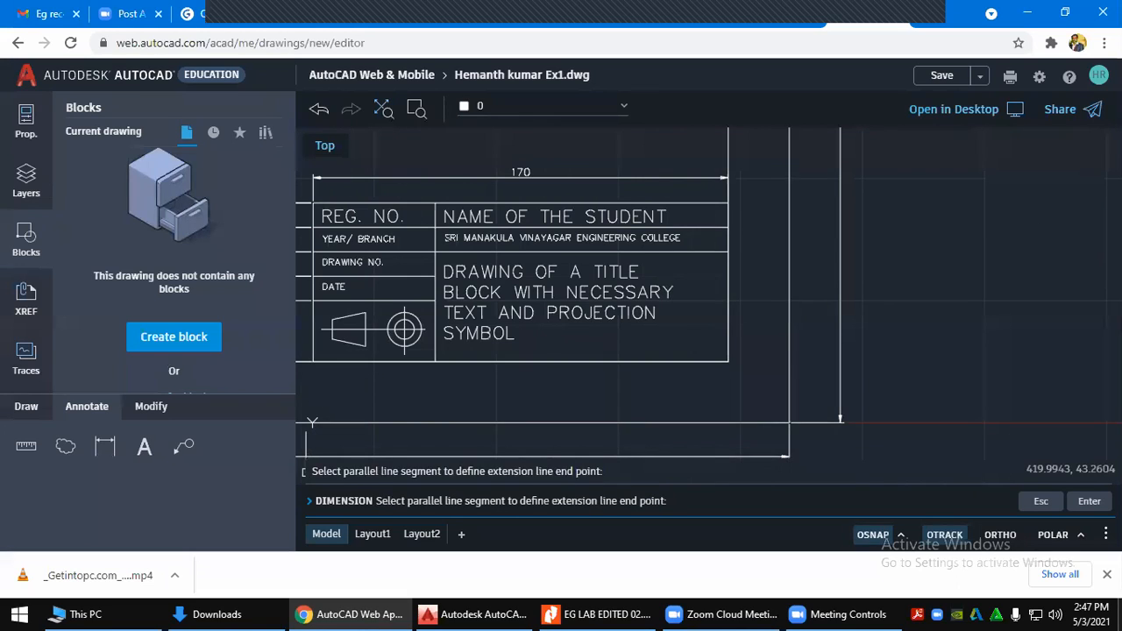
pyautogui.click(760, 345)
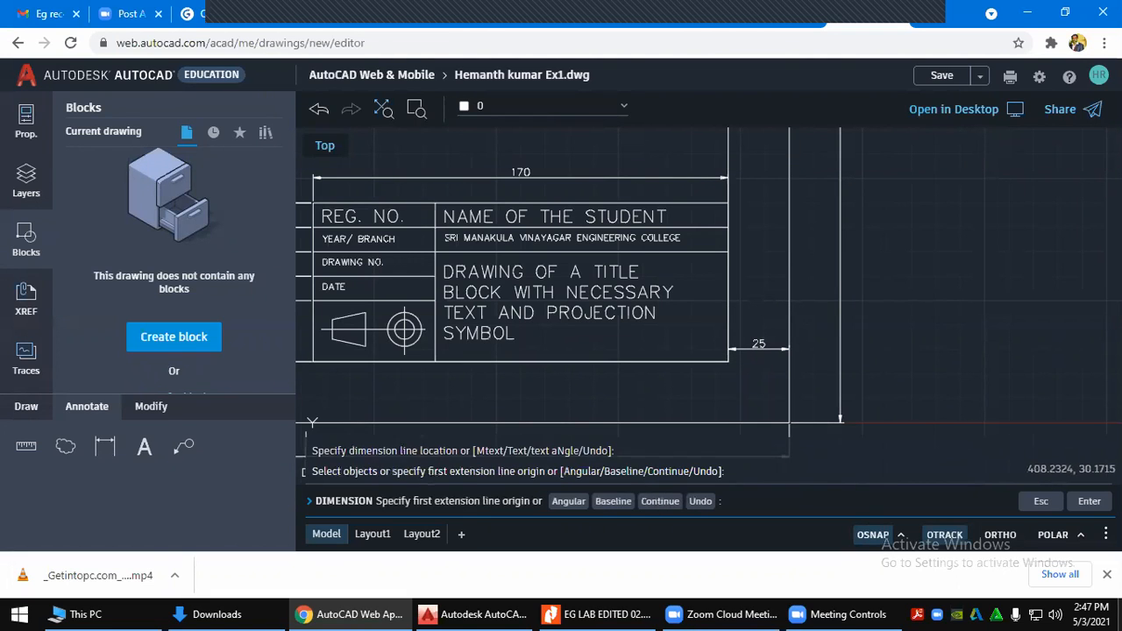
pyautogui.press('Escape')
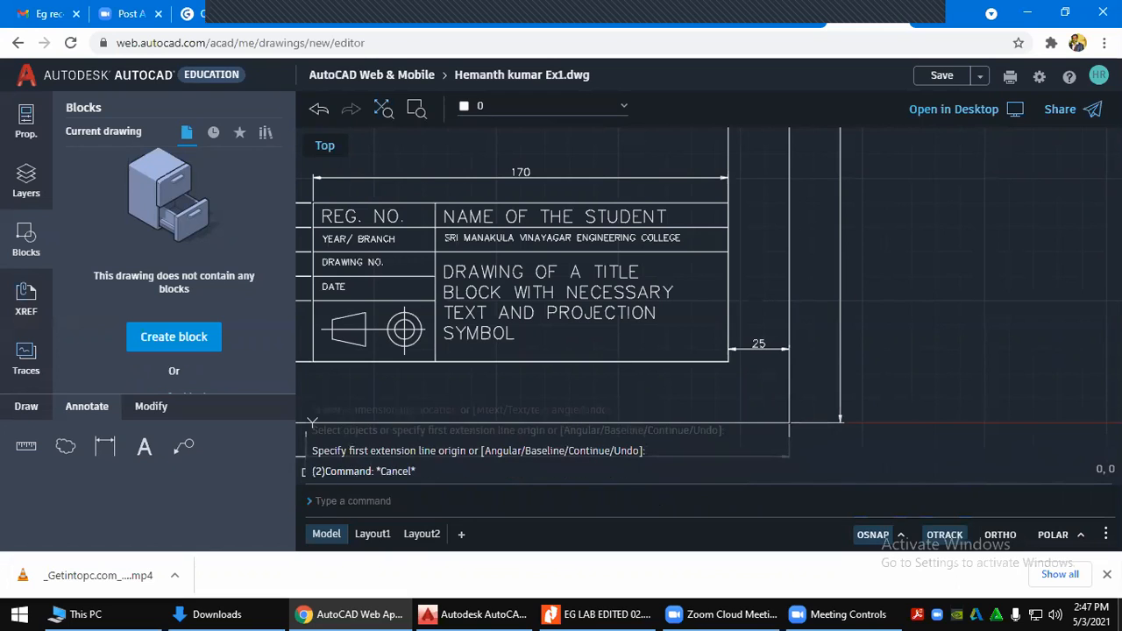
# Zoom out to show the whole sheet and switch to the lab manual PDF
pyautogui.scroll(-2, 763, 341)
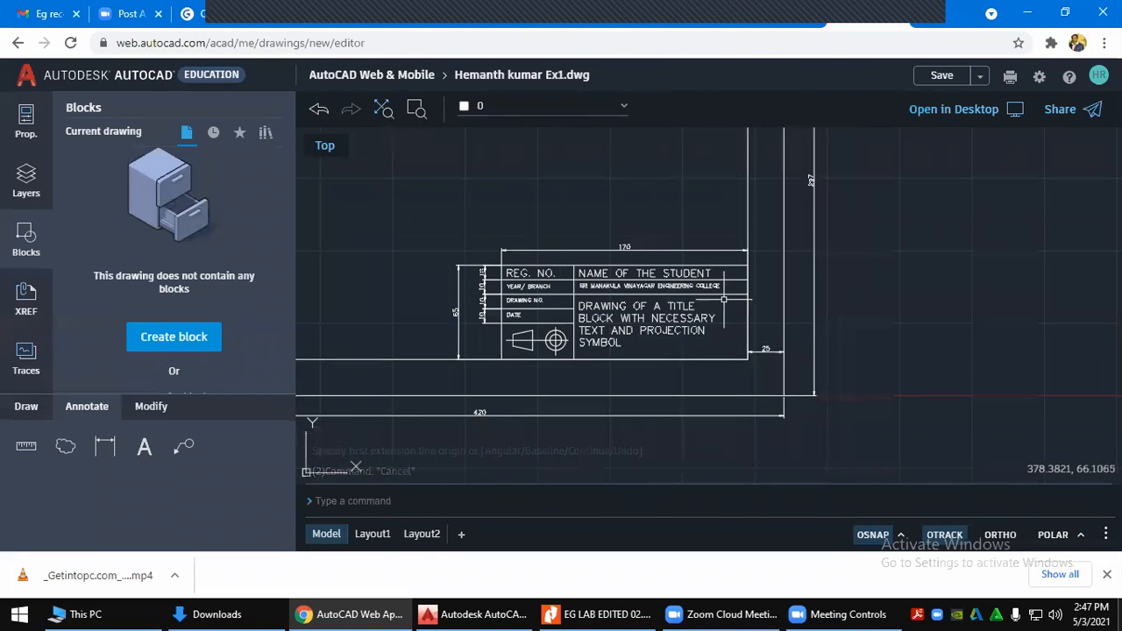
pyautogui.scroll(-1, 728, 308)
pyautogui.moveTo(589, 238); pyautogui.dragTo(667, 294, button='middle')
pyautogui.scroll(-1, 656, 263)
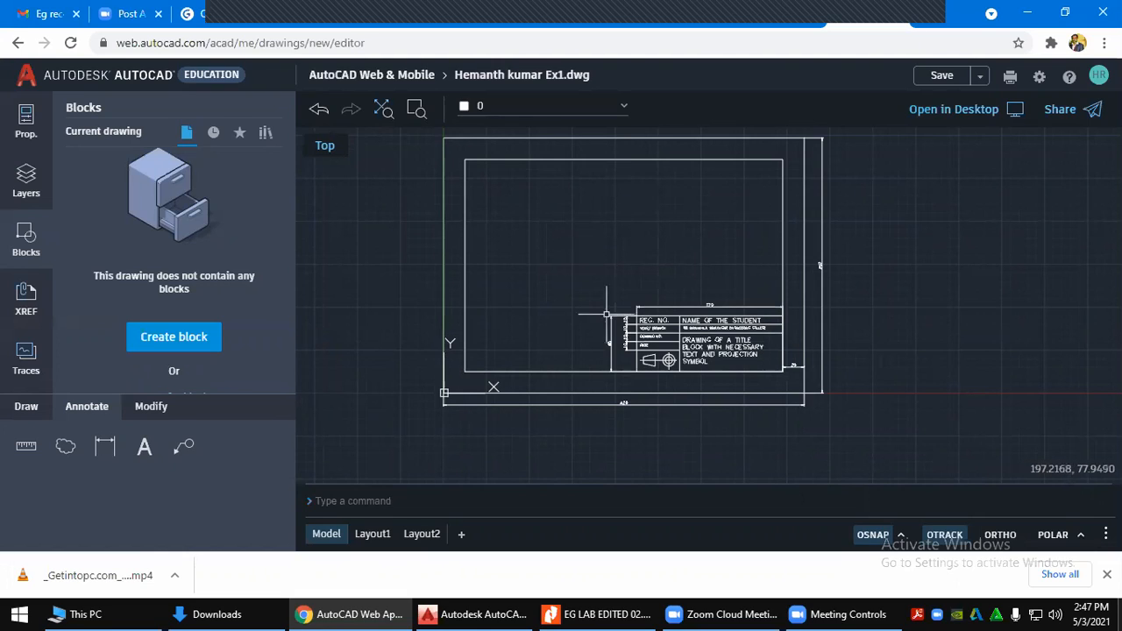
pyautogui.click(596, 614)
# Scroll the lab manual's reference title-block page, minimize the meeting window, and return to AutoCAD Web
pyautogui.scroll(3, 627, 411)
pyautogui.scroll(-3, 629, 411)
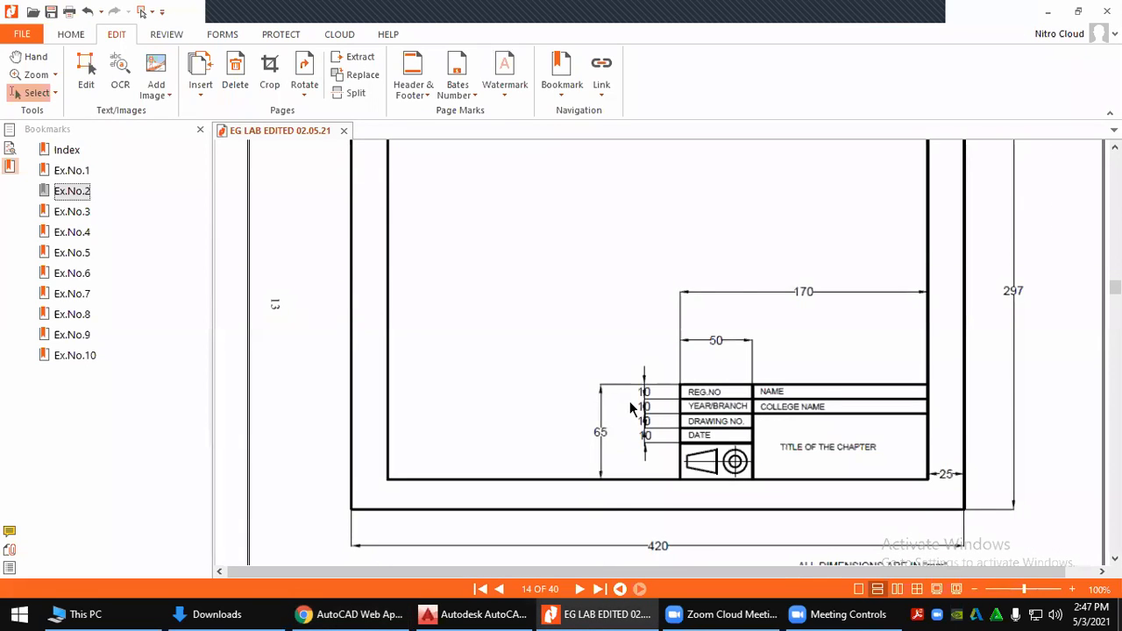
pyautogui.scroll(-1, 629, 409)
pyautogui.click(702, 612)
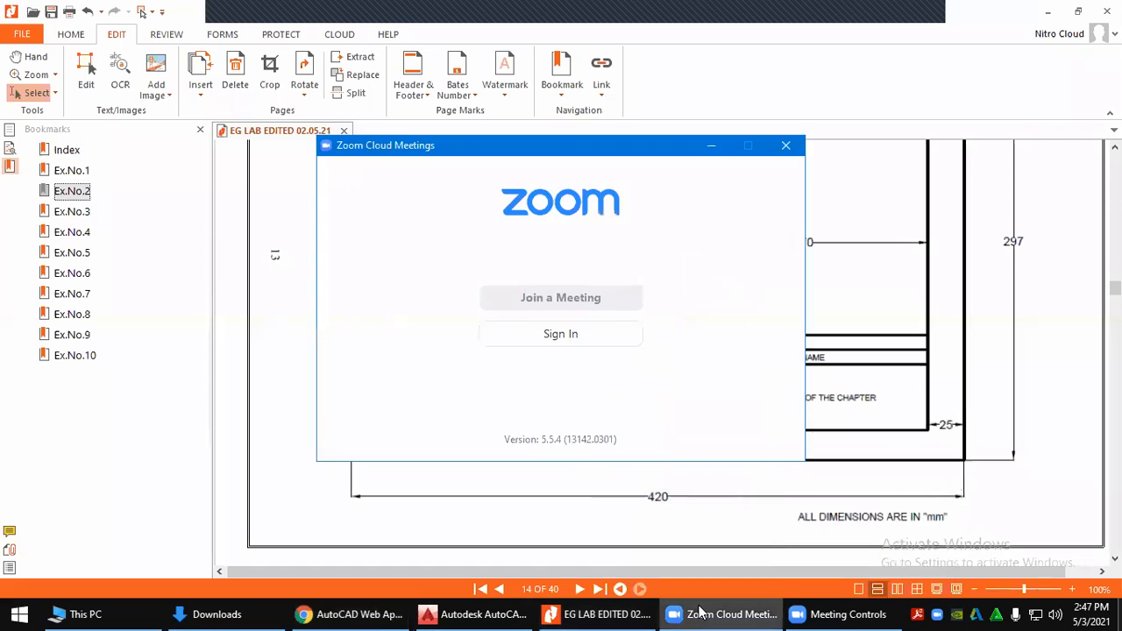
pyautogui.click(693, 611)
pyautogui.click(602, 612)
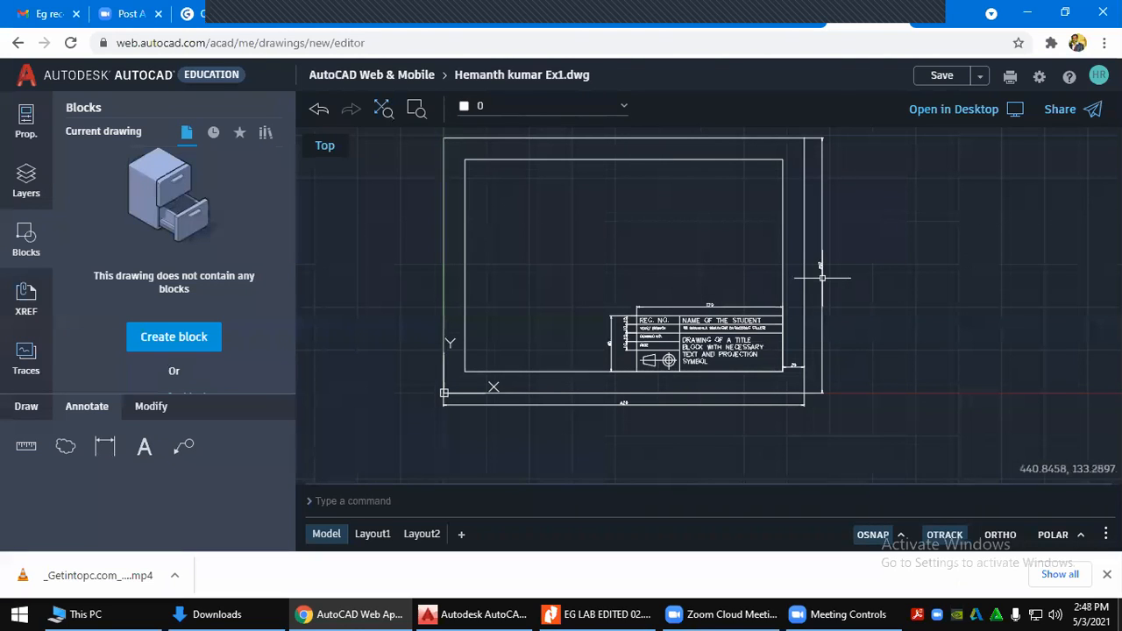
# Review the drawing's Share a link options, then close the dialog
pyautogui.click(1071, 112)
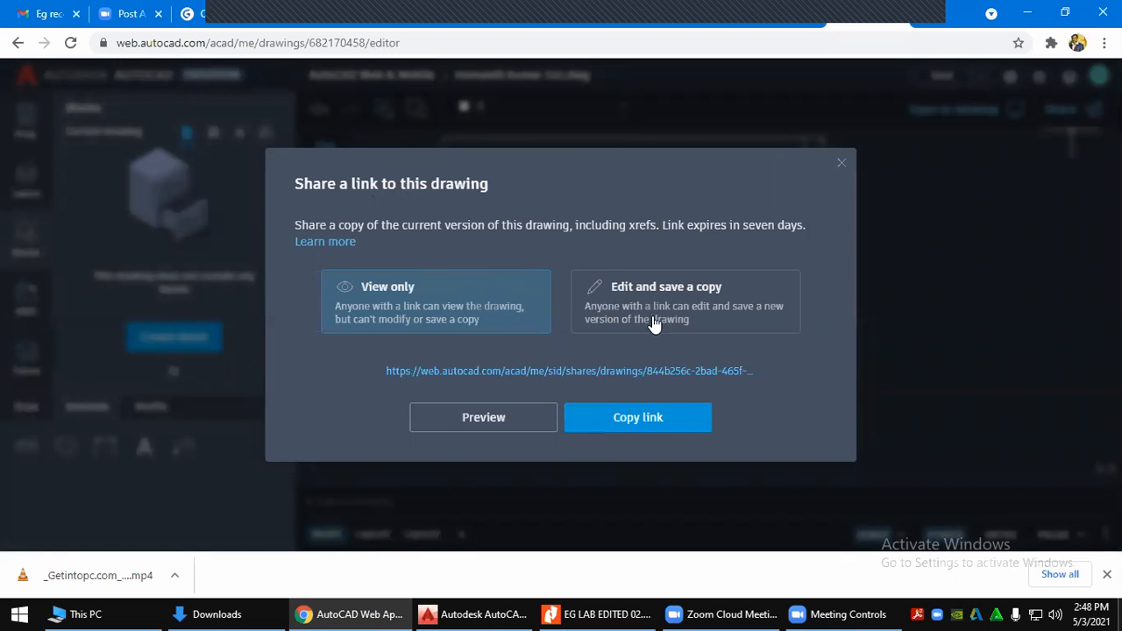
pyautogui.click(590, 430)
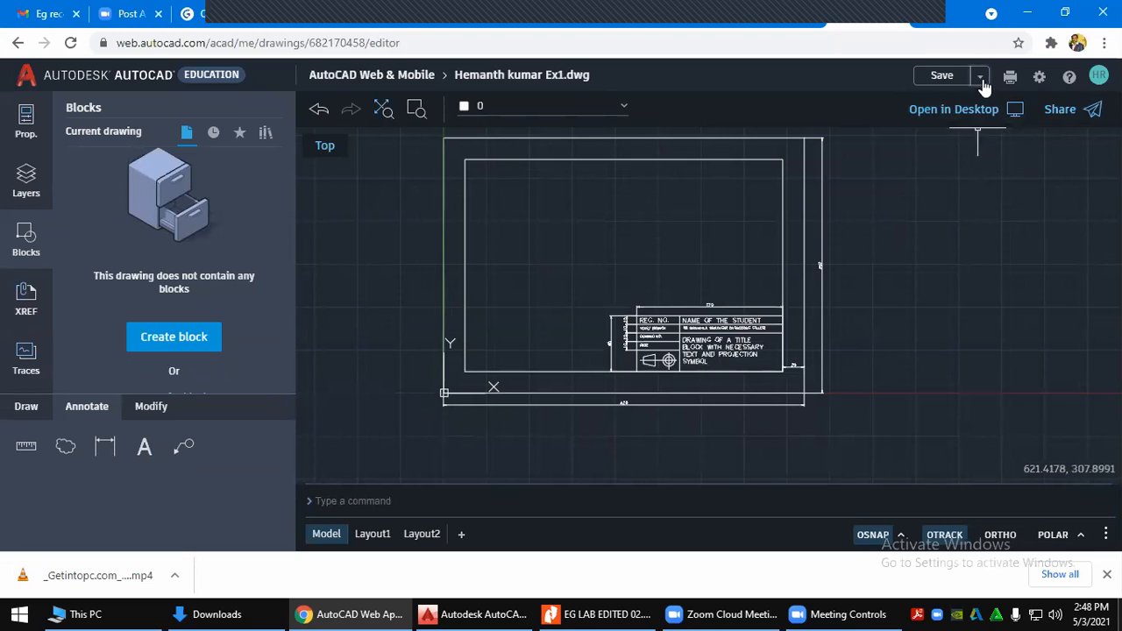
# Plot the drawing to PDF on ISO A3 (297 x 420 mm) landscape with monochrome.ctb
pyautogui.click(1010, 78)
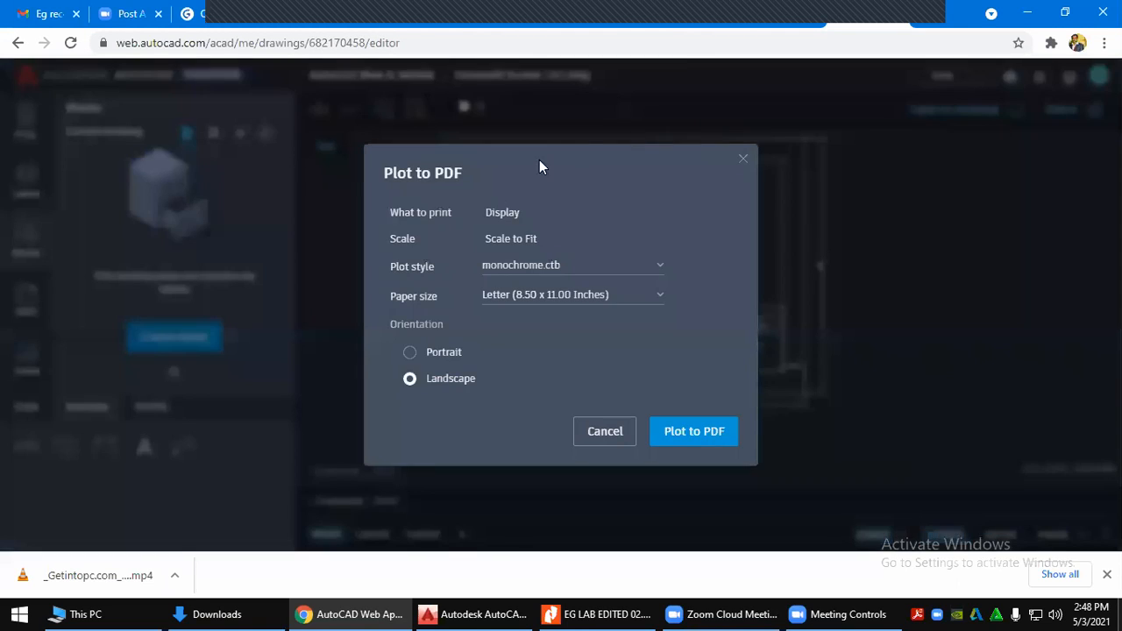
pyautogui.doubleClick(511, 210)
pyautogui.click(515, 244)
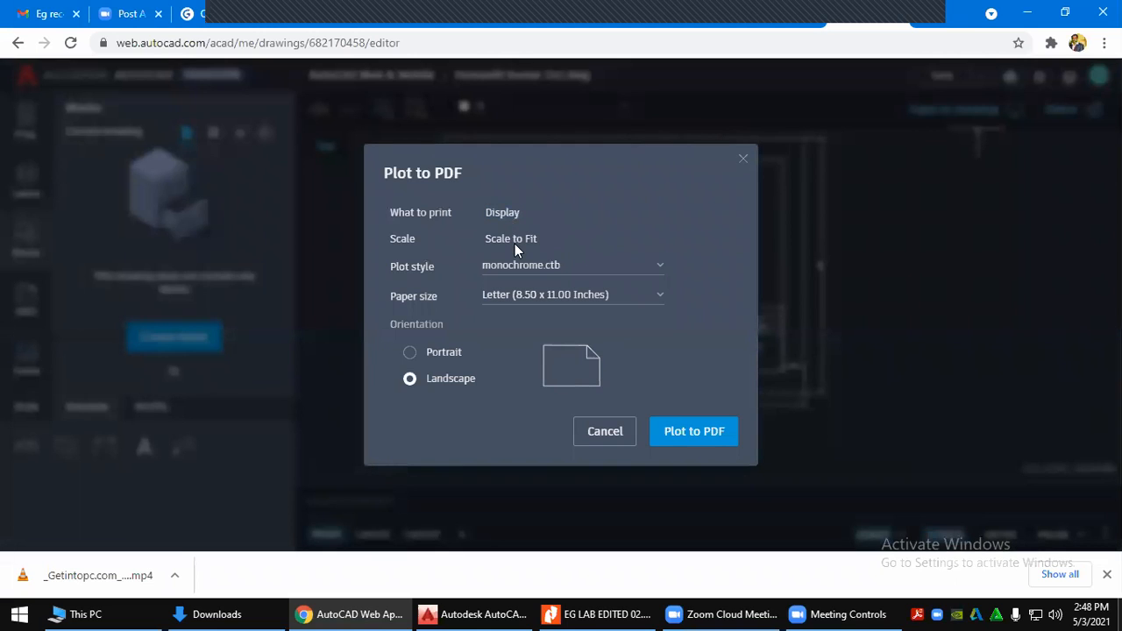
pyautogui.click(574, 298)
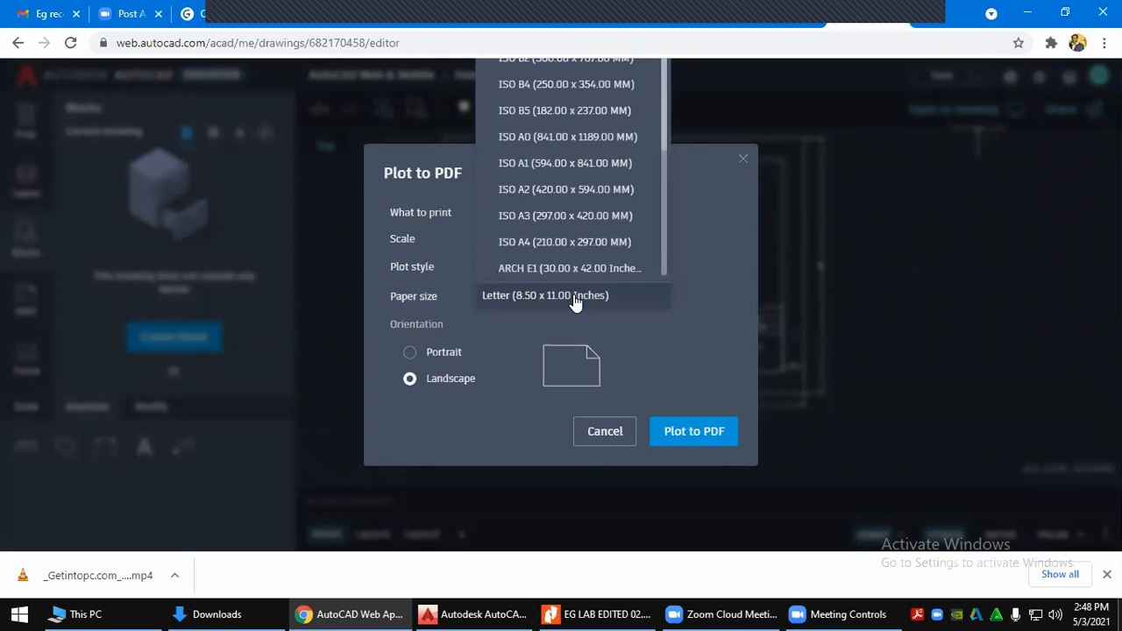
pyautogui.click(582, 219)
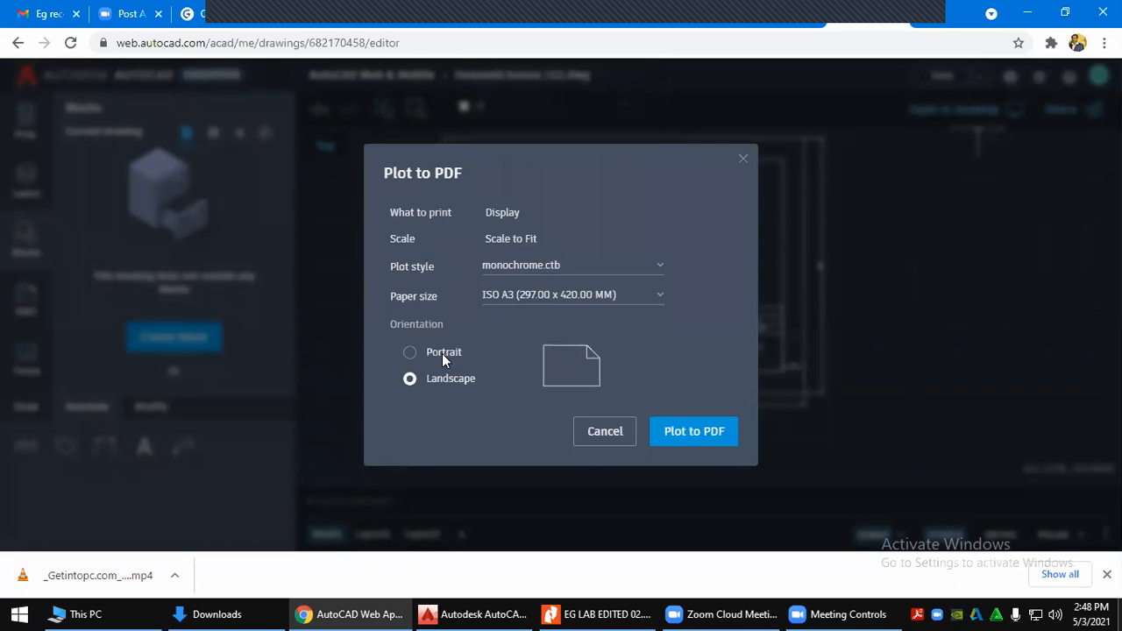
pyautogui.click(689, 431)
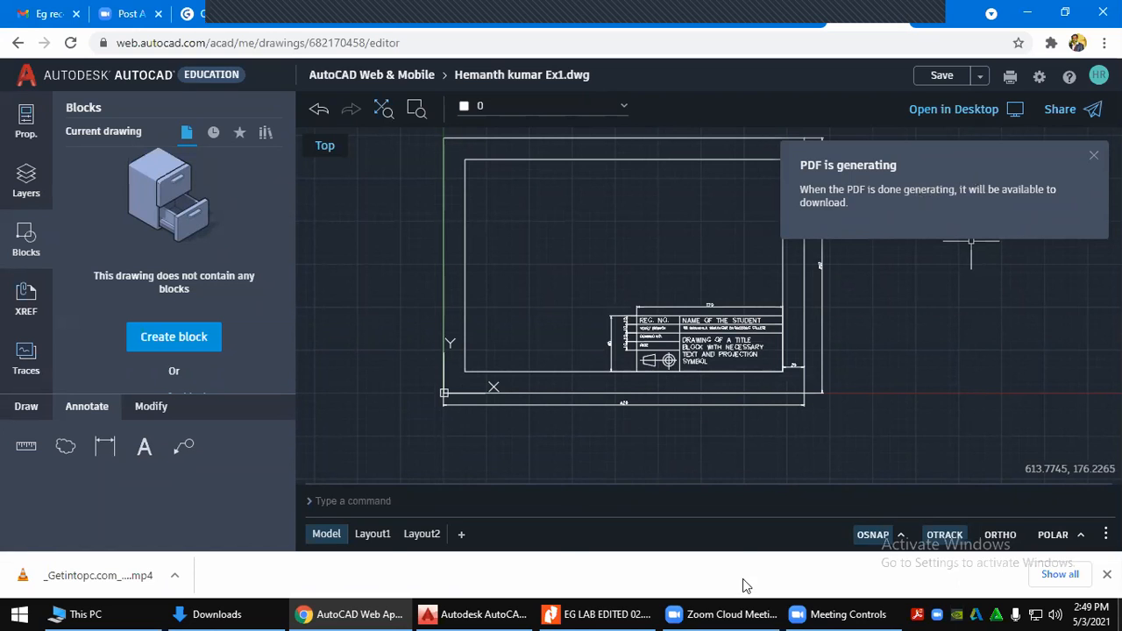
# In desktop AutoCAD's blank Drawing2, switch Ortho mode on and turn the grid off
pyautogui.click(501, 611)
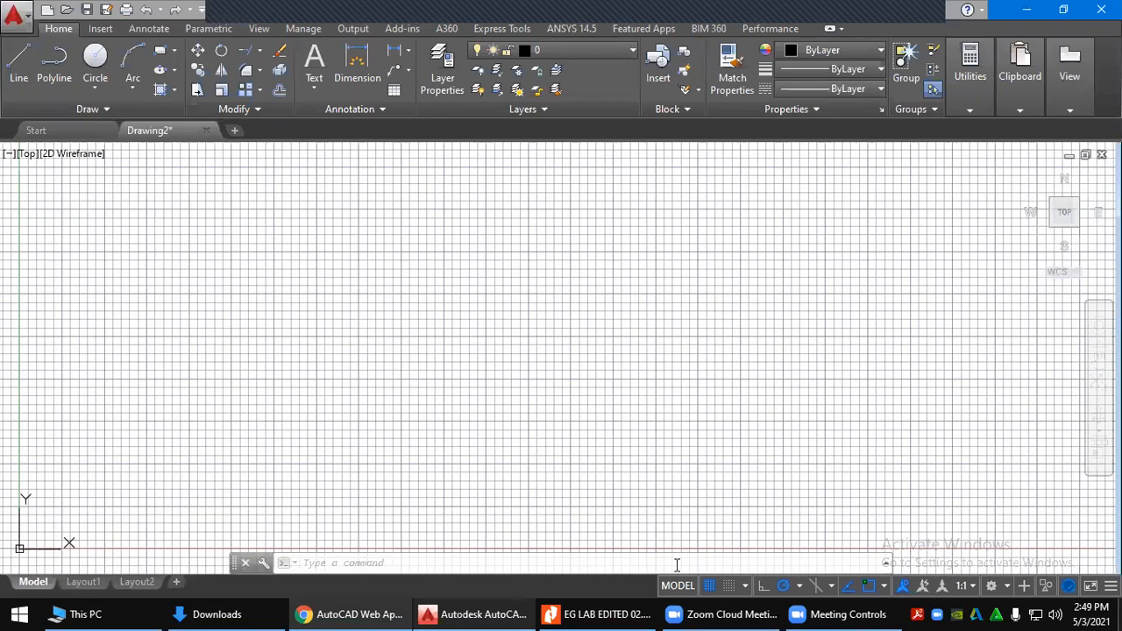
pyautogui.click(762, 589)
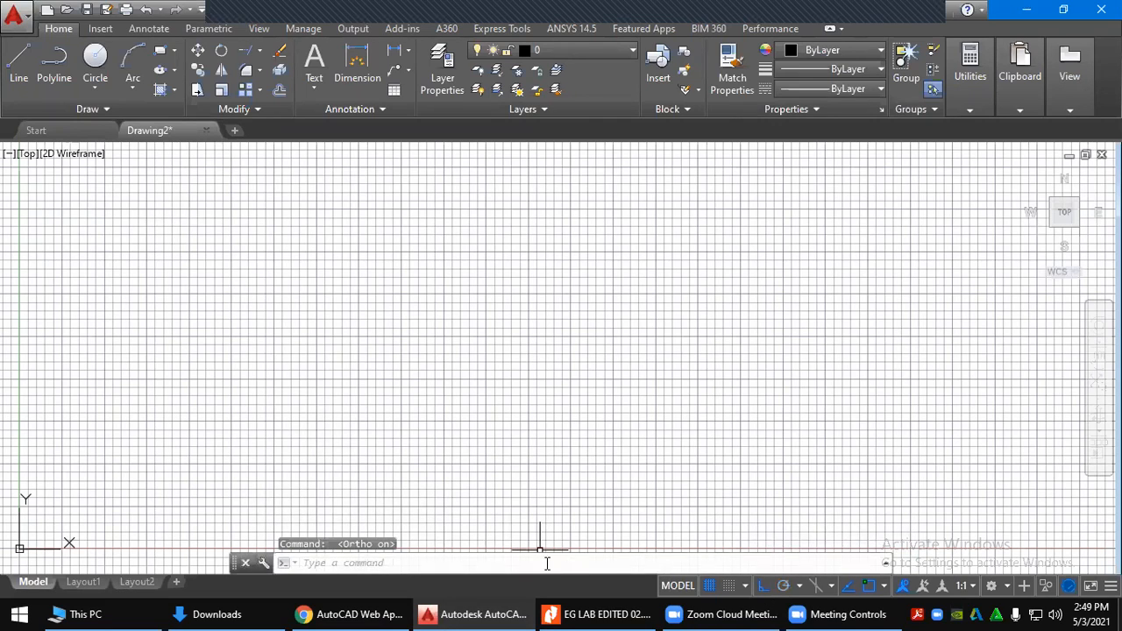
pyautogui.click(19, 63)
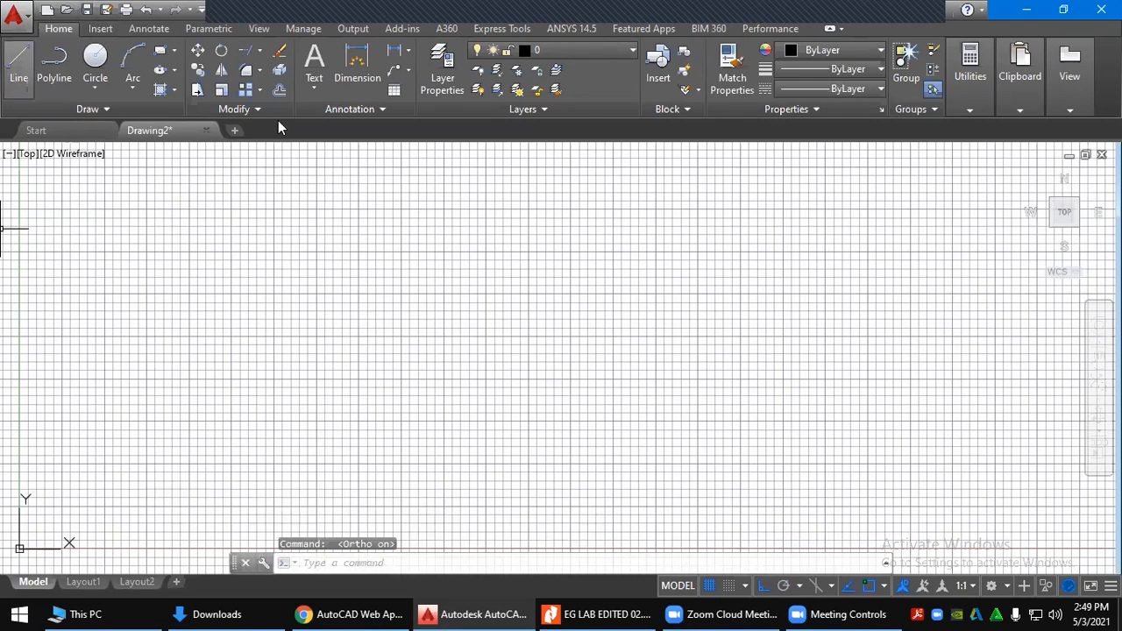
pyautogui.click(710, 585)
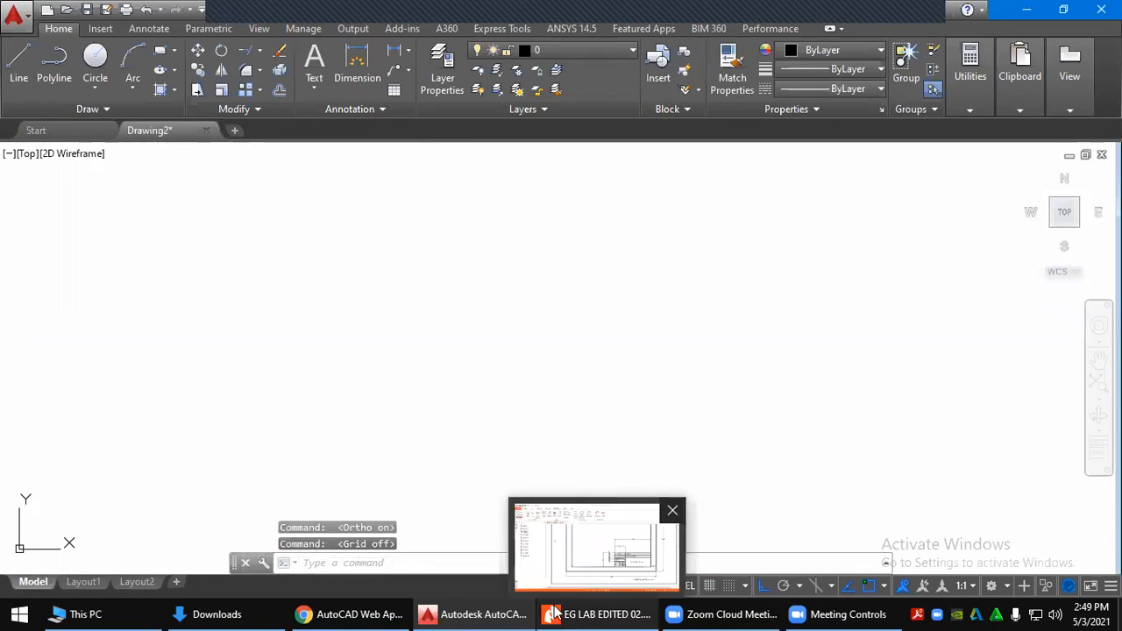
# Back in the browser, download the finished title-block PDF from the 'PDF is ready' notice
pyautogui.click(491, 612)
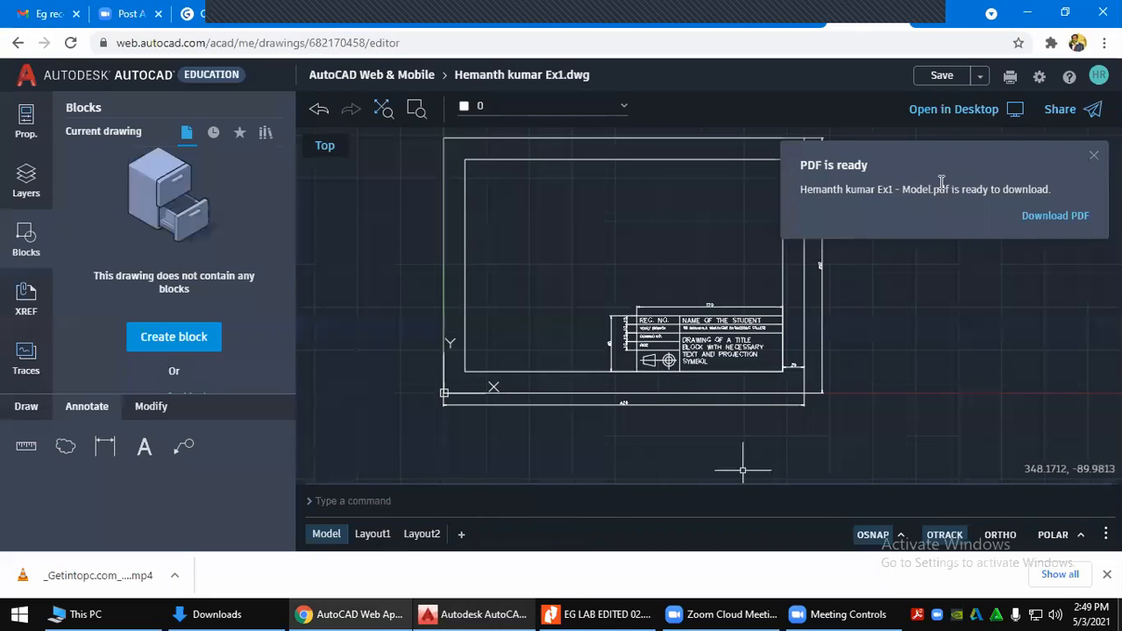
pyautogui.click(1053, 216)
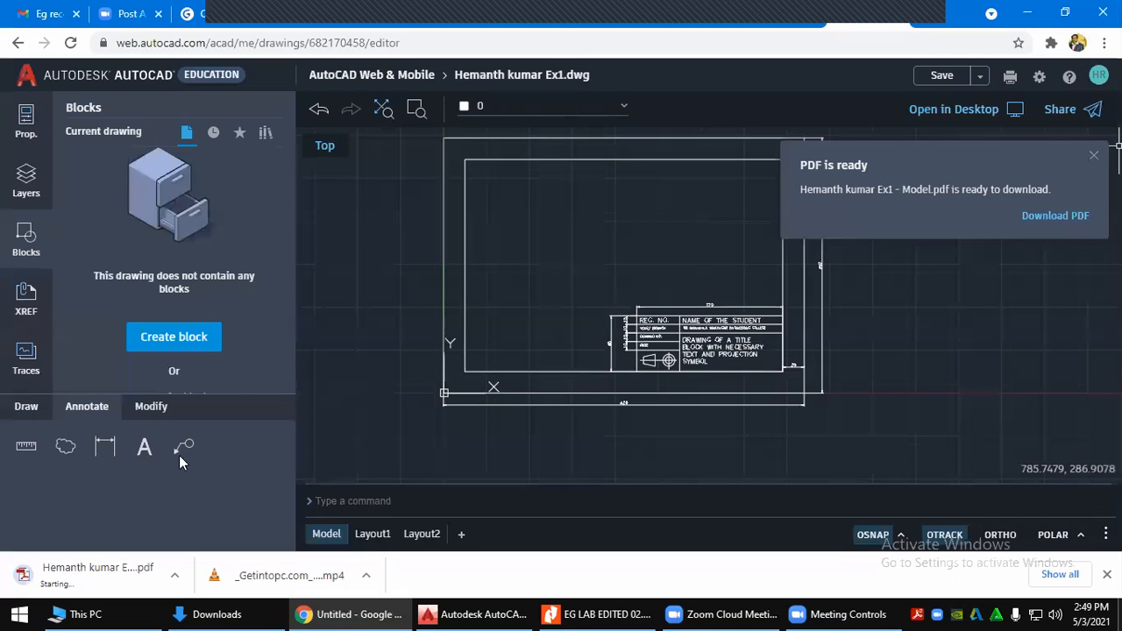
pyautogui.moveTo(146, 613)
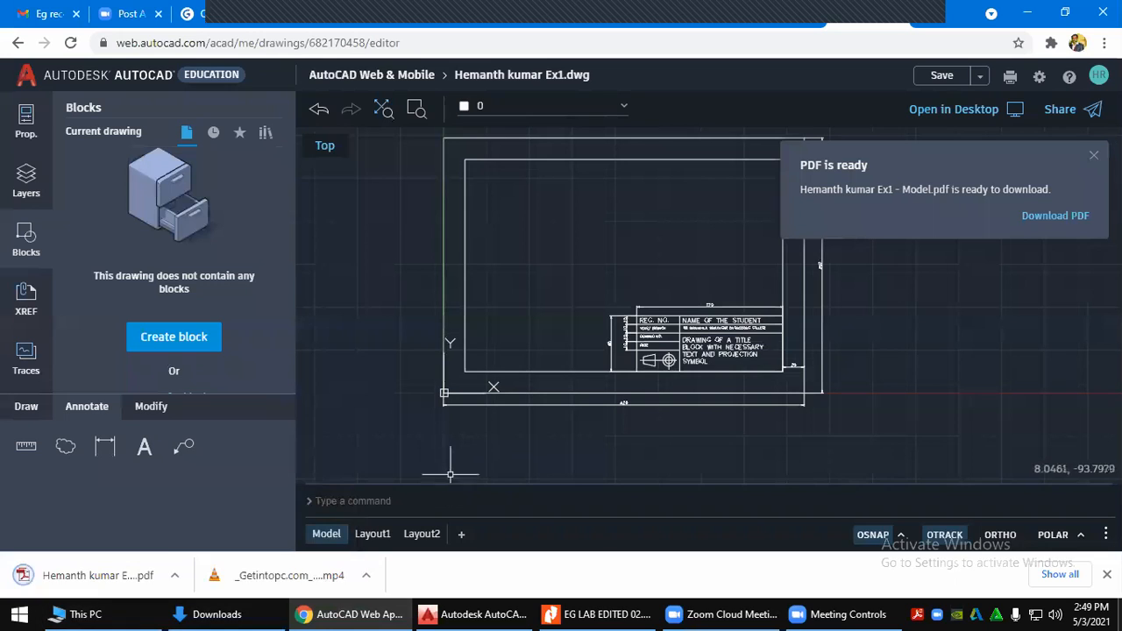
# Open the downloaded Model PDF, scroll through the title-block sheet, then return to AutoCAD Web
pyautogui.click(140, 574)
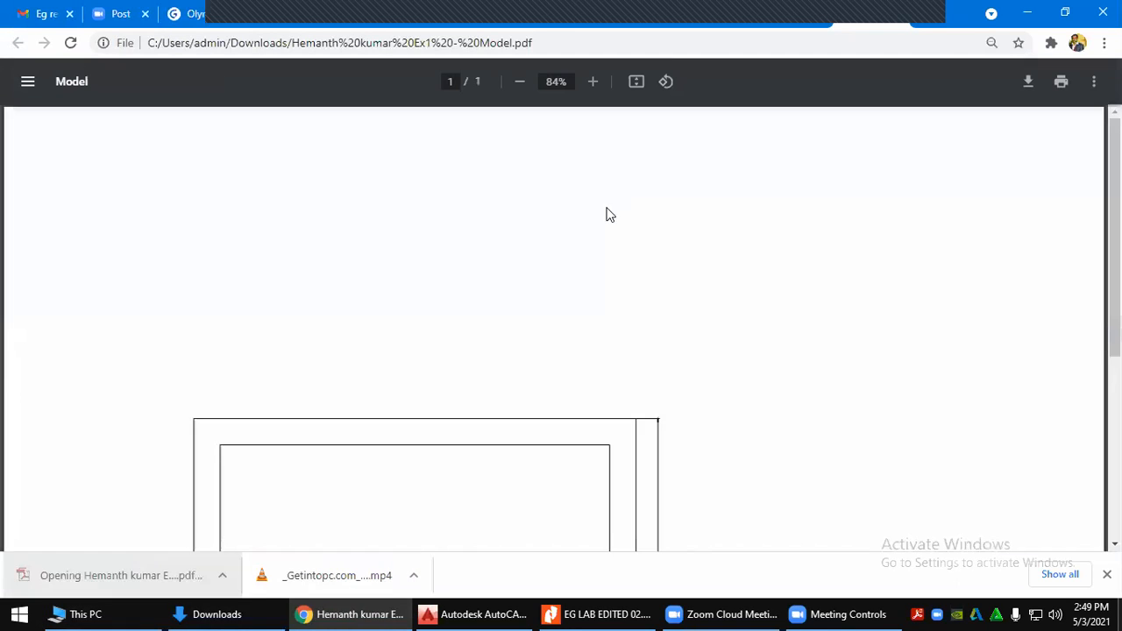
pyautogui.scroll(-5, 626, 308)
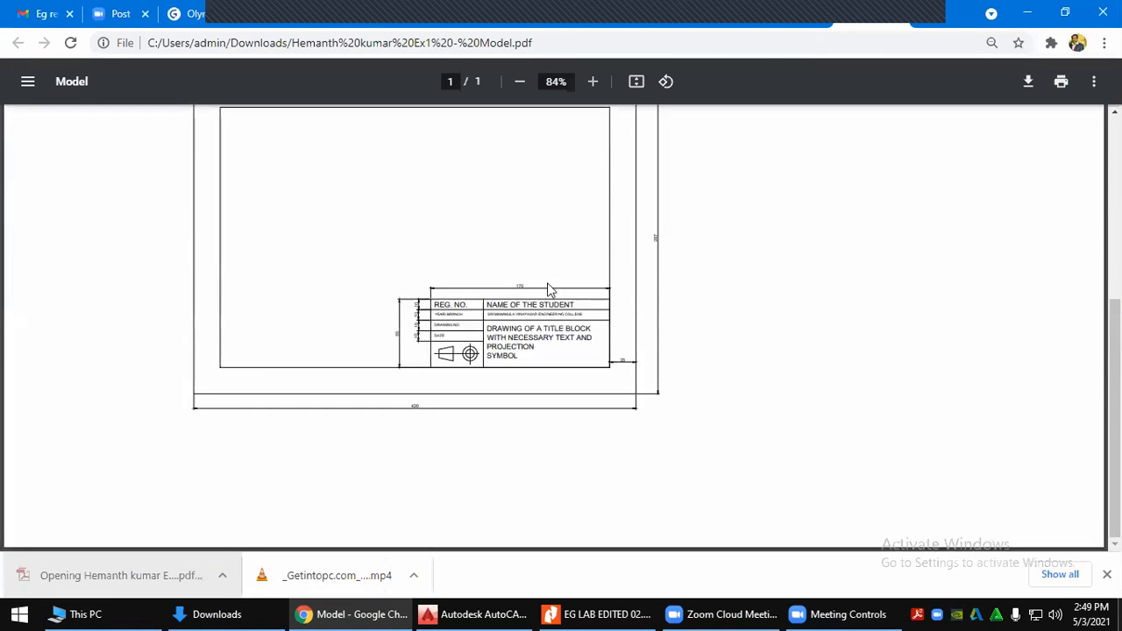
pyautogui.scroll(2, 553, 291)
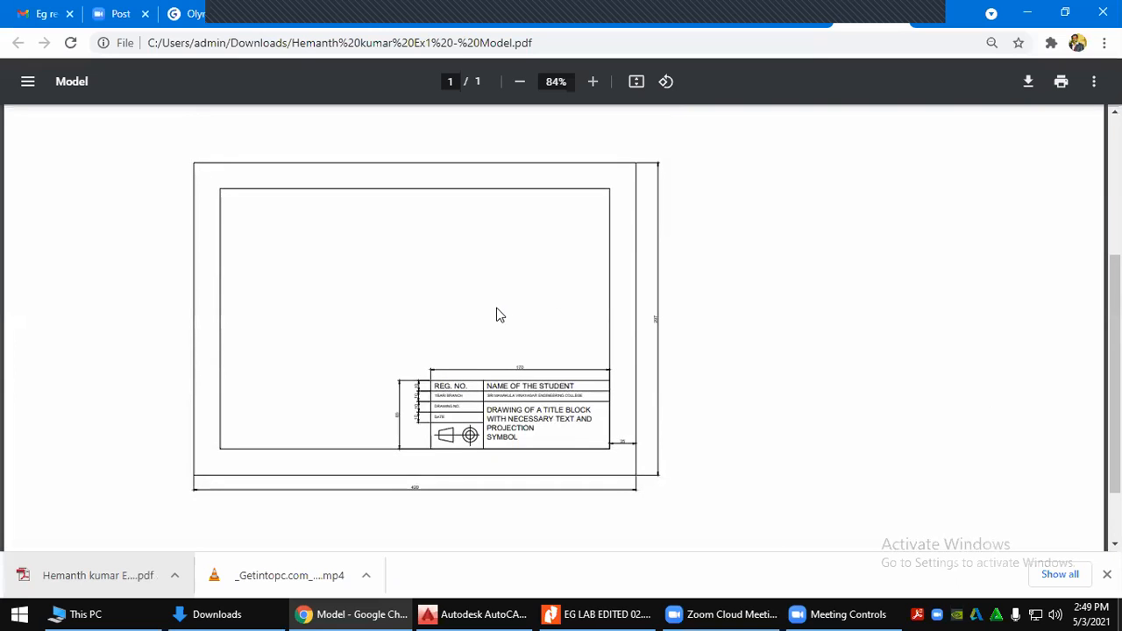
pyautogui.keyDown('ctrl'); pyautogui.scroll(-1, 496, 317); pyautogui.keyUp('ctrl')
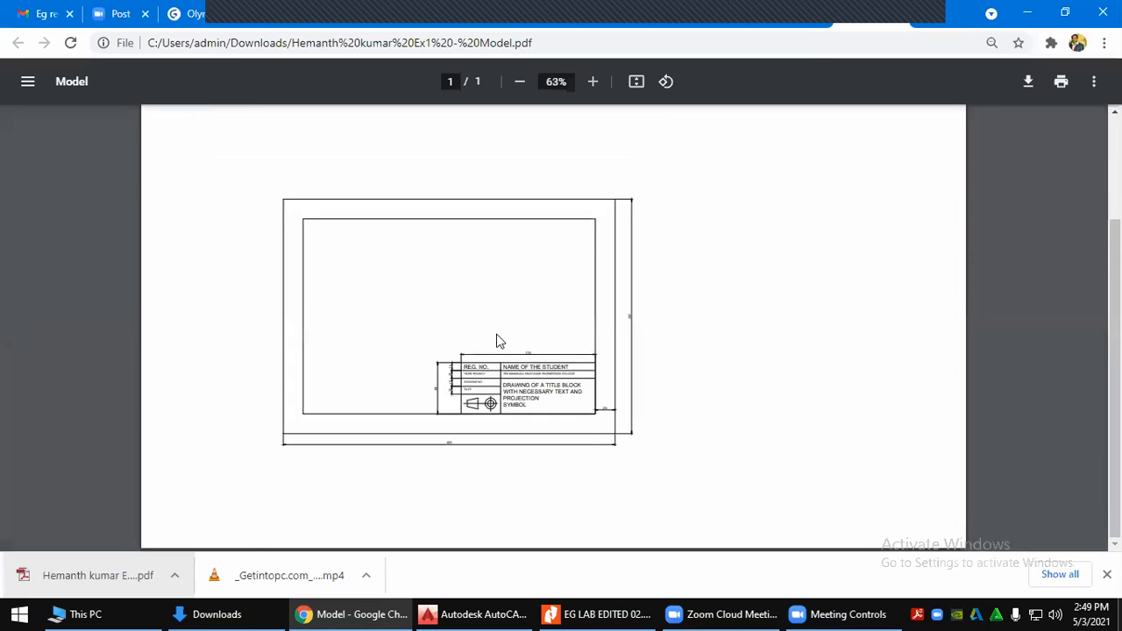
pyautogui.keyDown('ctrl'); pyautogui.scroll(-2, 496, 327); pyautogui.keyUp('ctrl')
pyautogui.keyDown('ctrl'); pyautogui.scroll(-1, 496, 345); pyautogui.keyUp('ctrl')
pyautogui.keyDown('ctrl'); pyautogui.scroll(2, 493, 279); pyautogui.keyUp('ctrl')
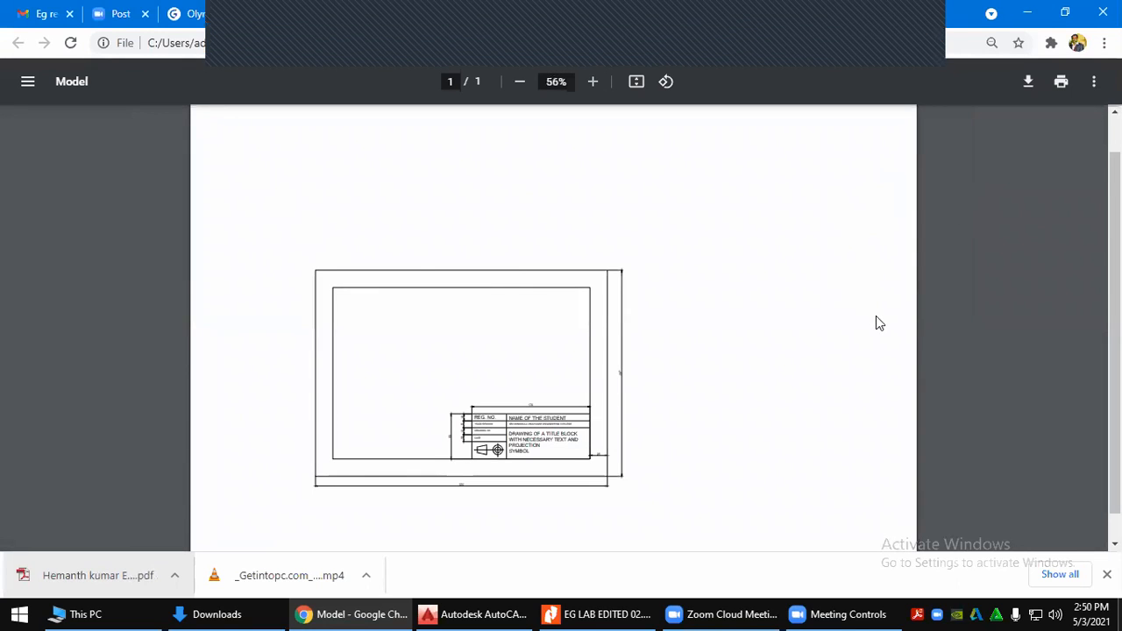
pyautogui.scroll(-1, 903, 342)
pyautogui.scroll(2, 894, 342)
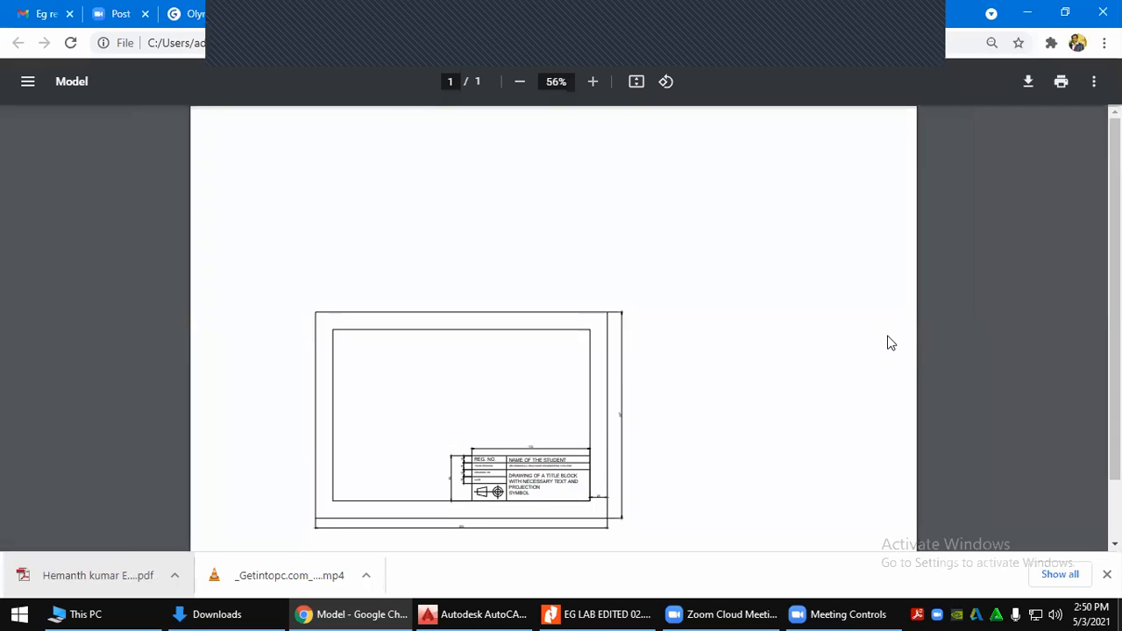
pyautogui.click(779, 14)
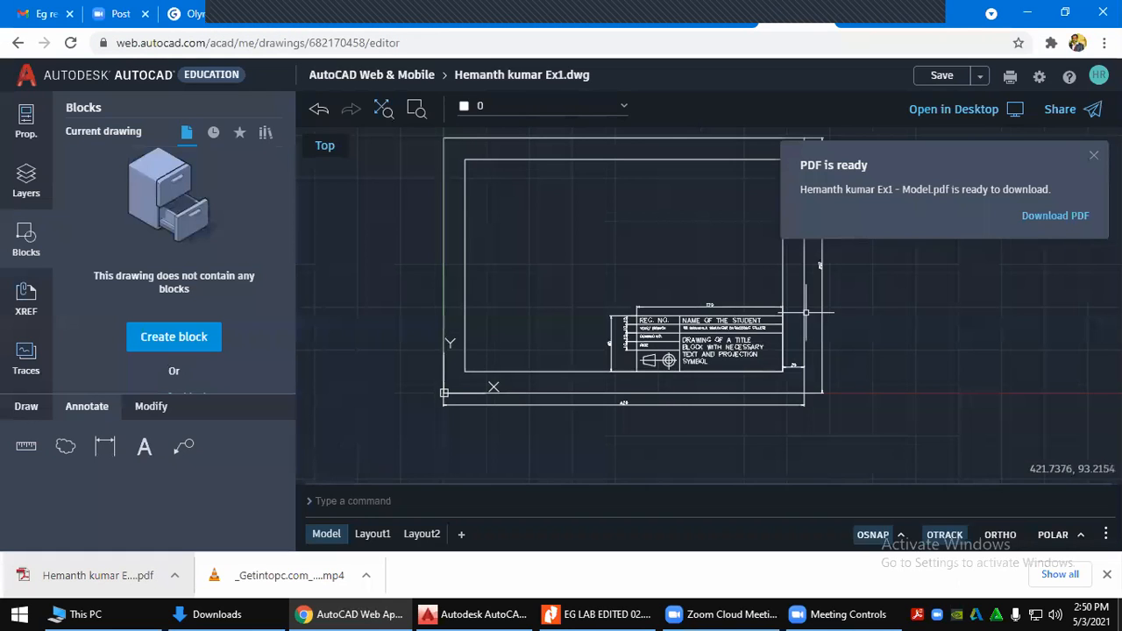
pyautogui.click(1039, 226)
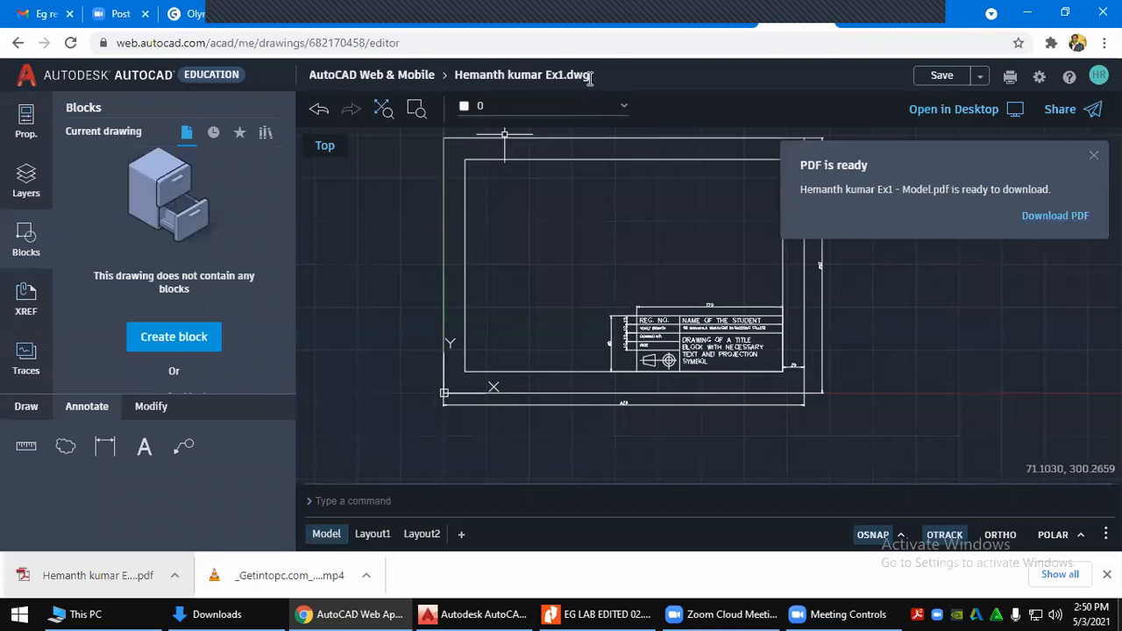
# Plot the drawing to PDF on ISO A4 (210 x 297 mm) paper with monochrome.ctb
pyautogui.click(1039, 78)
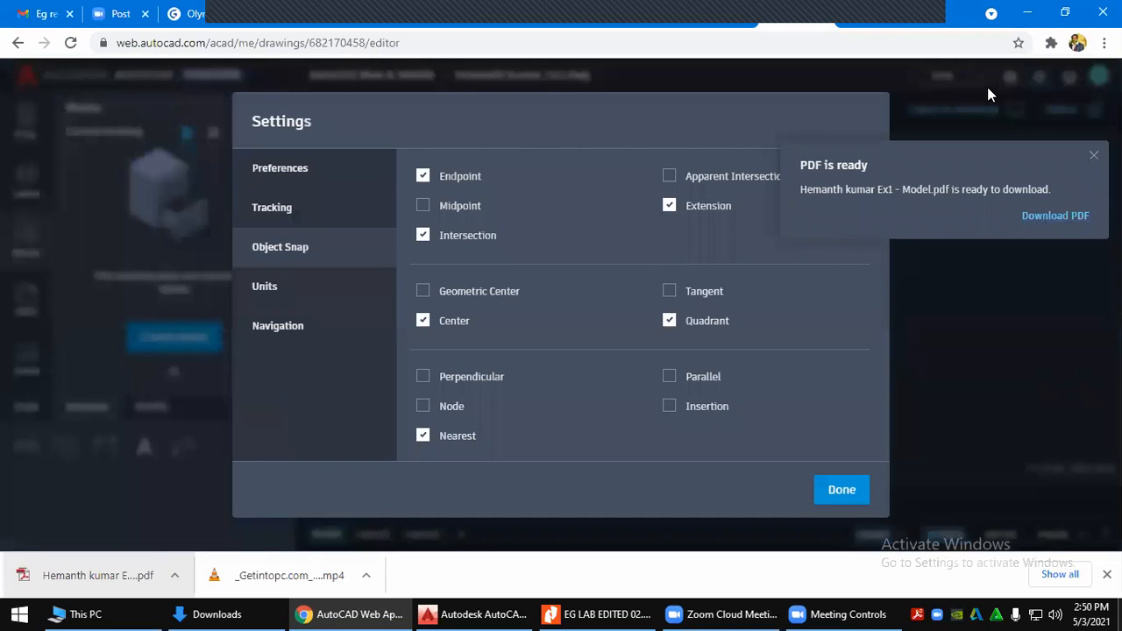
pyautogui.click(842, 489)
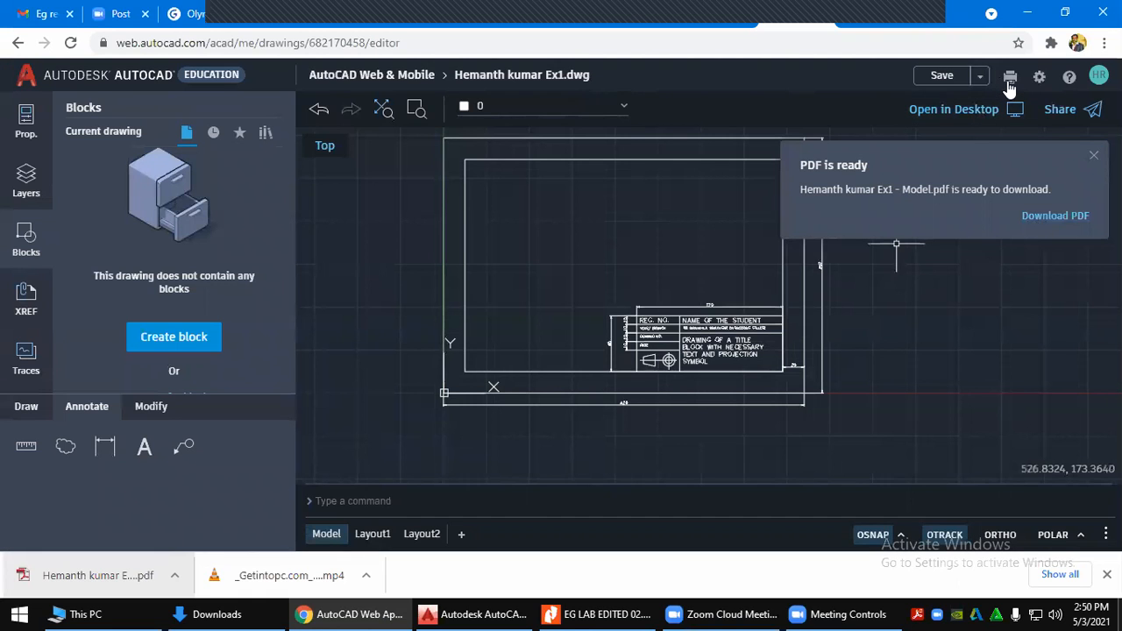
pyautogui.click(1011, 79)
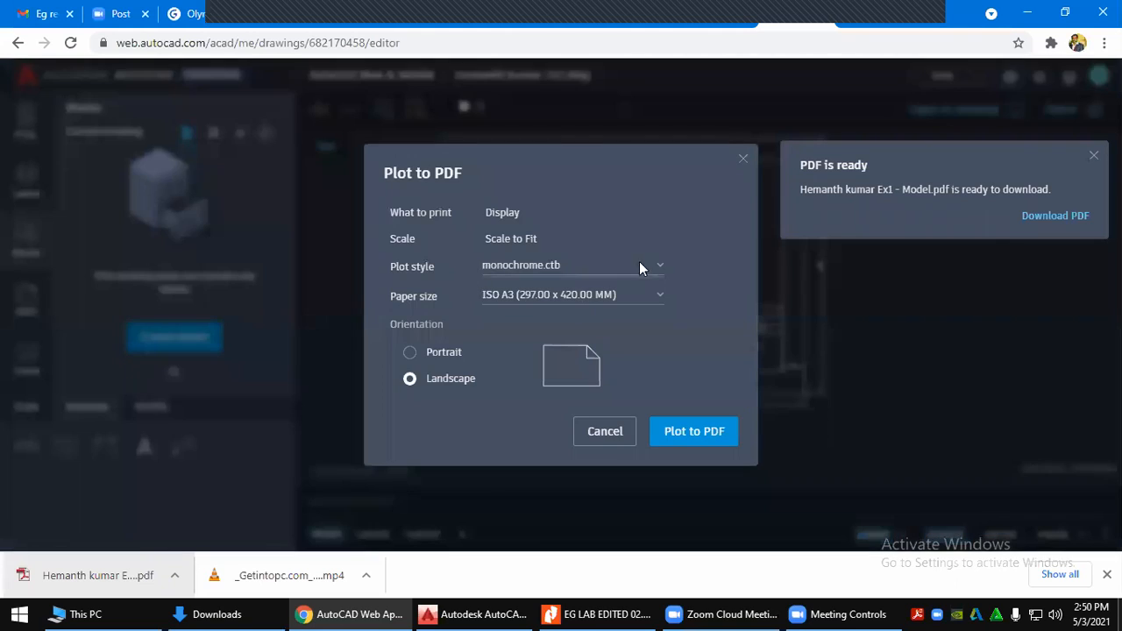
pyautogui.click(583, 270)
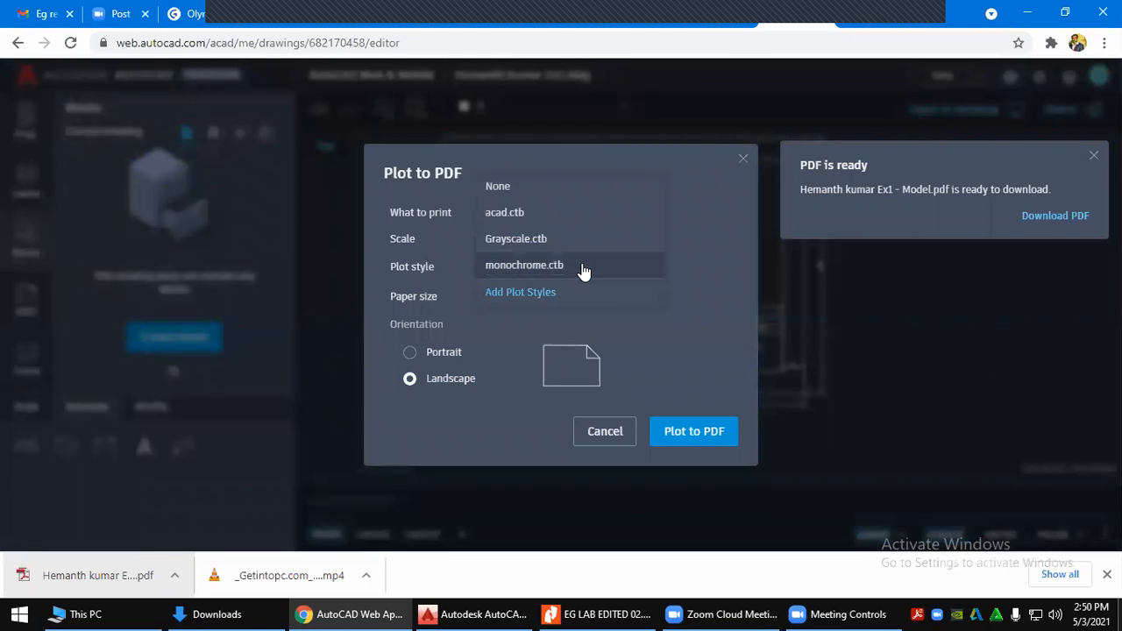
pyautogui.click(548, 270)
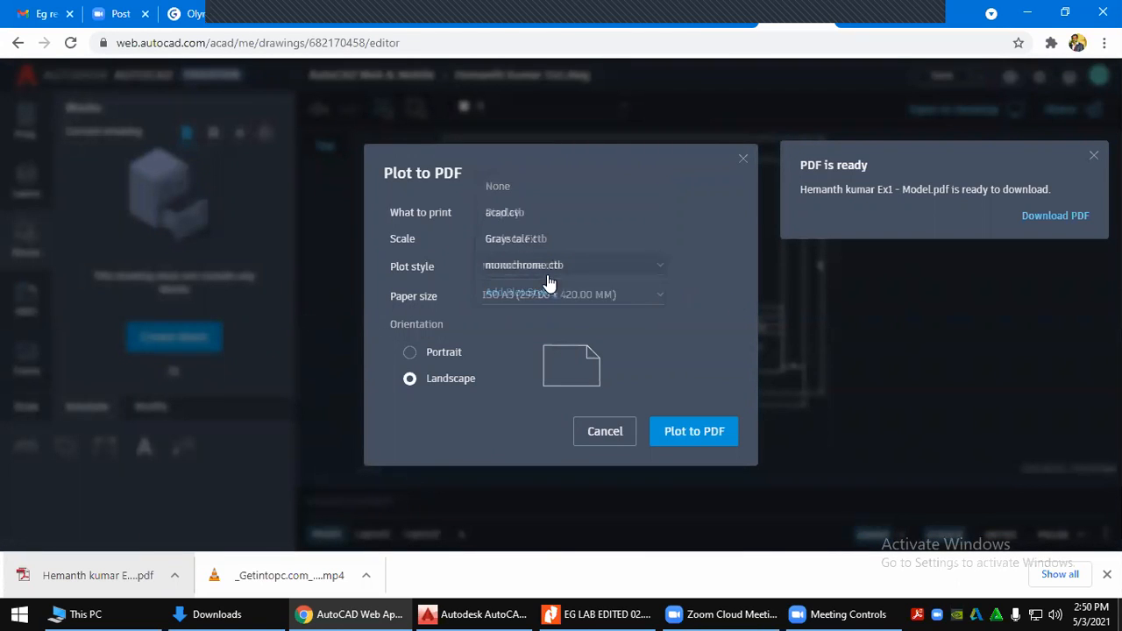
pyautogui.click(640, 298)
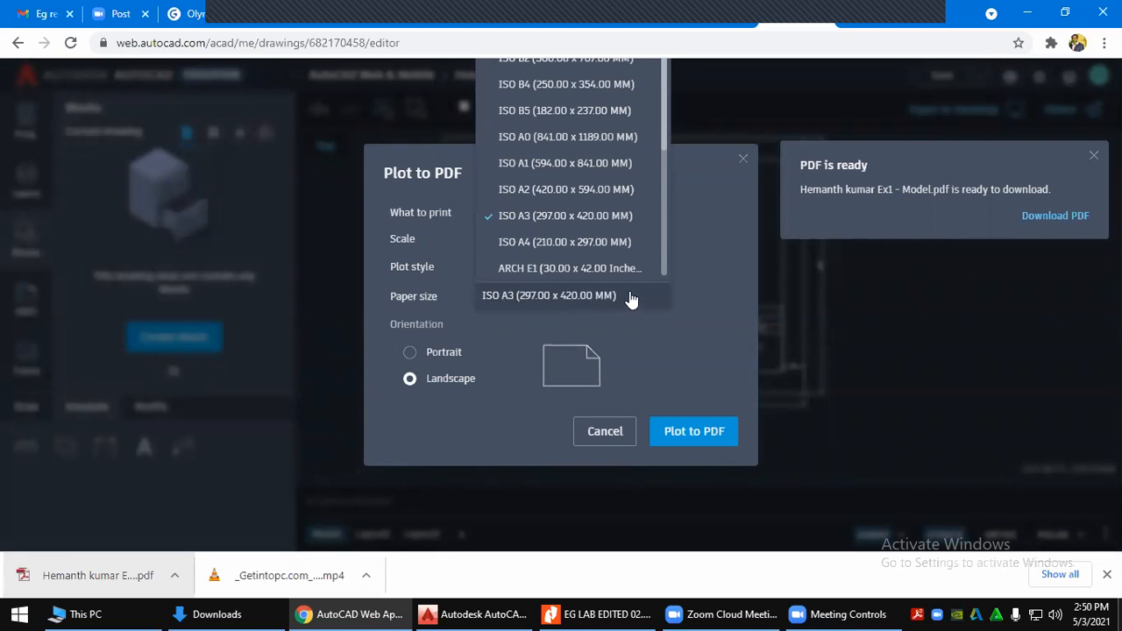
pyautogui.click(596, 243)
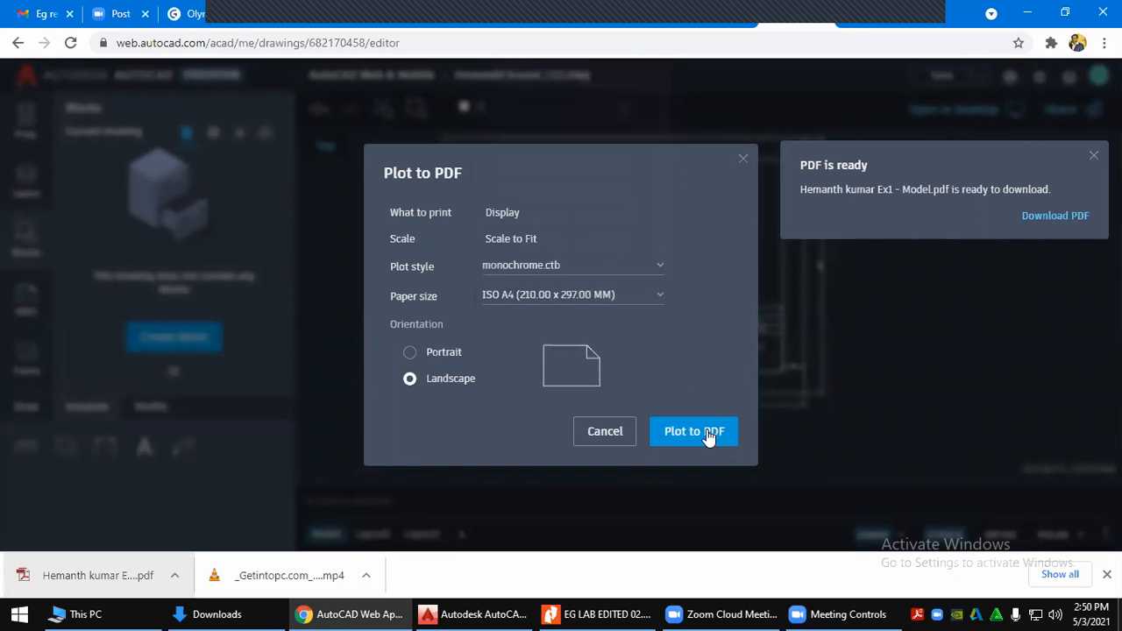
pyautogui.click(693, 432)
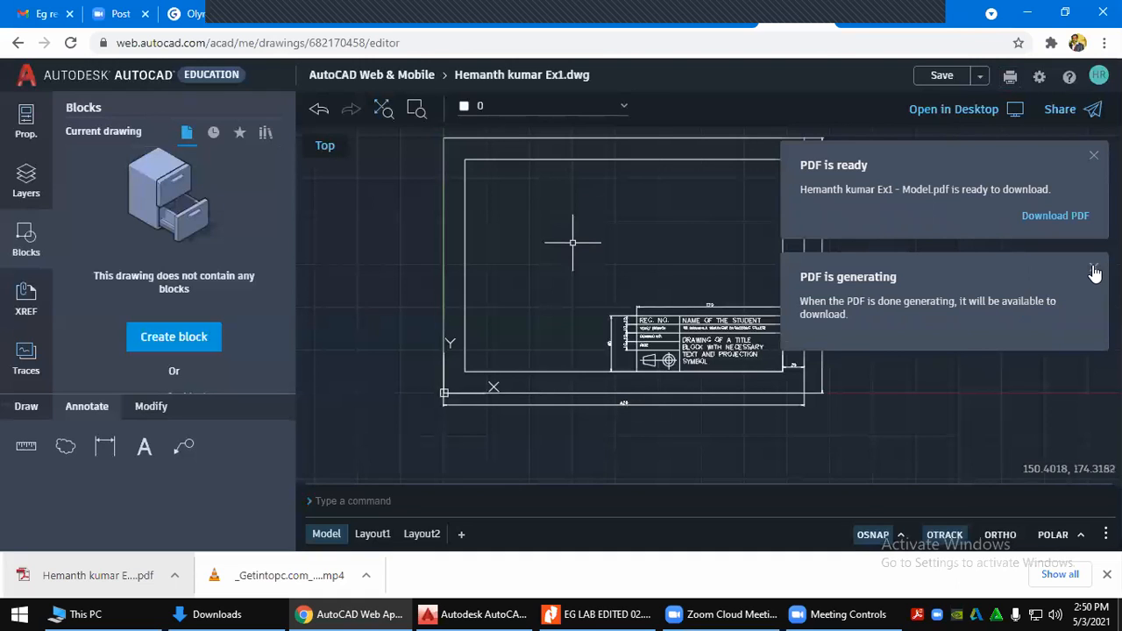
# Dismiss the earlier PDF-ready notice and bring the browser with the web drawing back to front
pyautogui.click(1093, 155)
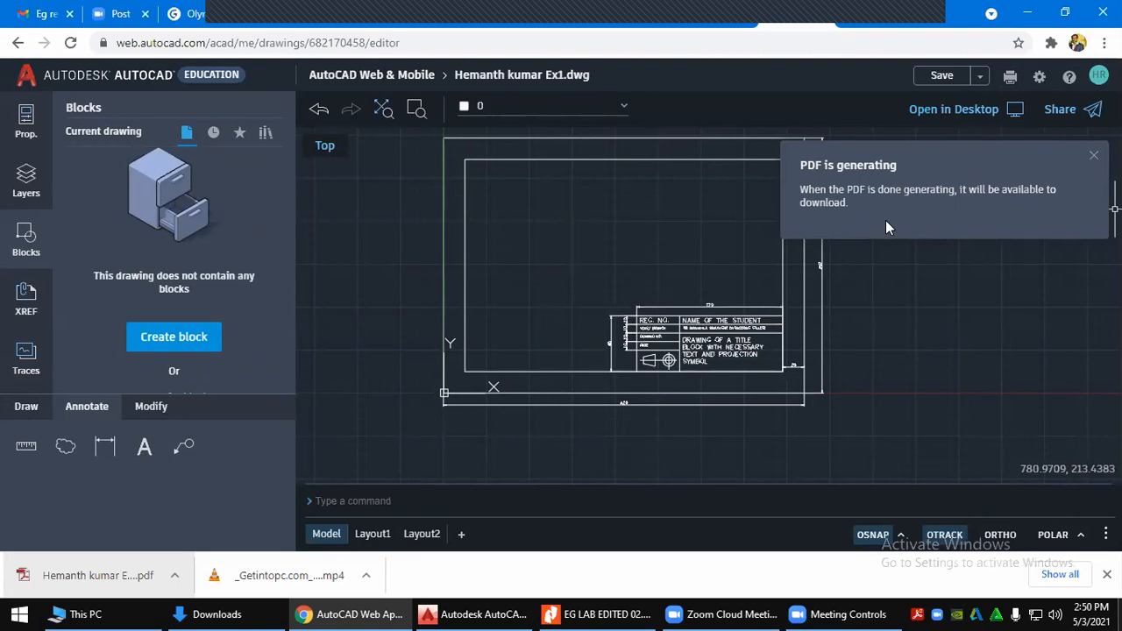
pyautogui.click(576, 612)
pyautogui.click(576, 611)
pyautogui.click(383, 612)
pyautogui.click(383, 612)
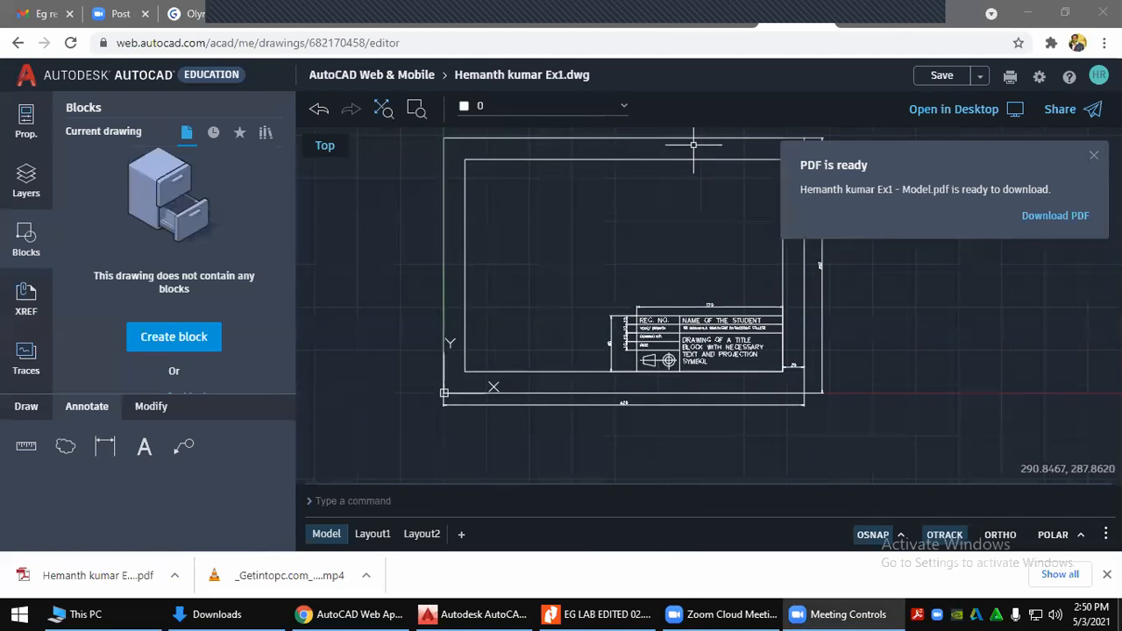
# Download the A4 PDF as Model (1).pdf, open it for review, and return to the drawing
pyautogui.click(1058, 216)
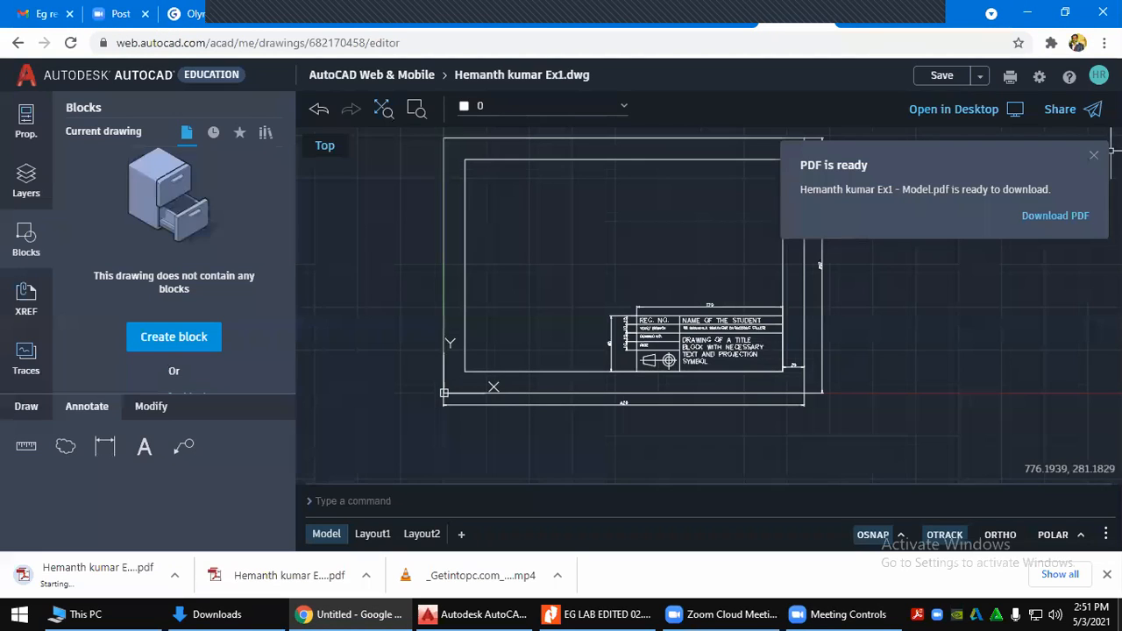
pyautogui.click(109, 581)
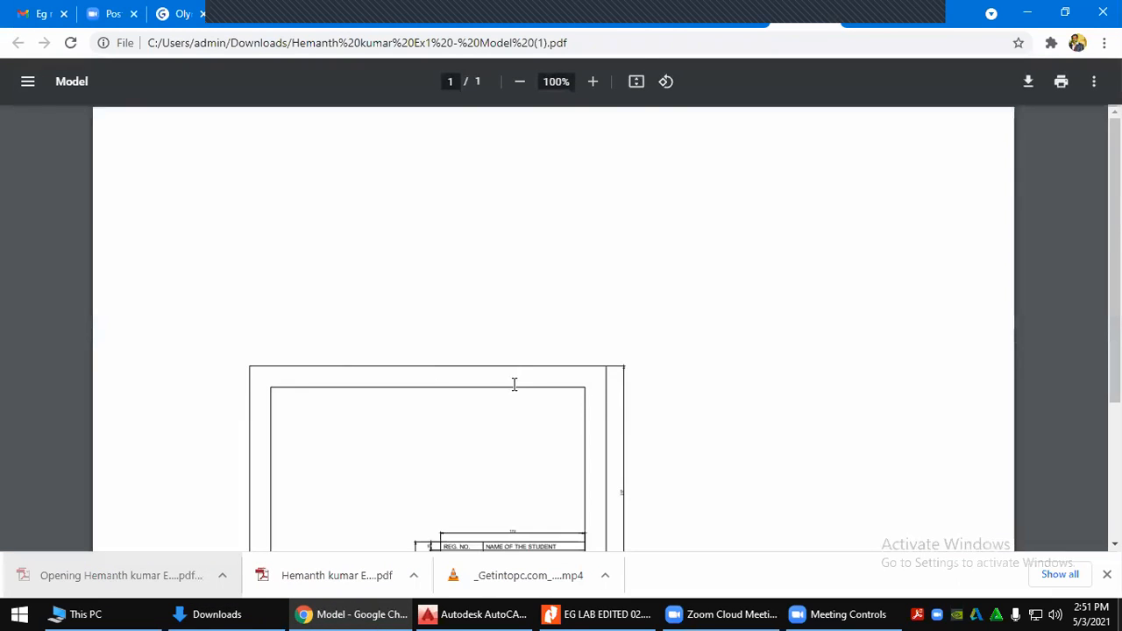
pyautogui.click(827, 16)
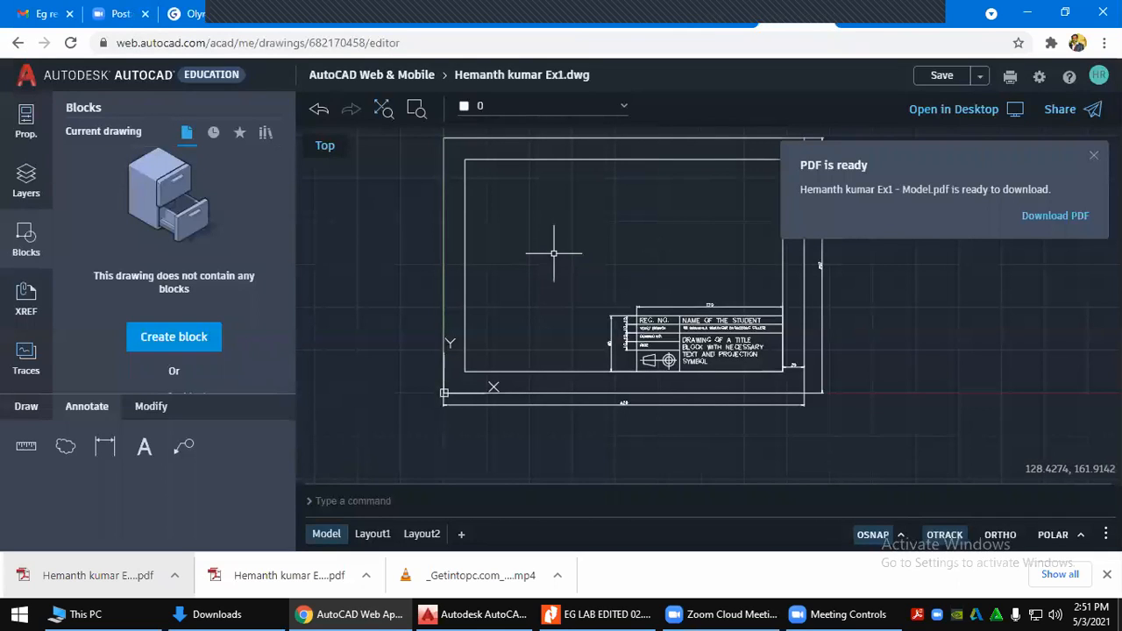
# Save the drawing under the Ex1 file name as a copy, since that name already exists
pyautogui.click(978, 76)
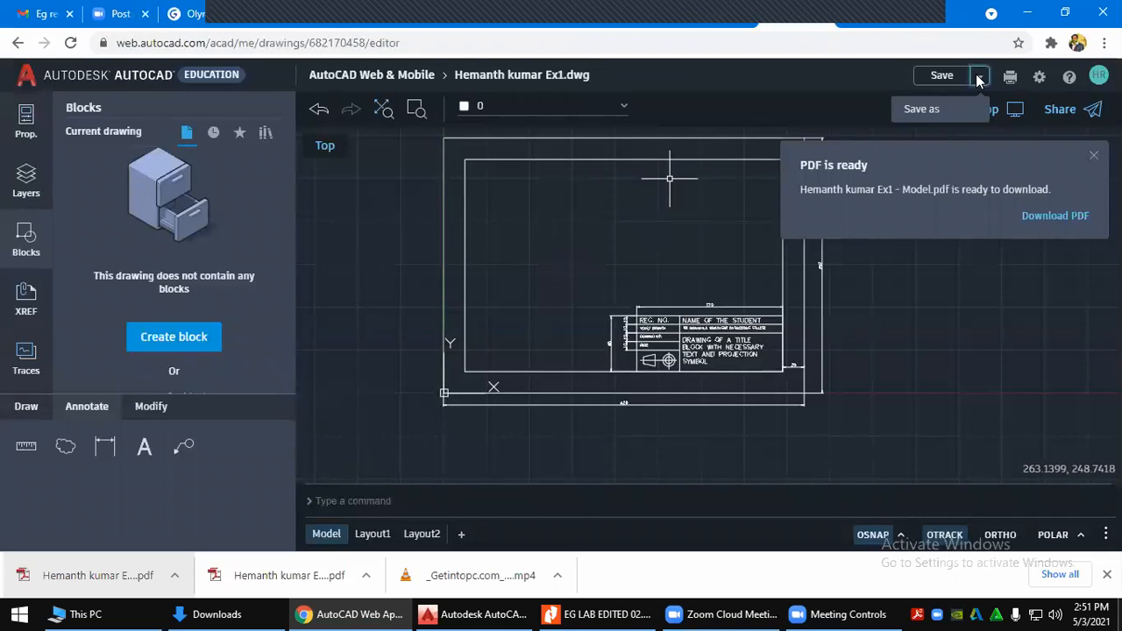
pyautogui.click(922, 110)
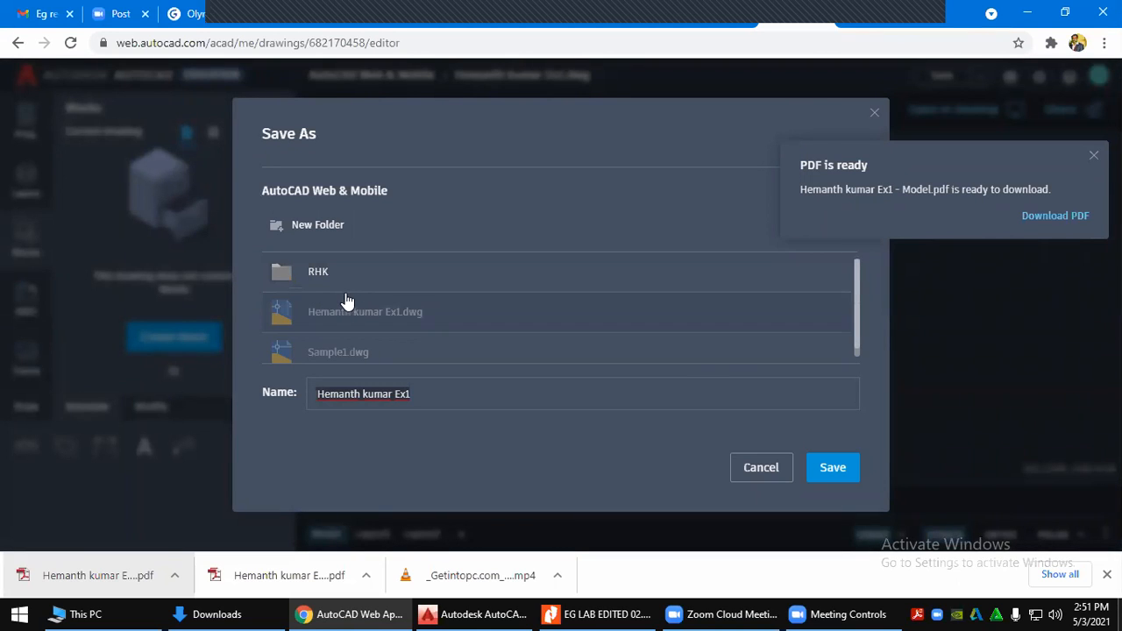
pyautogui.click(831, 471)
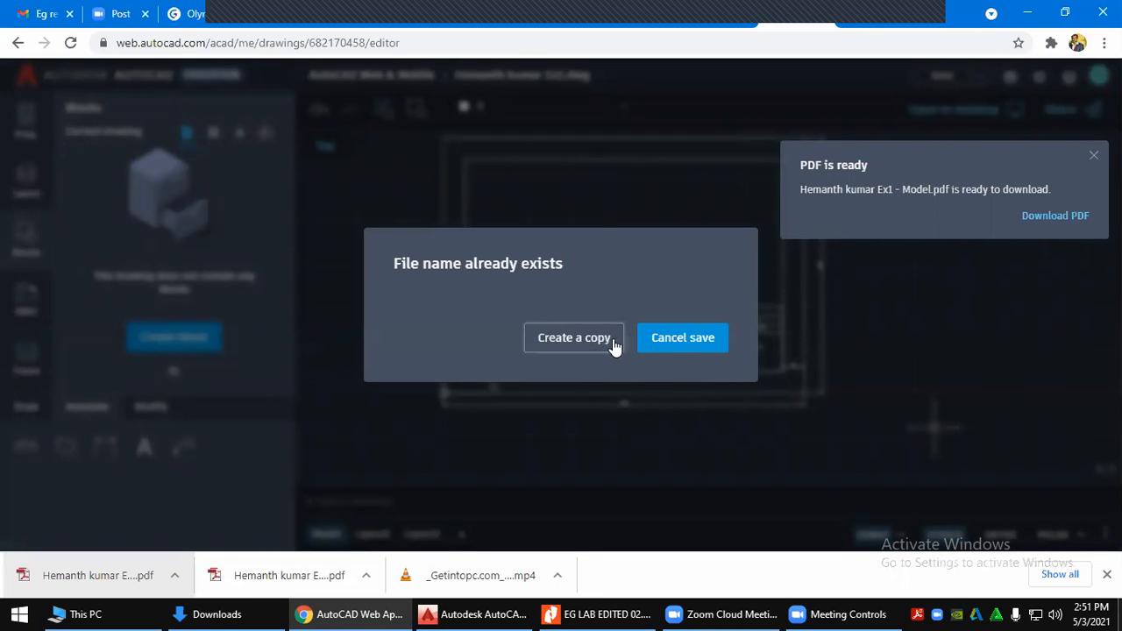
pyautogui.click(663, 346)
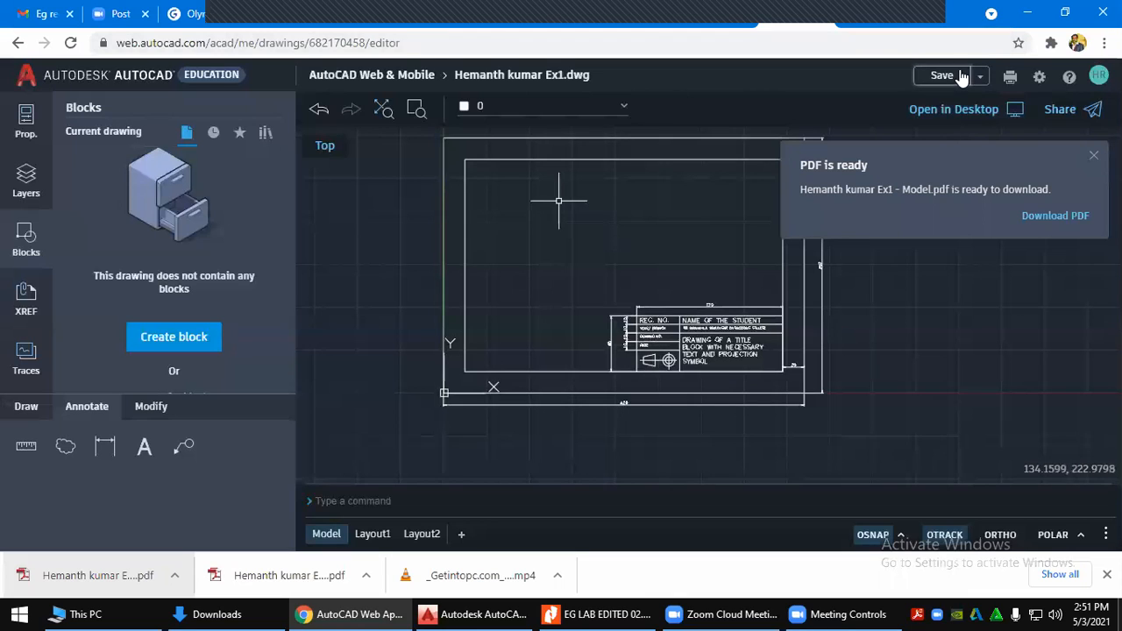
# Save the drawing, then close it to the file list, discarding any remaining changes
pyautogui.hotkey('ctrl', 's')
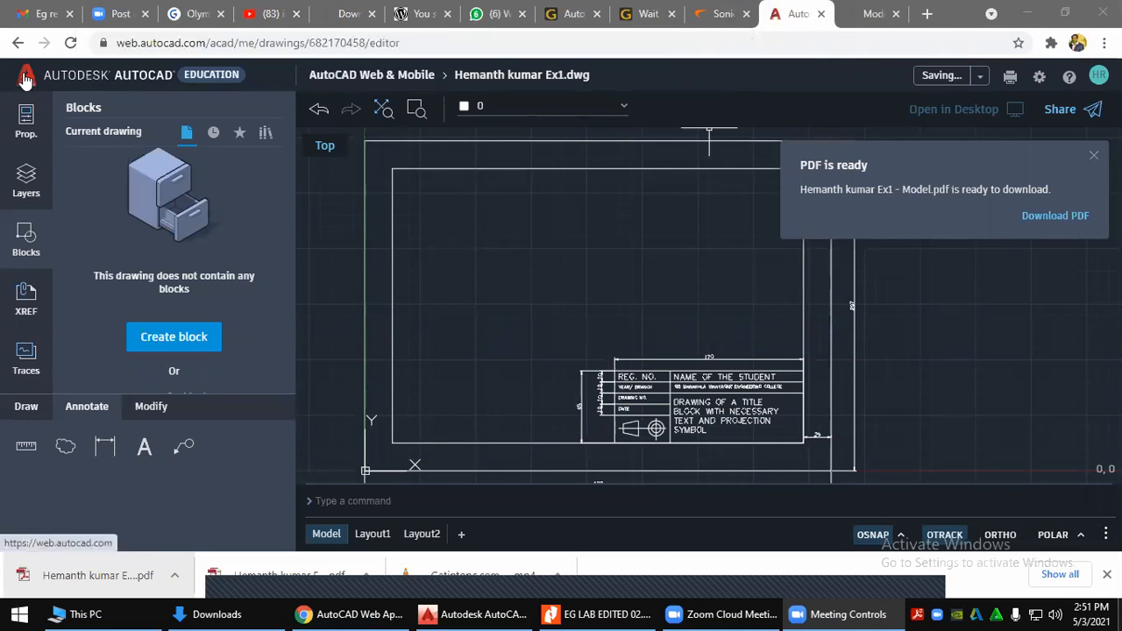
pyautogui.click(366, 77)
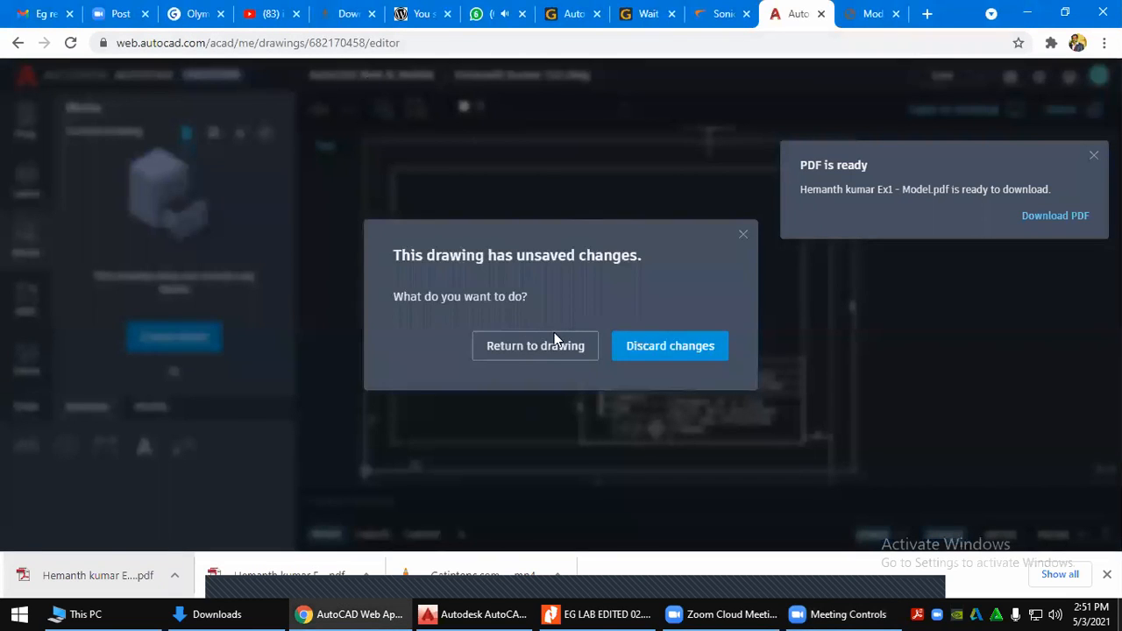
pyautogui.click(741, 236)
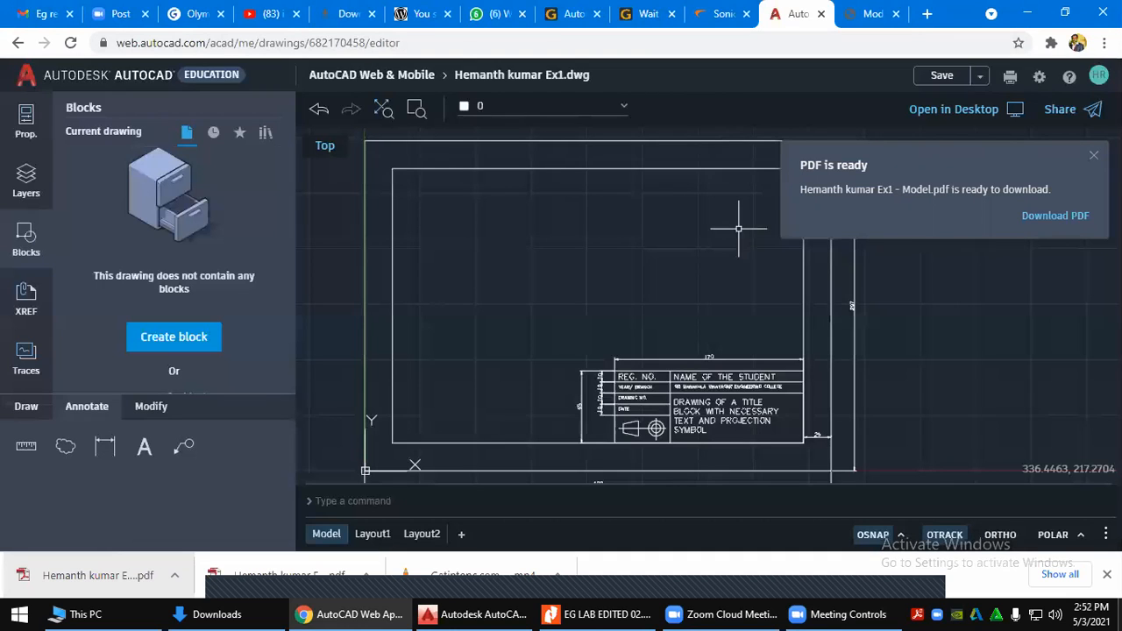
pyautogui.click(942, 77)
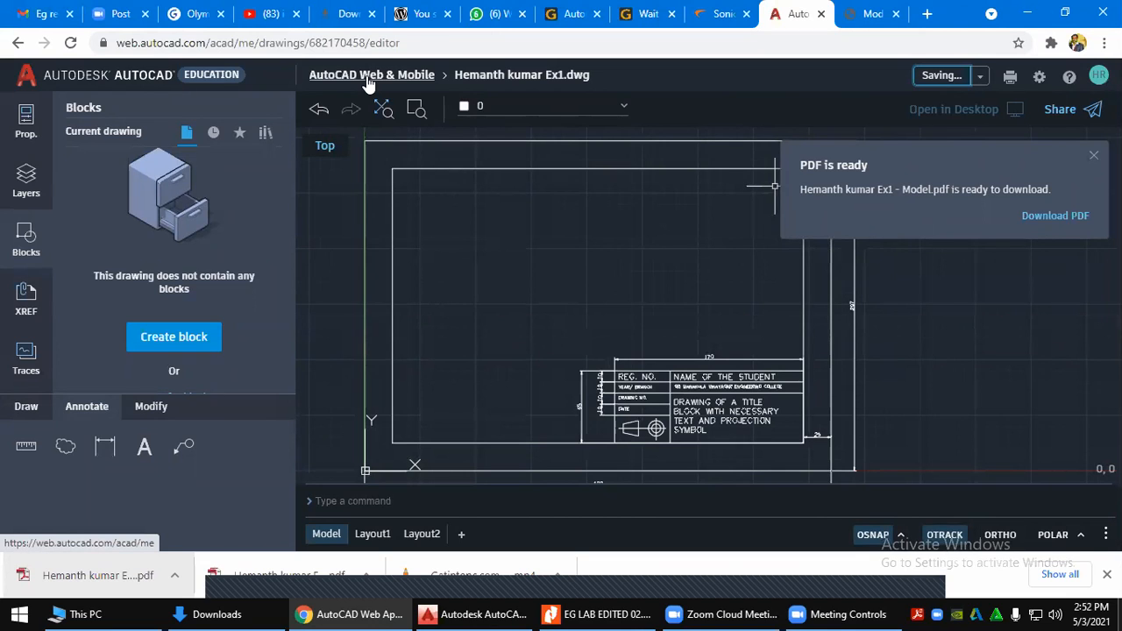
pyautogui.click(369, 77)
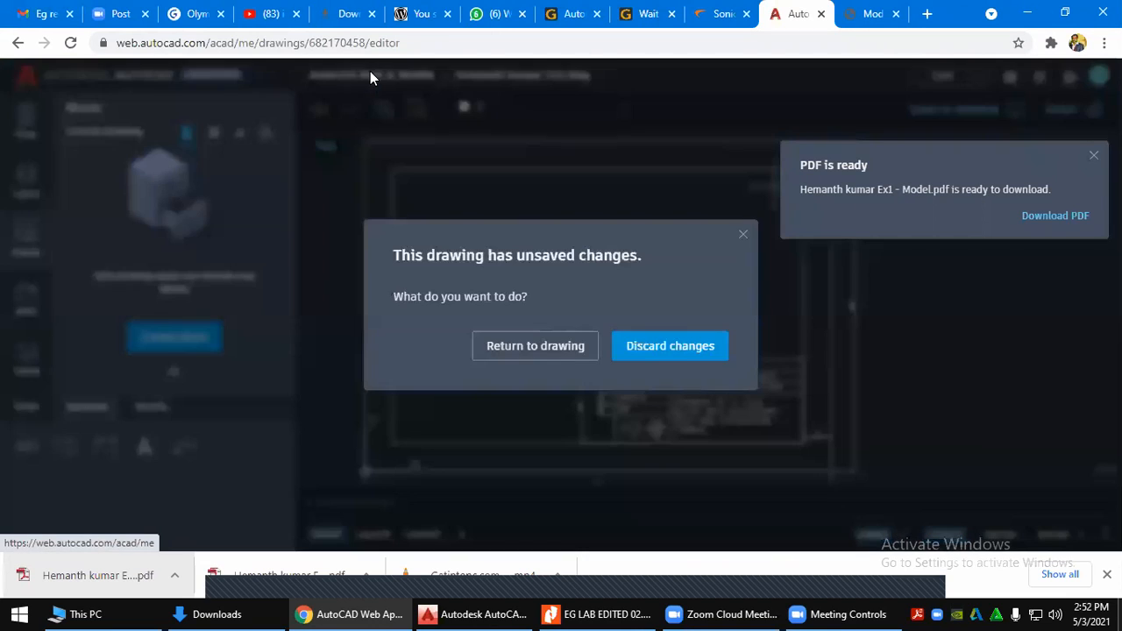
pyautogui.click(577, 347)
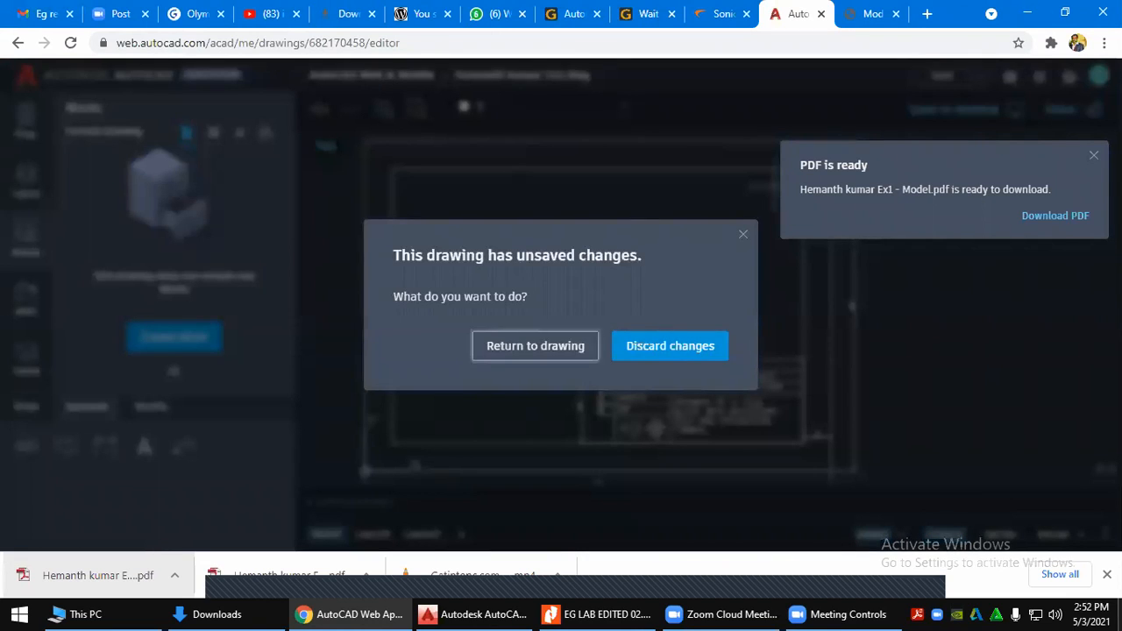
pyautogui.click(390, 77)
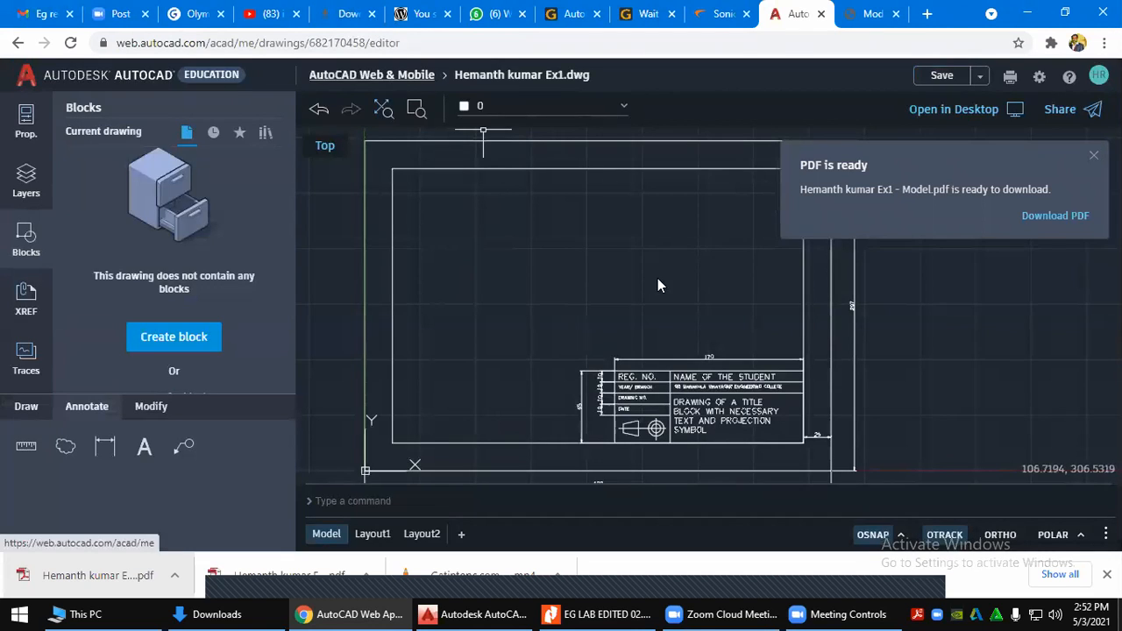
pyautogui.click(665, 358)
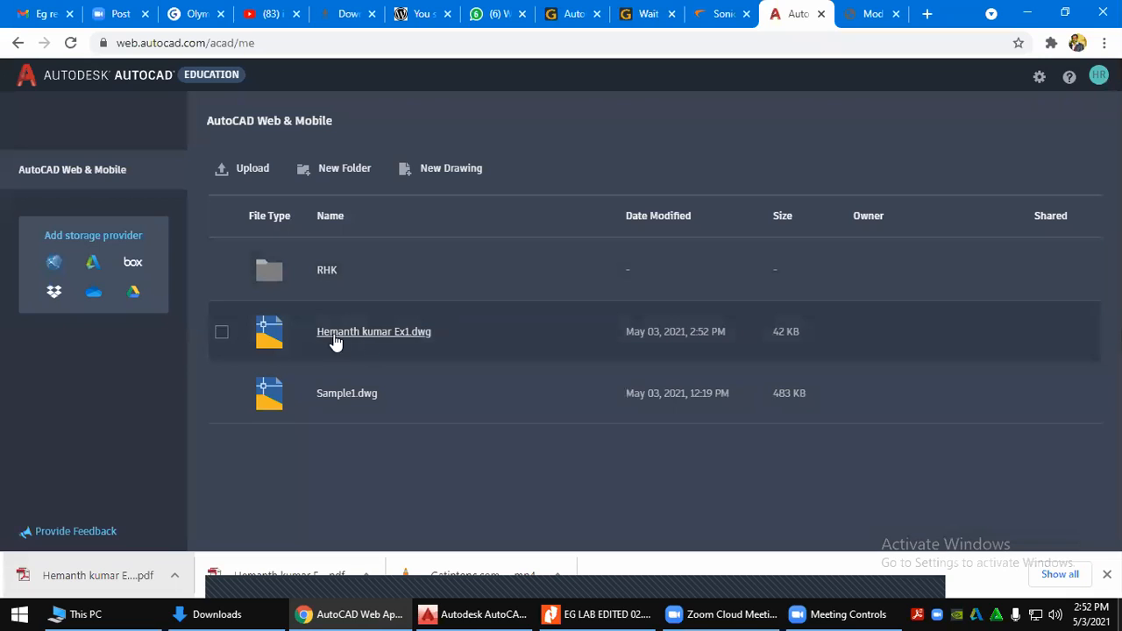
# Download the Ex1 .dwg file and open it with the desktop AutoCAD application
pyautogui.click(221, 333)
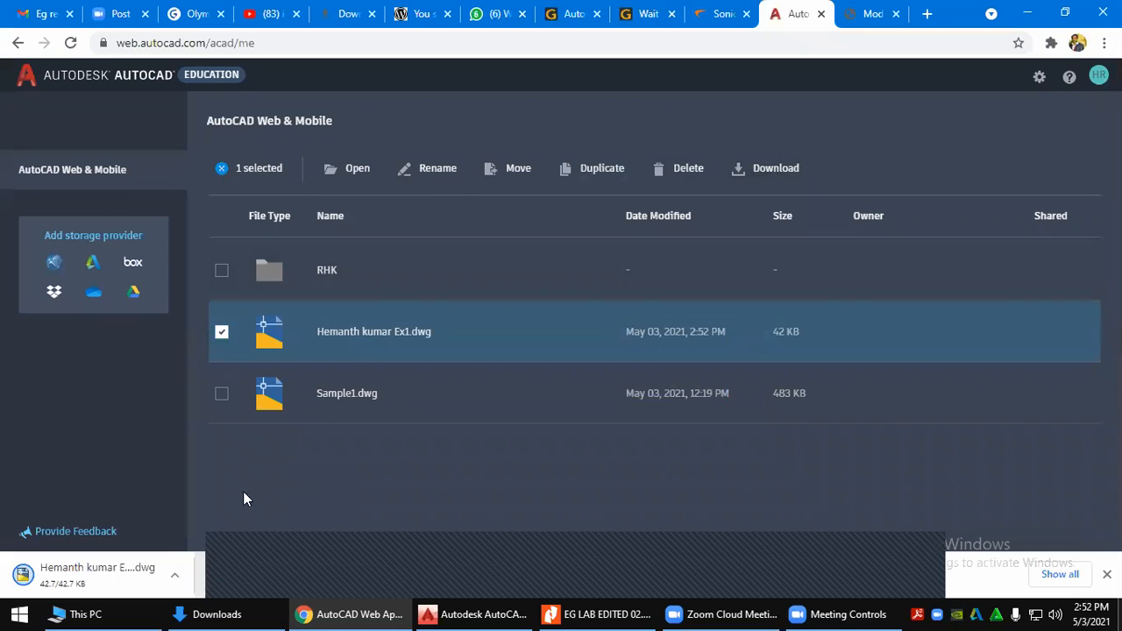
pyautogui.click(101, 571)
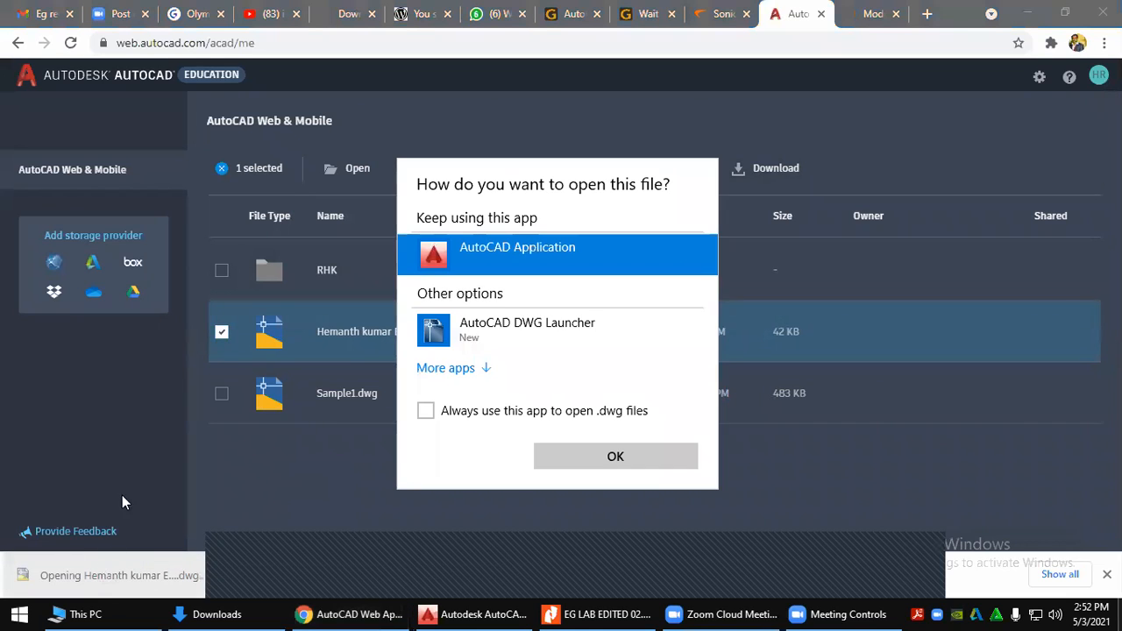
pyautogui.click(616, 456)
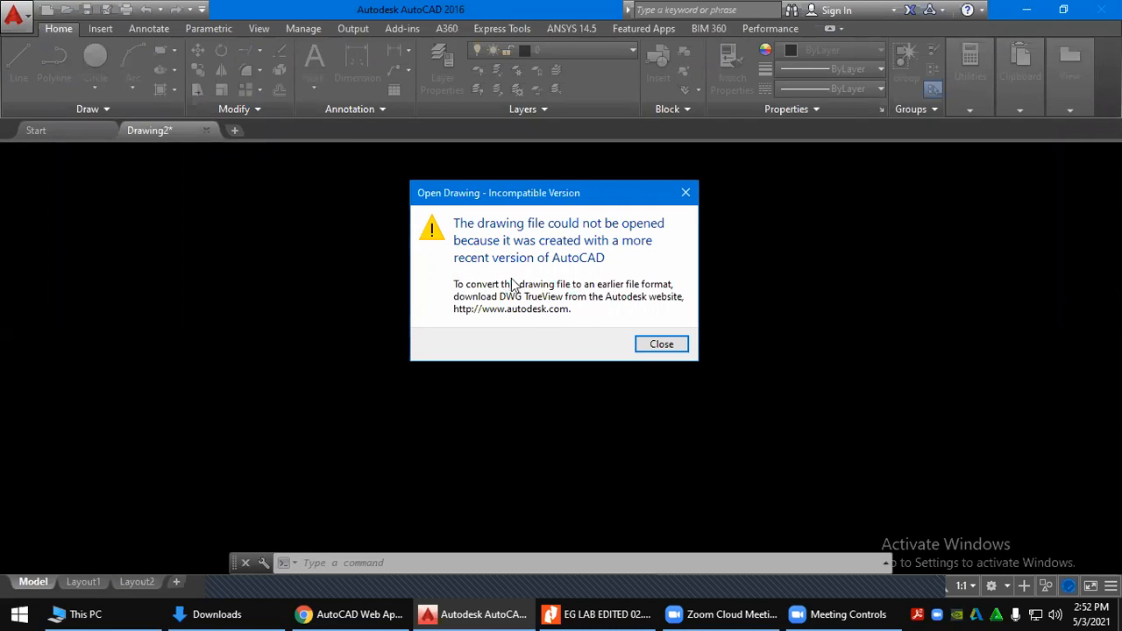
# Close the Incompatible Version error and the Select File dialog, then minimize desktop AutoCAD
pyautogui.click(661, 345)
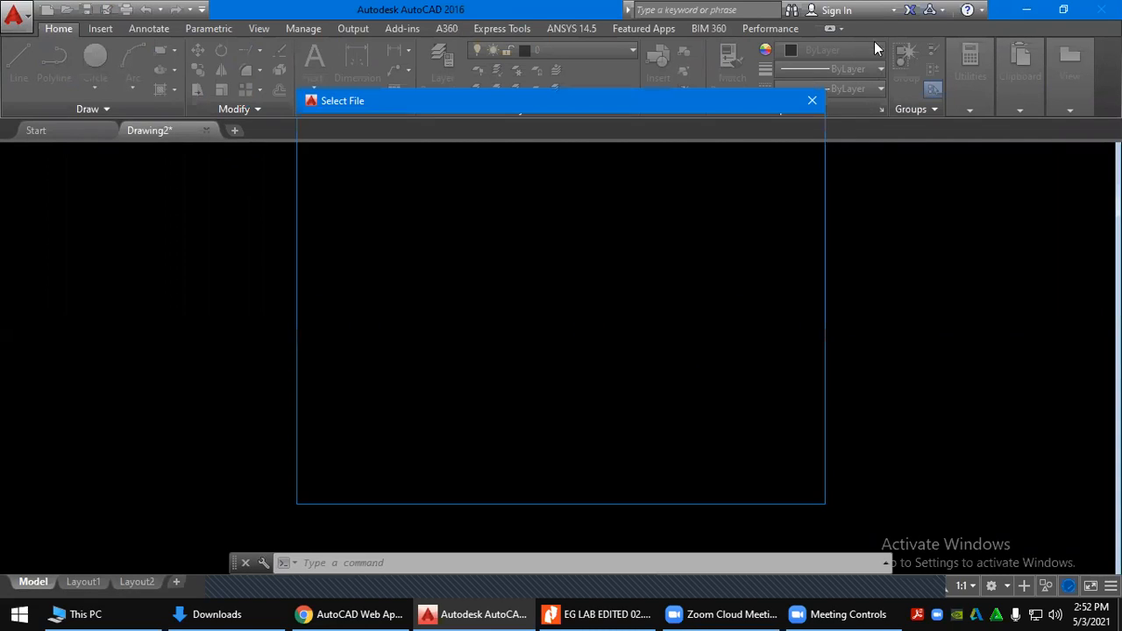
pyautogui.click(812, 100)
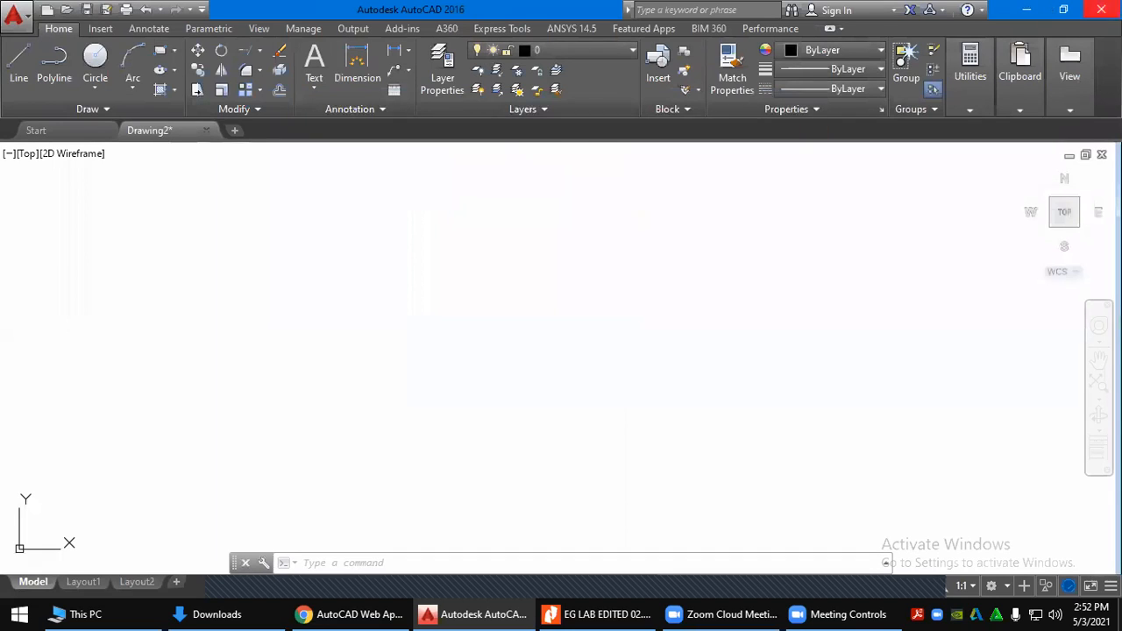
pyautogui.click(1031, 11)
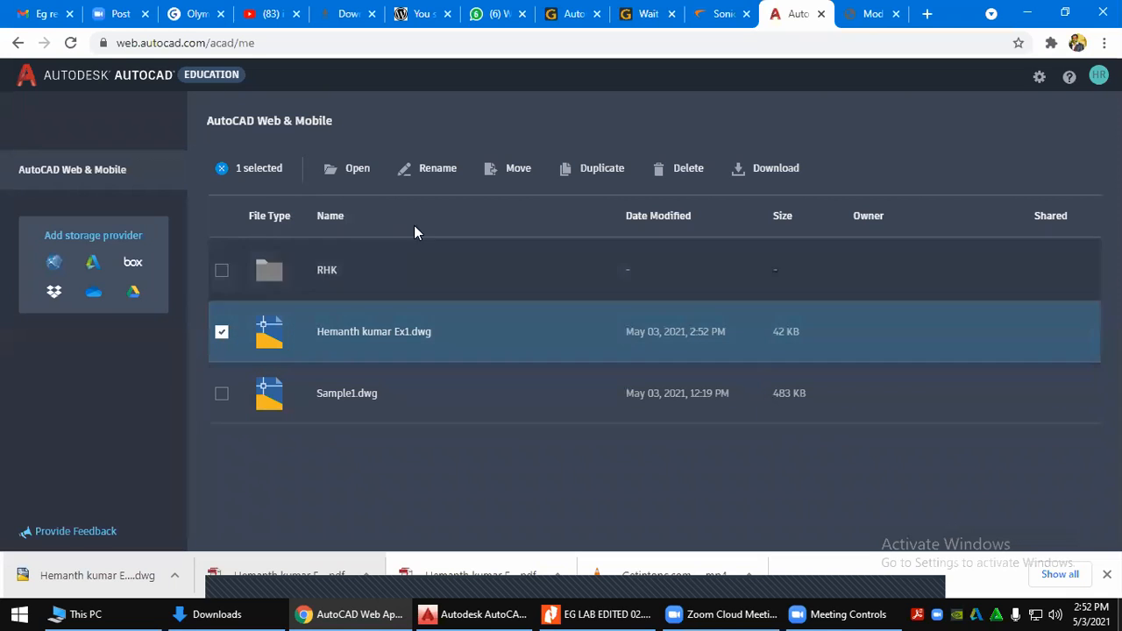
# Reopen the Ex1 drawing, check the save menu without saving, then return to the file list and minimize Chrome
pyautogui.click(383, 333)
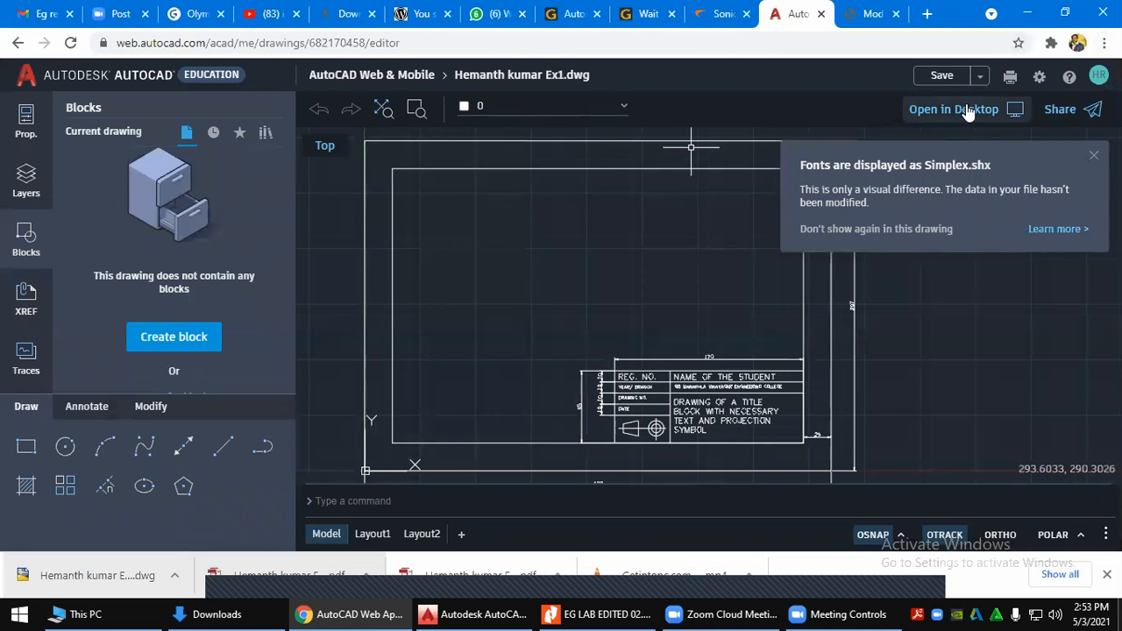
pyautogui.click(980, 76)
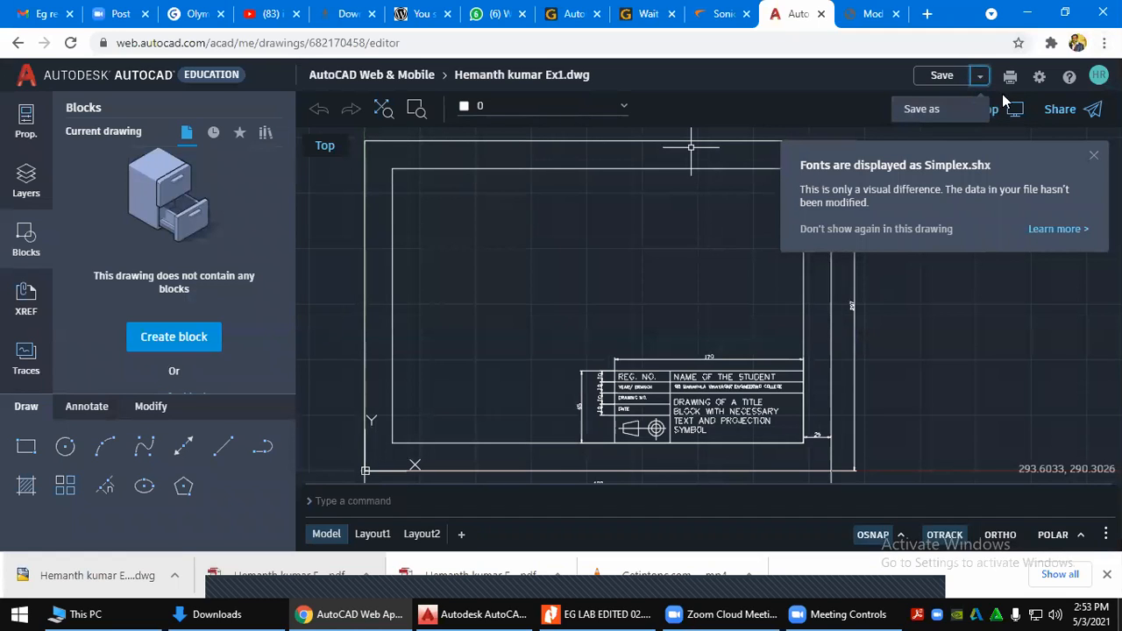
pyautogui.click(1040, 79)
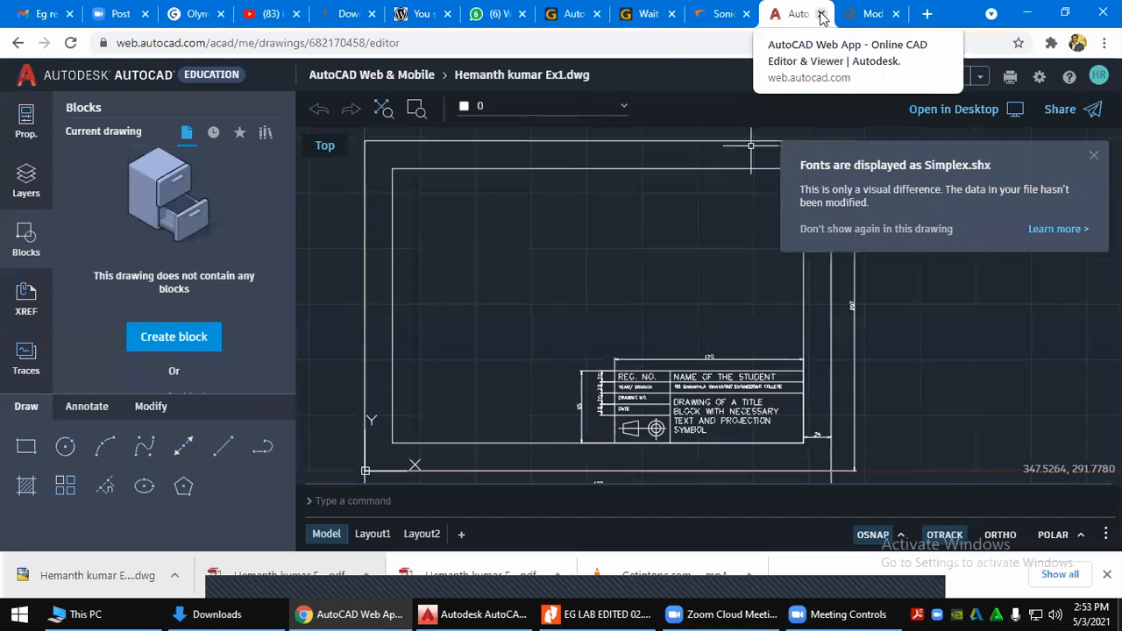
pyautogui.click(347, 76)
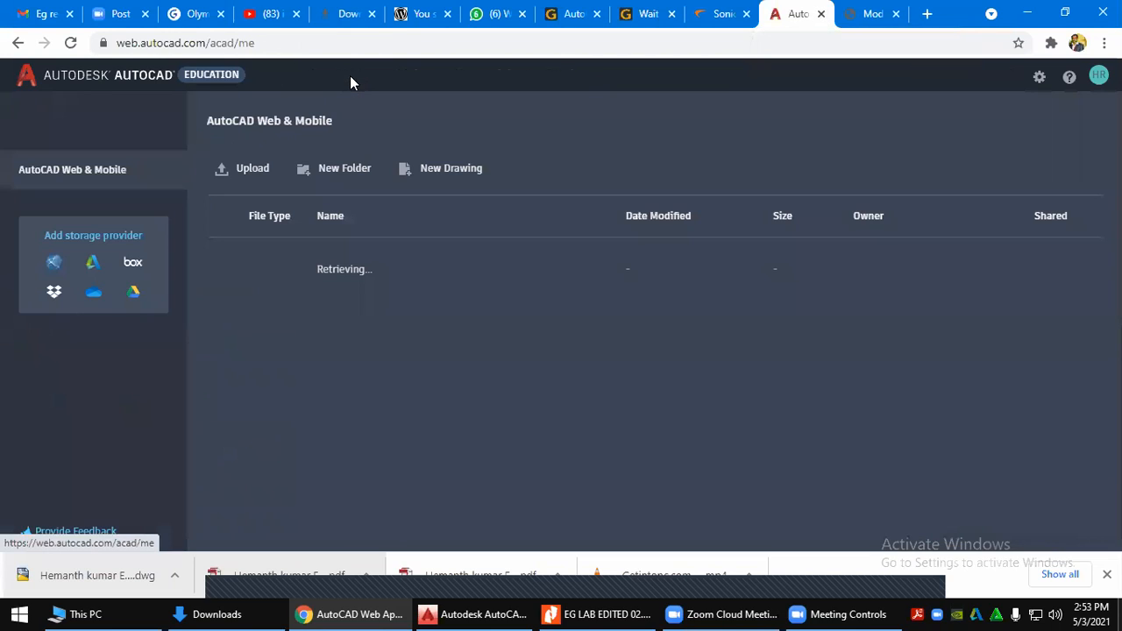
pyautogui.click(1034, 12)
# Bring the lab manual back up in Nitro Pro, jump to Ex.No.3 and highlight its title
pyautogui.click(596, 613)
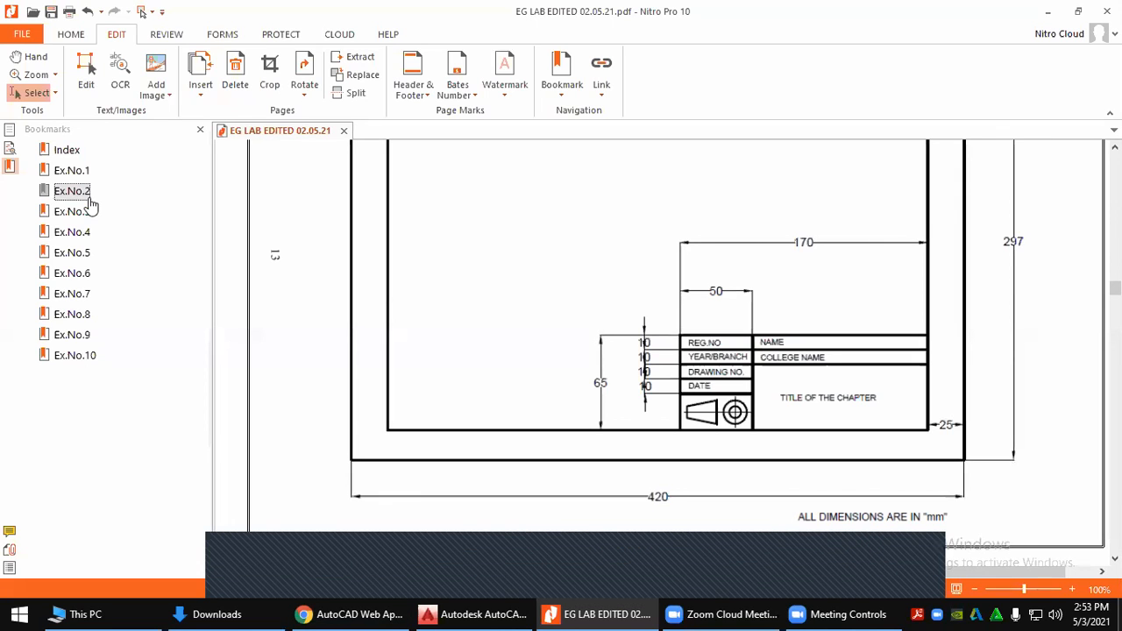
pyautogui.keyDown('ctrl'); pyautogui.scroll(-4, 396, 292); pyautogui.keyUp('ctrl')
pyautogui.keyDown('ctrl'); pyautogui.scroll(6, 396, 294); pyautogui.keyUp('ctrl')
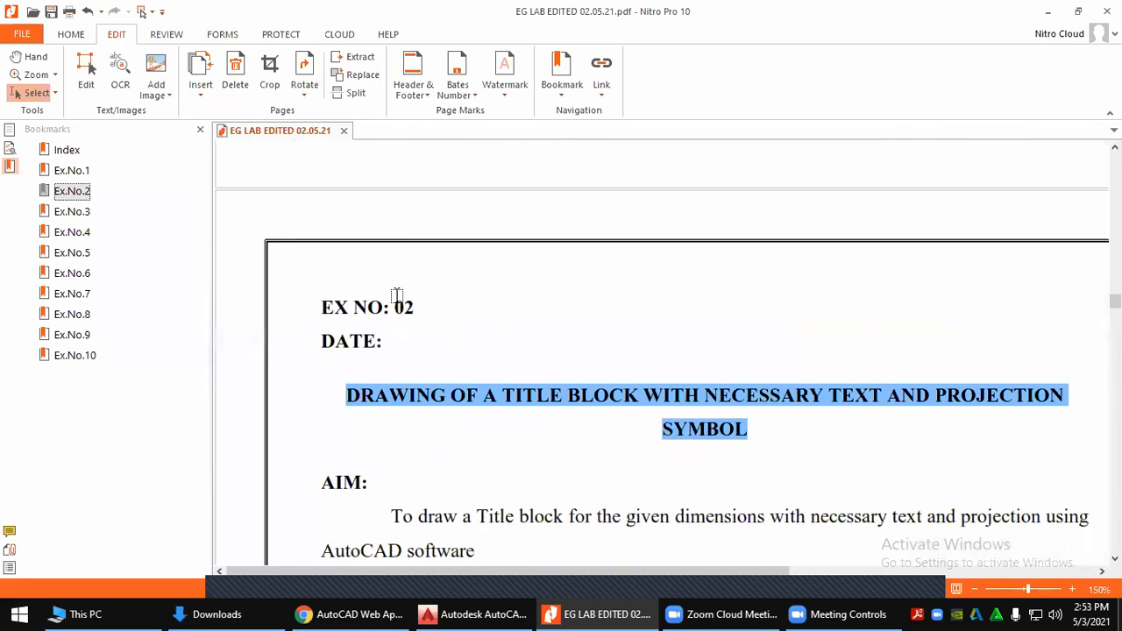
pyautogui.click(63, 213)
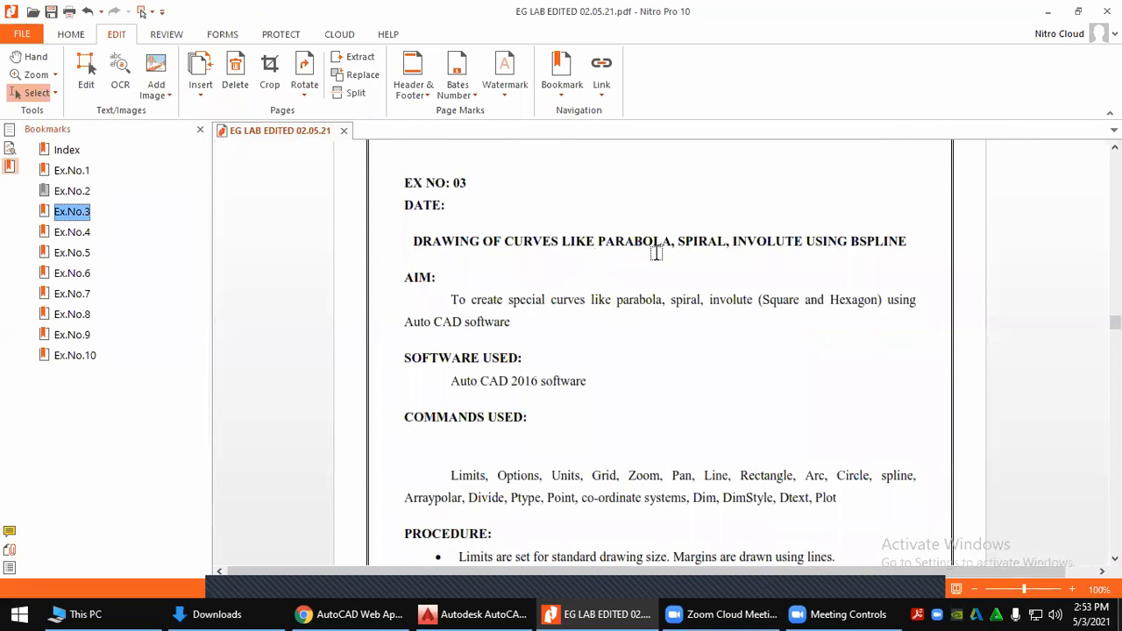
pyautogui.keyDown('ctrl'); pyautogui.scroll(1, 655, 253); pyautogui.keyUp('ctrl')
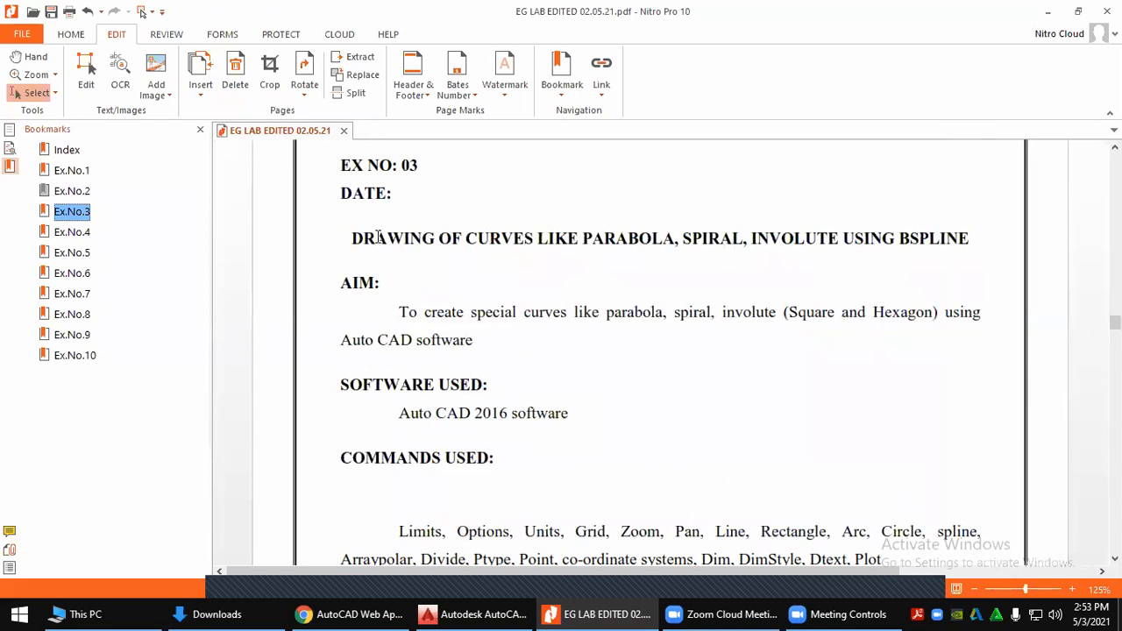
pyautogui.moveTo(353, 237); pyautogui.dragTo(972, 239)
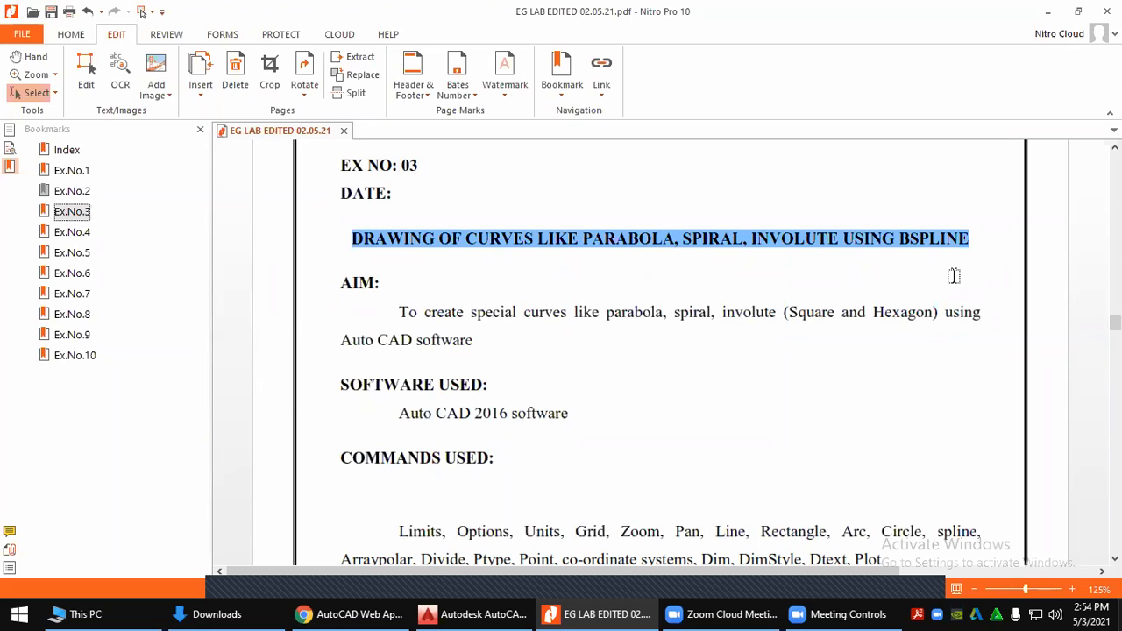
pyautogui.scroll(-3, 513, 419)
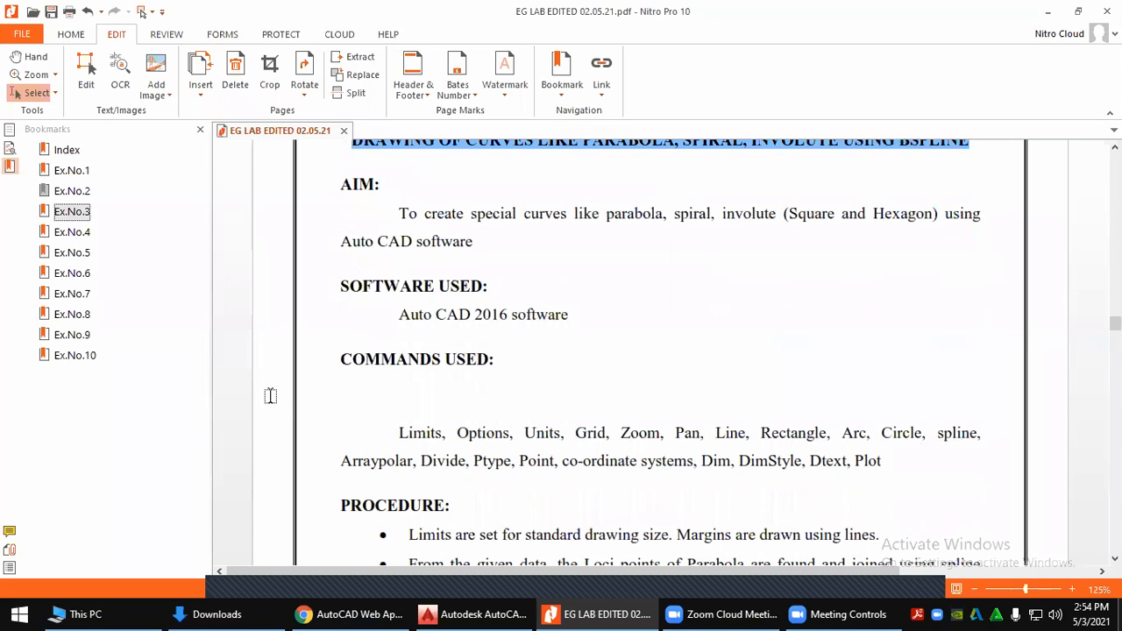
# Jump to Ex.No.4 and scroll down to its V-BLOCK and SIMPLE STOOL drawings
pyautogui.click(70, 232)
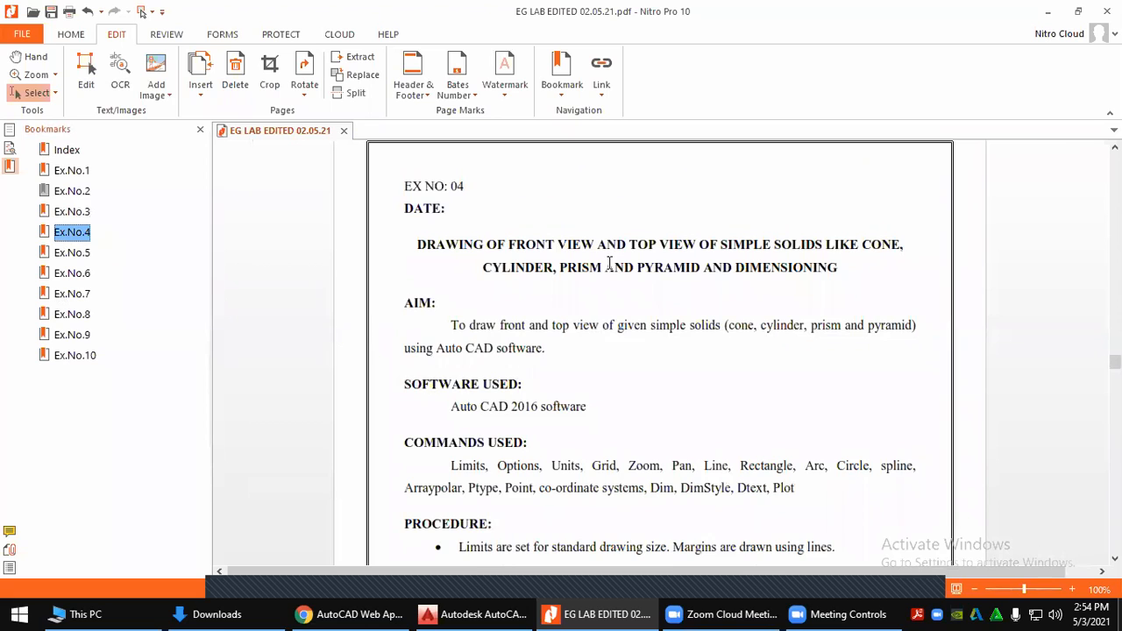
pyautogui.scroll(-15, 609, 263)
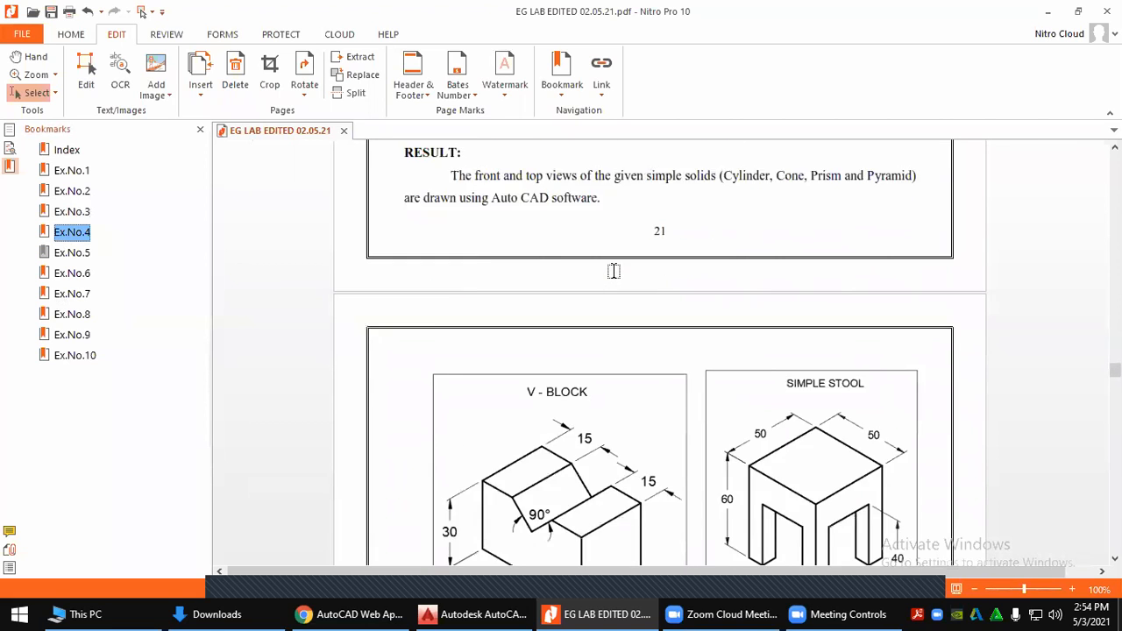
pyautogui.scroll(-1, 599, 280)
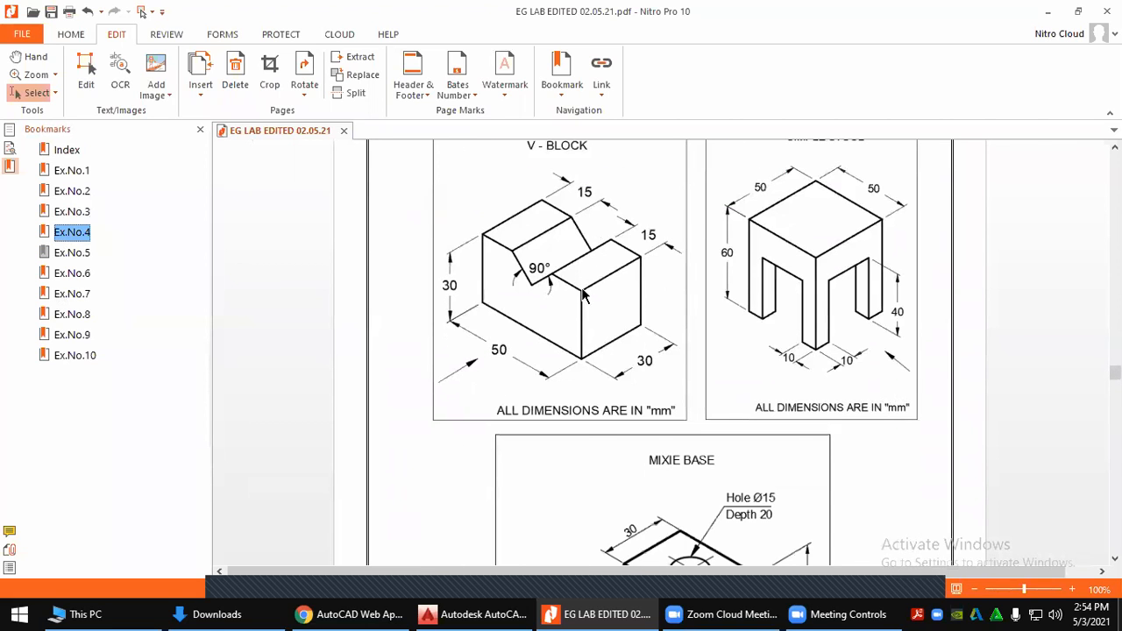